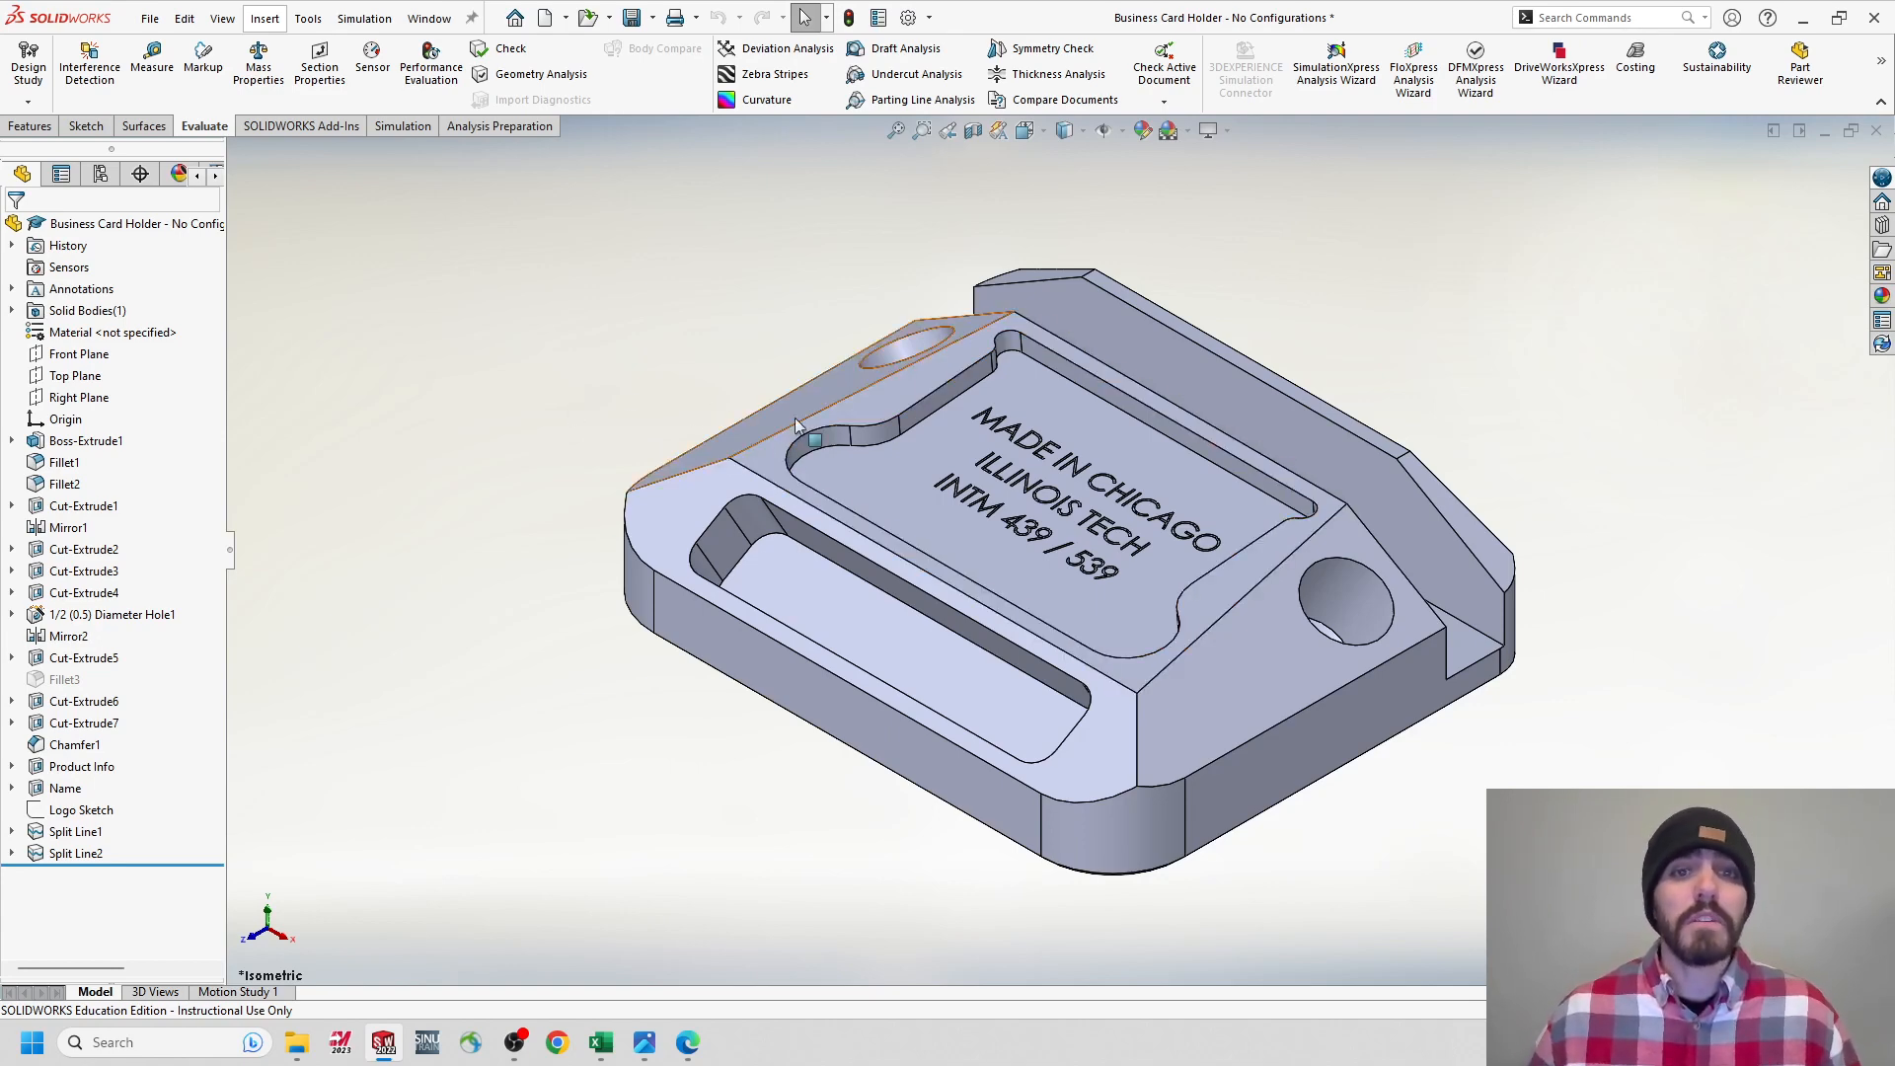
Examine the business card holder's pockets, angled faces, side holes and card slot from several directions.
middle_click_drag(786, 656, 892, 289)
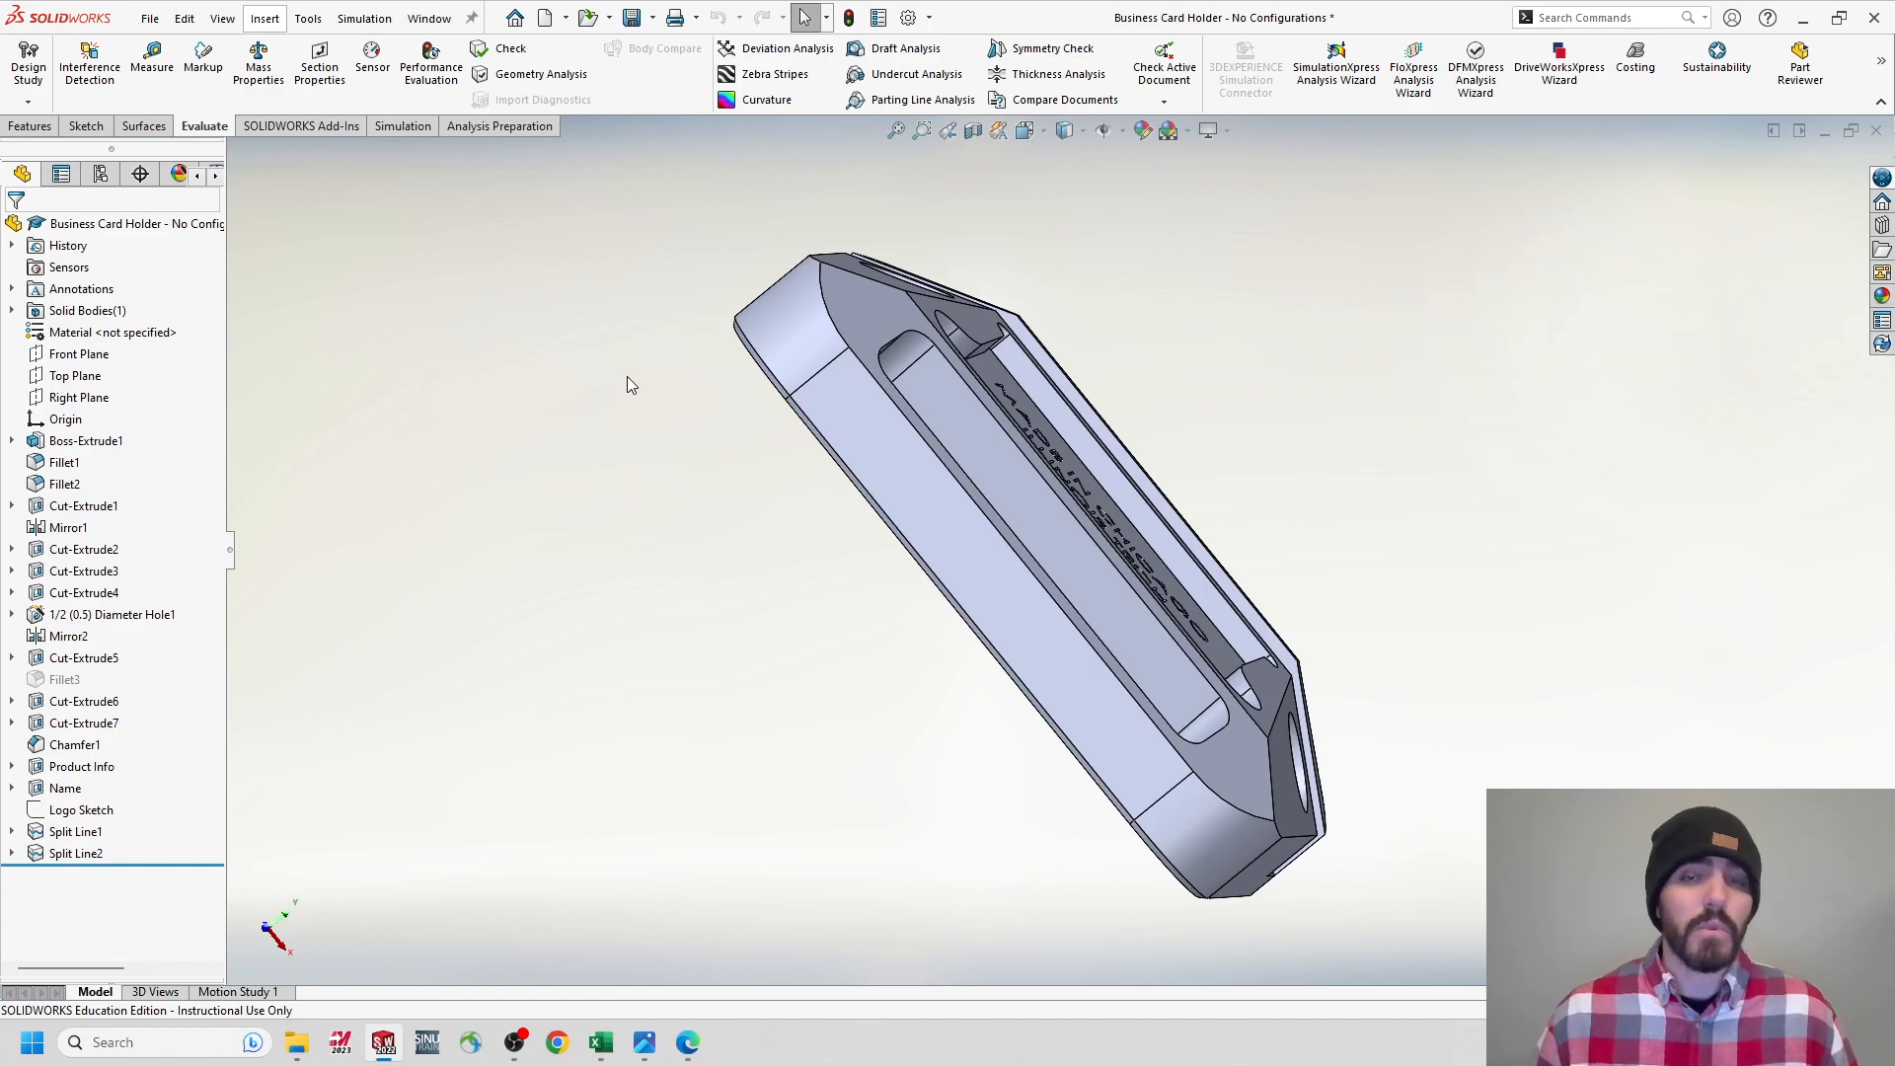
middle_click_drag(620, 383, 649, 444)
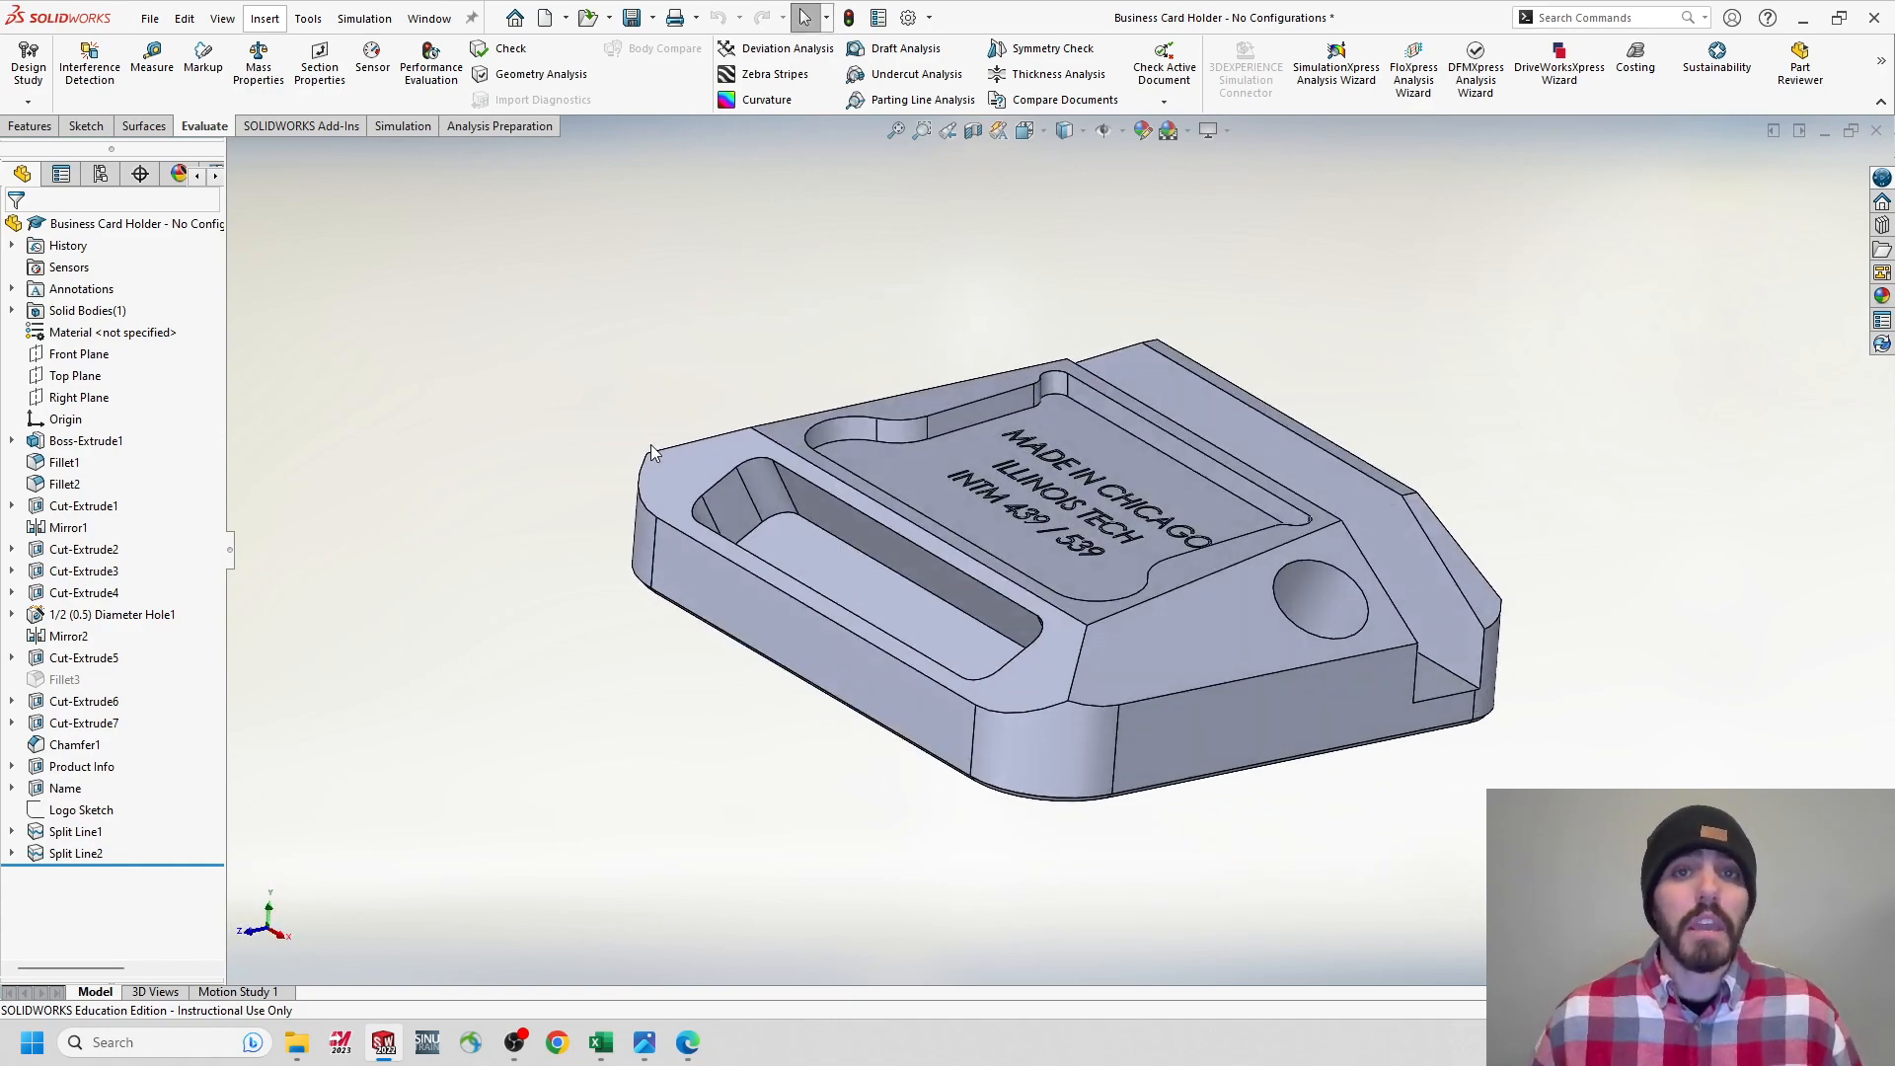
middle_click_drag(893, 469, 944, 525)
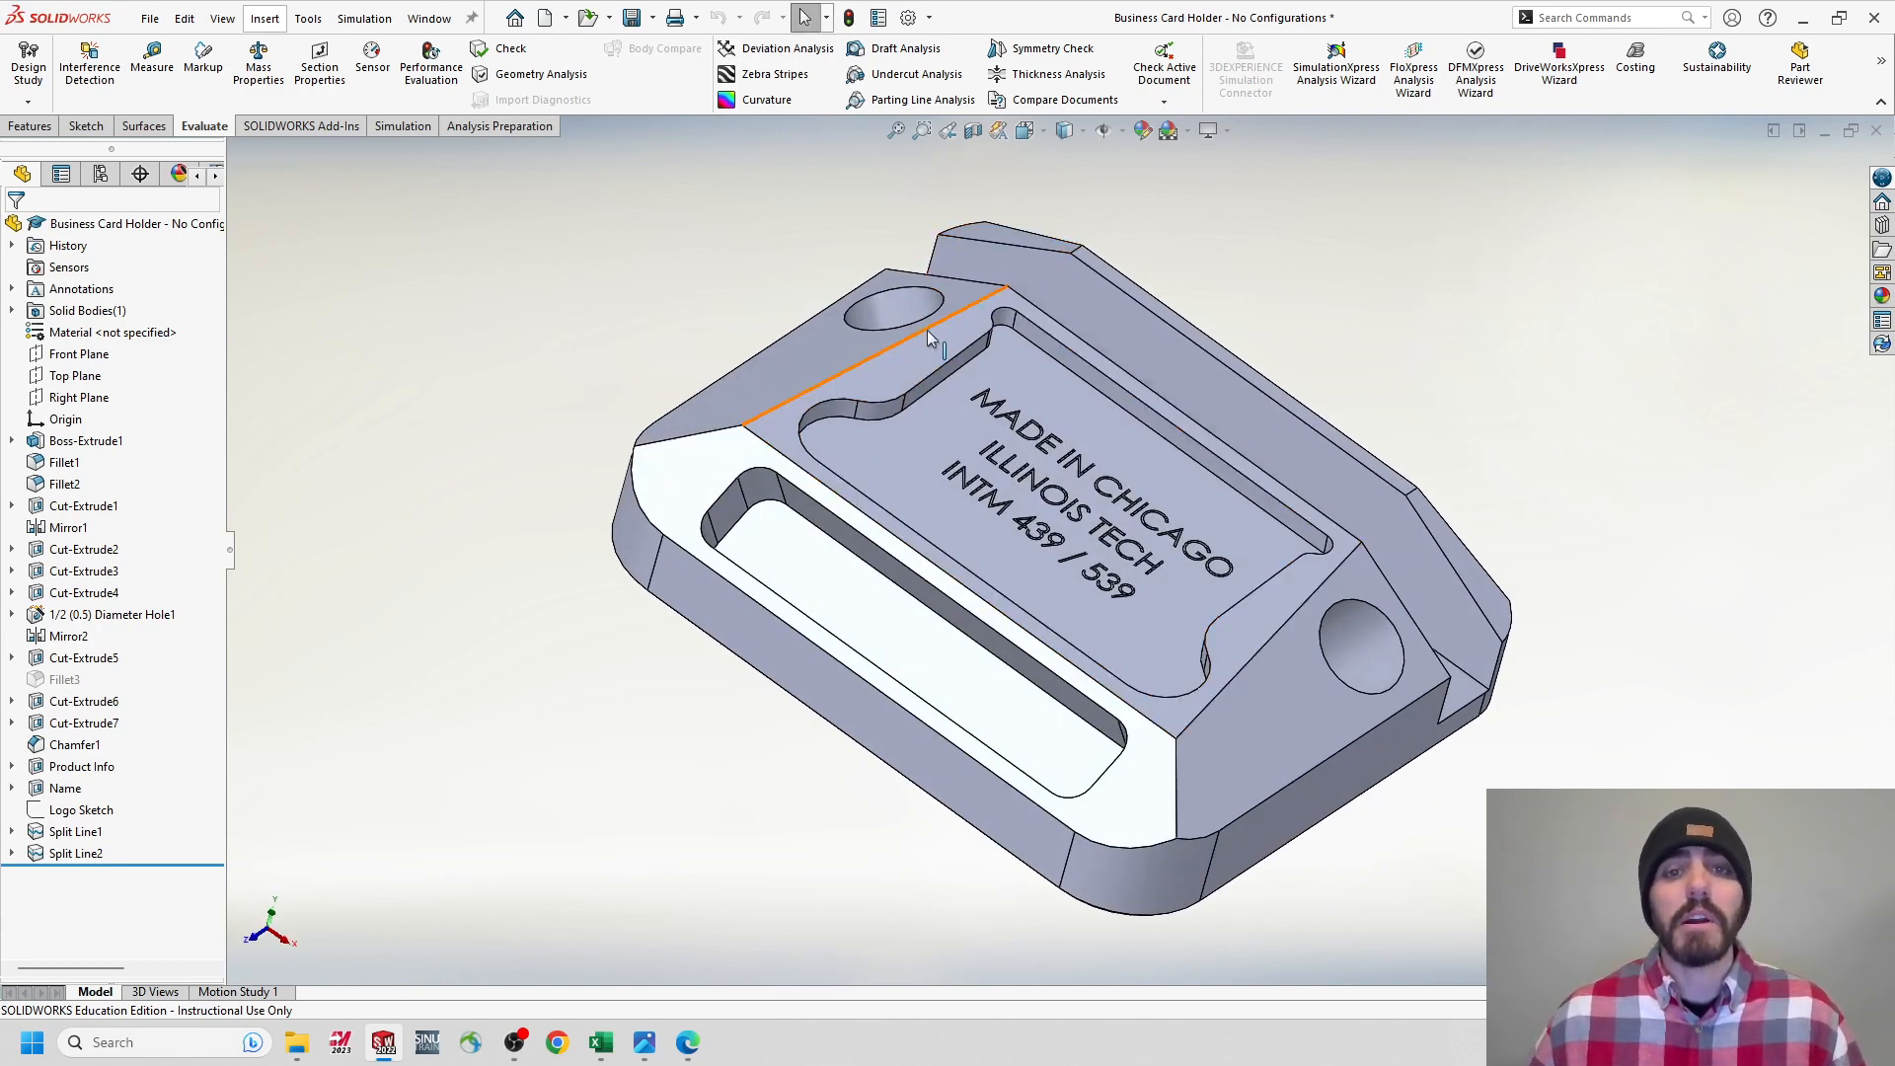
middle_click_drag(885, 354, 767, 391)
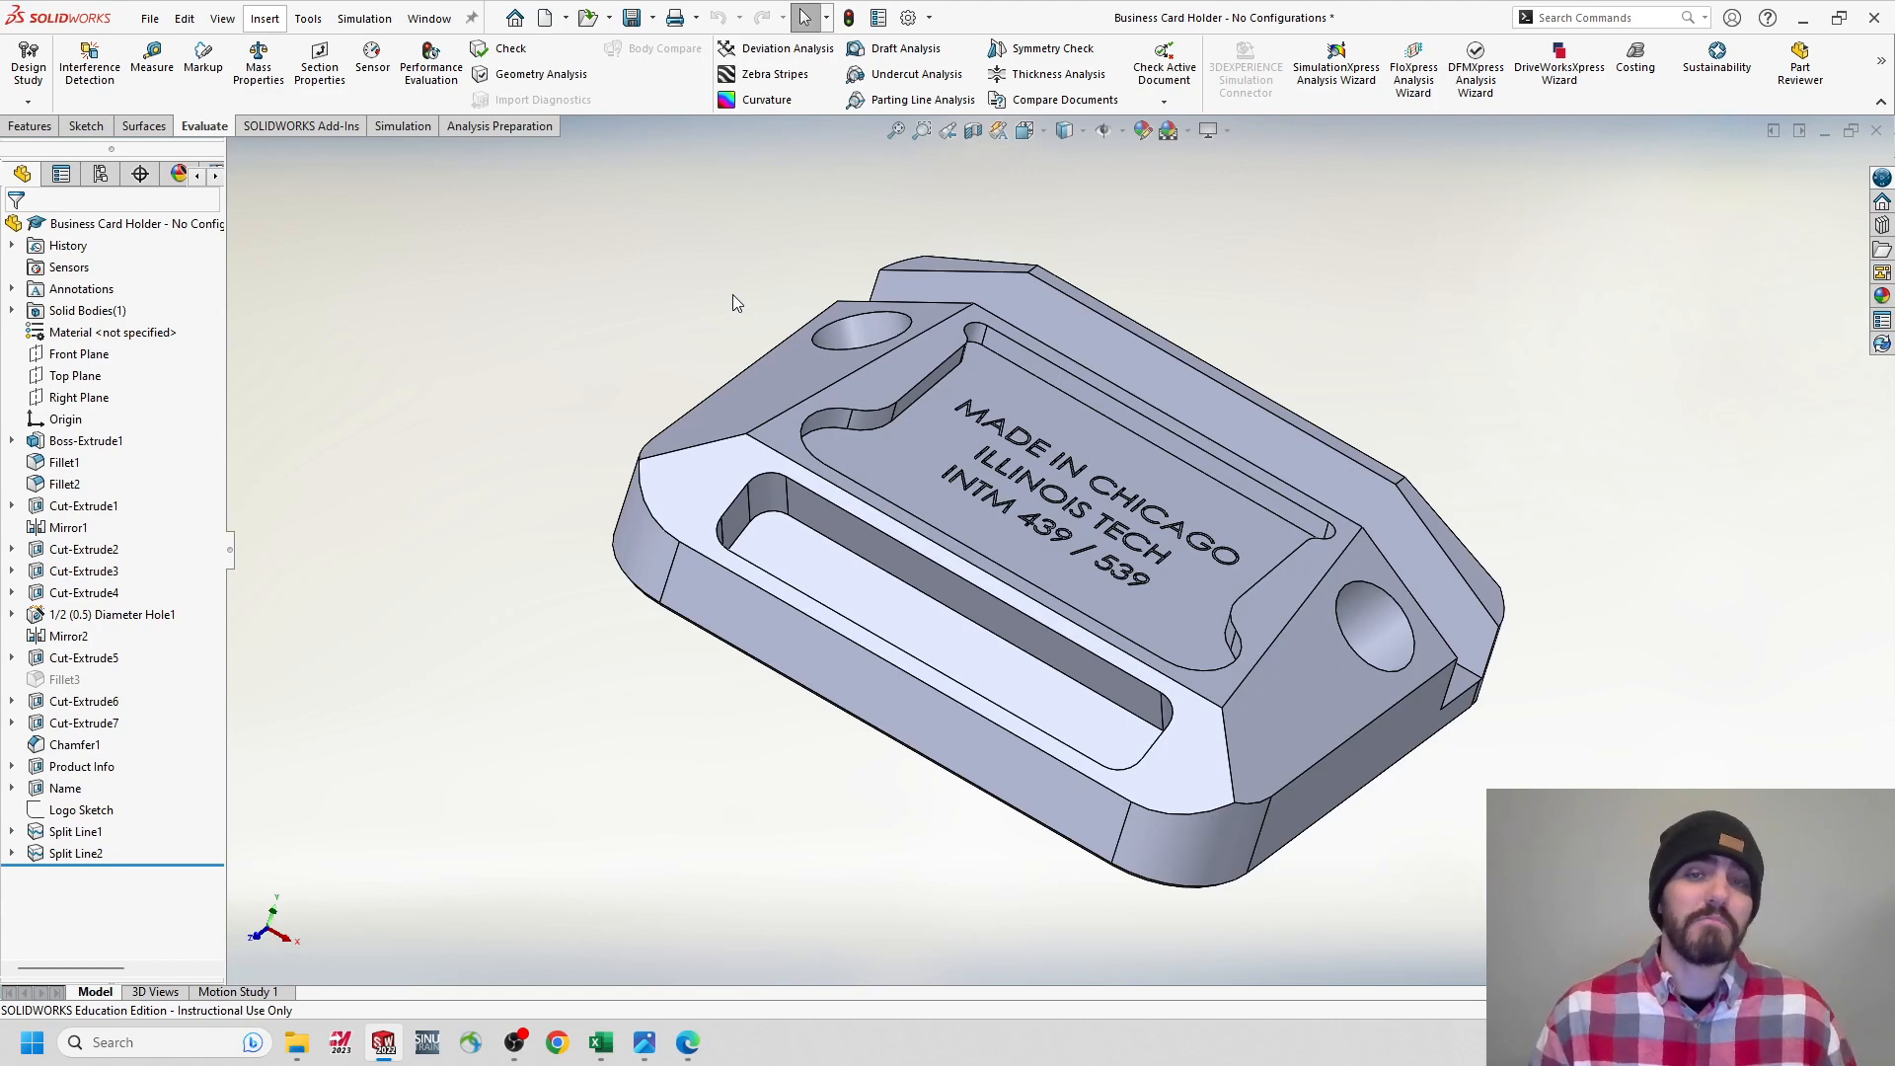
middle_click_drag(798, 282, 808, 228)
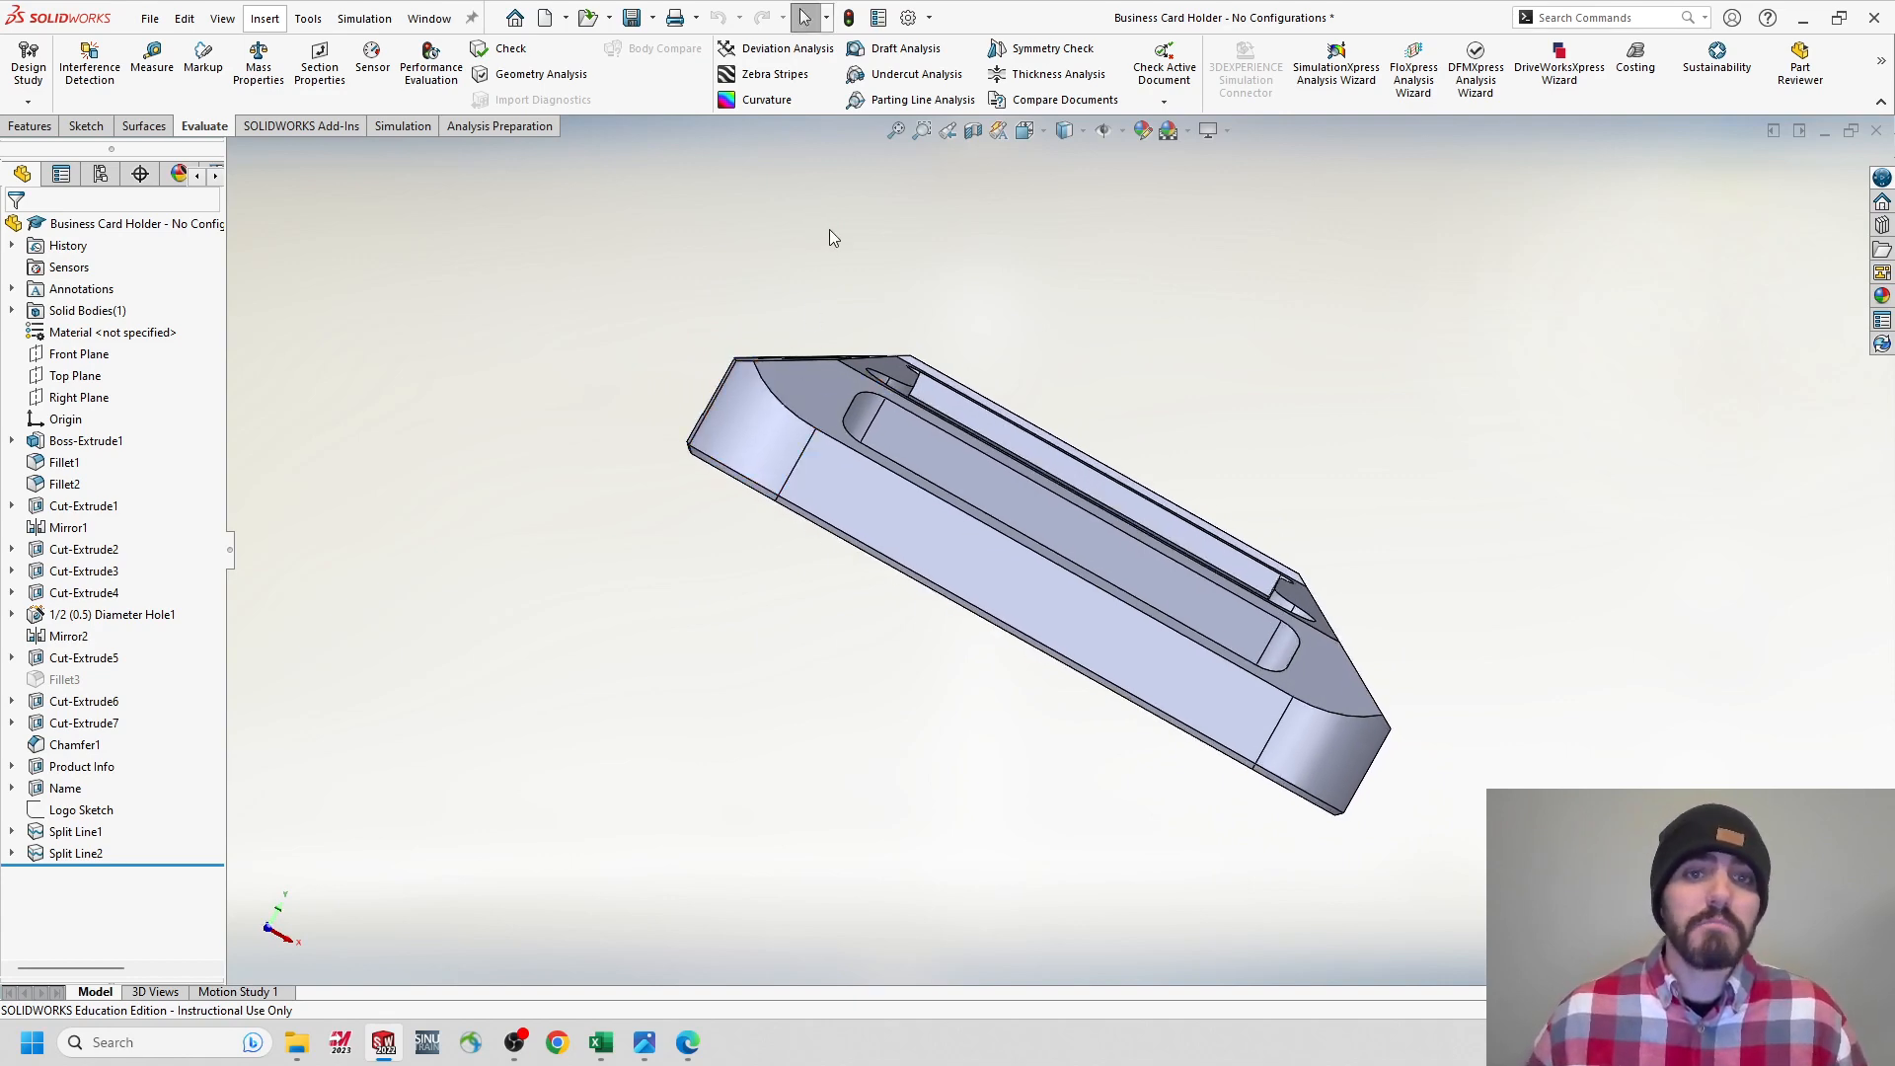
middle_click(918, 415)
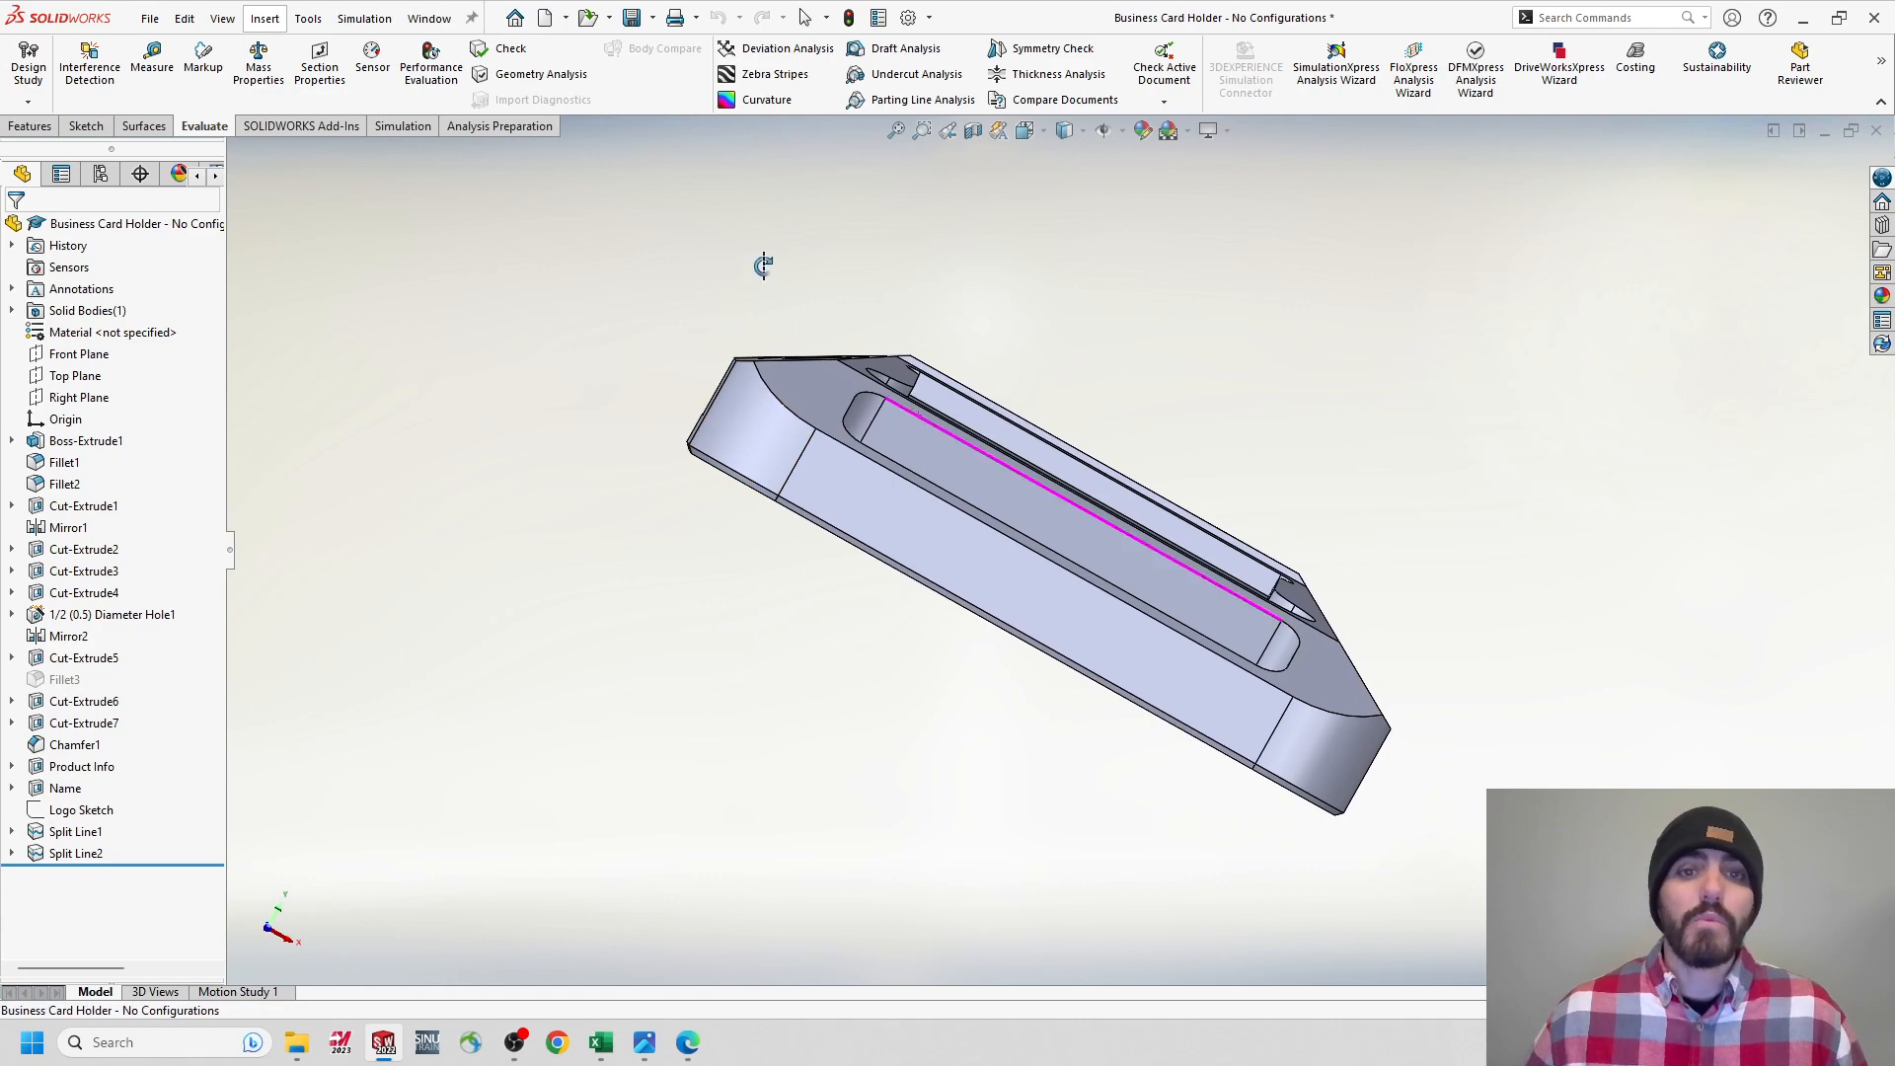
key("Escape")
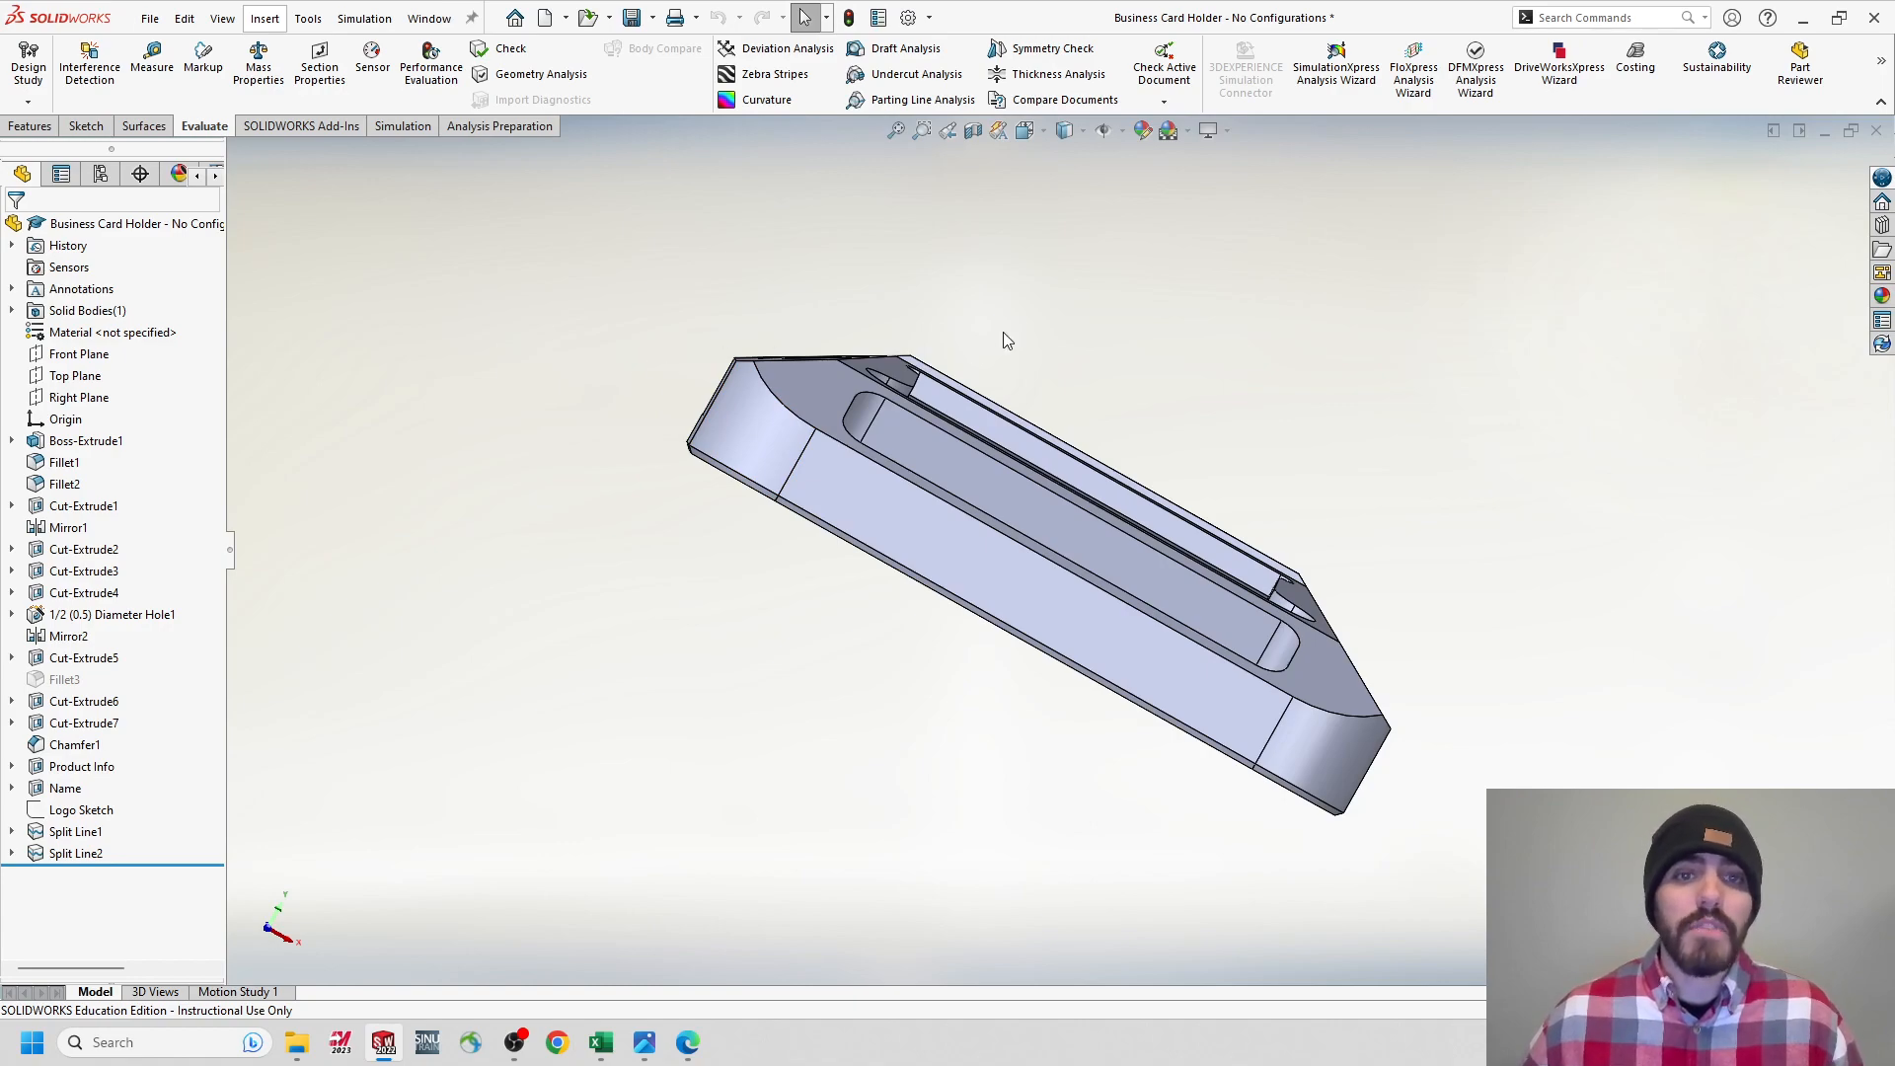
middle_click_drag(944, 327, 939, 279)
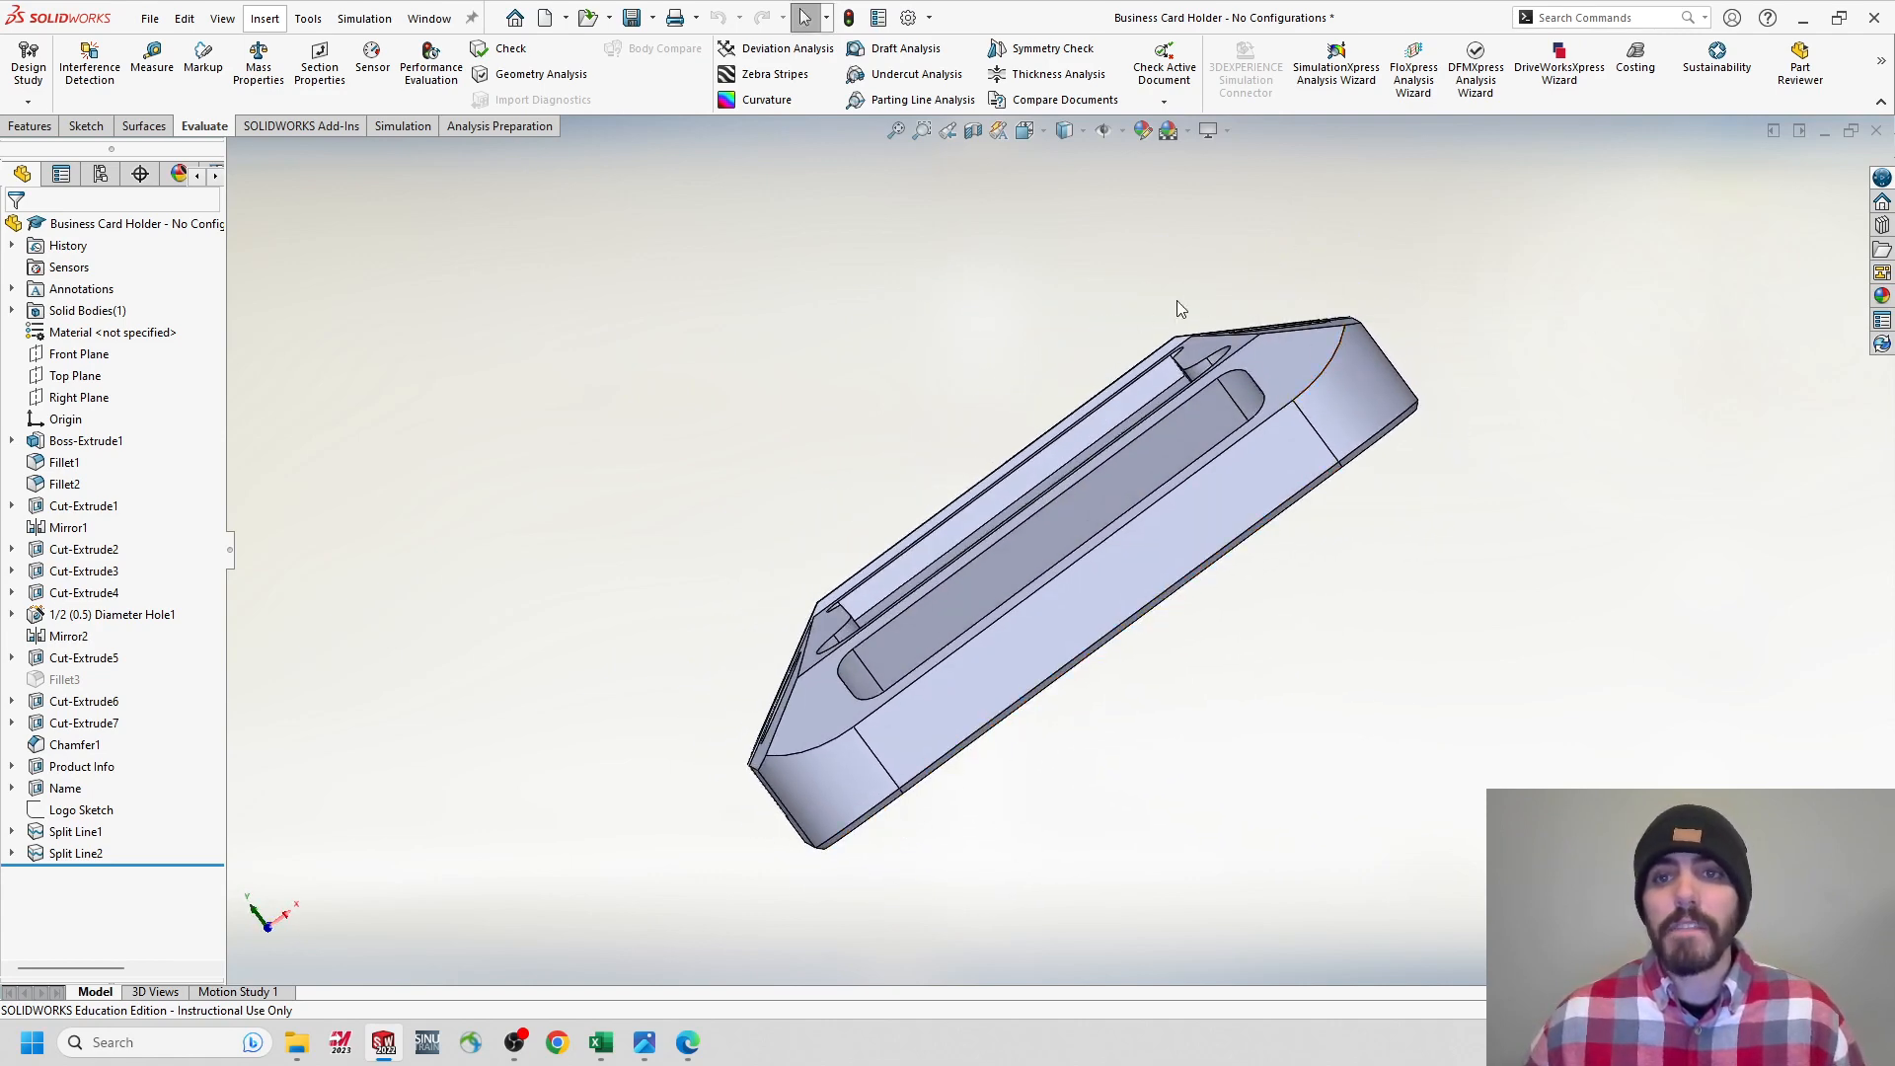
middle_click_drag(1274, 313, 1076, 300)
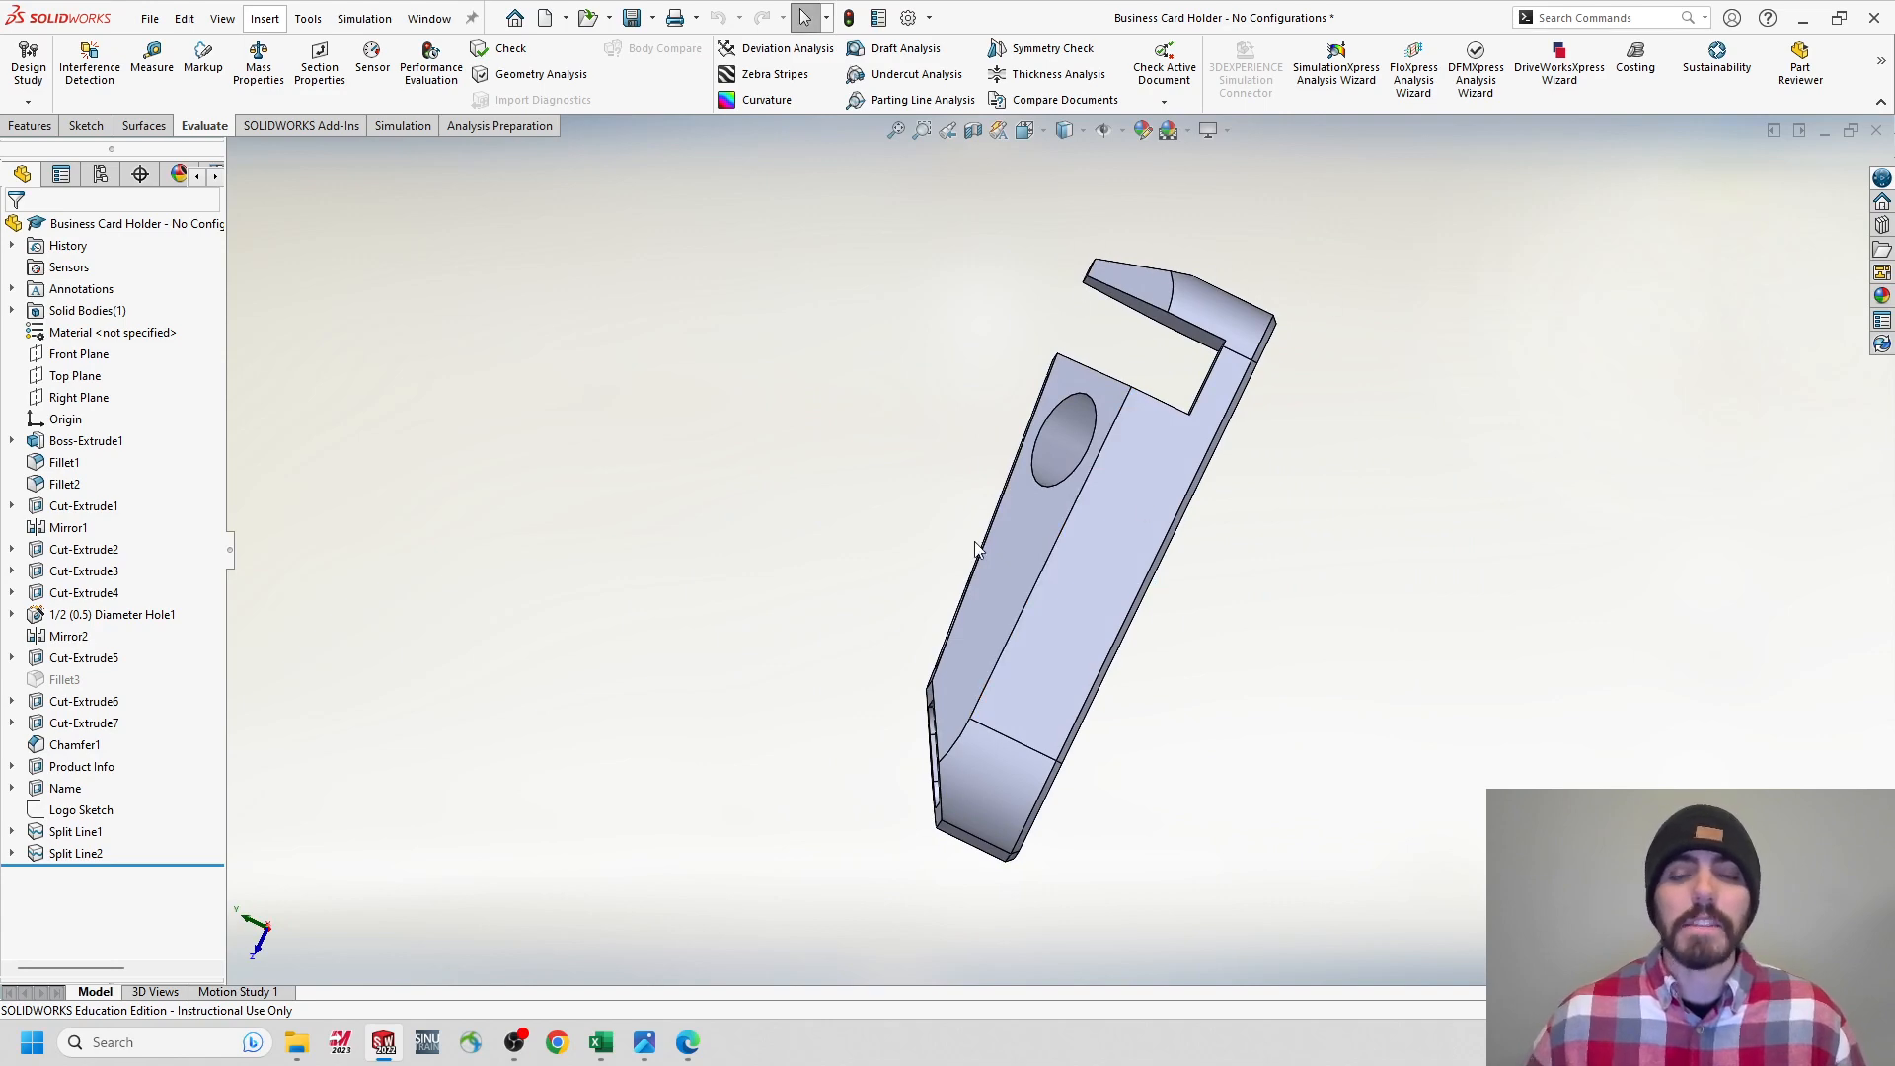
middle_click_drag(1264, 333, 1168, 413)
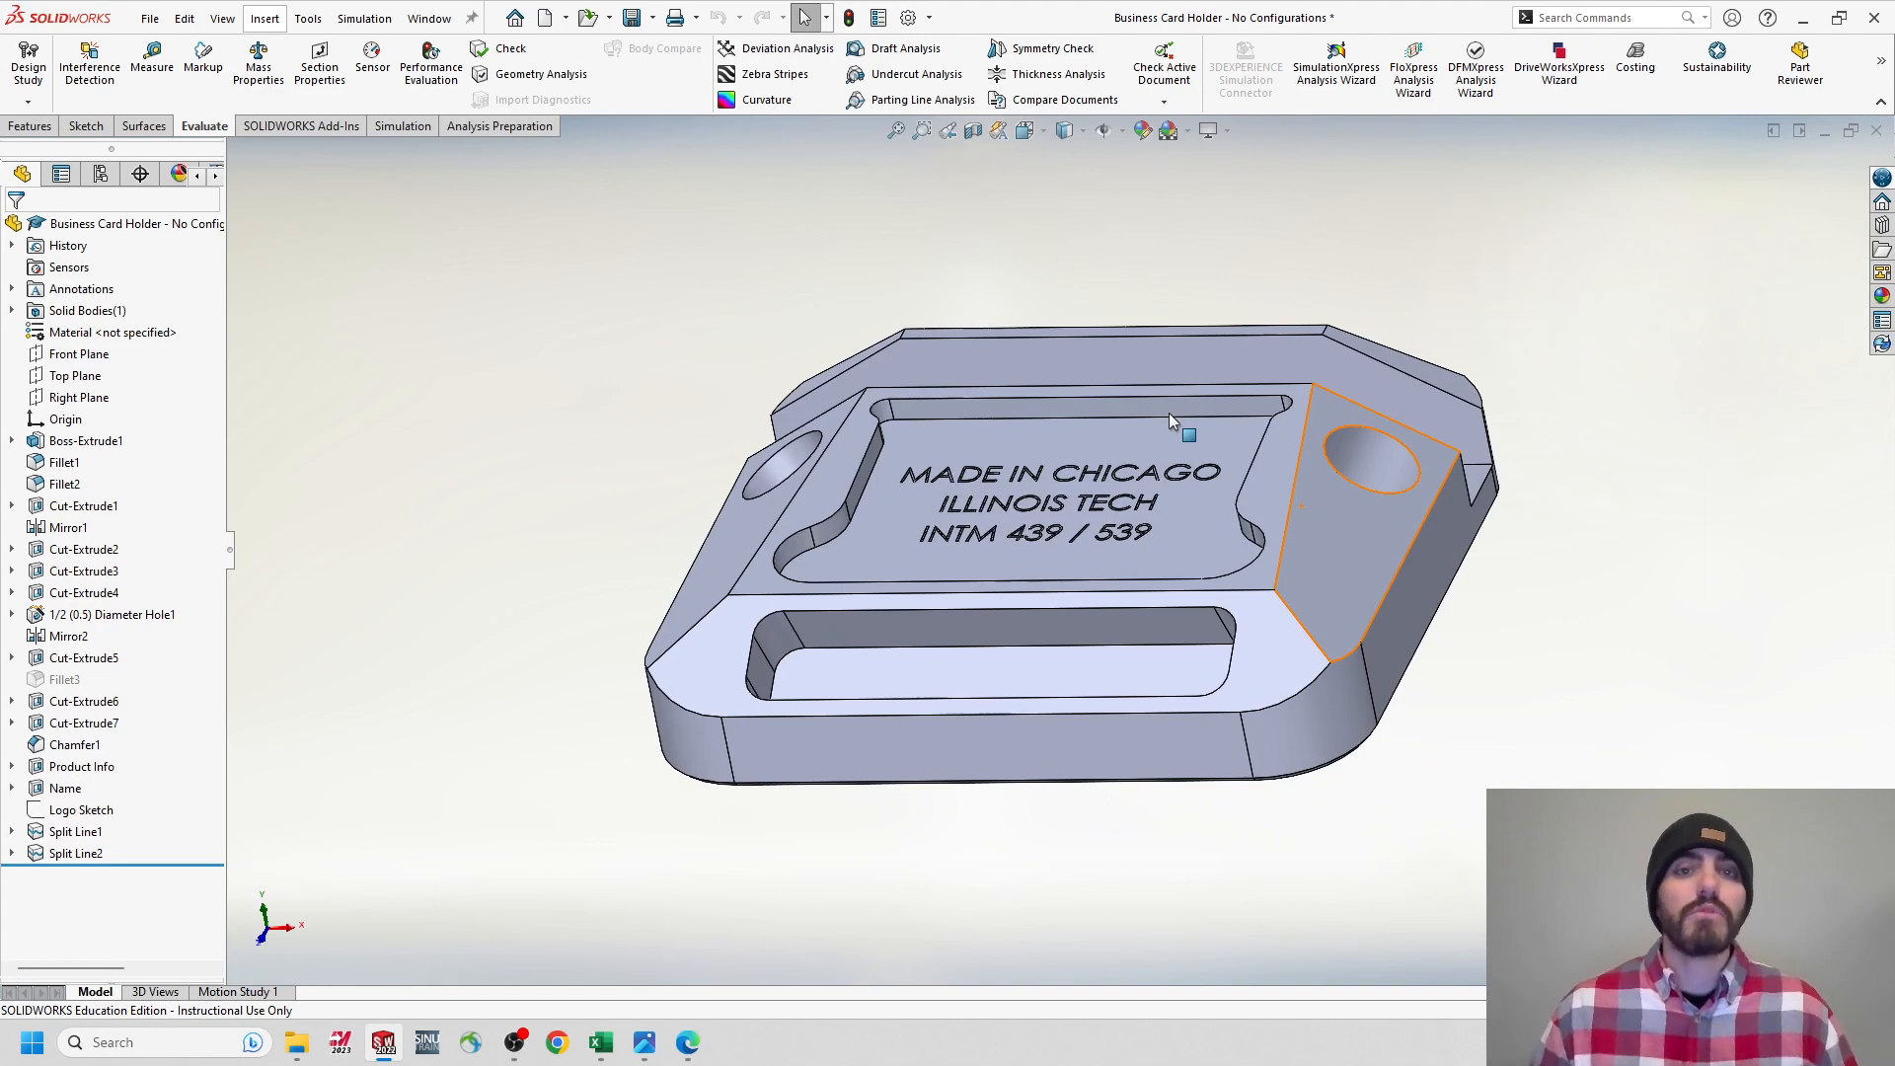
middle_click_drag(1015, 460, 960, 462)
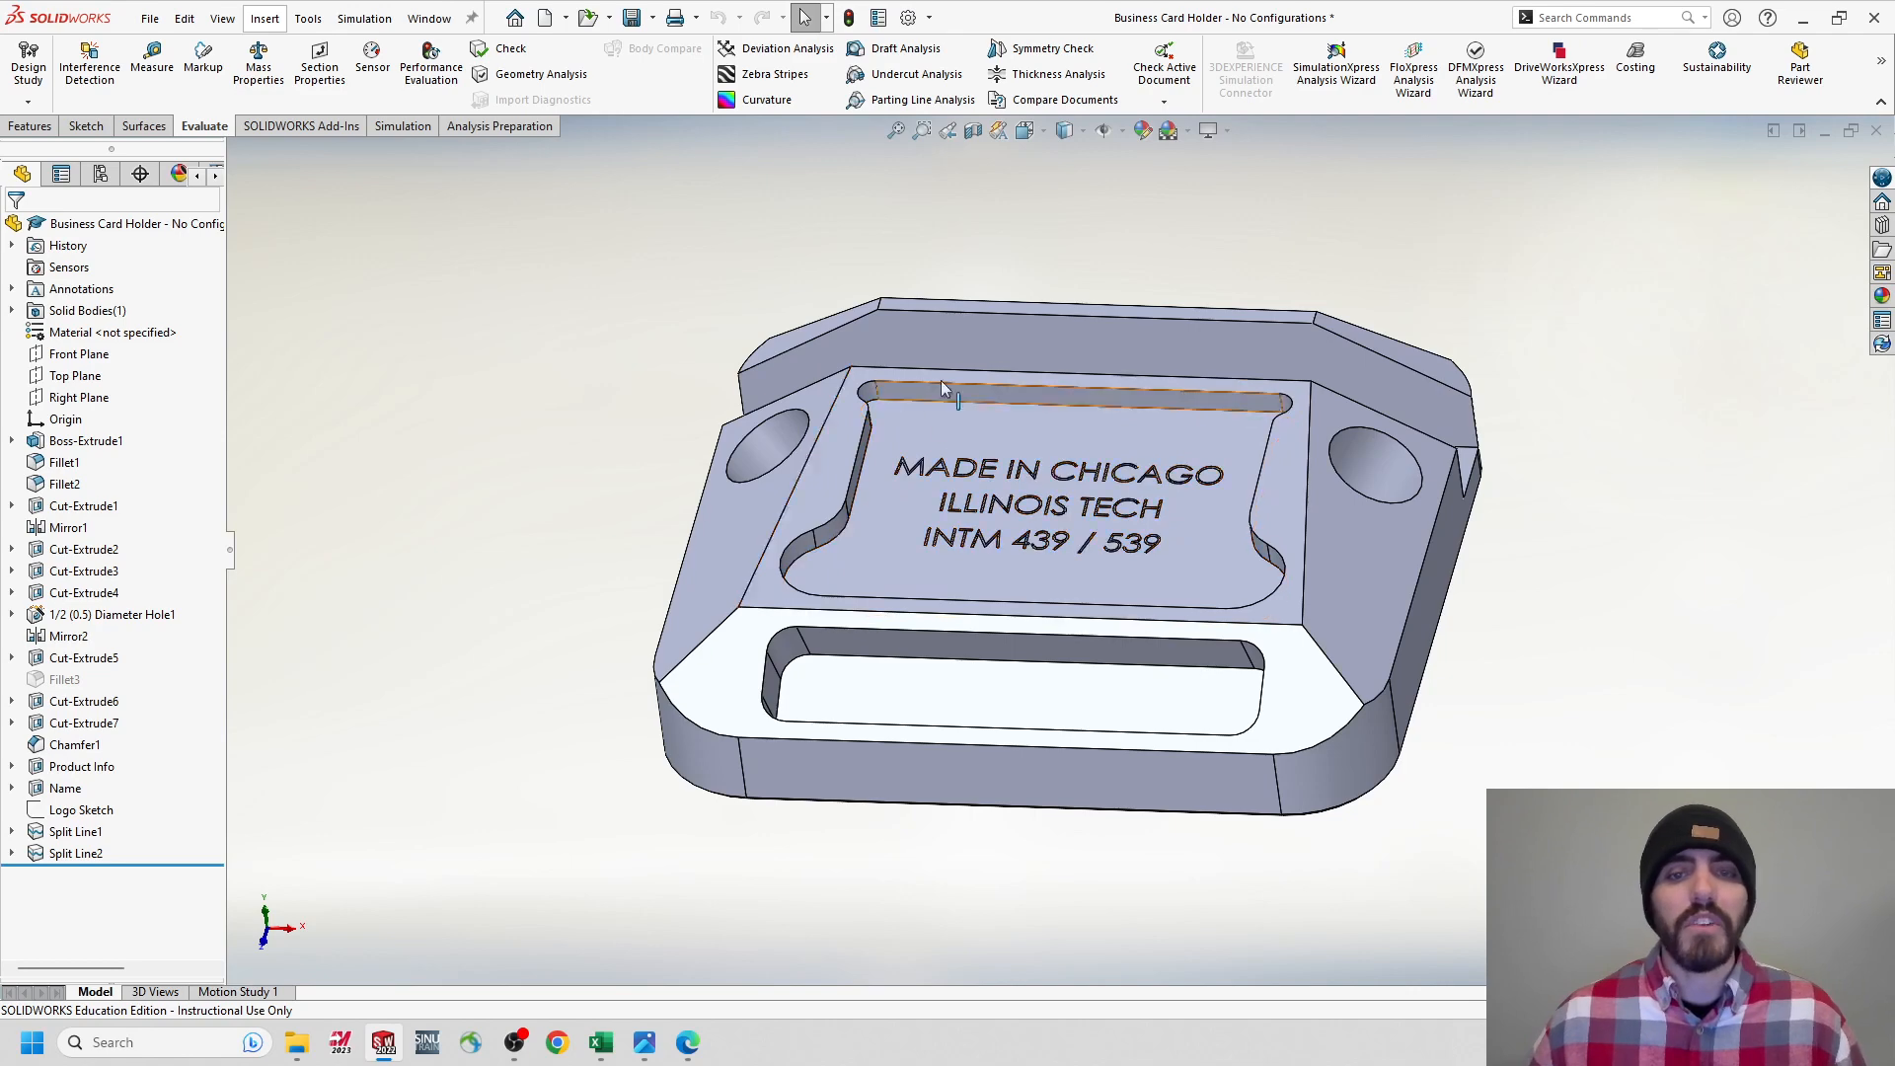
middle_click_drag(987, 358, 841, 311)
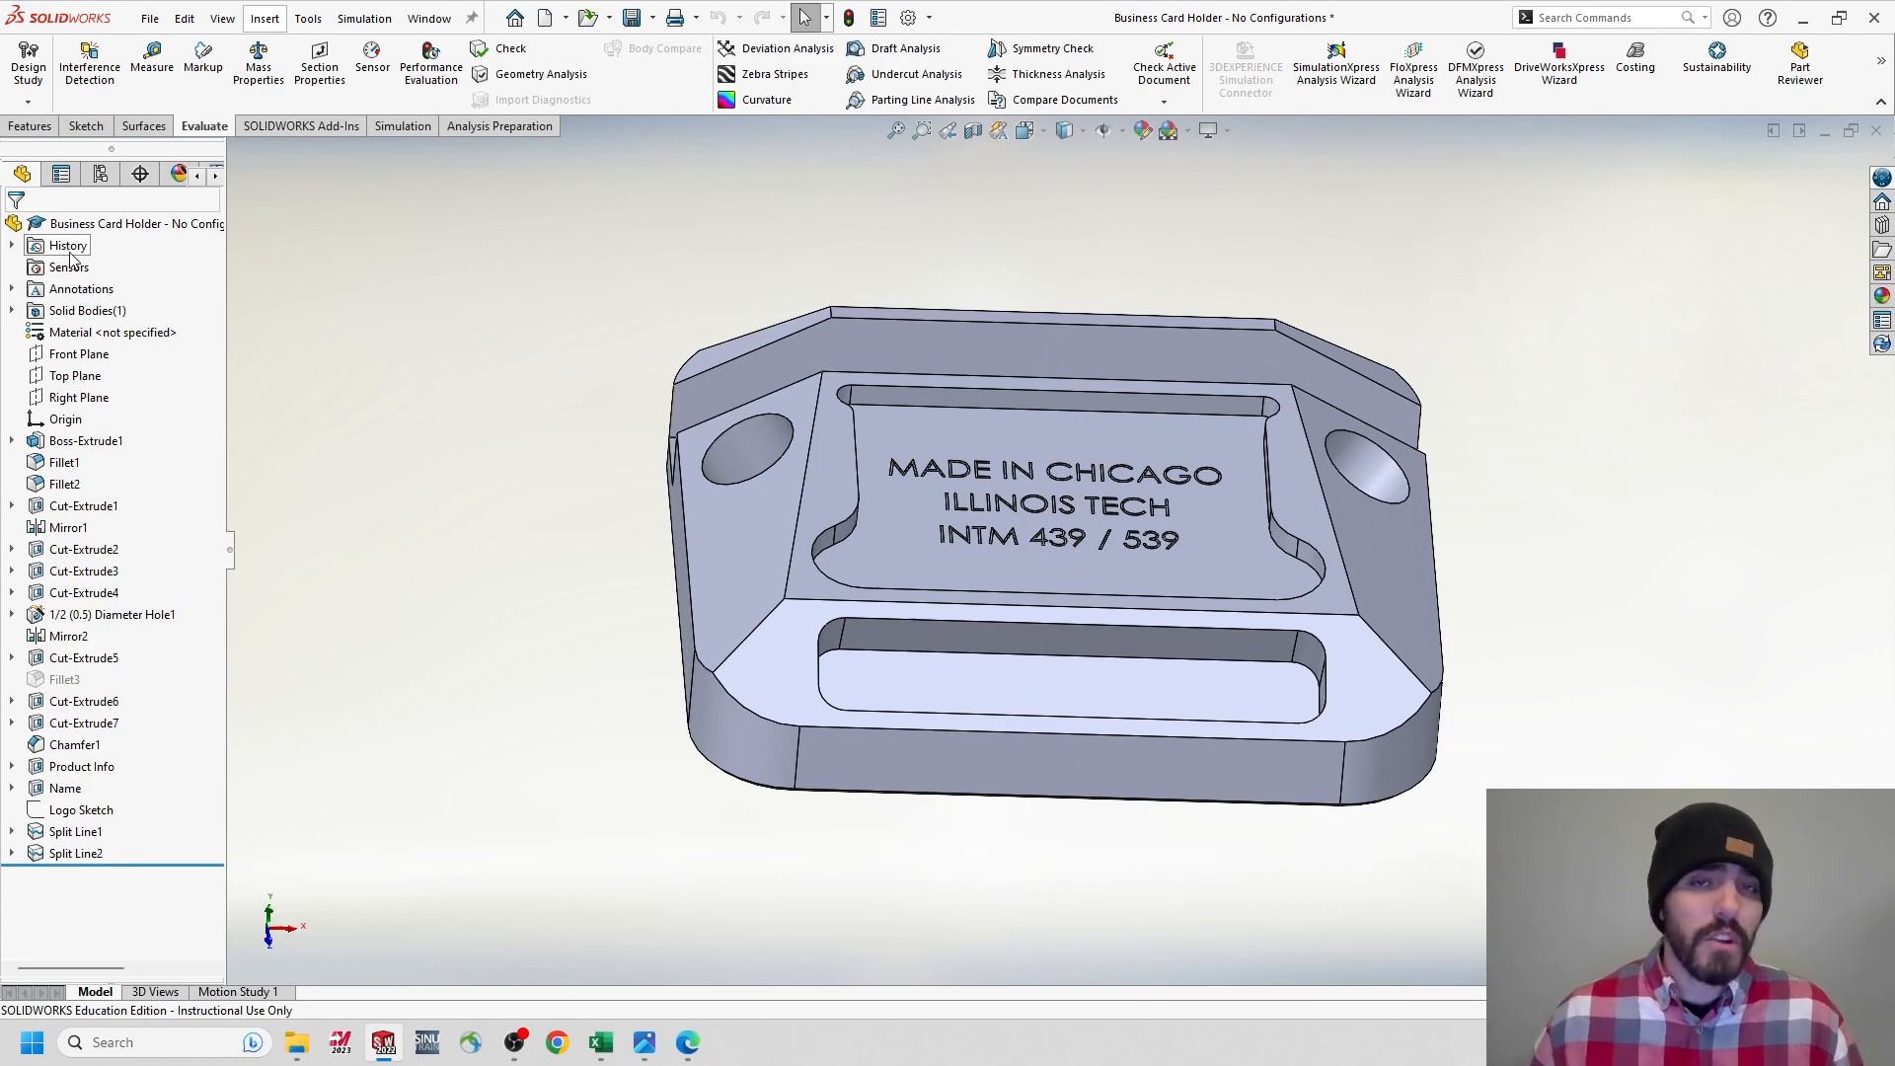
Add a configuration named "First Cylce 800" to the business card holder part.
left_click(101, 175)
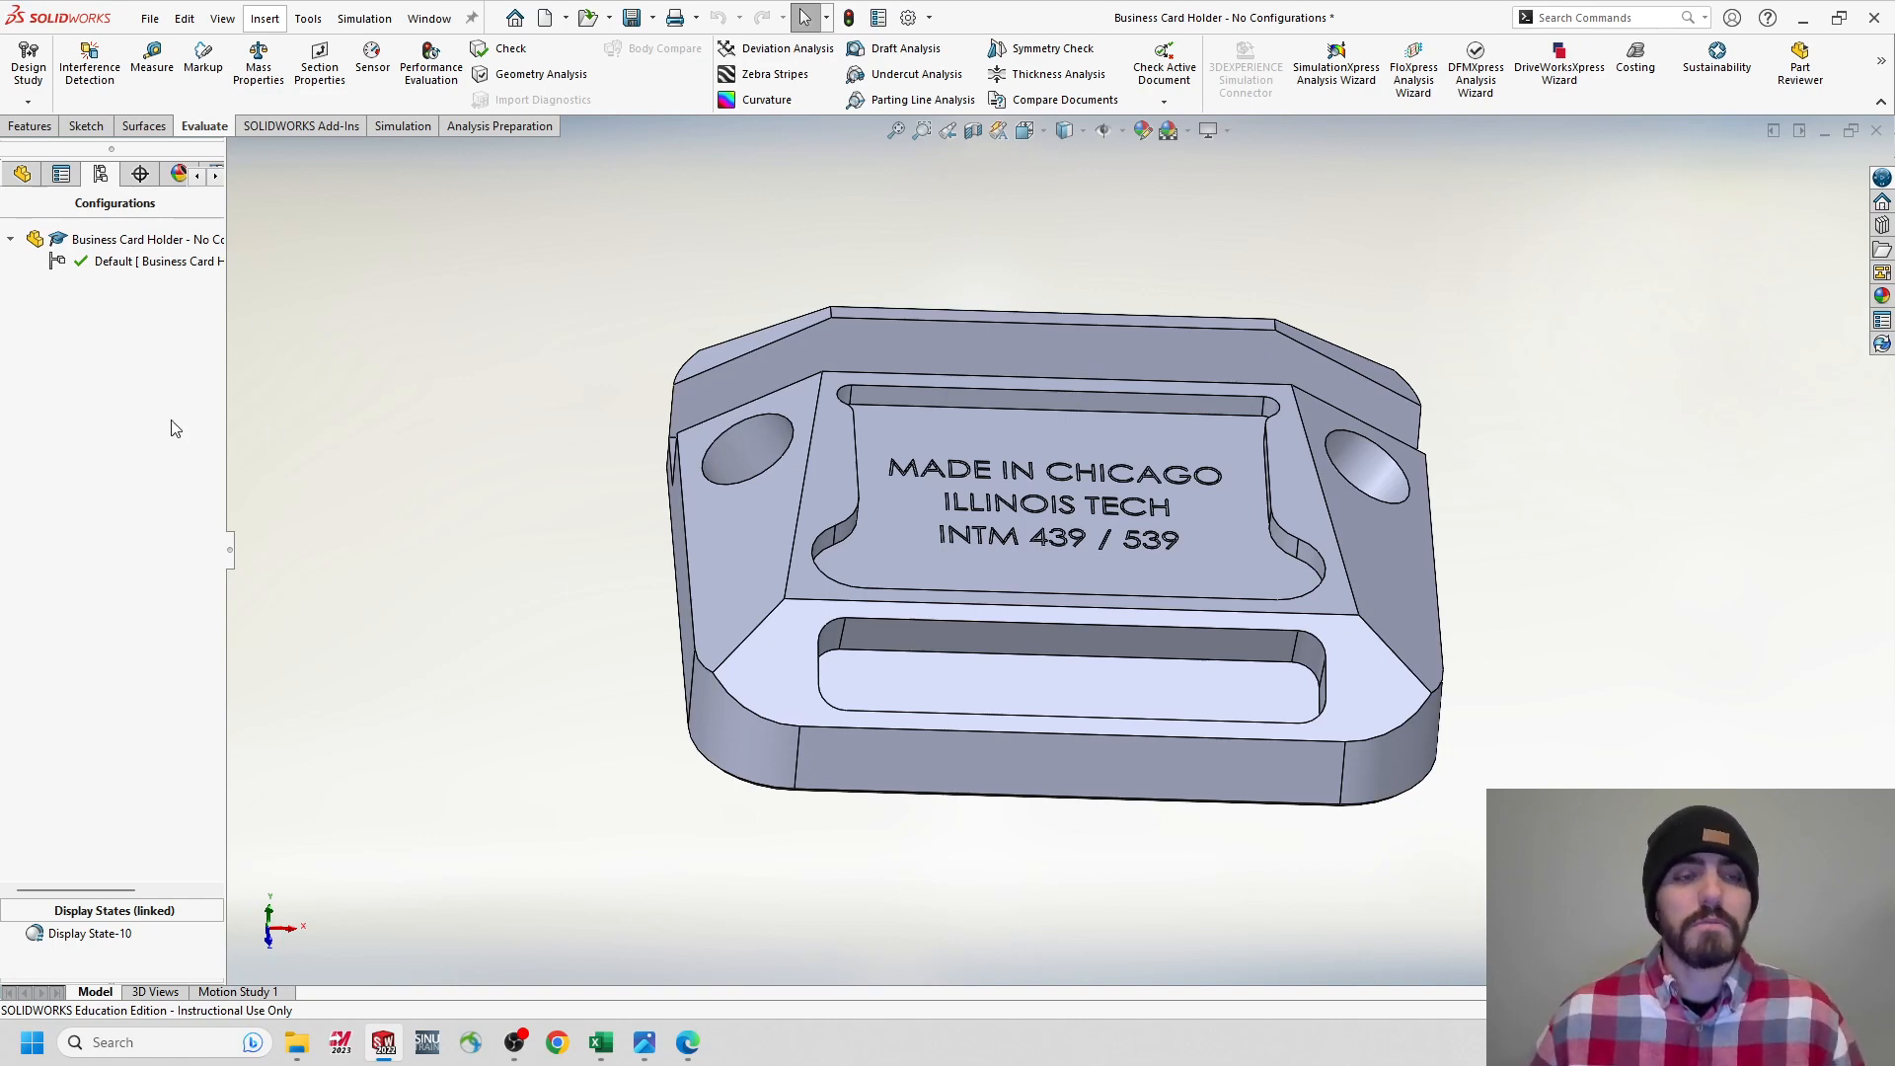
mouse_move(788, 495)
middle_mouse_down()
mouse_move(676, 488)
mouse_move(725, 443)
mouse_move(1105, 528)
mouse_move(1235, 525)
middle_mouse_up()
left_click(691, 498)
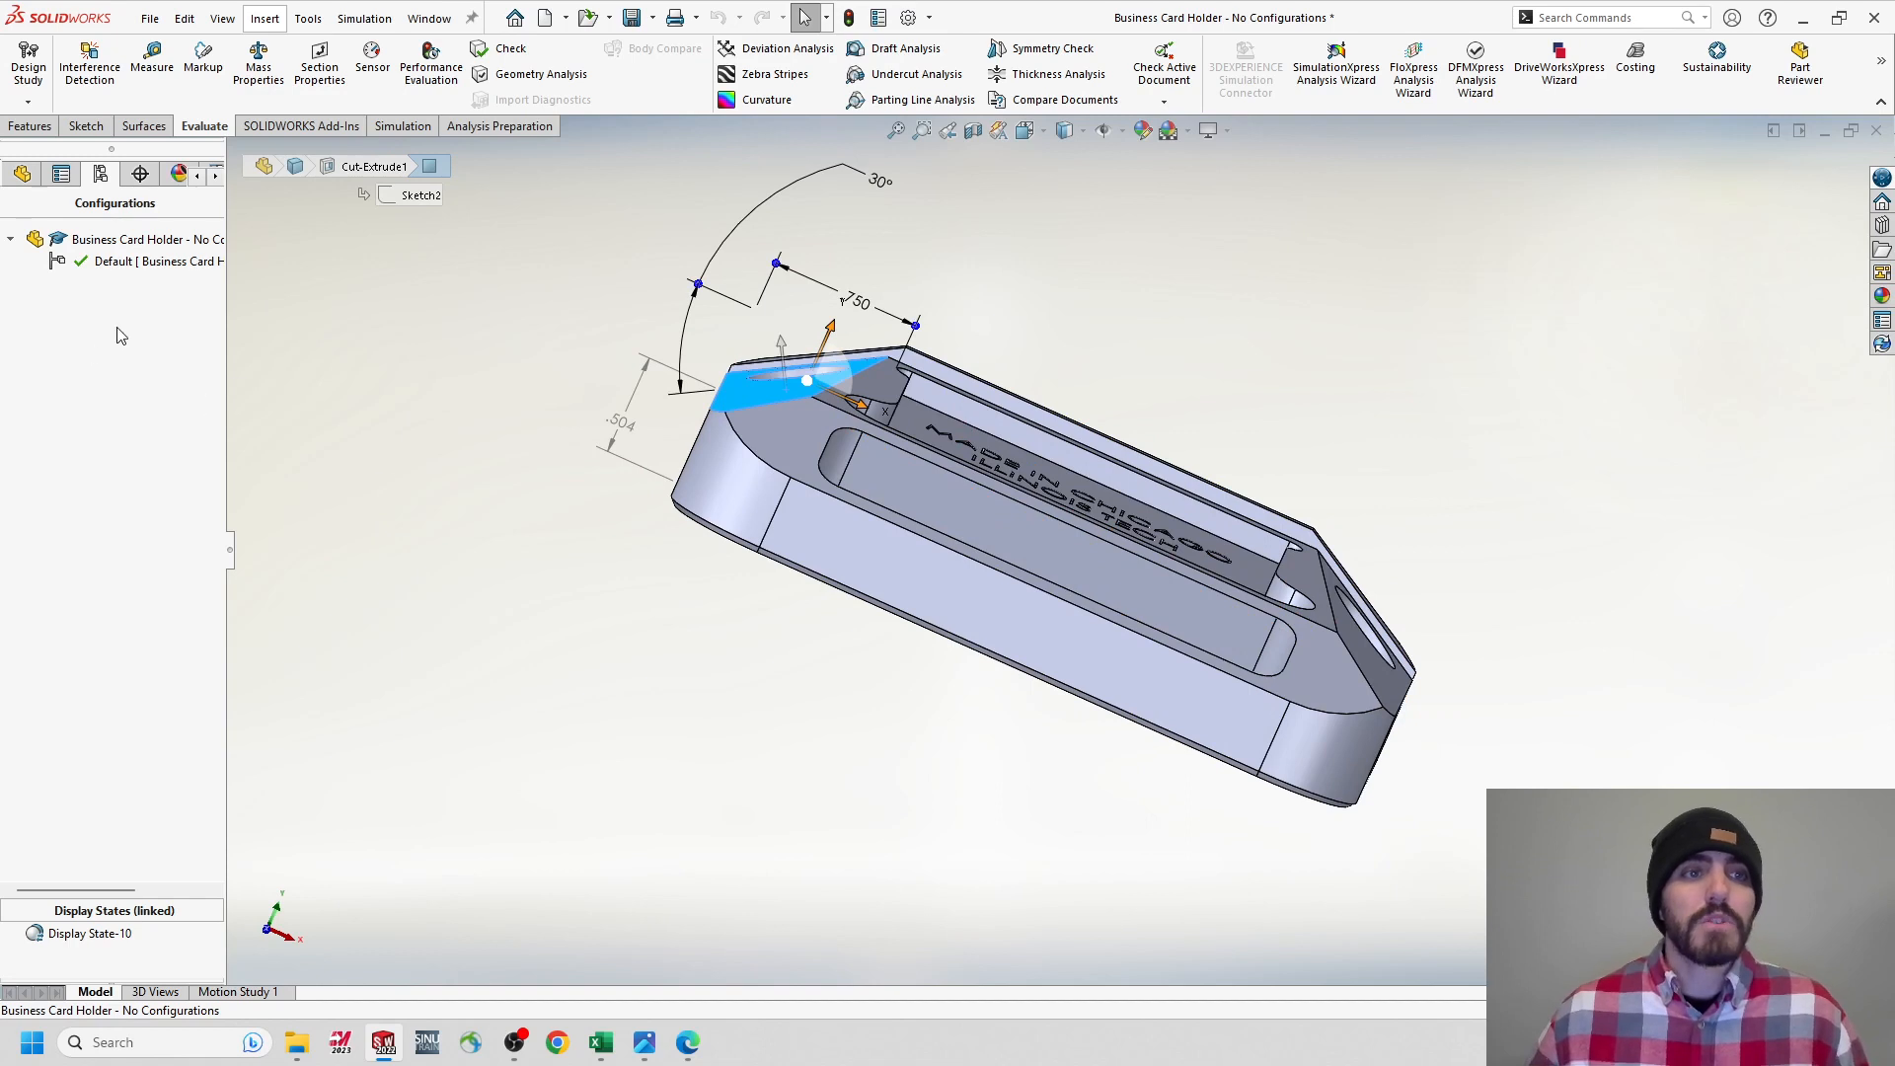
left_click(446, 373)
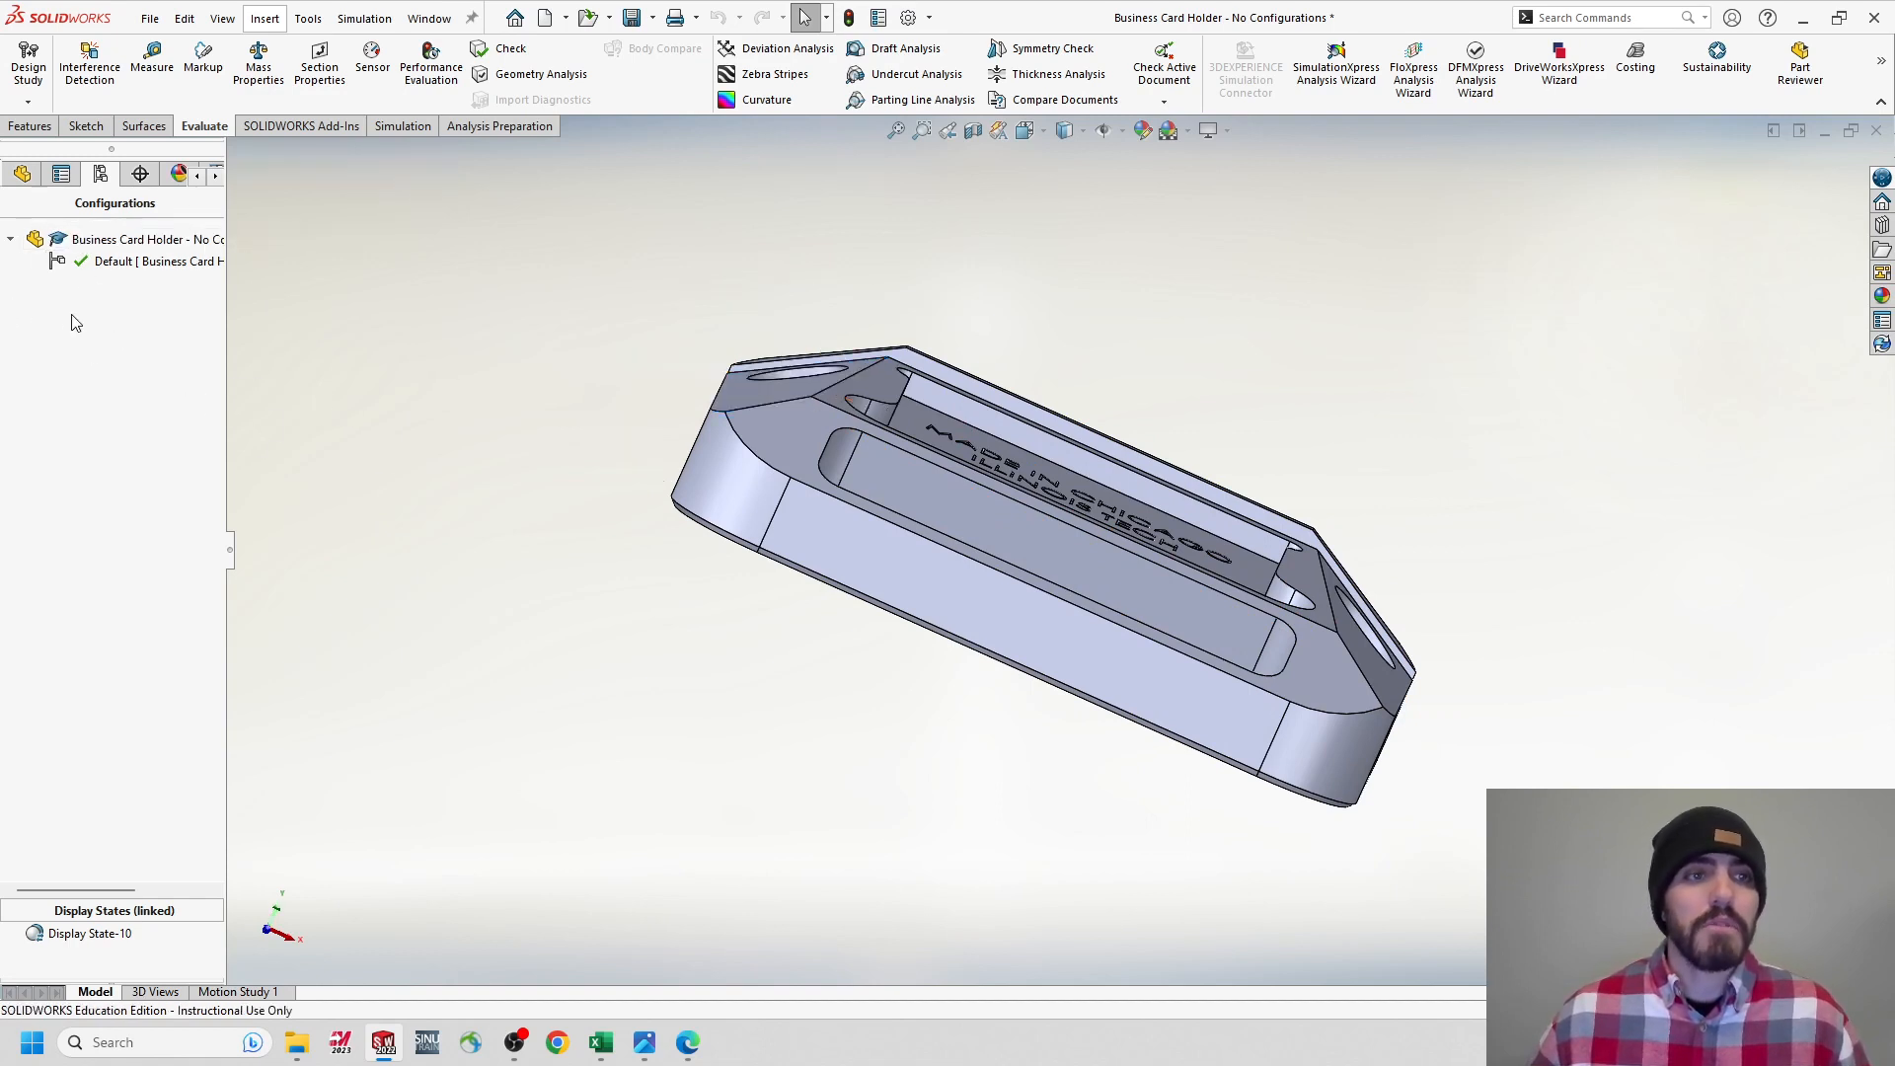
right_click(76, 320)
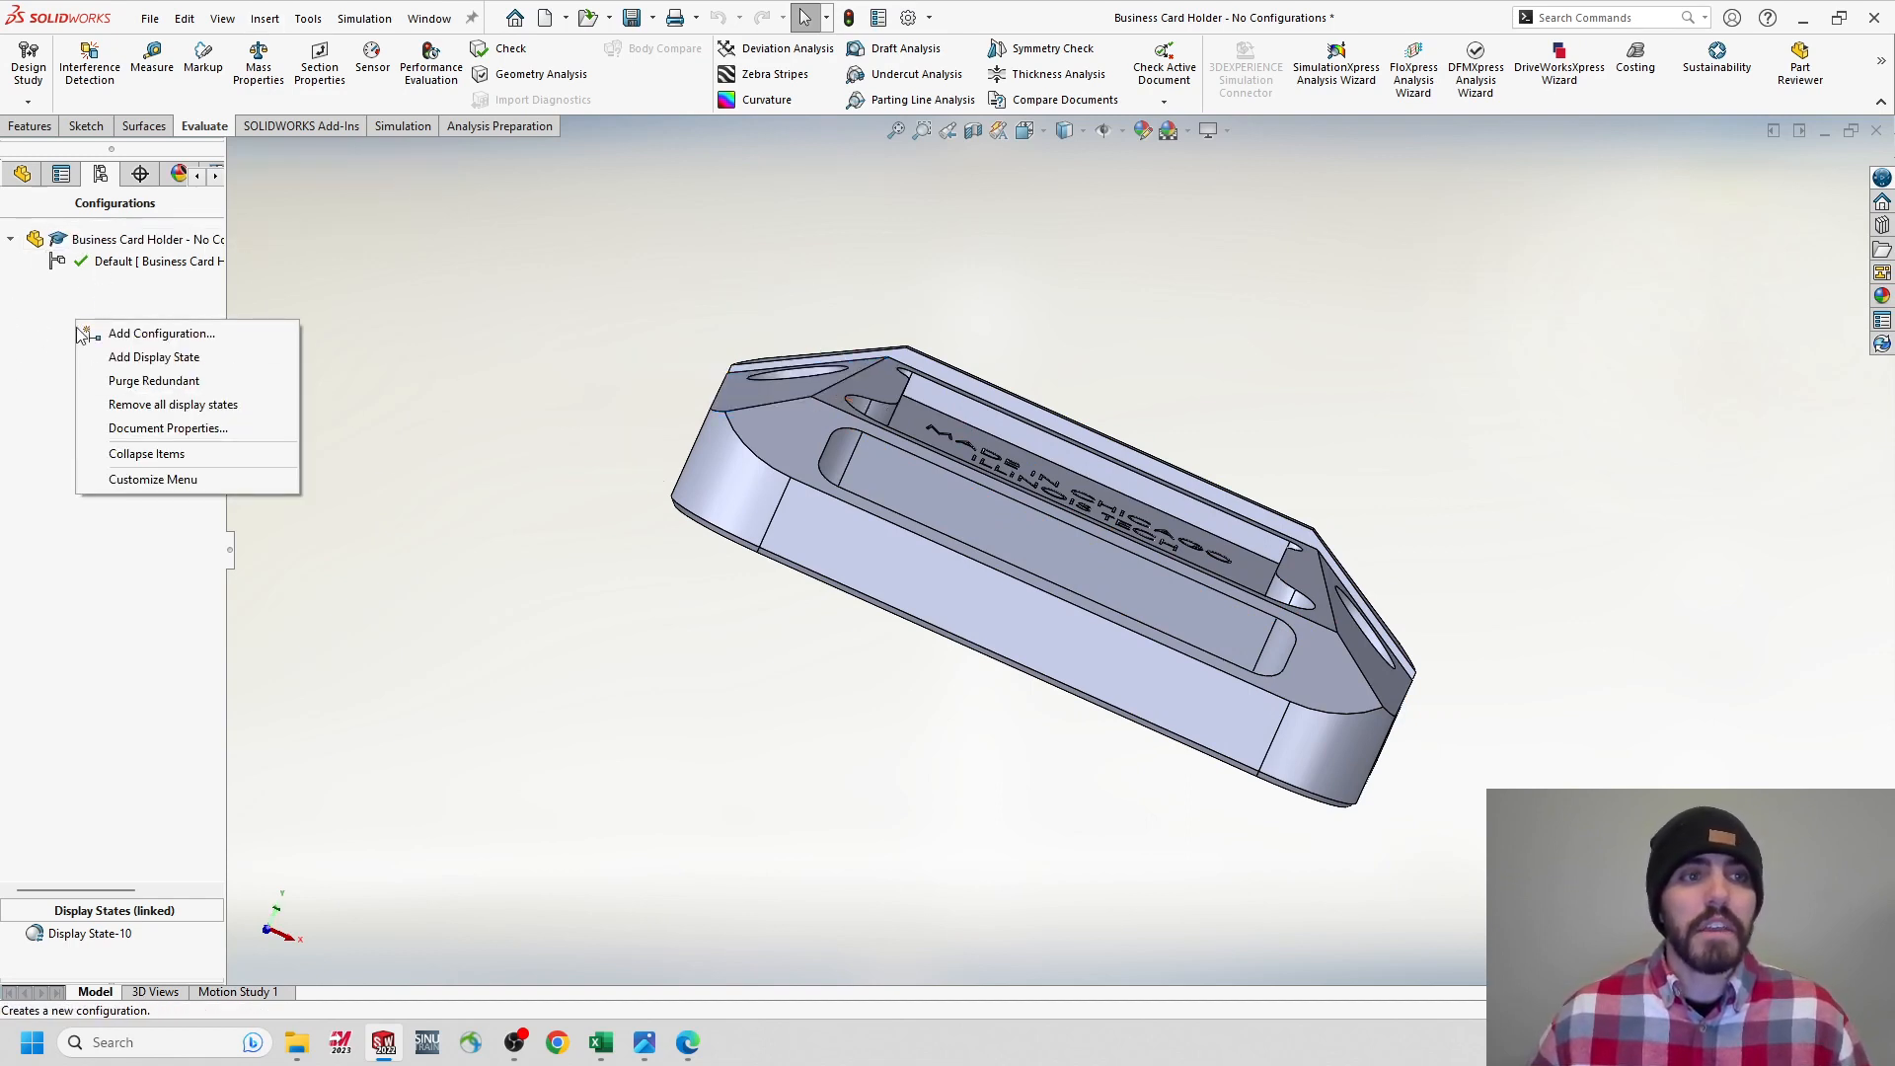
left_click(143, 334)
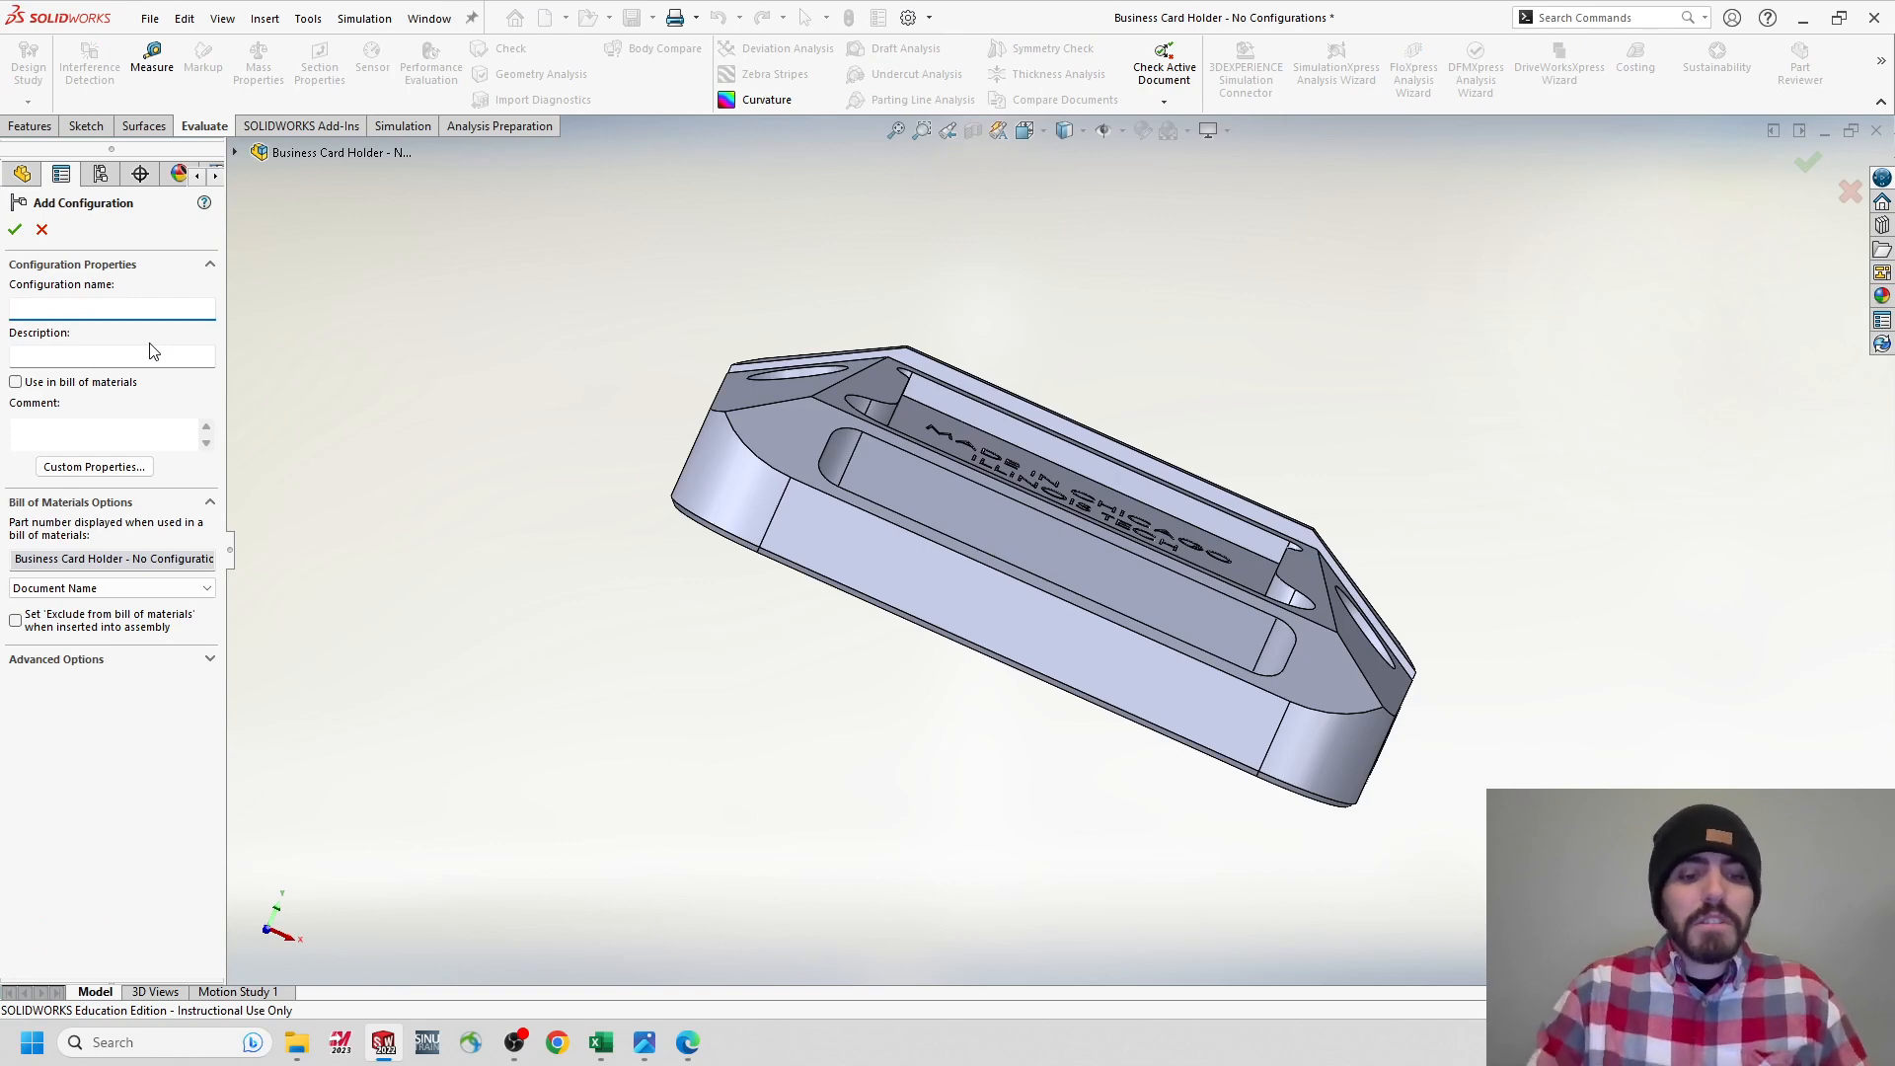
type("First Cylce")
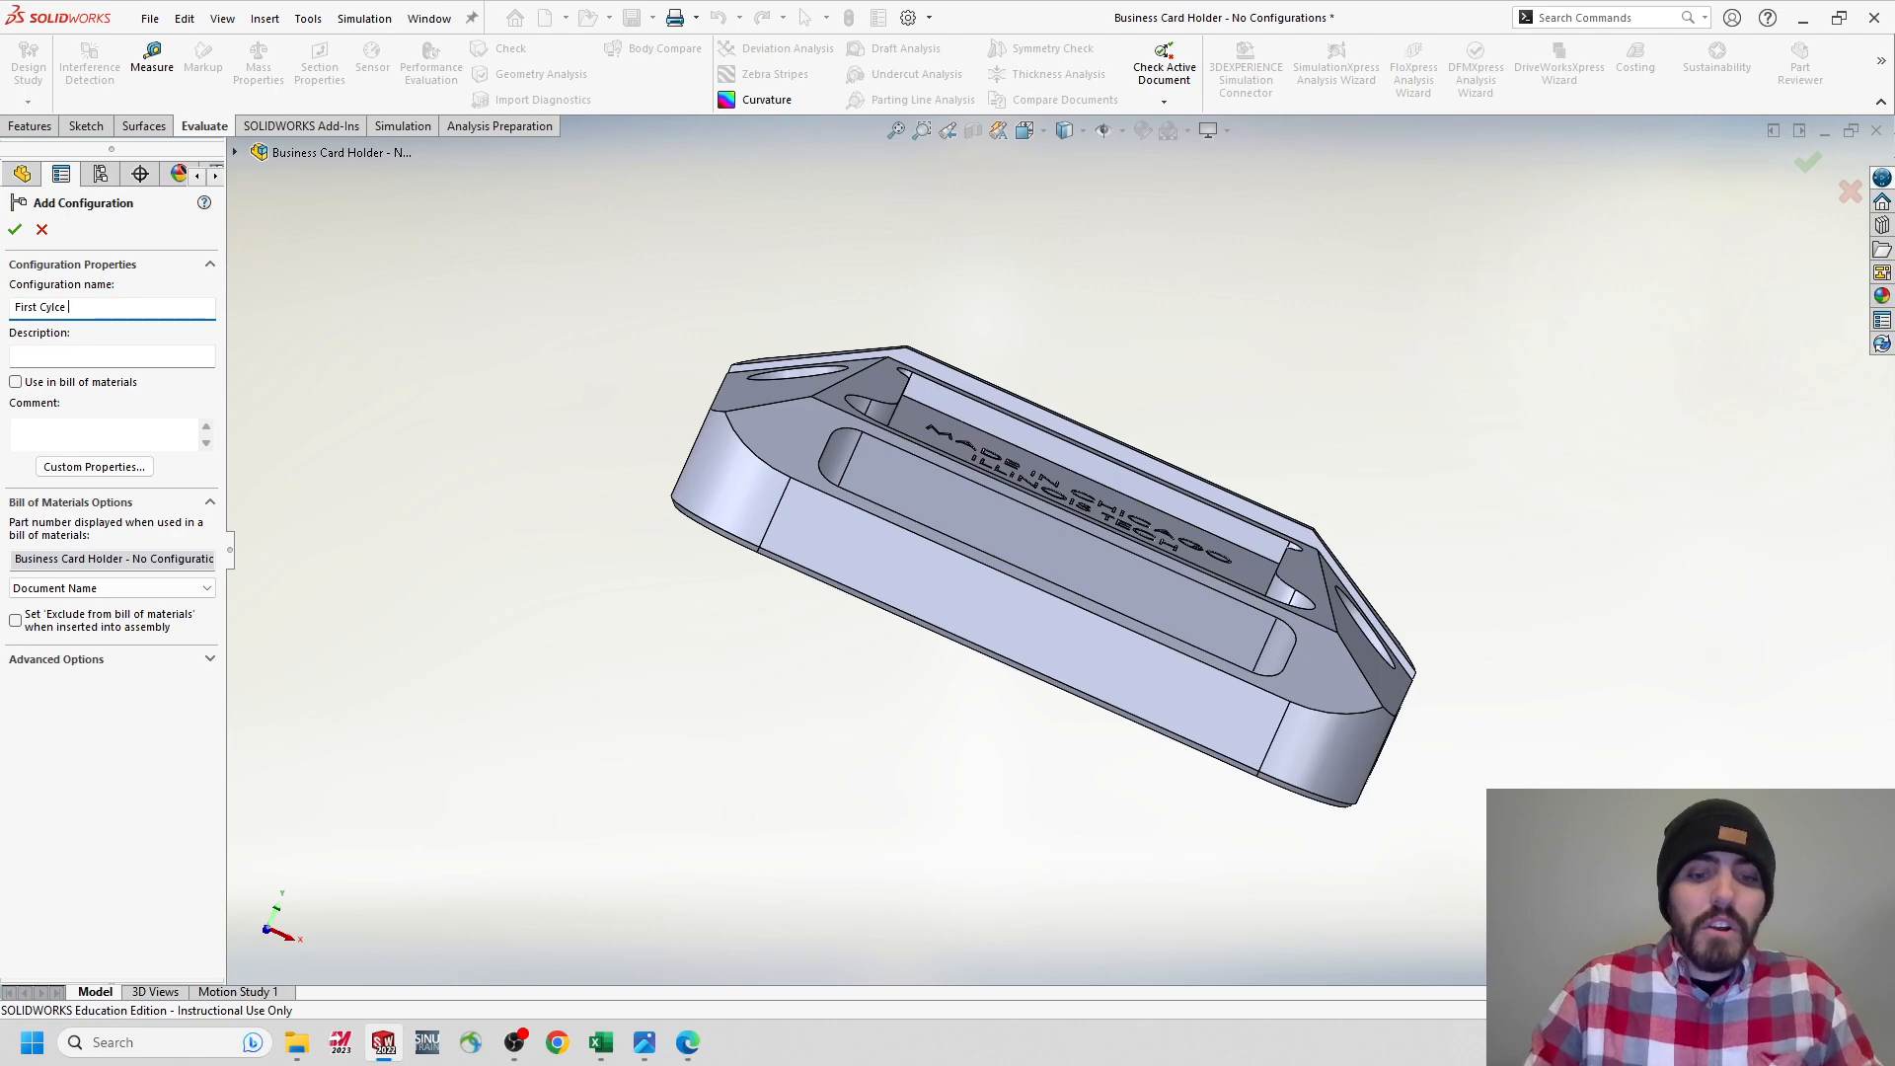
type(" 800")
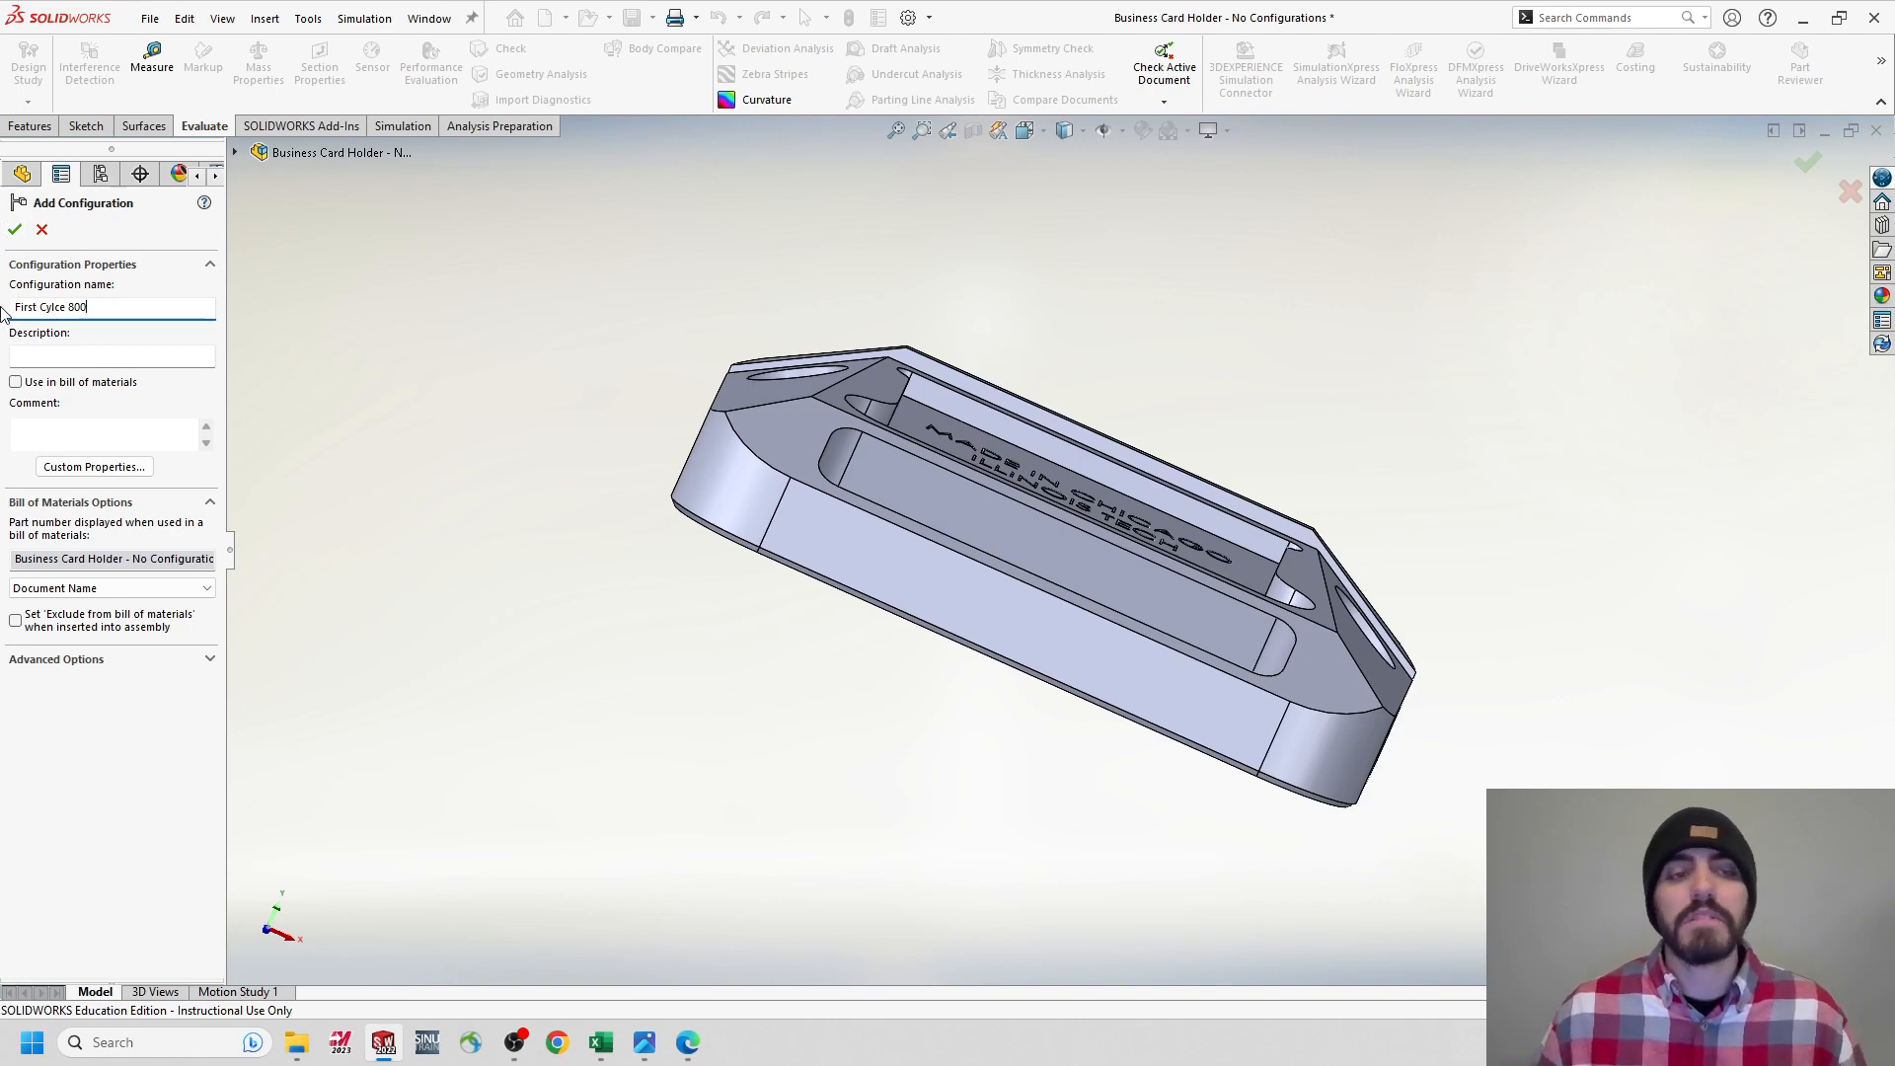
left_click(14, 233)
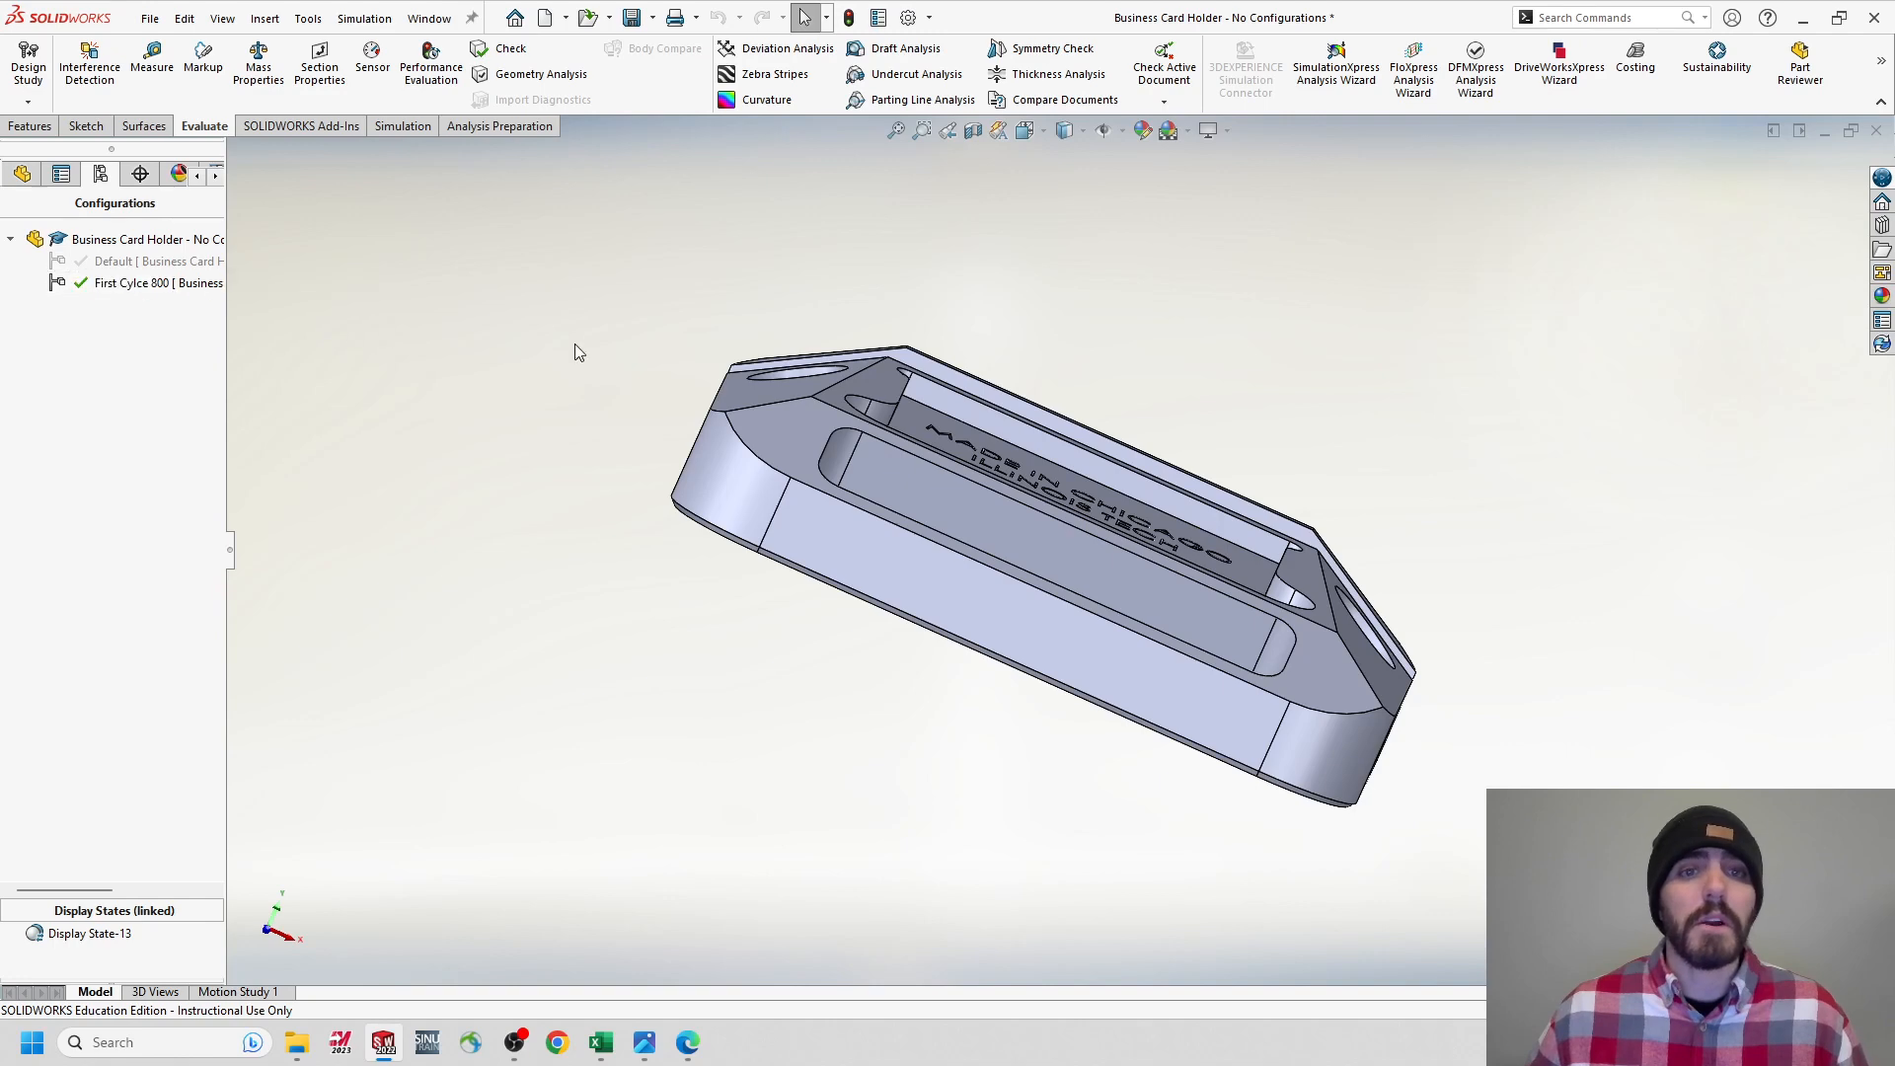
Suppress every feature from Mirror1 through Split Line2 in the First Cylce 800 configuration.
middle_click_drag(578, 354, 605, 391)
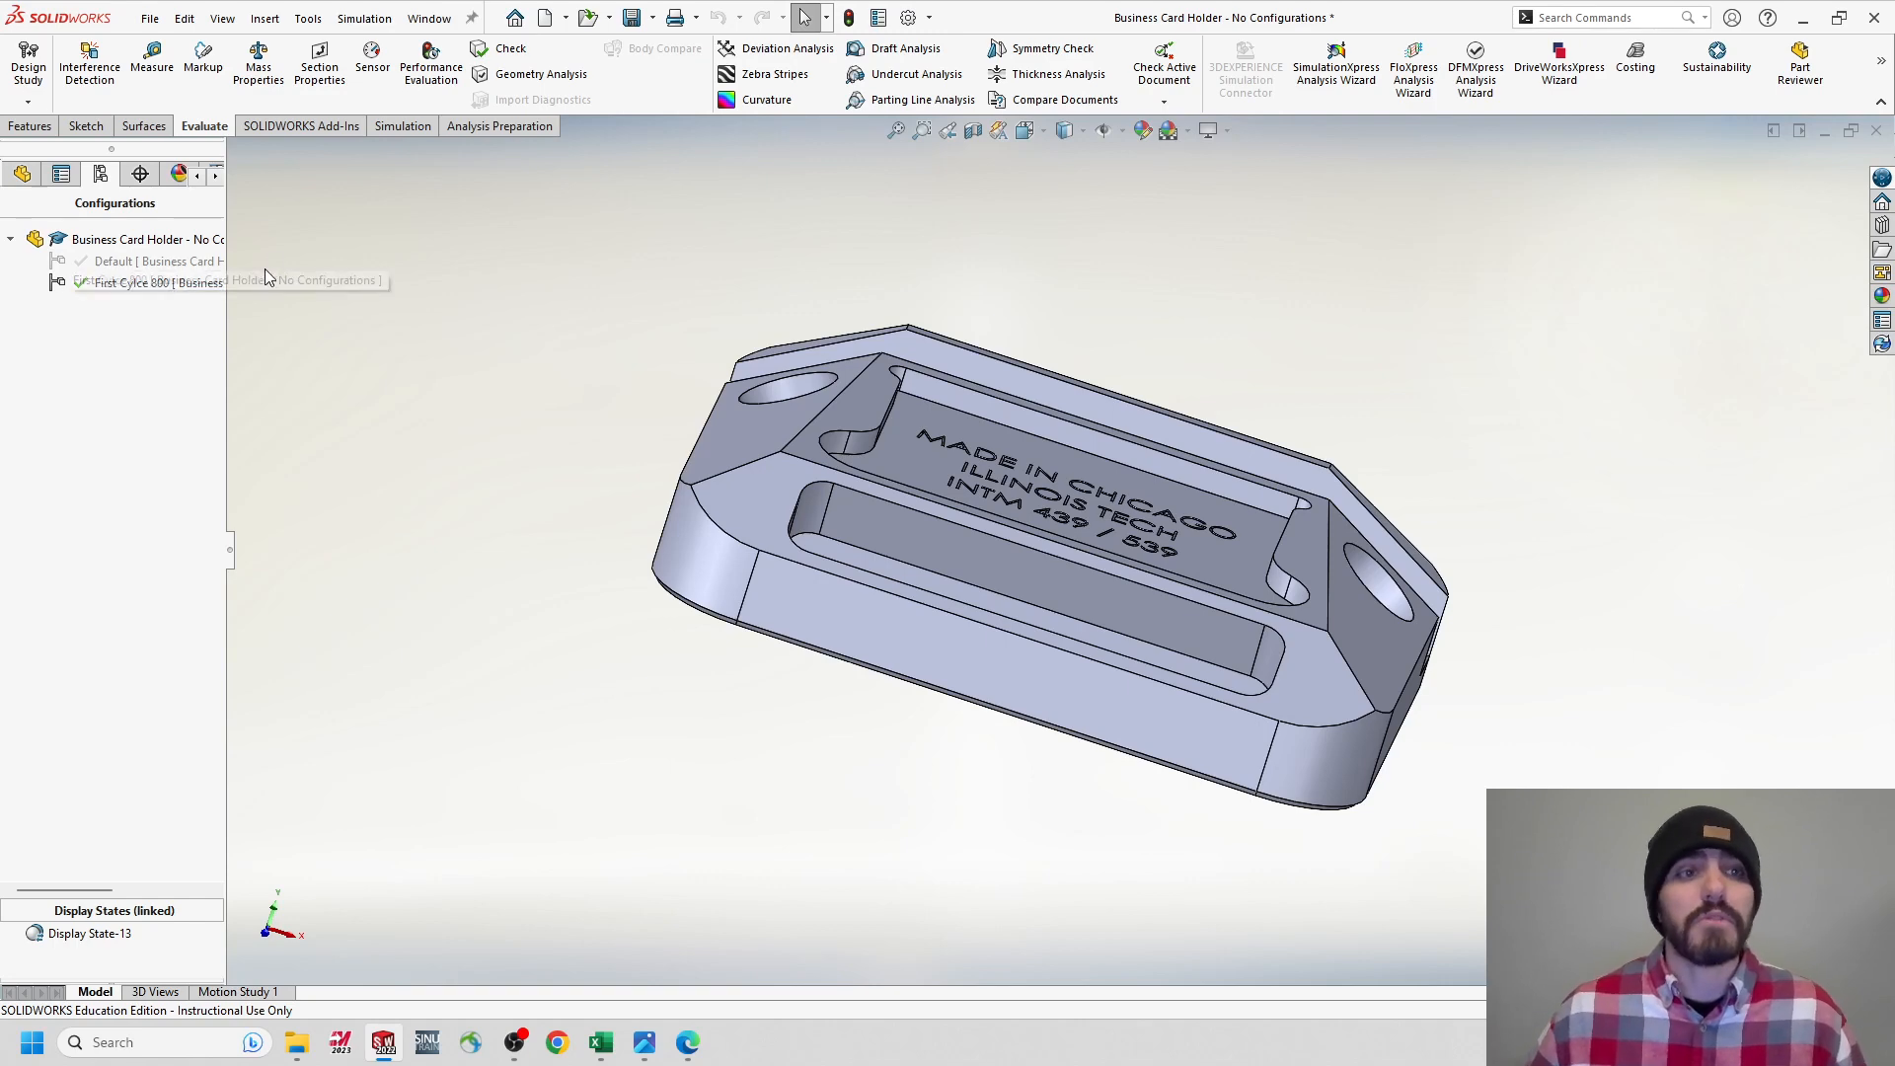
left_click(39, 182)
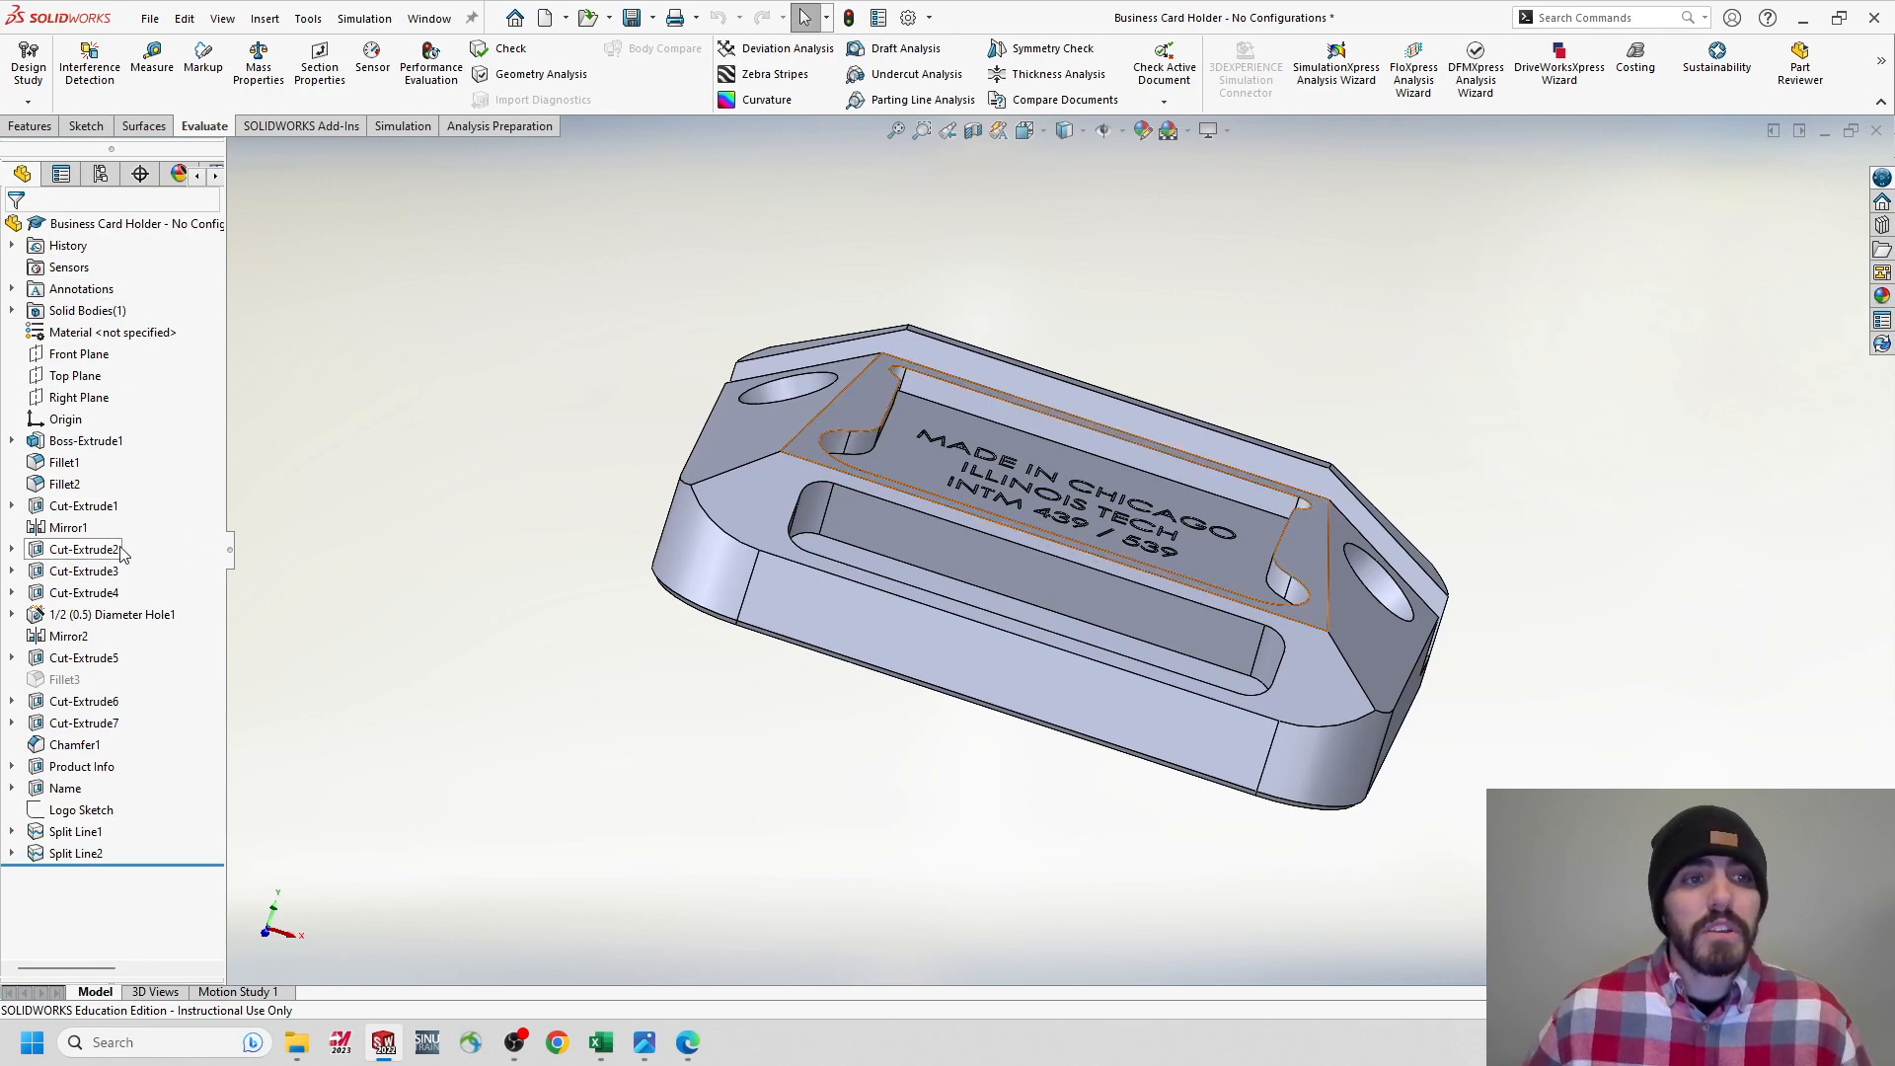
middle_click_drag(794, 458, 839, 419)
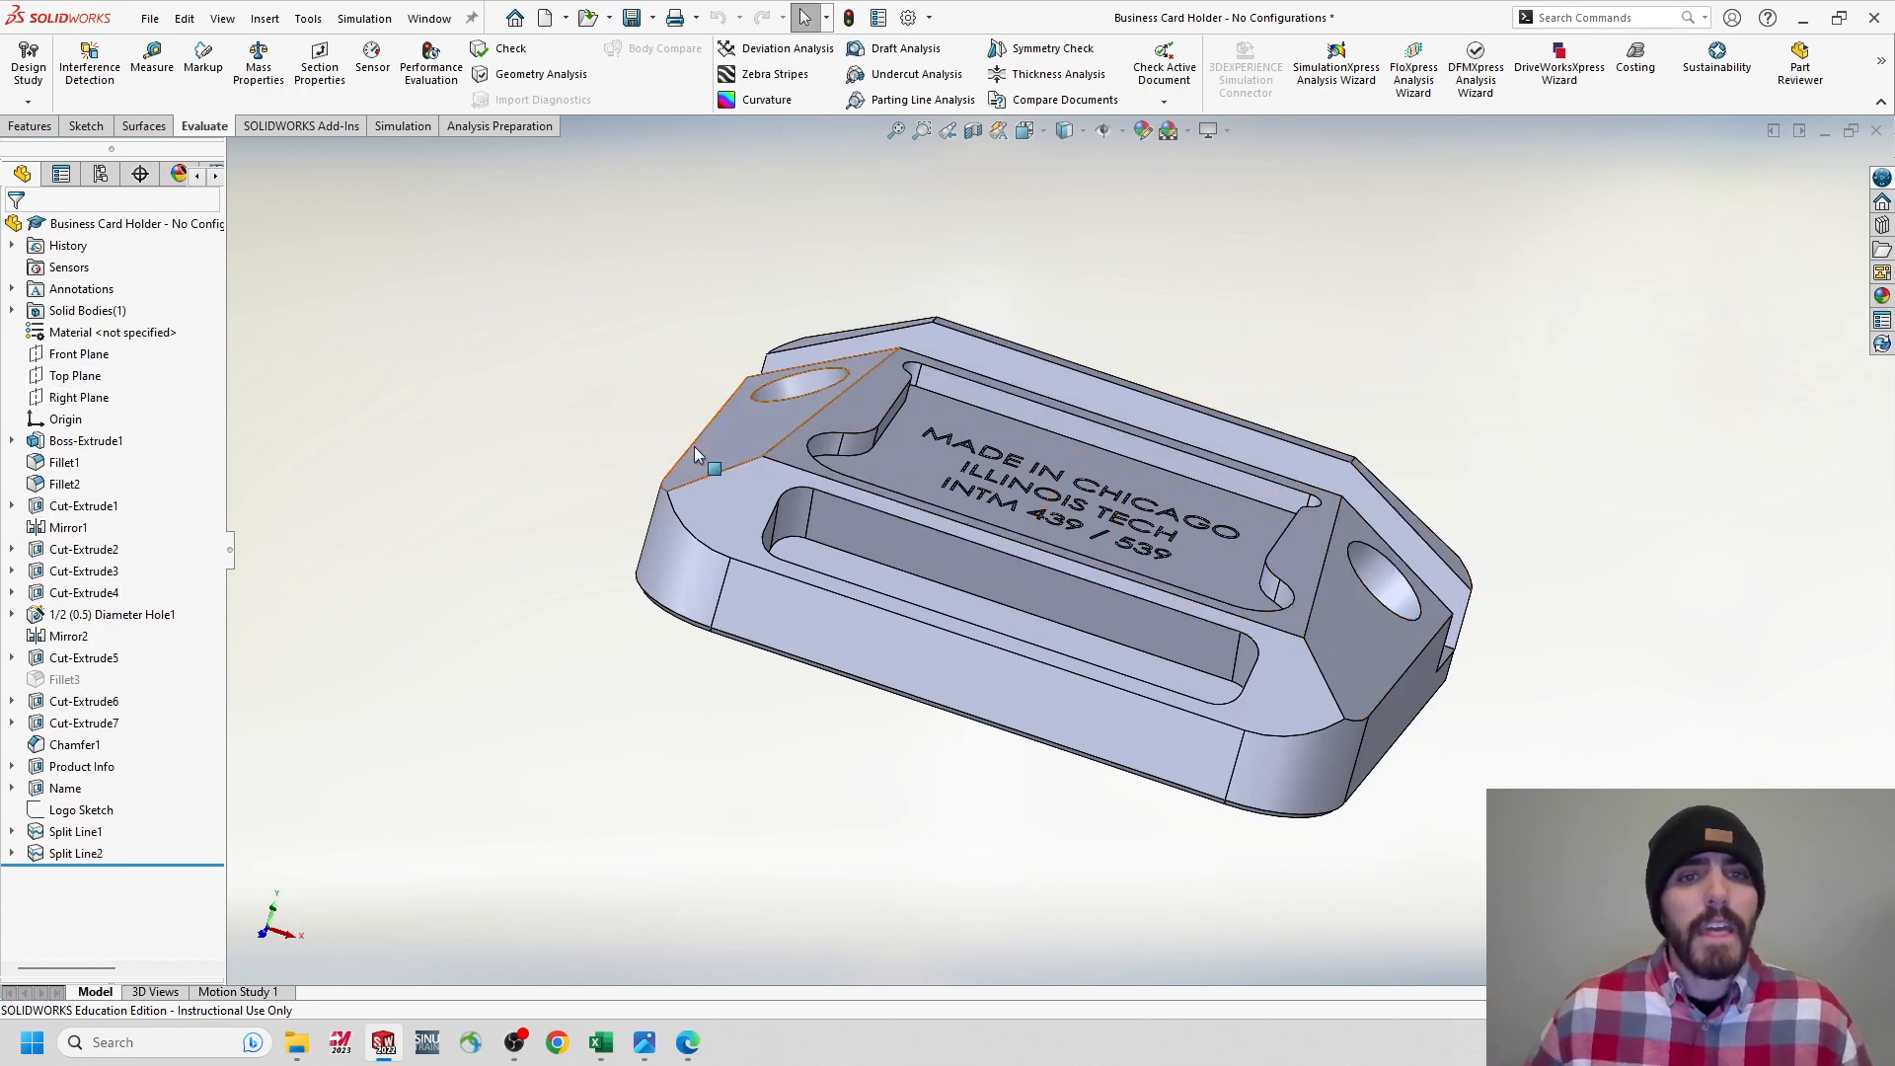
left_click(61, 530)
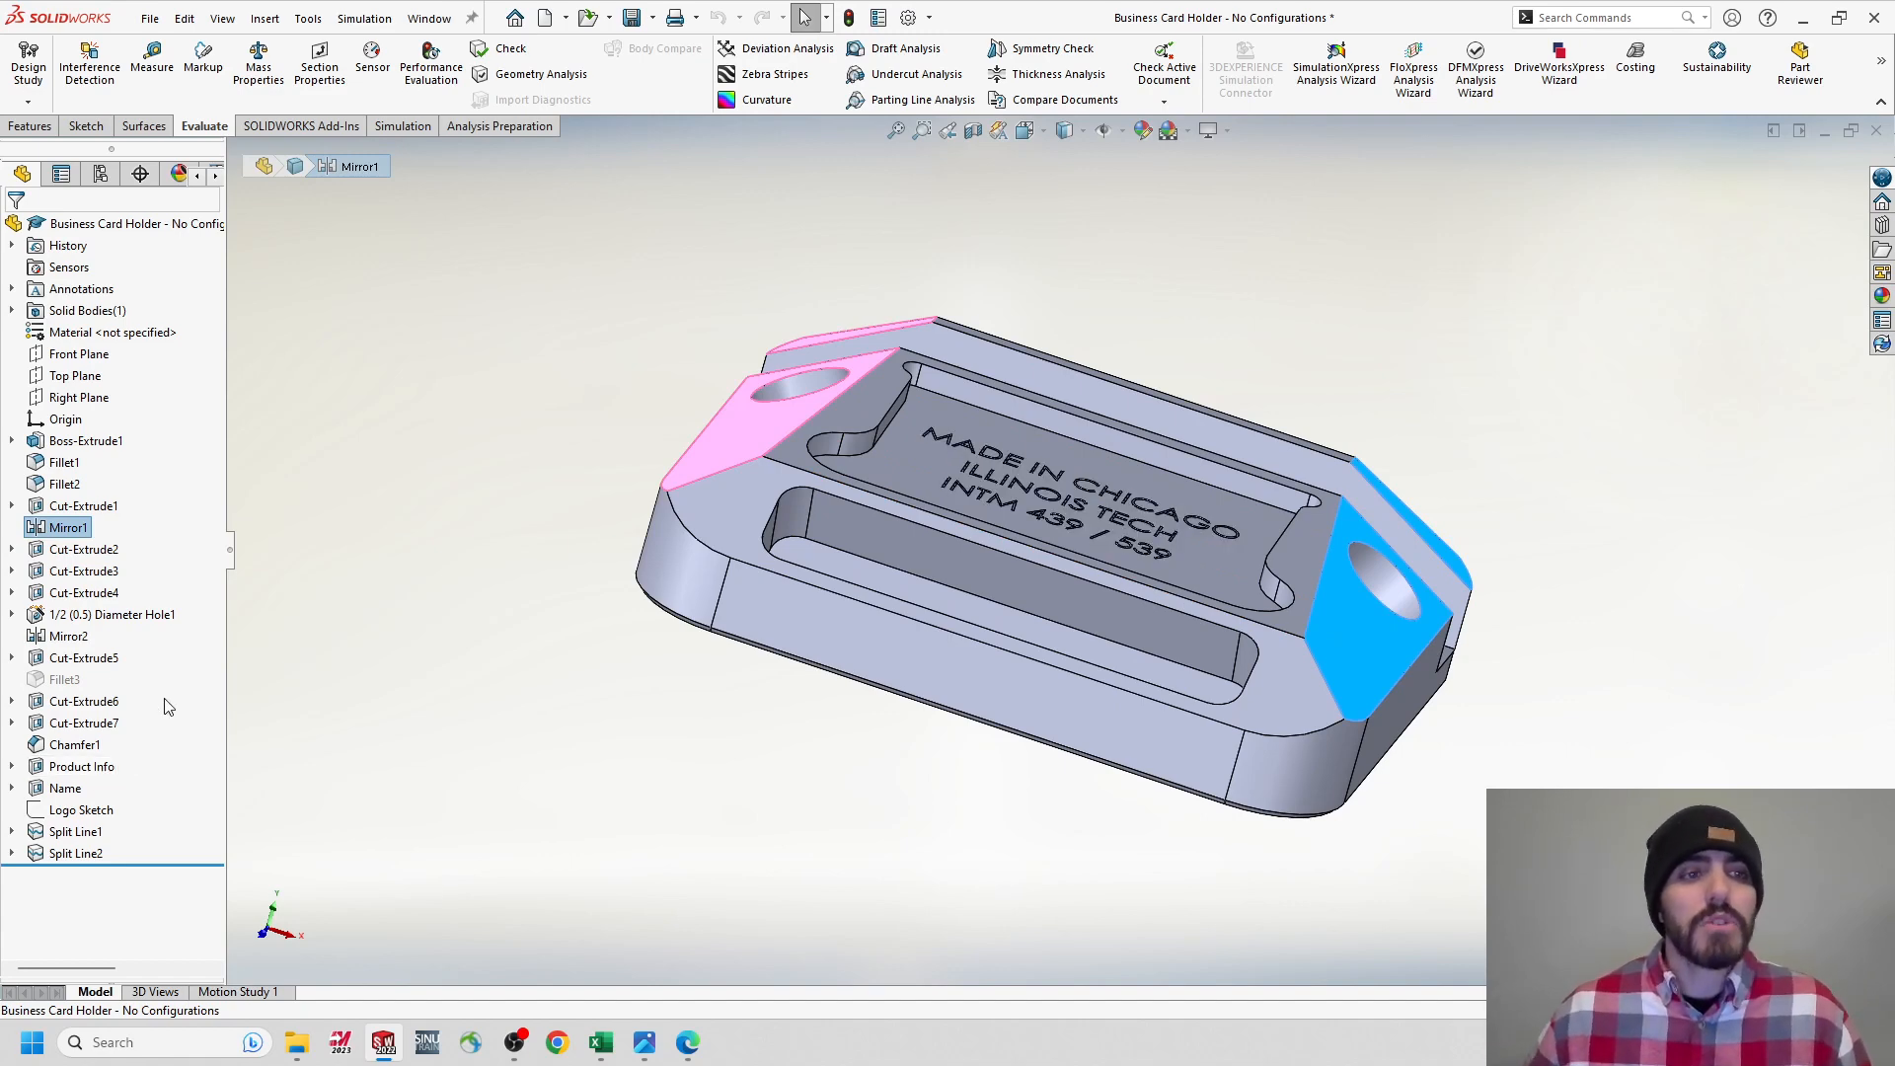
left_click(67, 530)
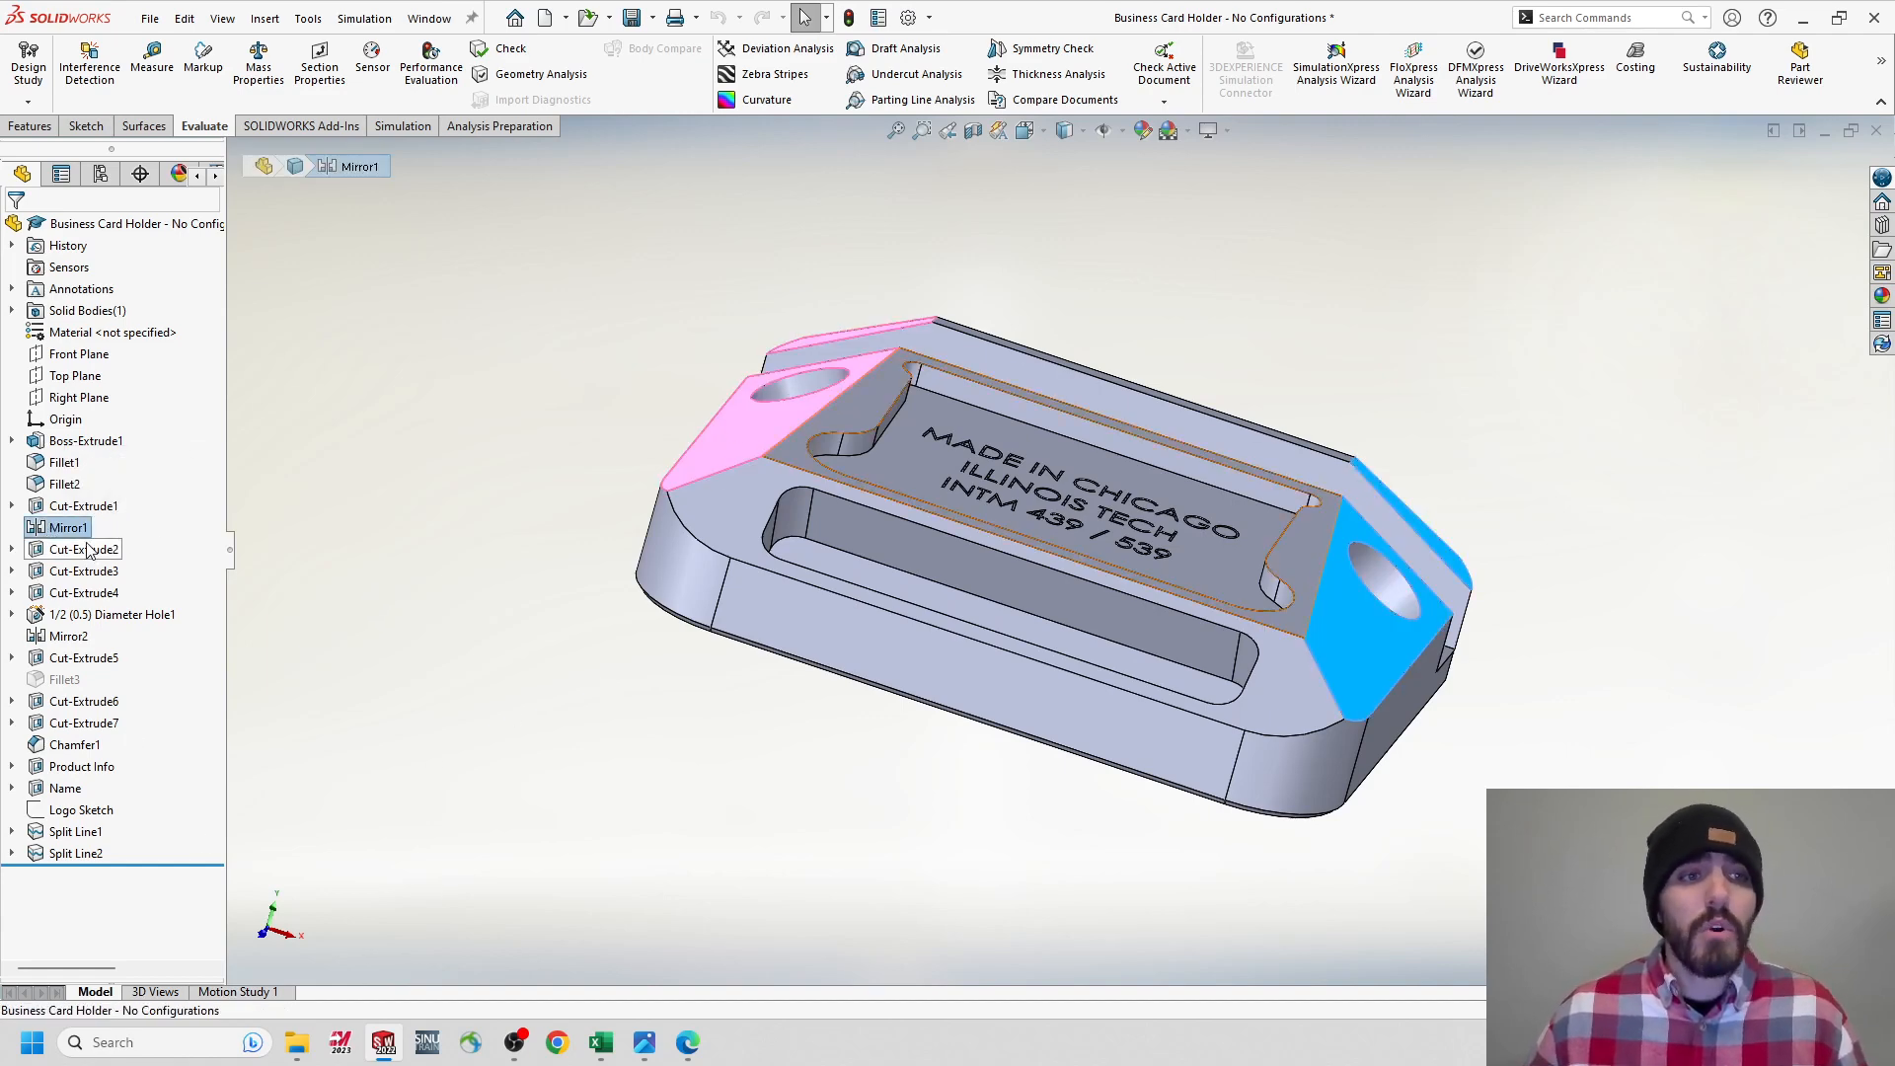
left_click(75, 854, "shift")
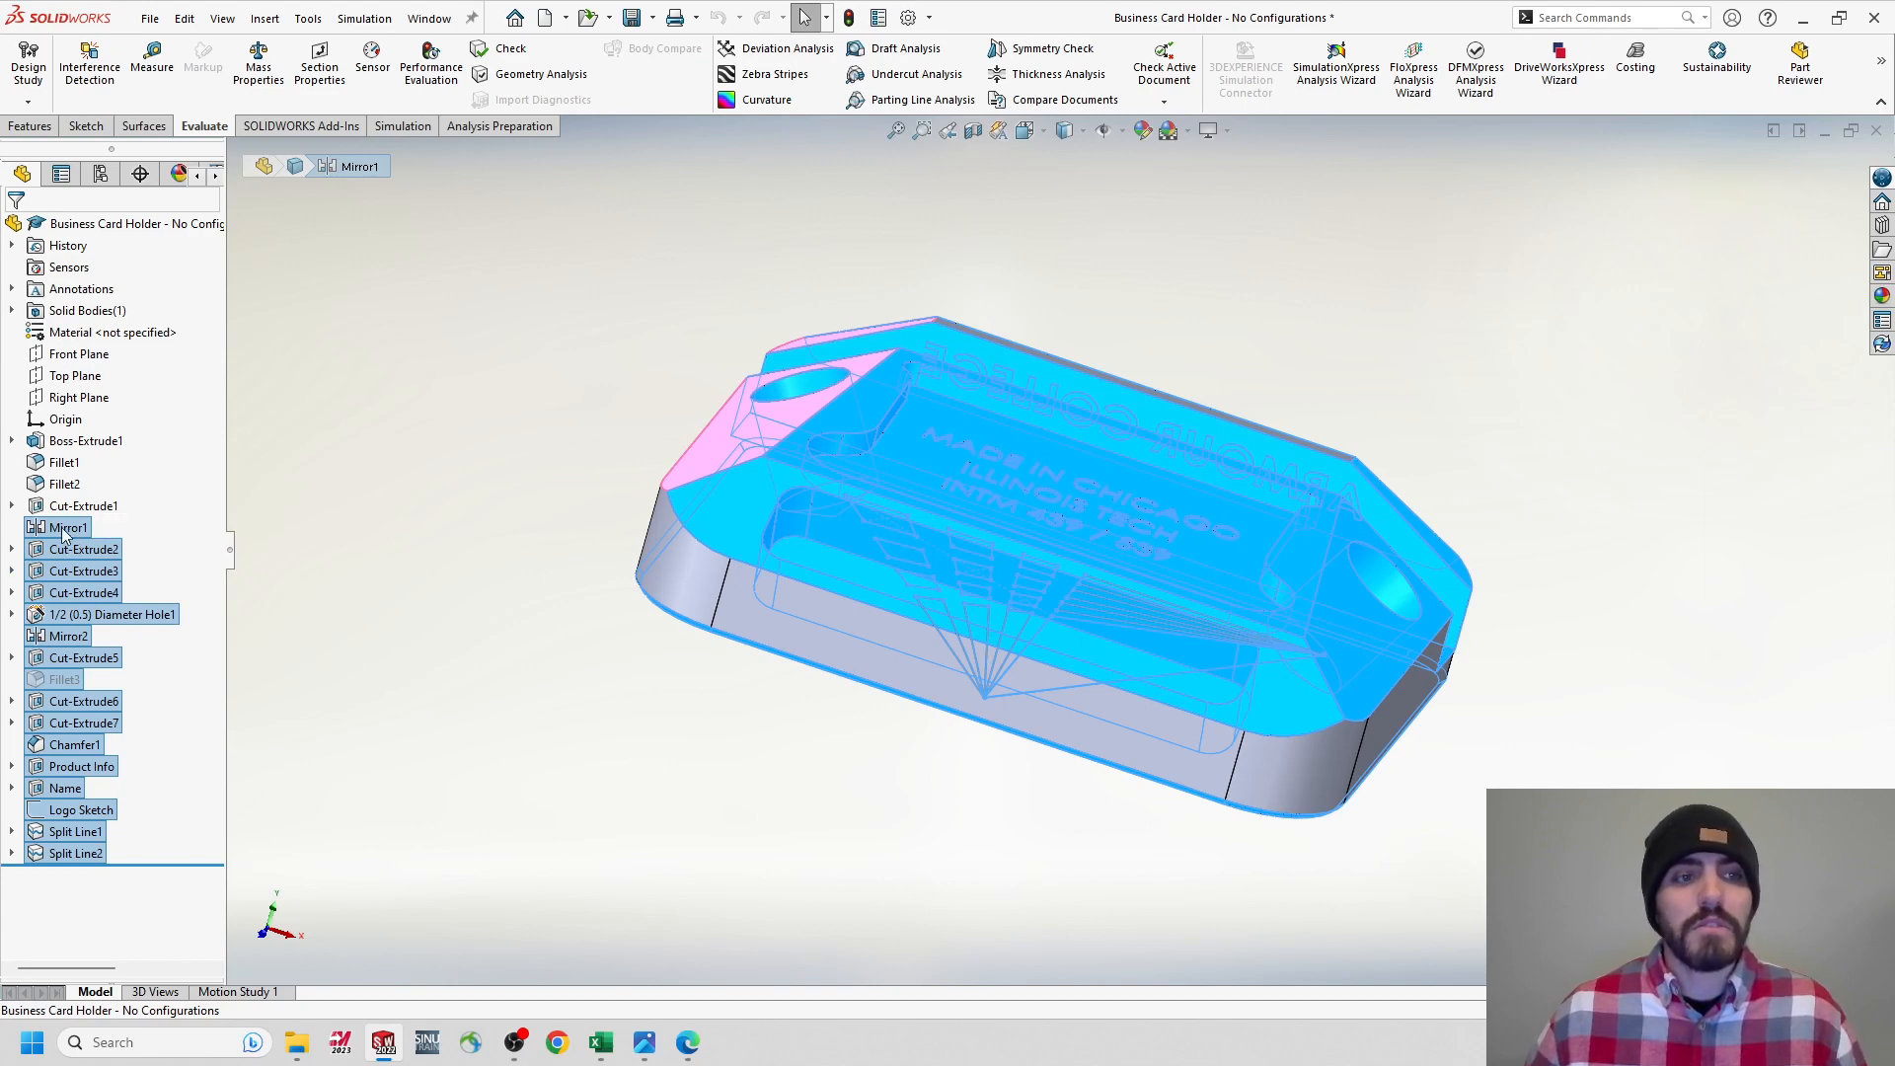
right_click(68, 530)
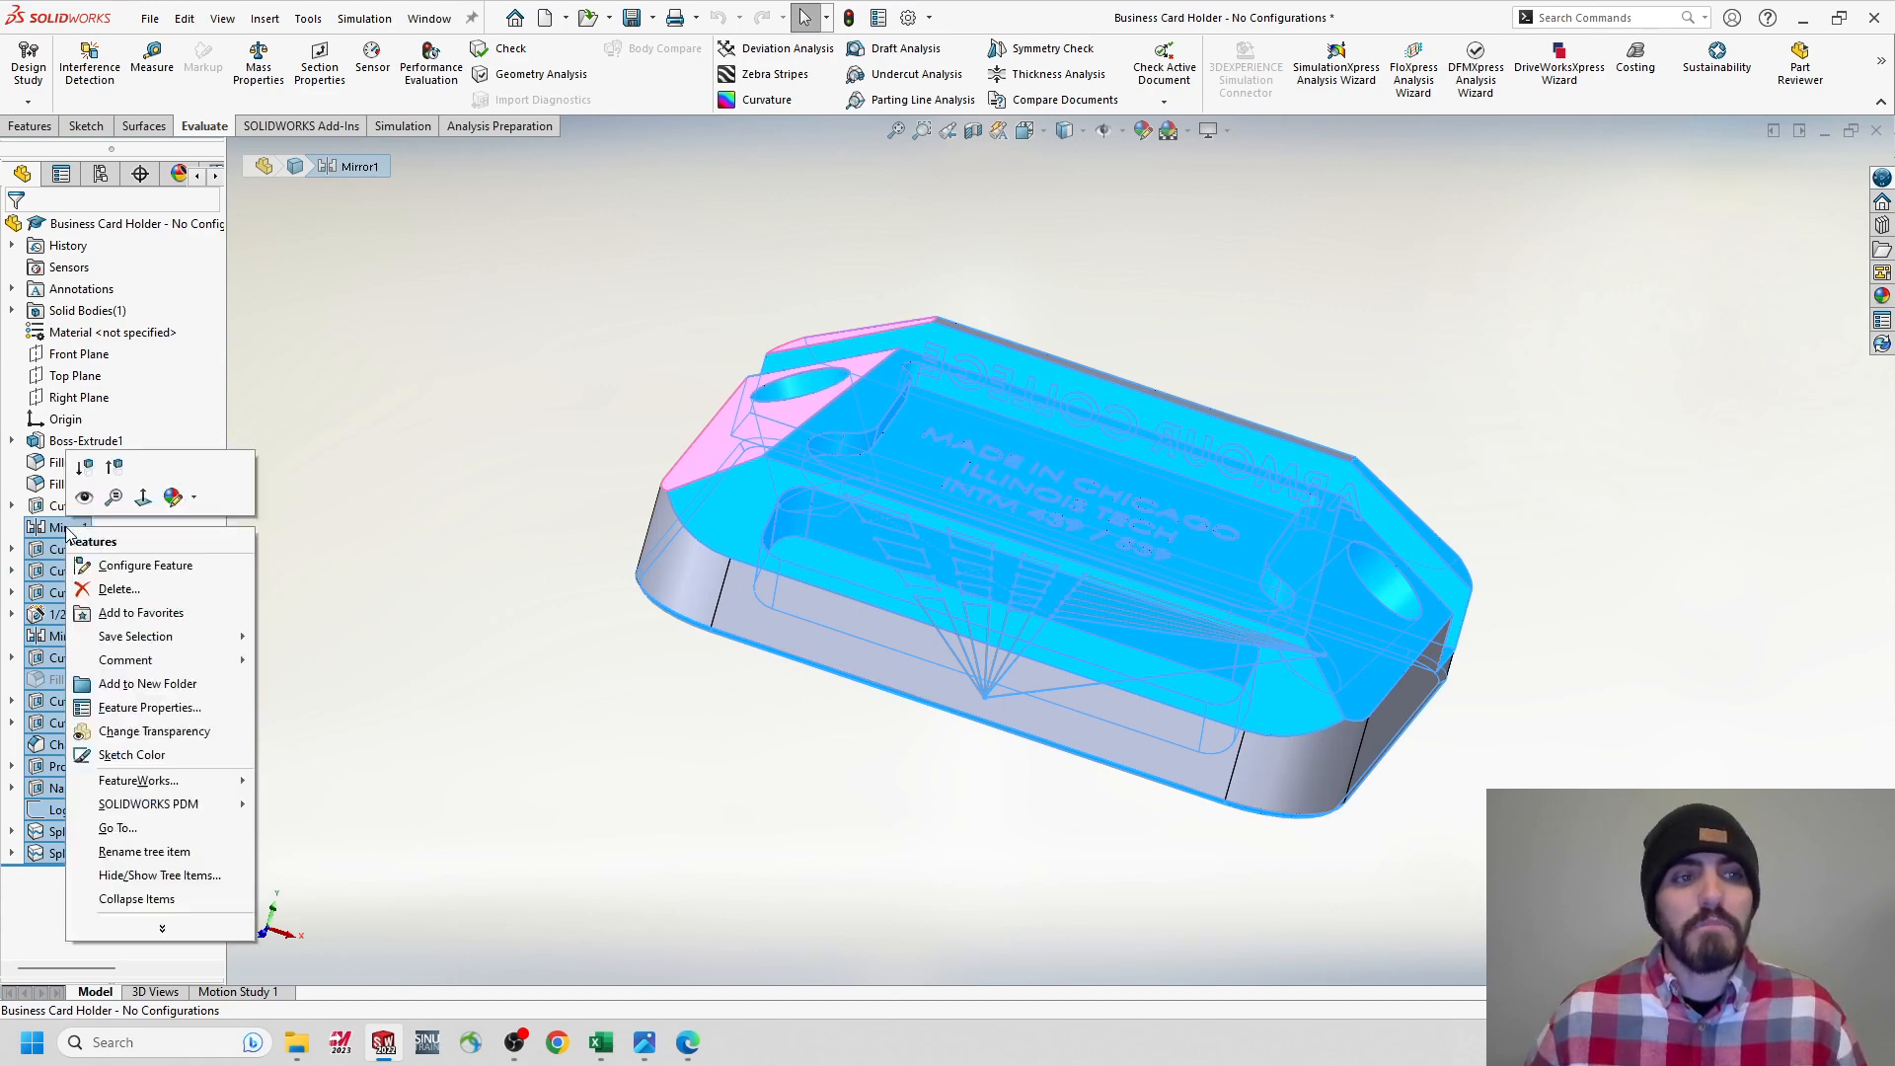
left_click(84, 477)
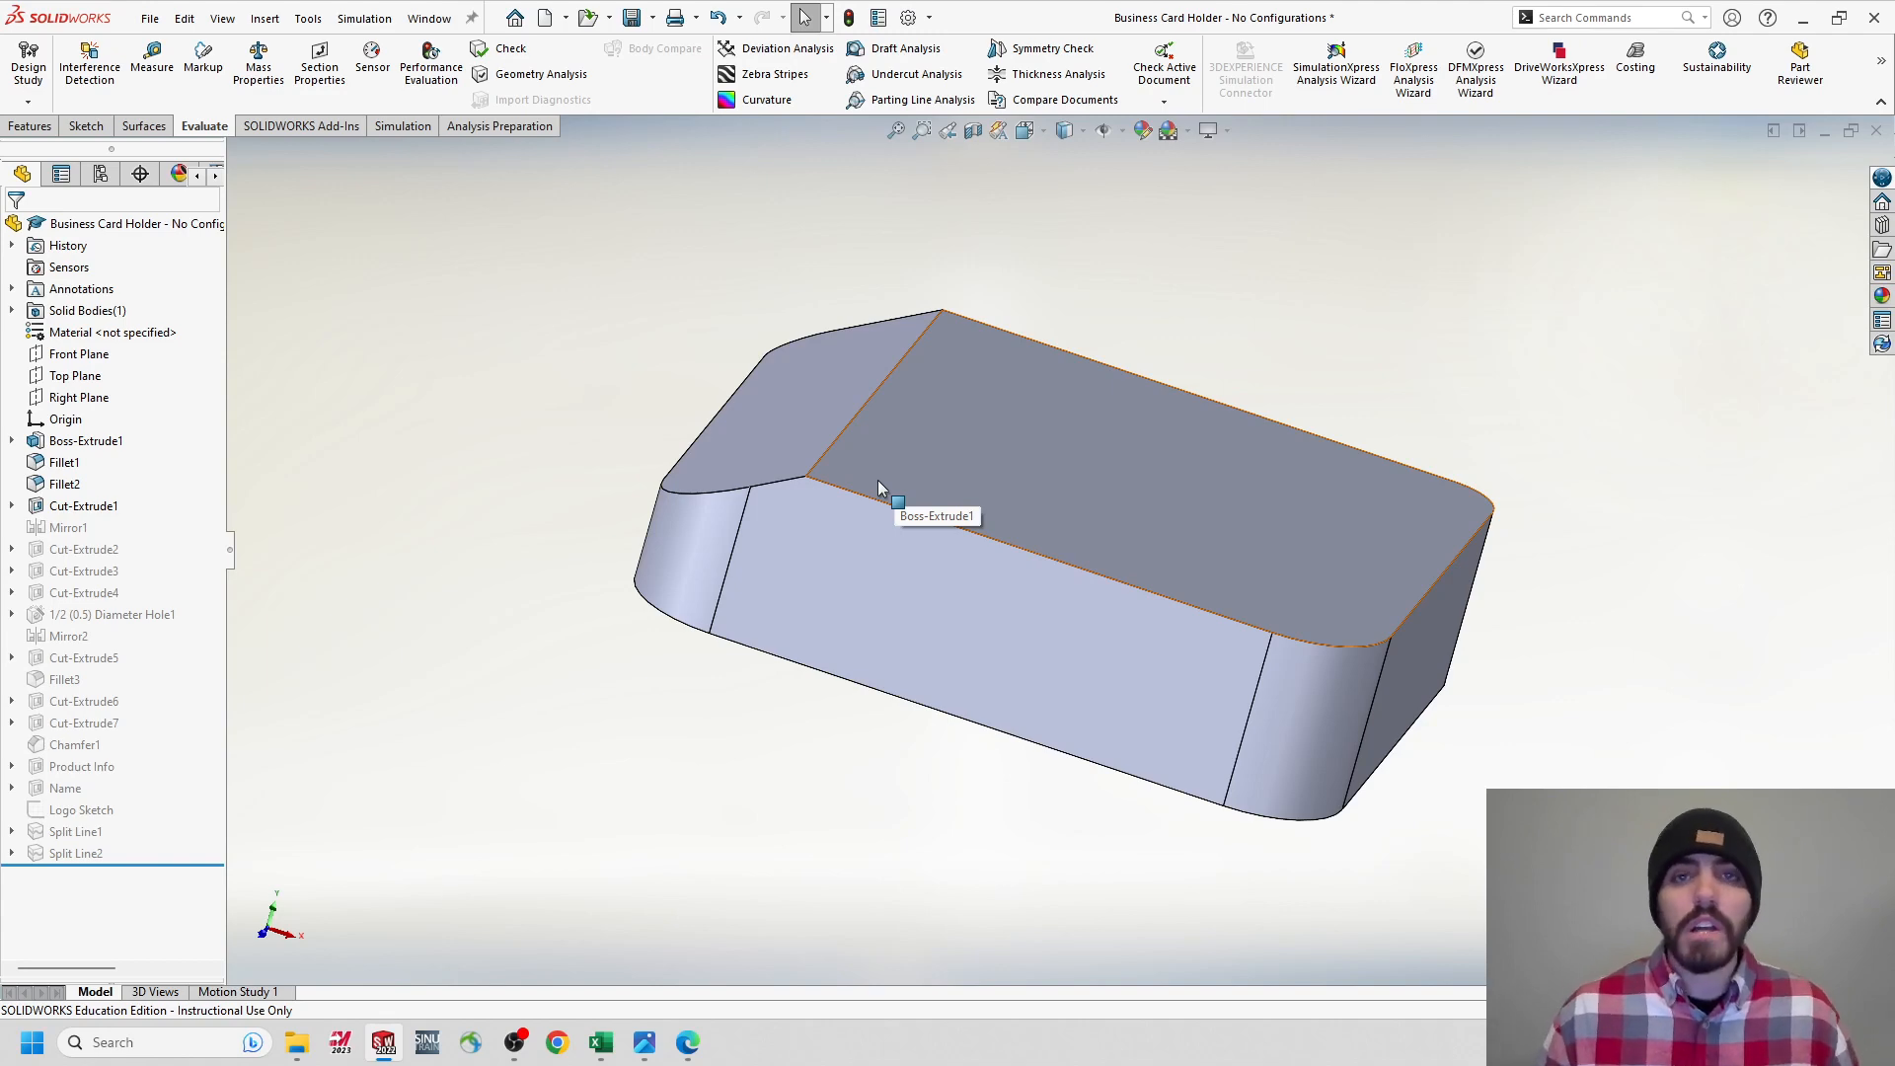
Activate the Default configuration, return to First Cylce 800, and compare the two versions of the part.
left_click(98, 175)
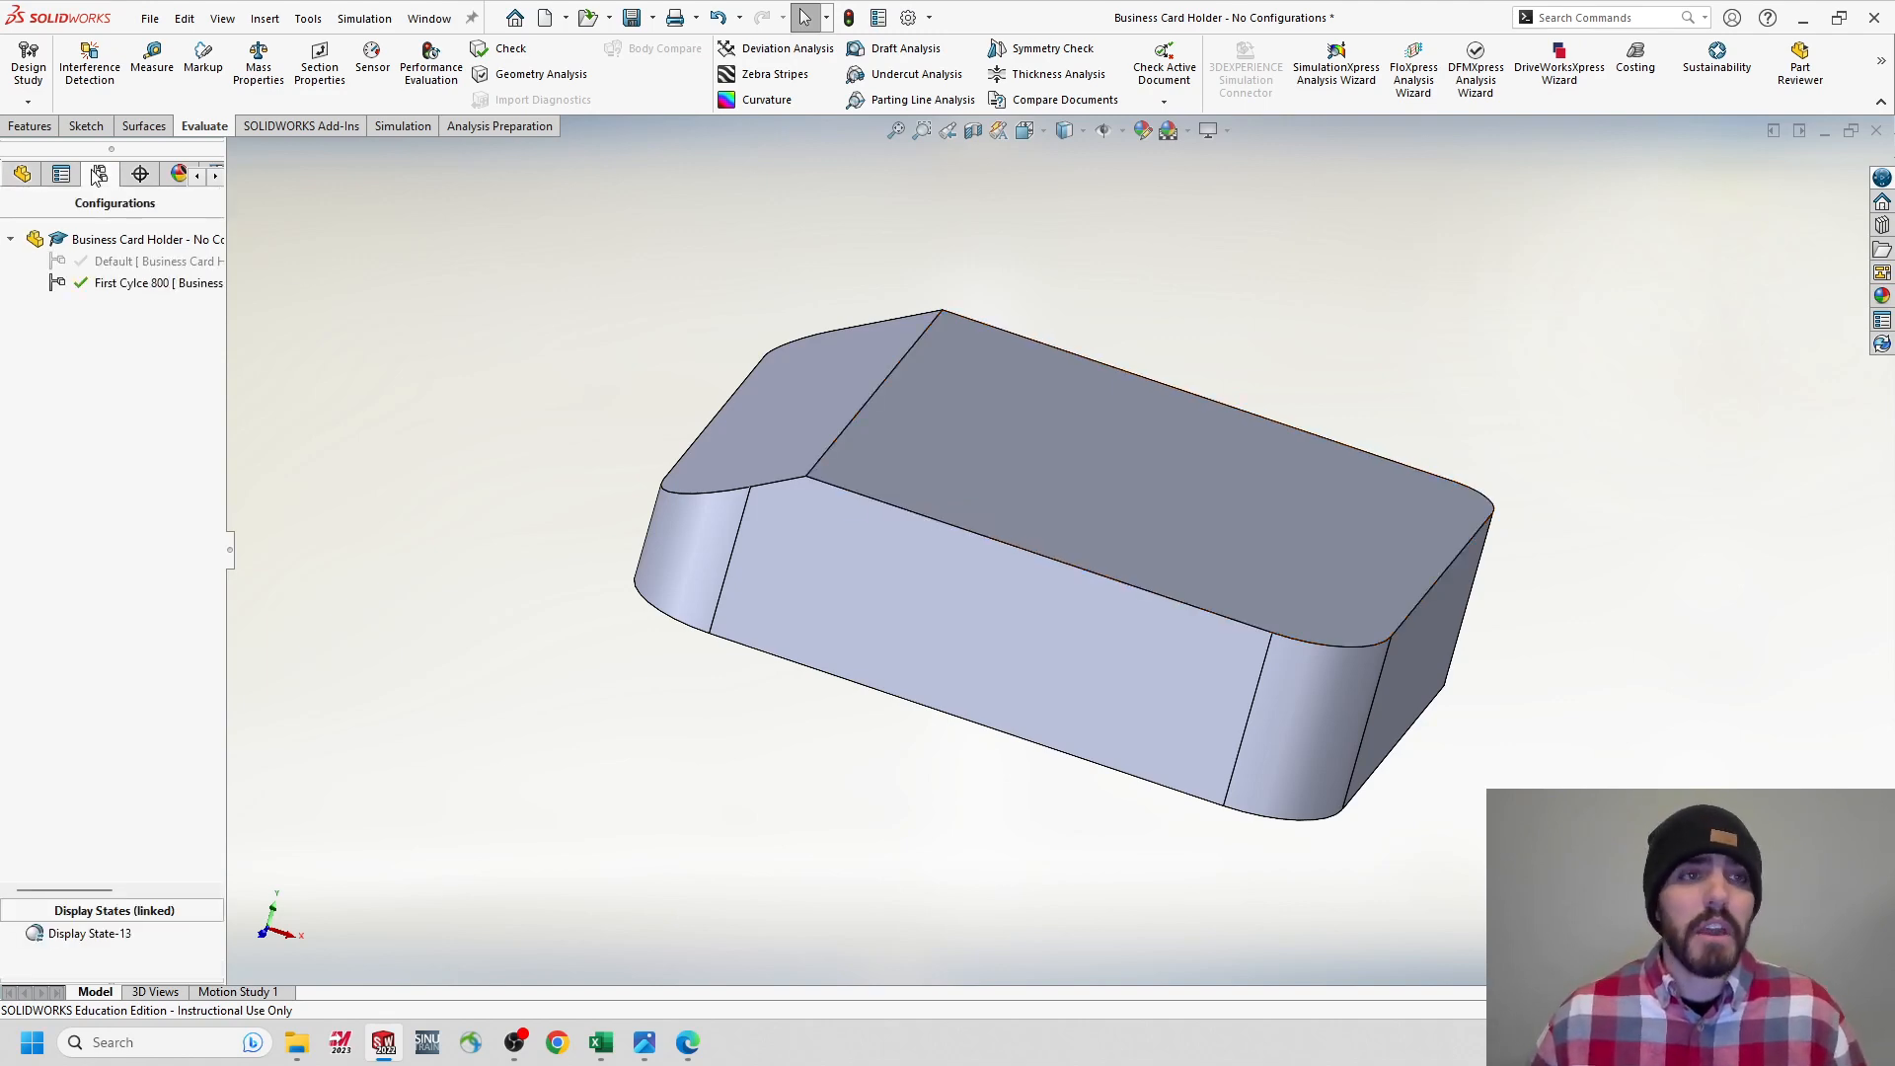
double_click(113, 261)
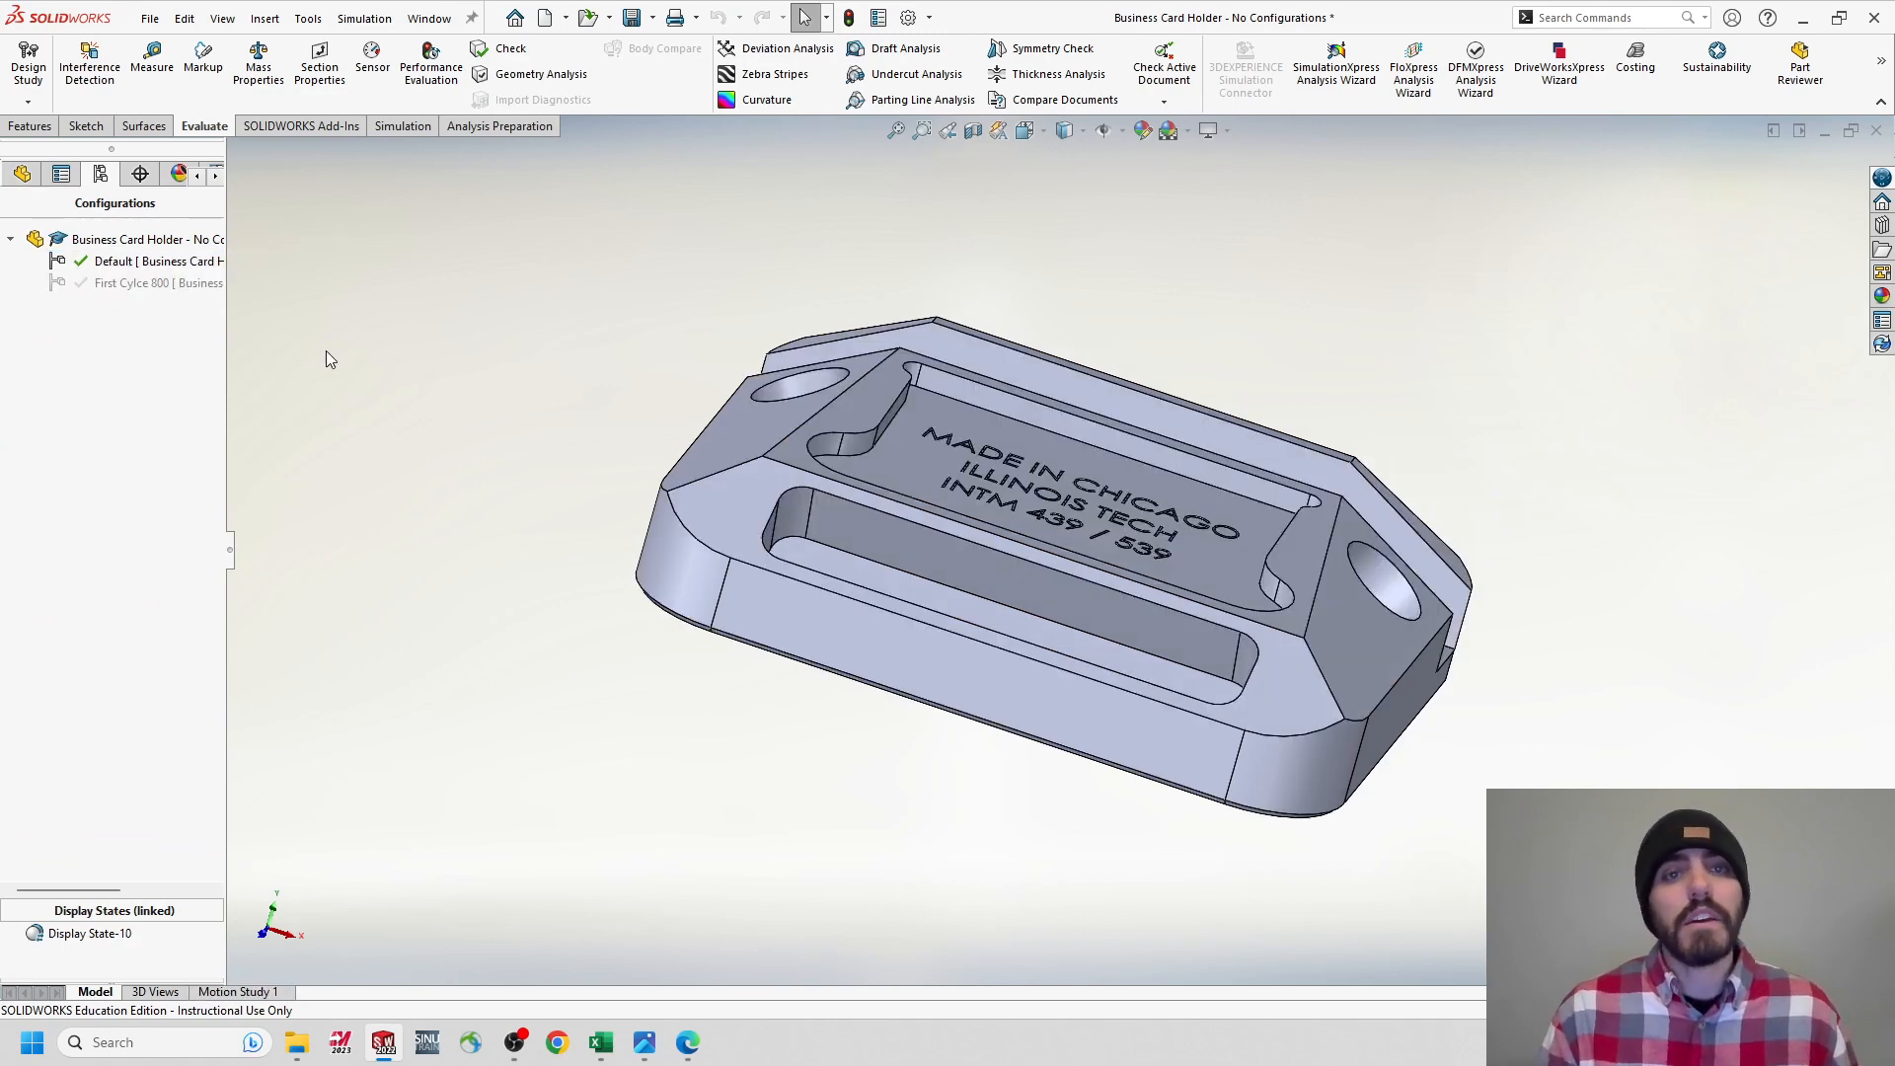
double_click(138, 283)
middle_click_drag(644, 402, 685, 434)
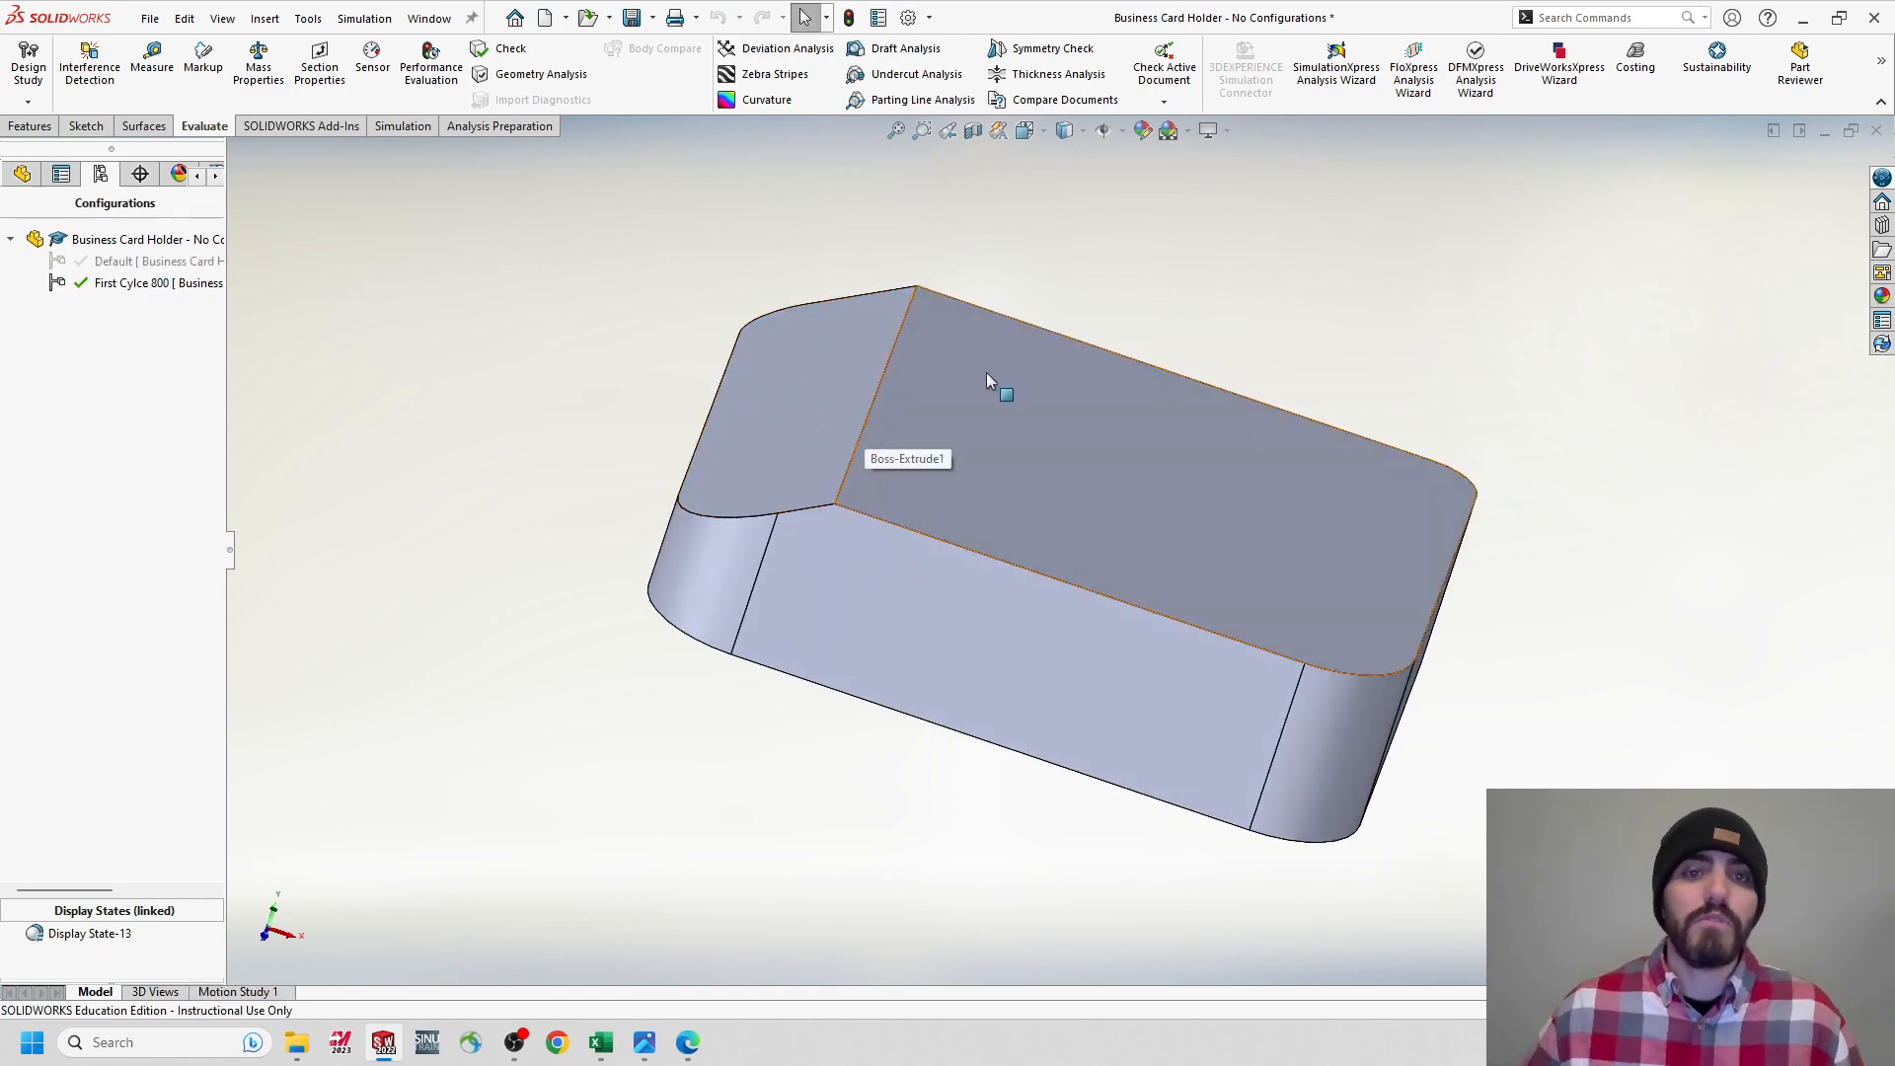
left_click(865, 357)
left_click(609, 630)
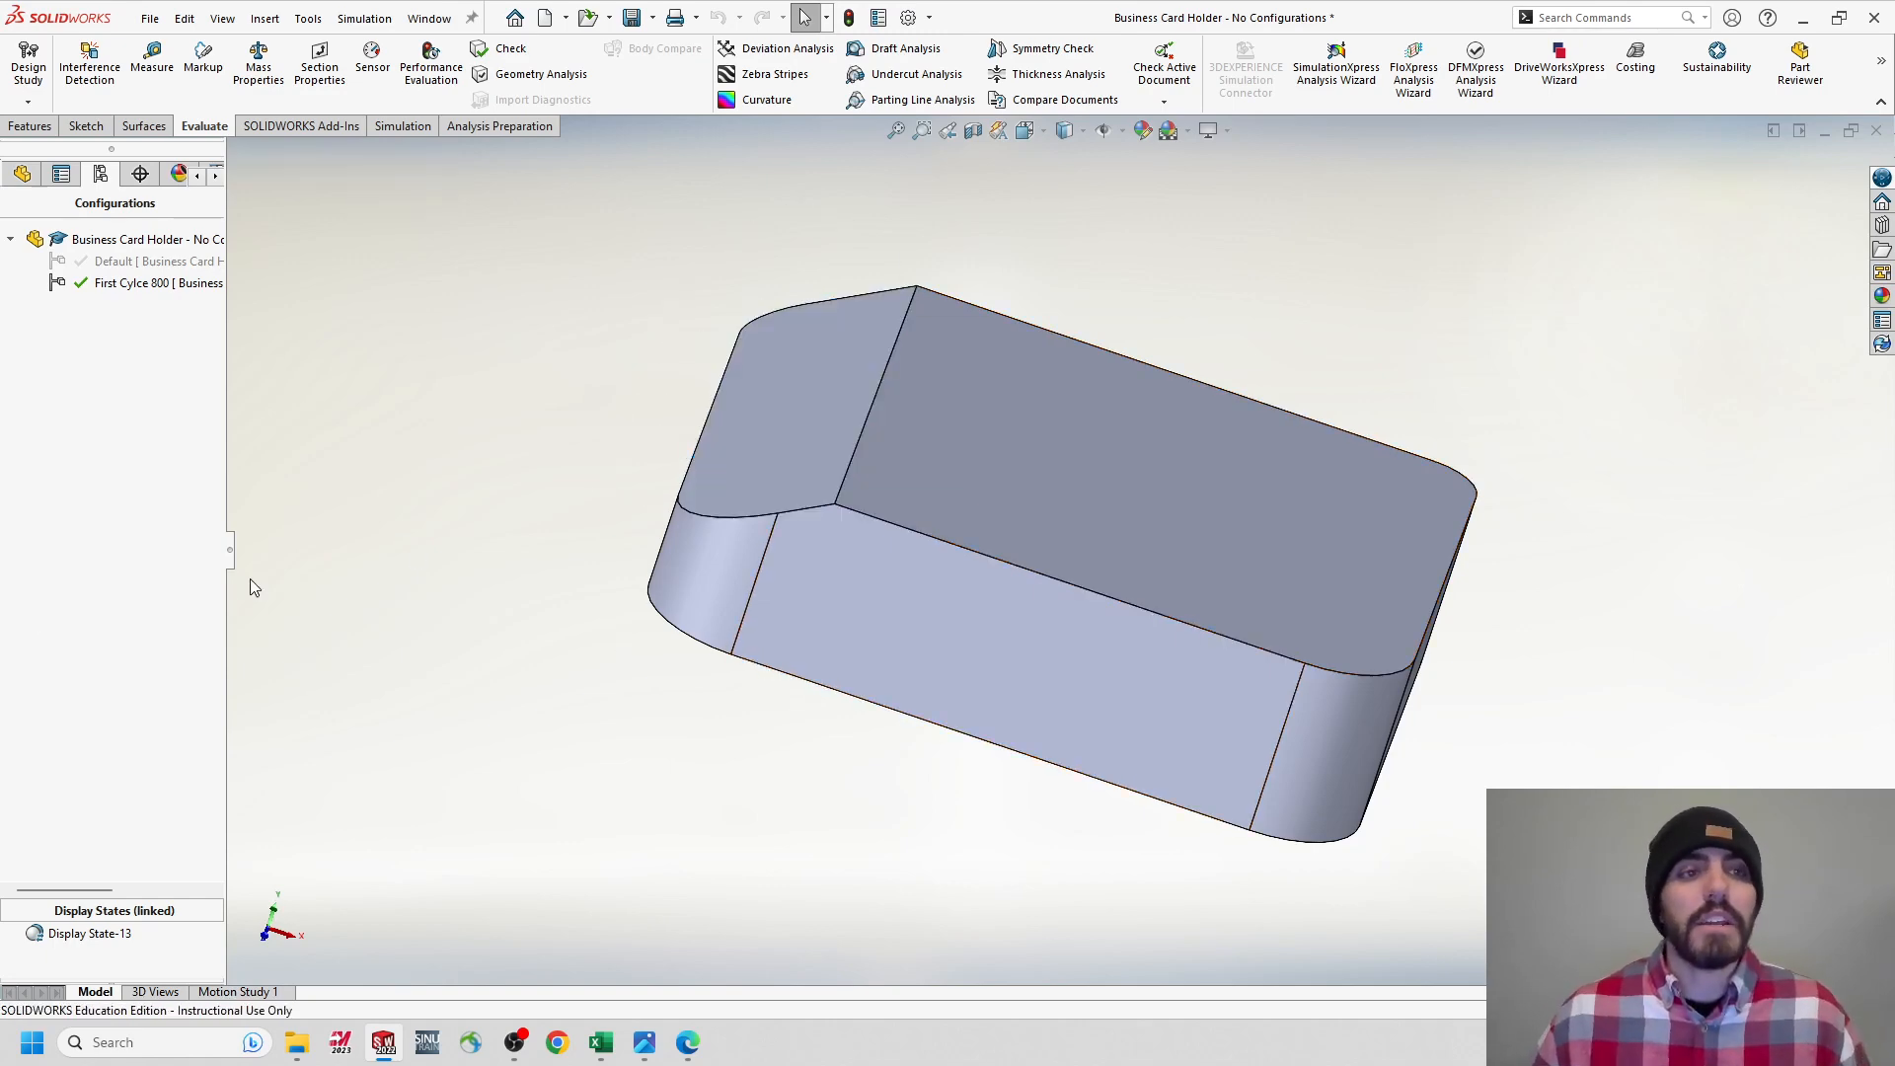
Add a configuration named "Second Cycle 800" to the business card holder part.
right_click(116, 337)
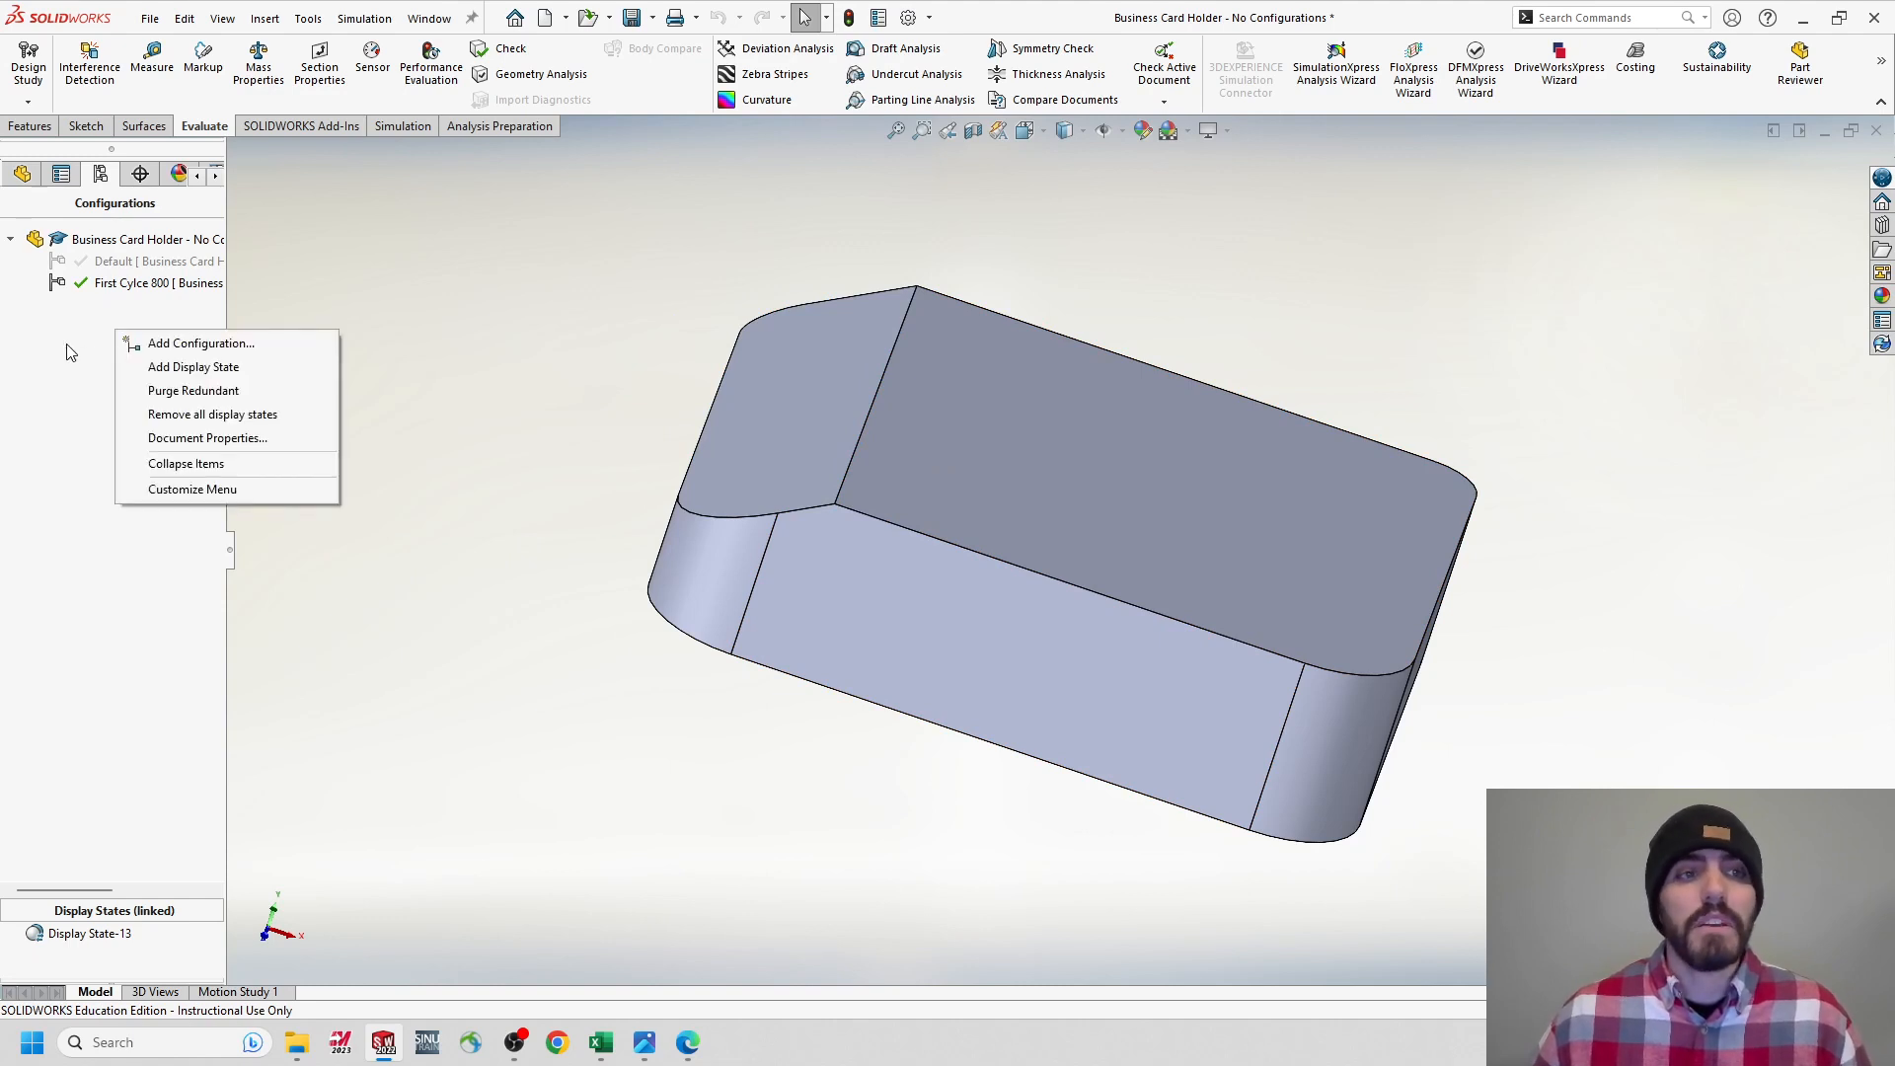
left_click(72, 353)
right_click(73, 331)
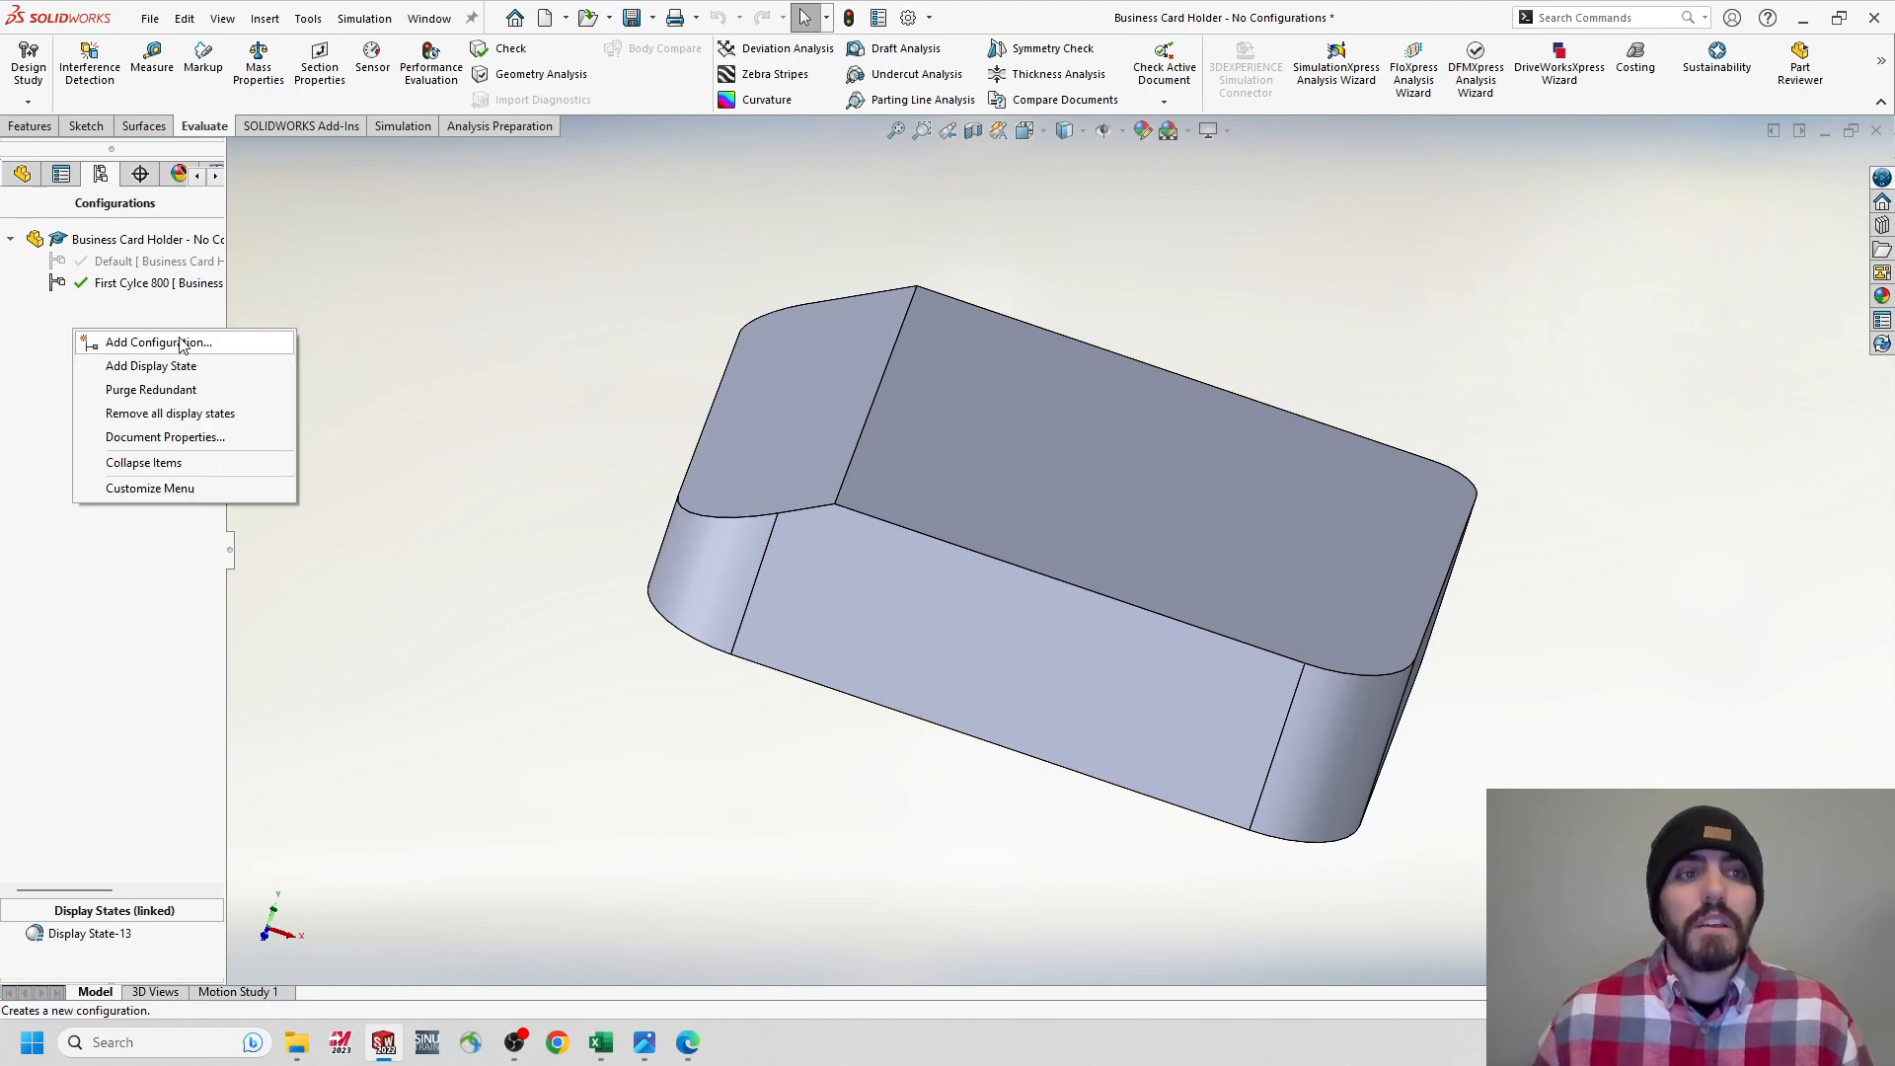
left_click(154, 346)
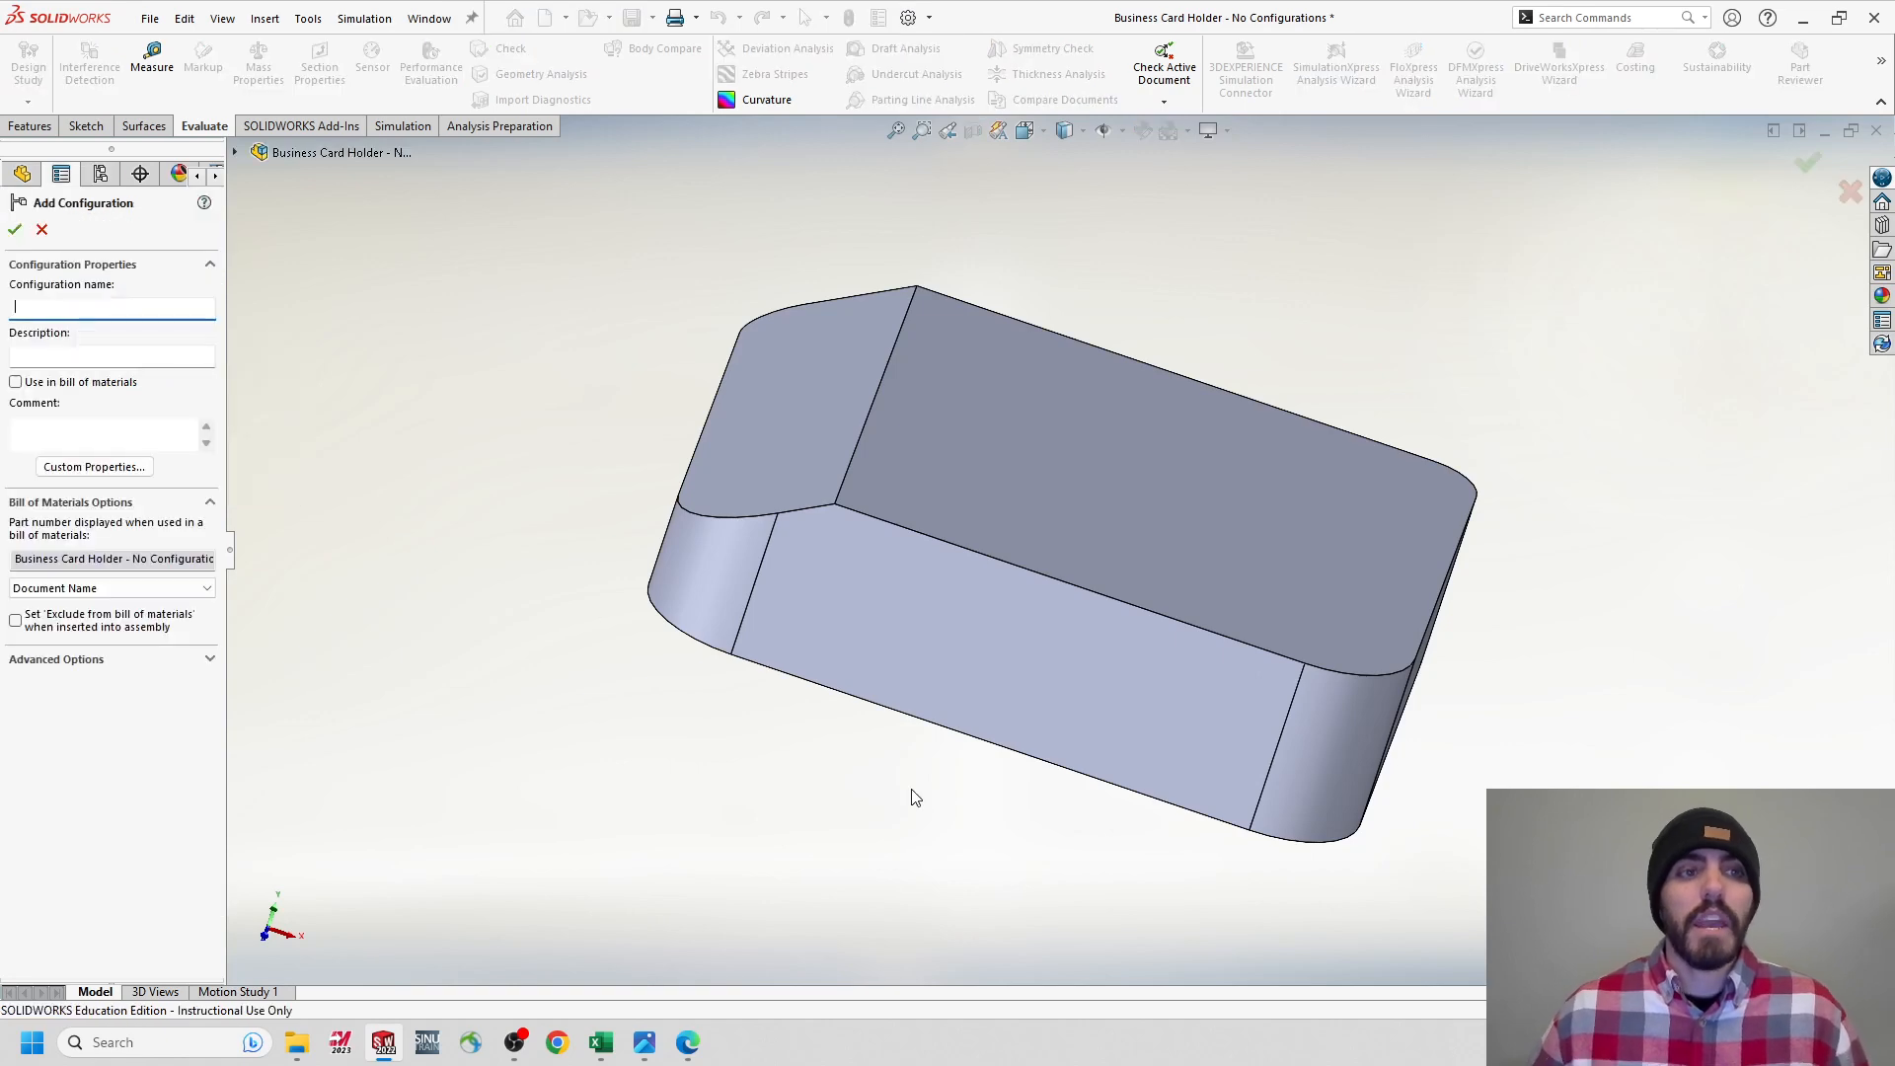
type("Se")
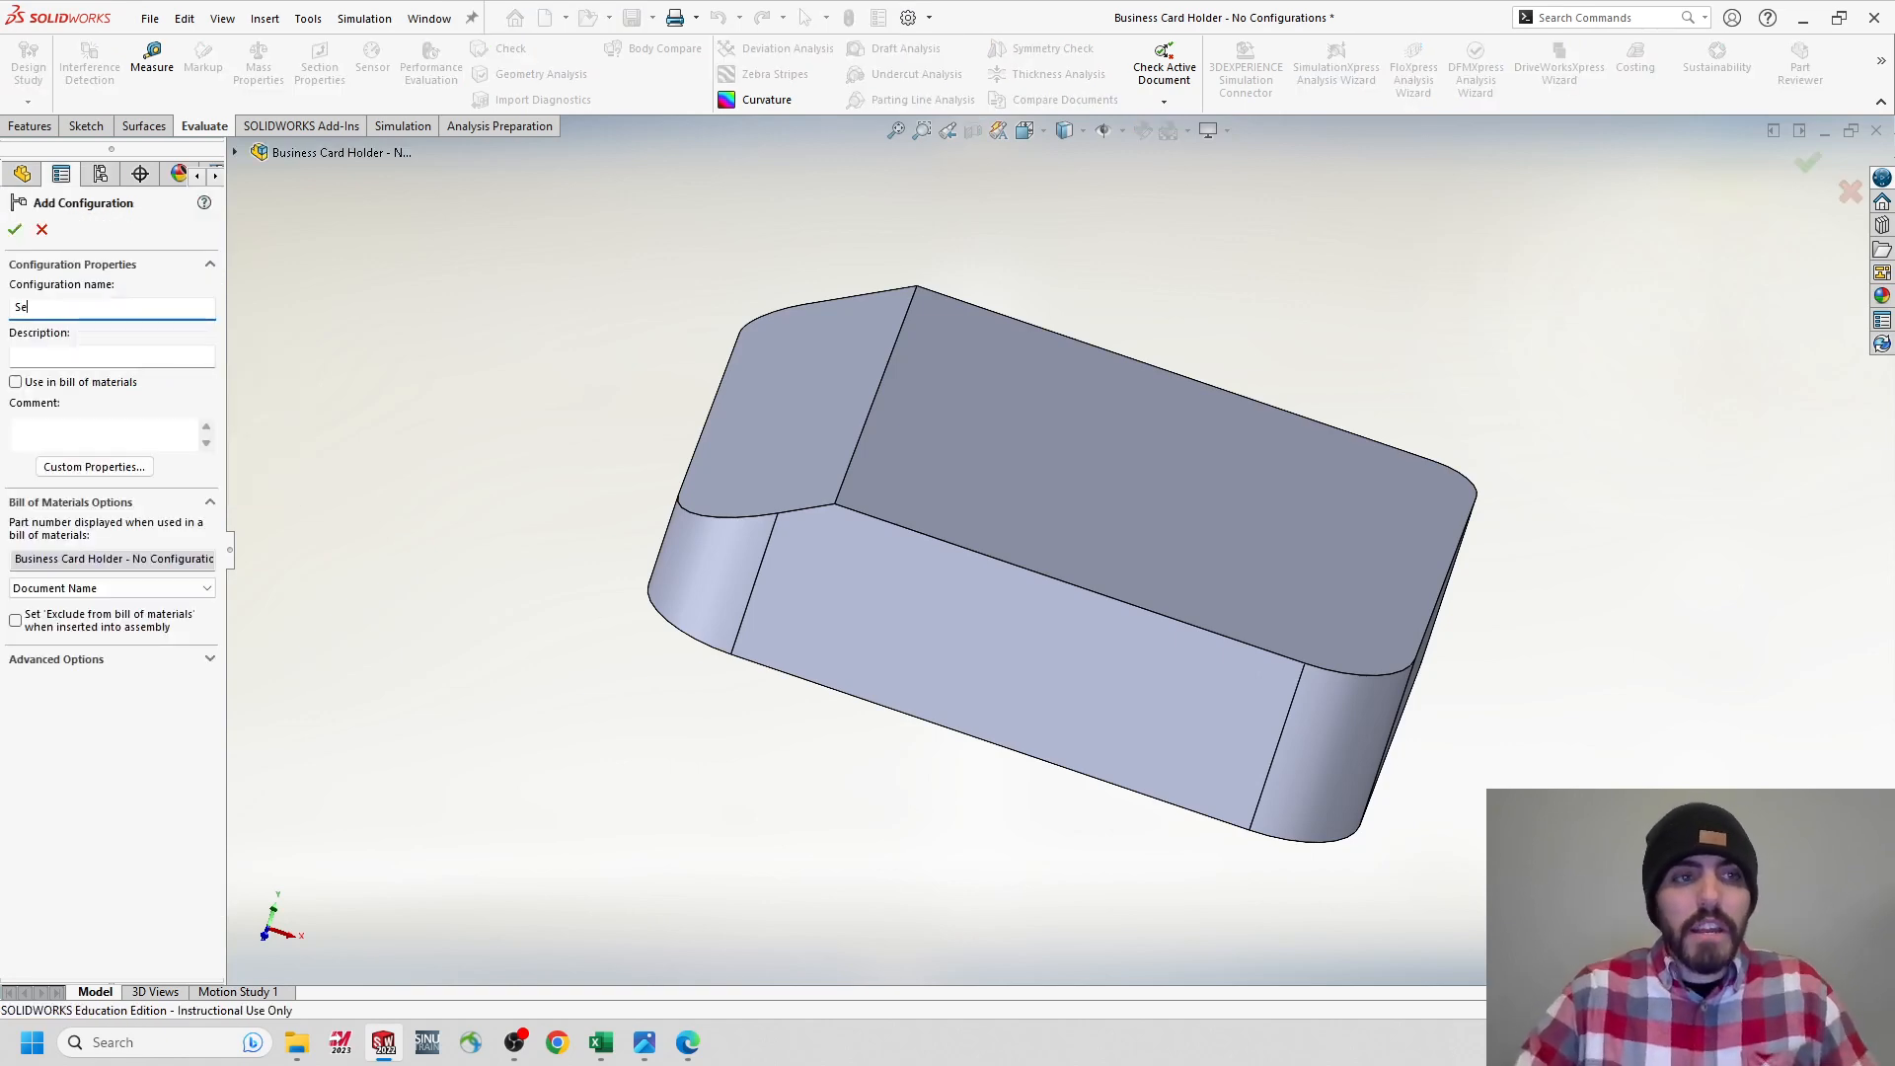
type("cond Cy")
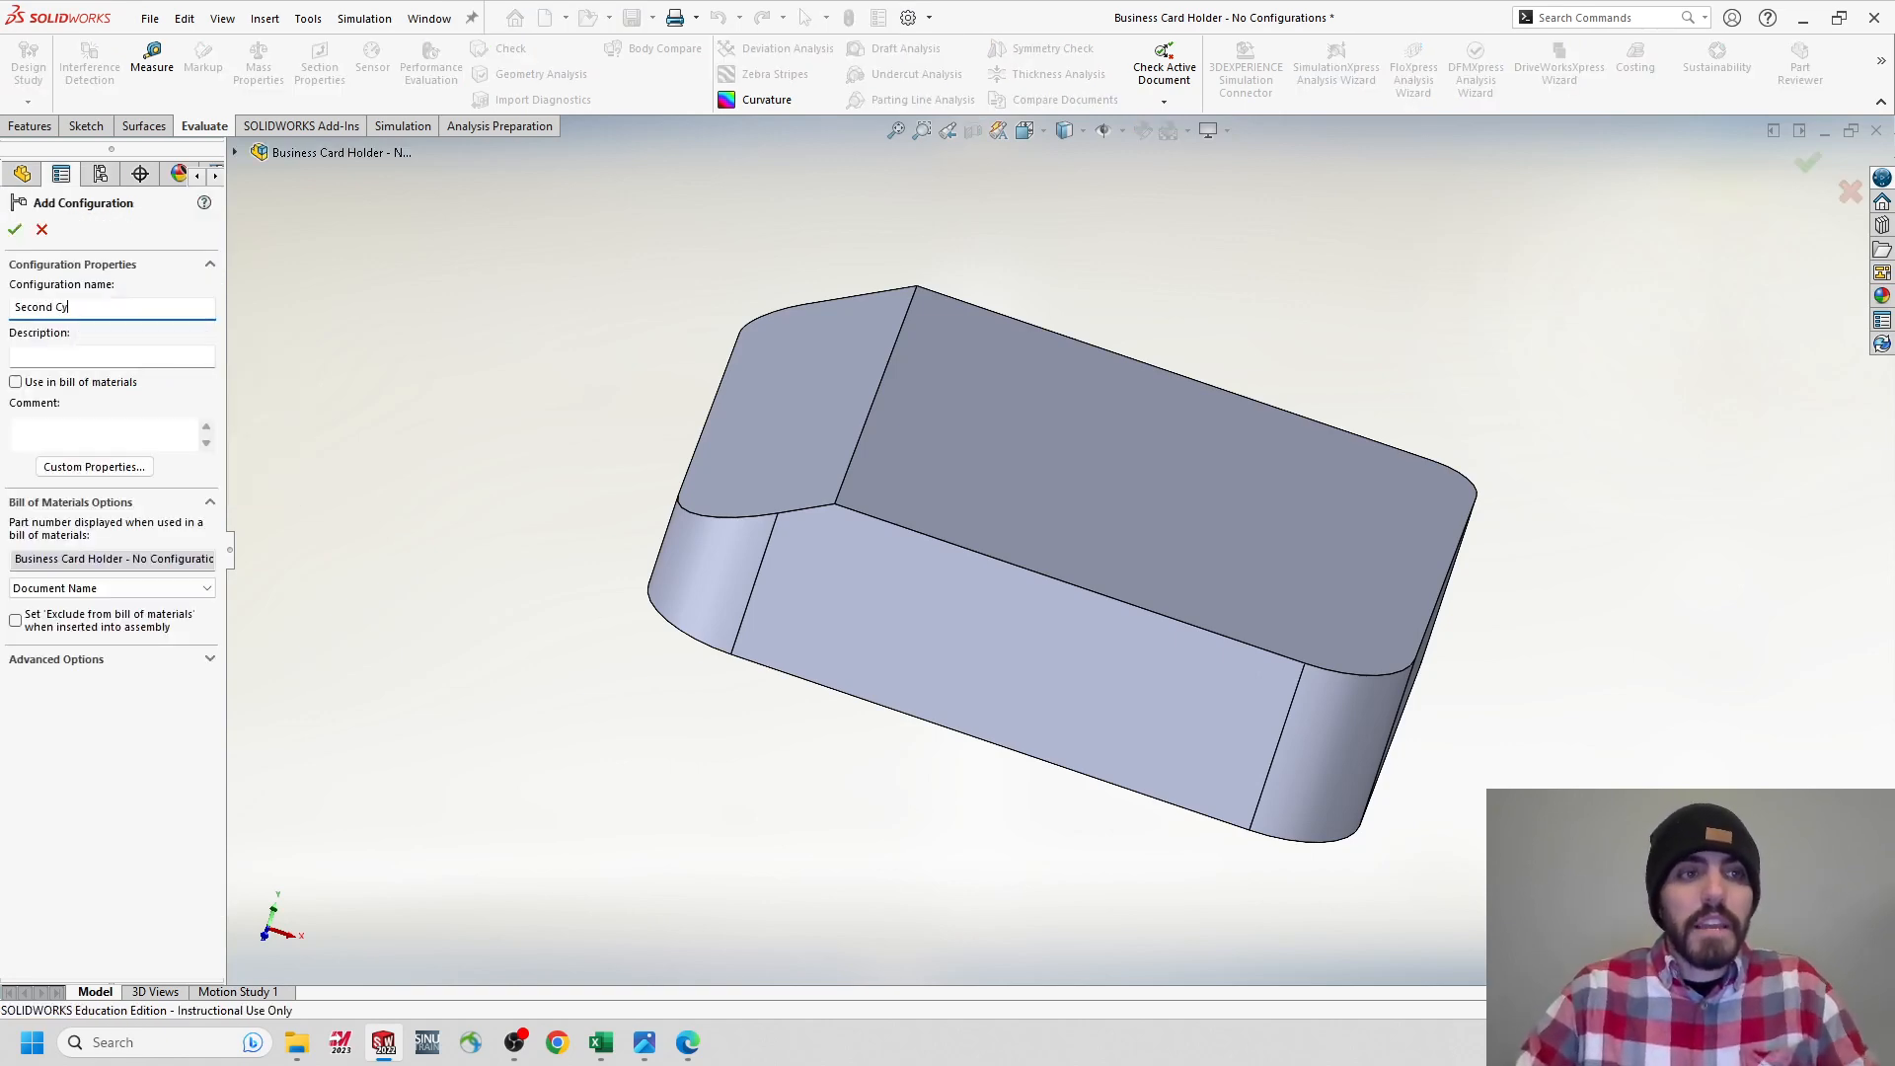
type("cle 800")
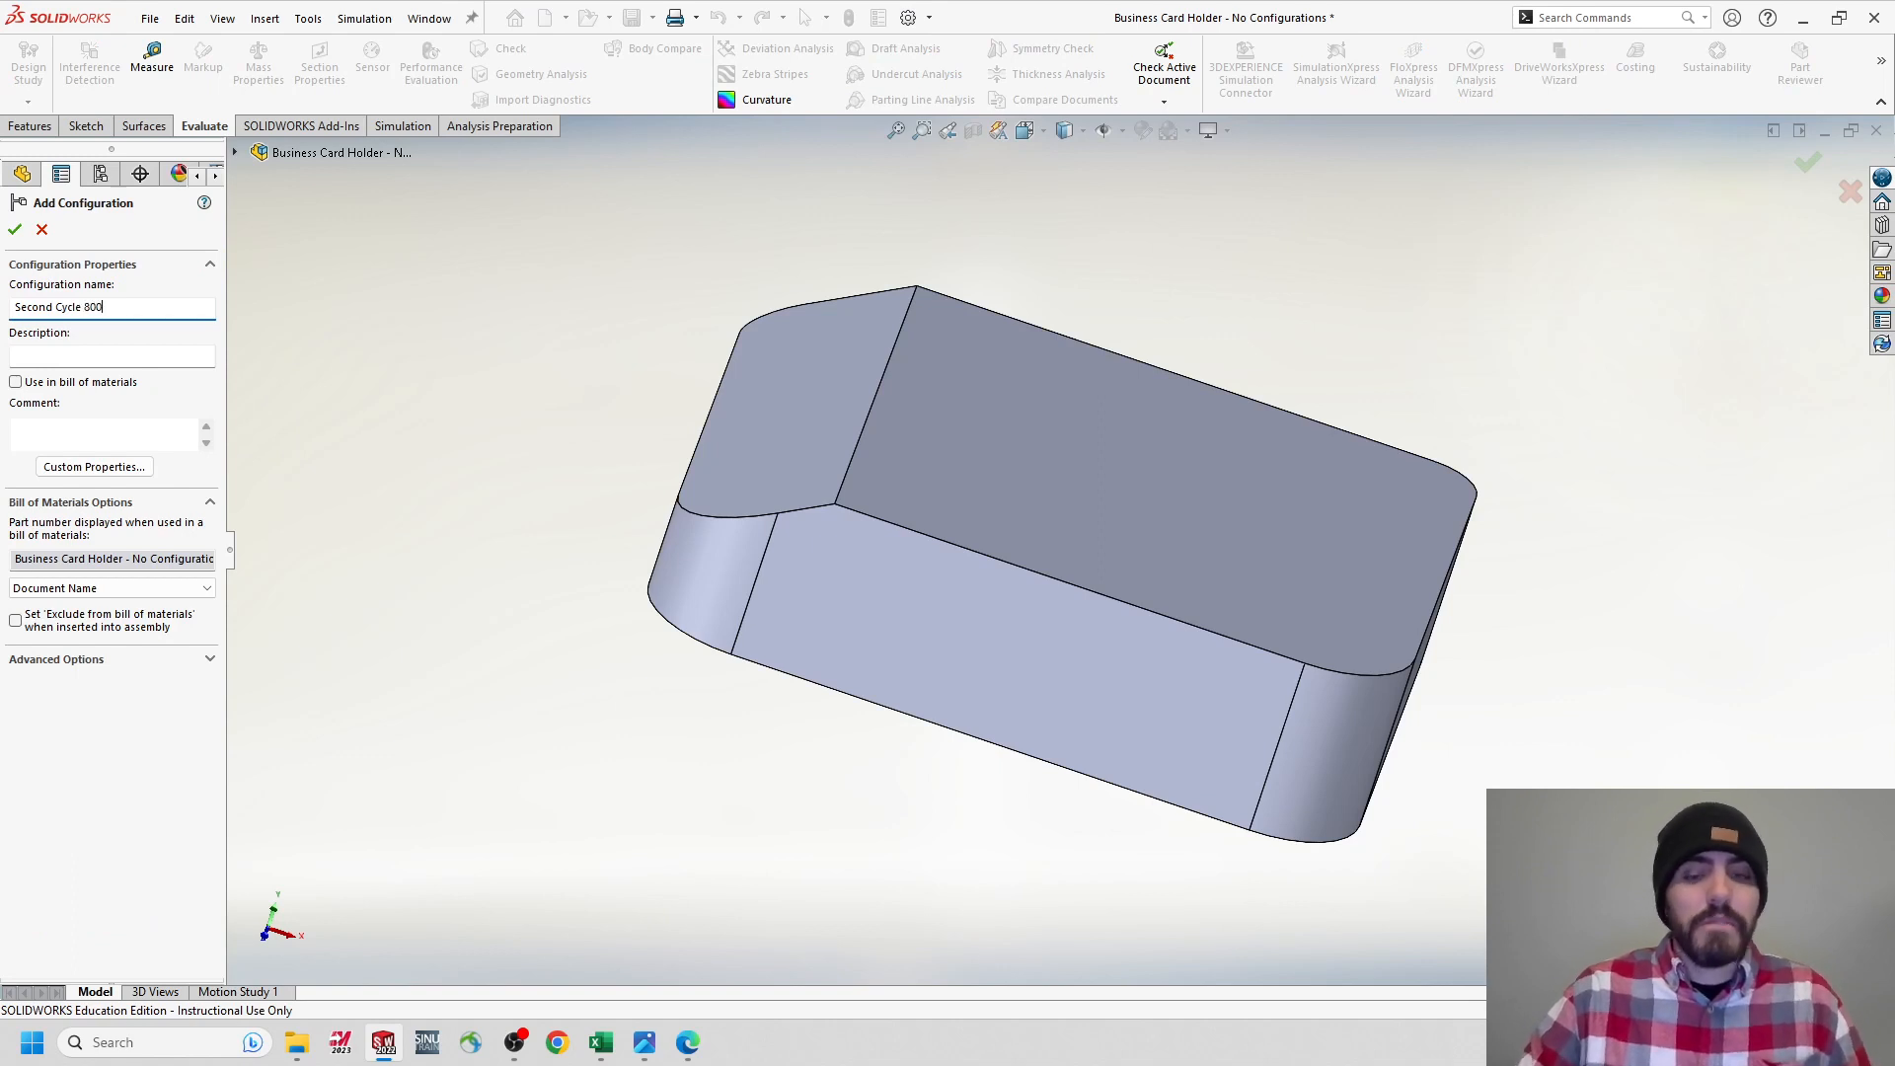
key("Return")
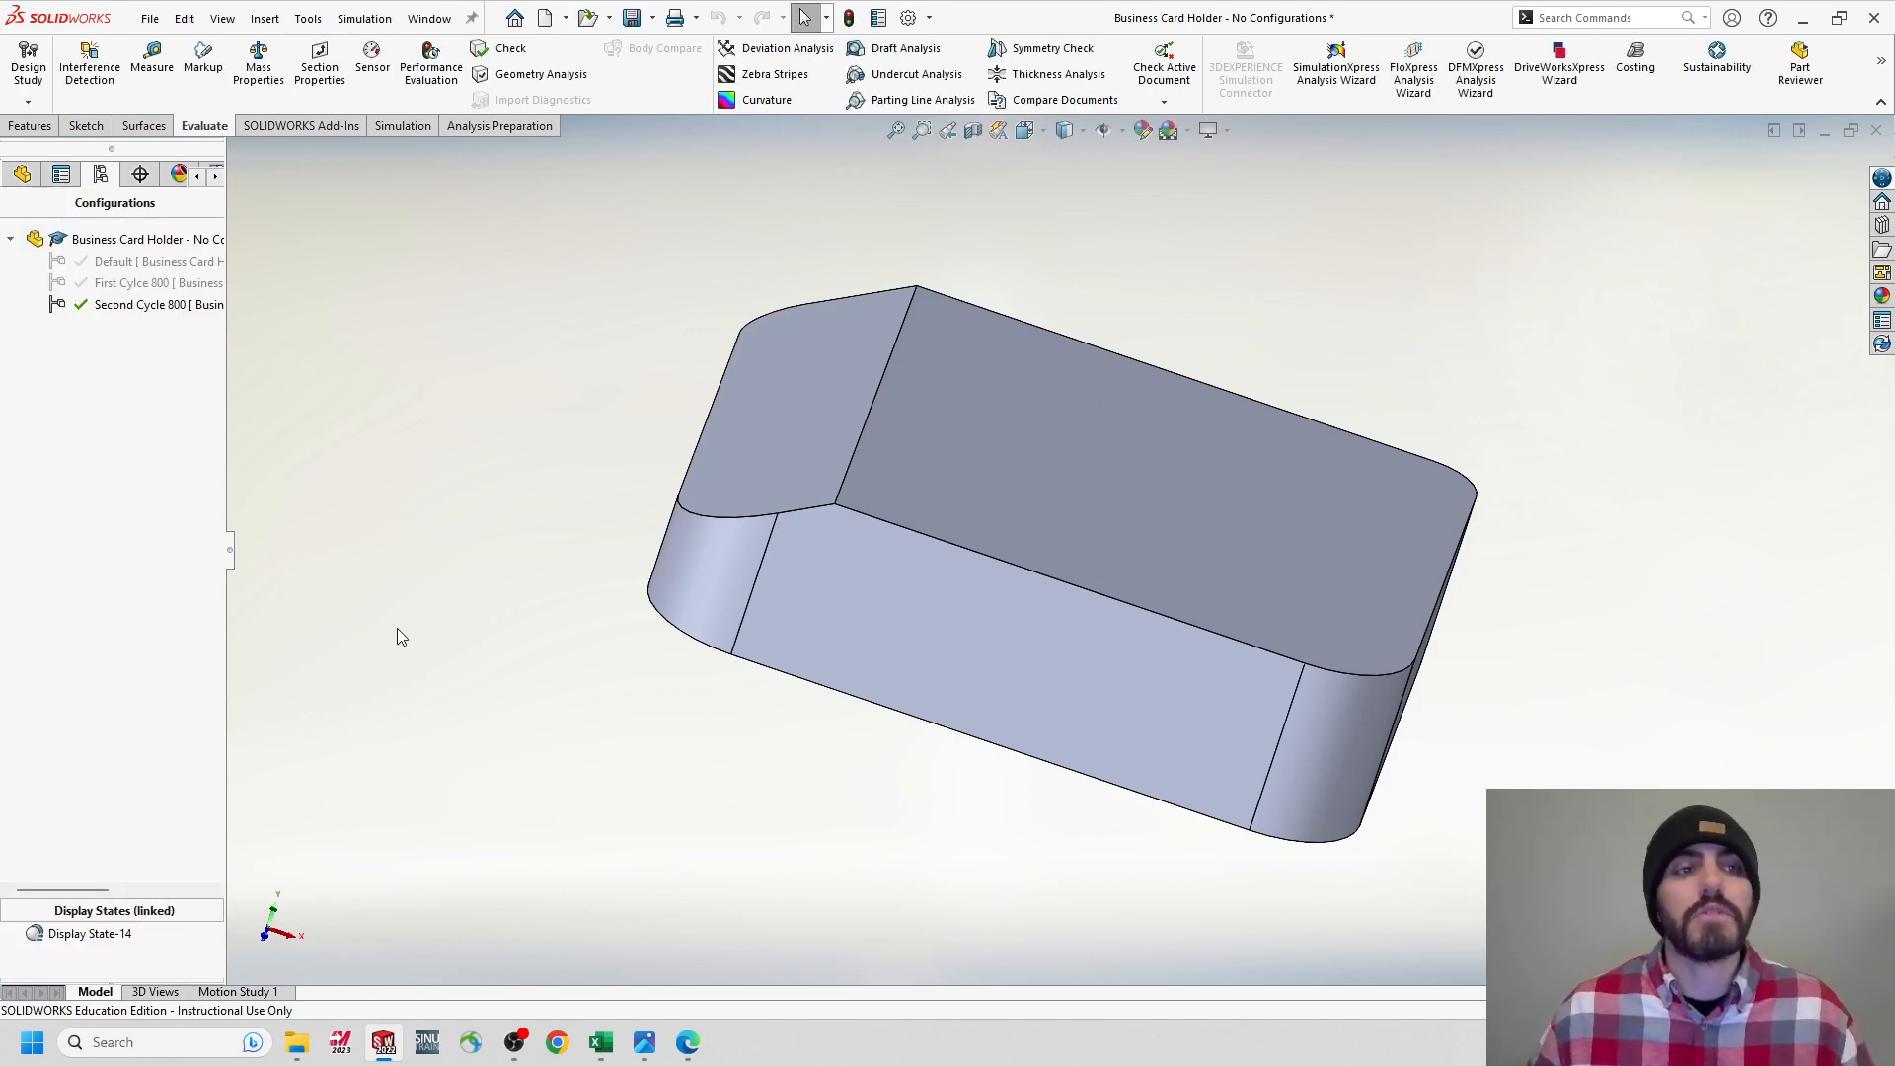
Unsuppress Mirror1 in the Second Cycle 800 configuration and inspect the angled cuts on both ends of the part.
left_click(22, 175)
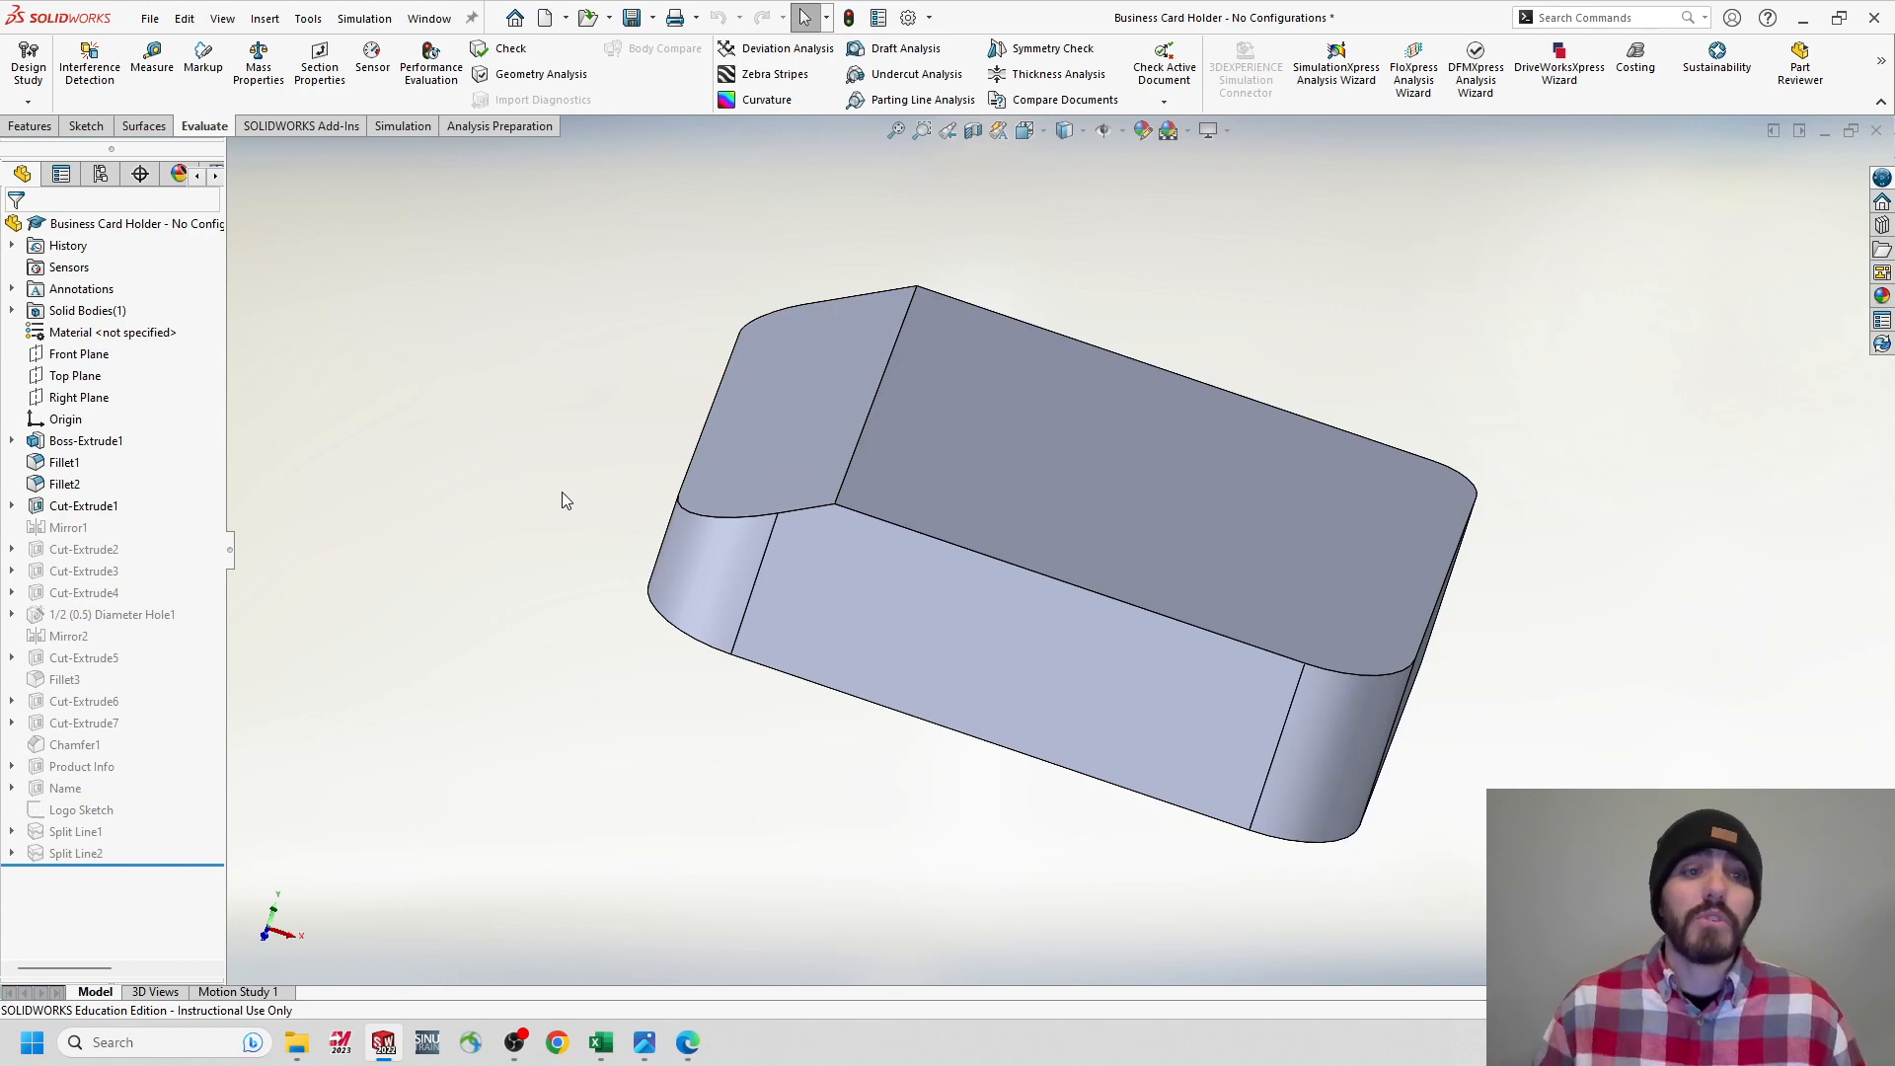
left_click(61, 529)
right_click(59, 529)
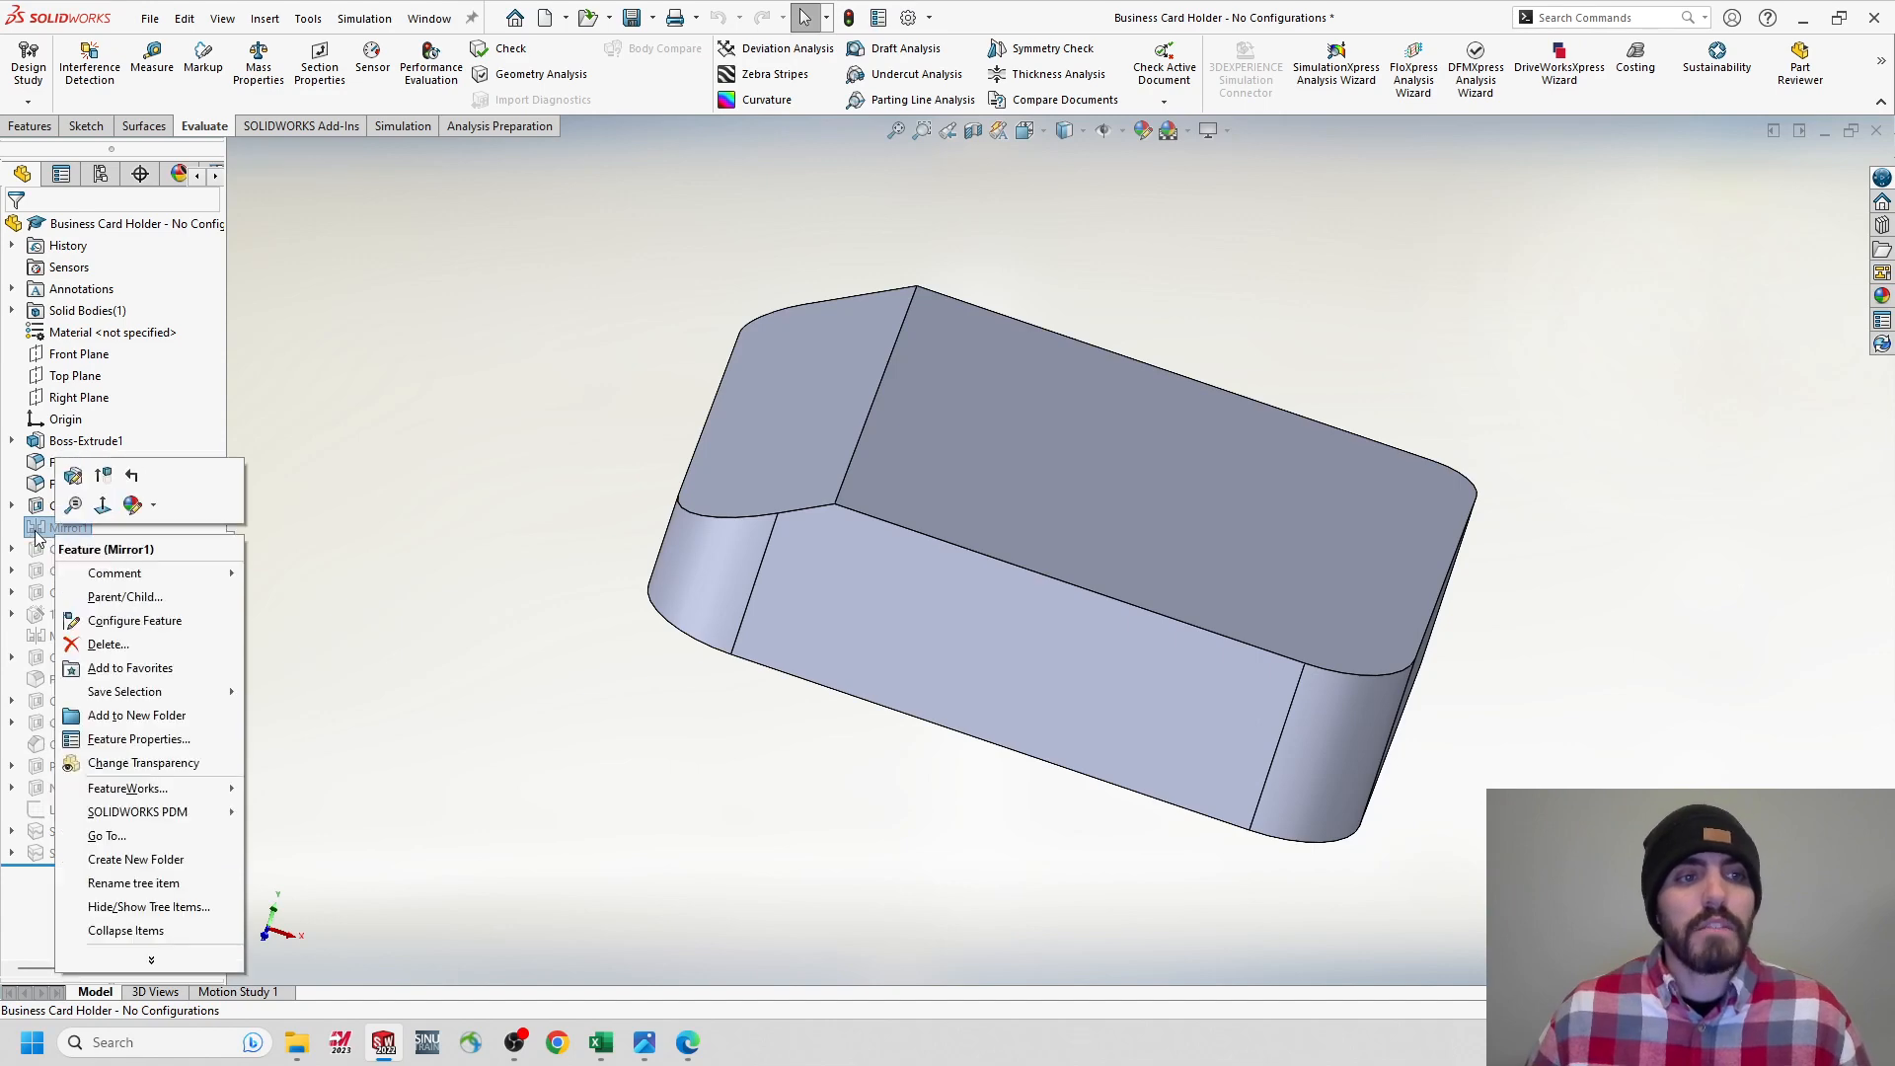
left_click(105, 479)
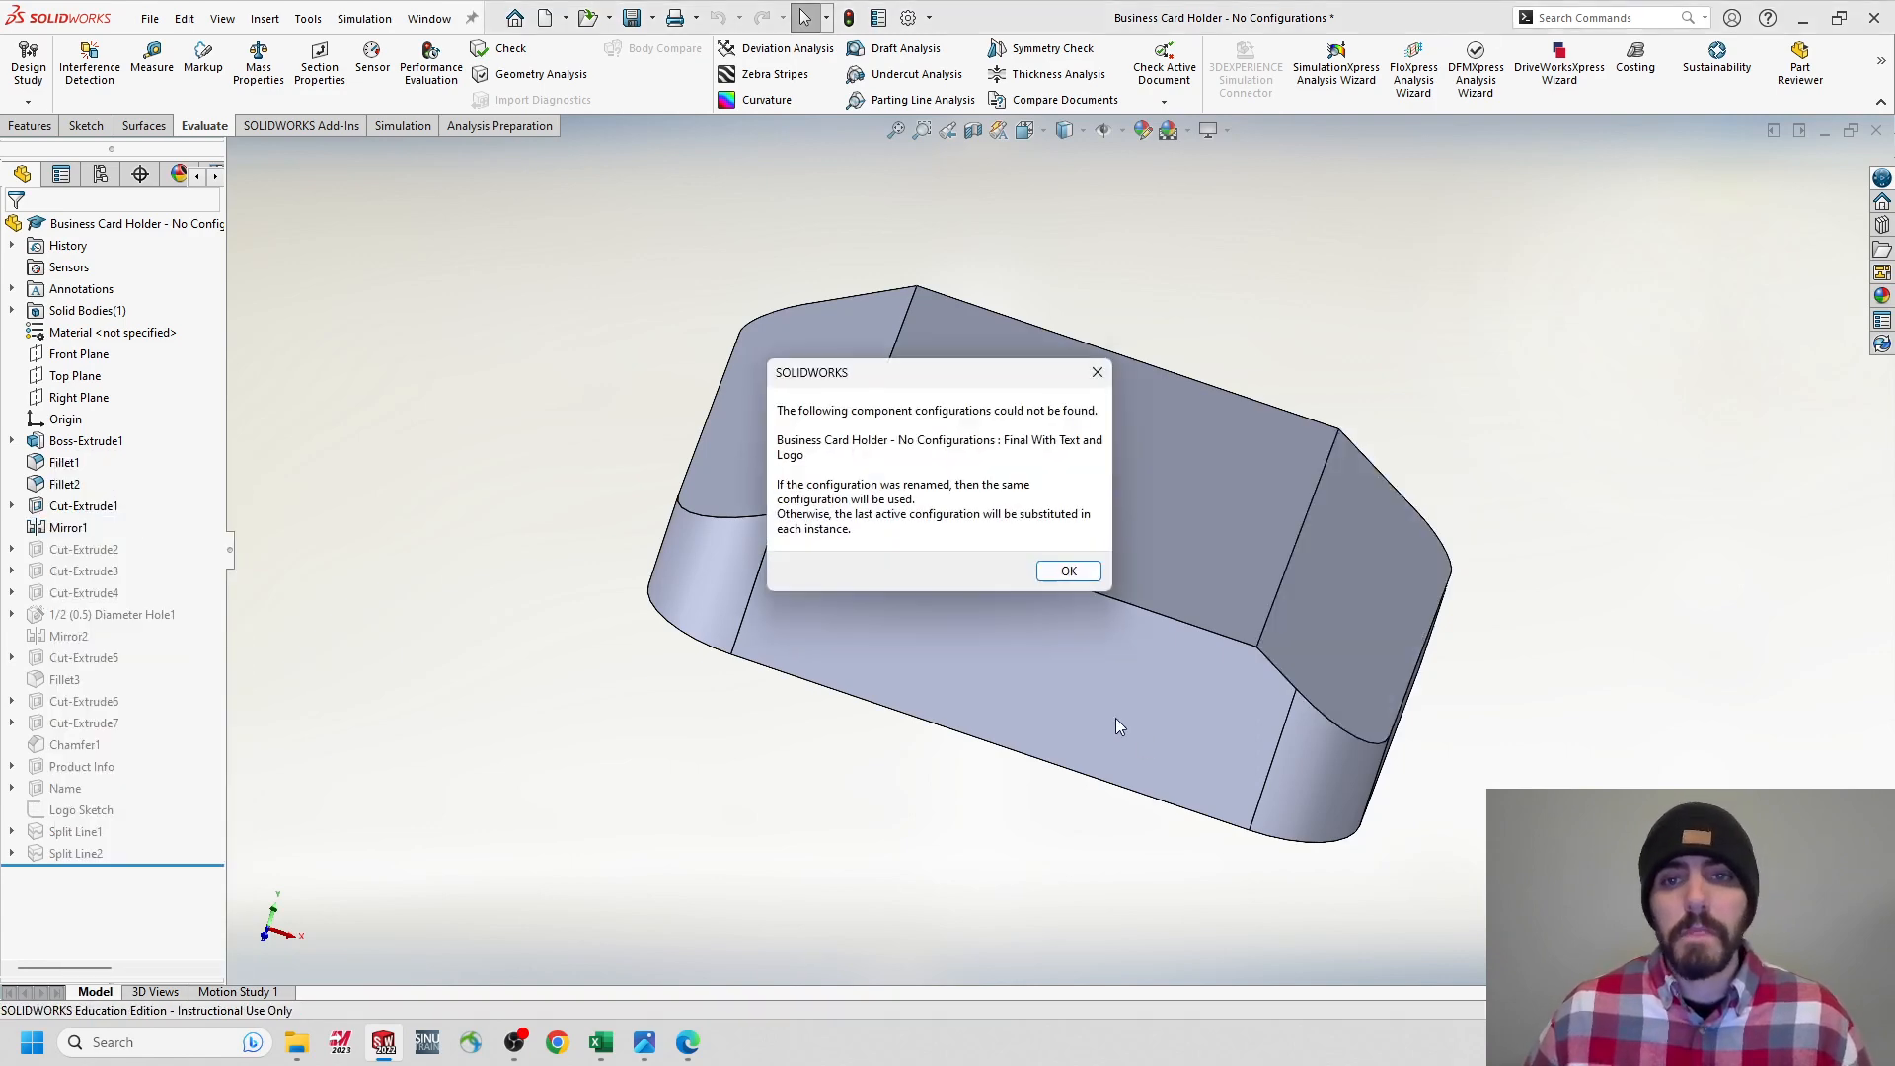
left_click(1071, 572)
middle_click_drag(1007, 535, 908, 471)
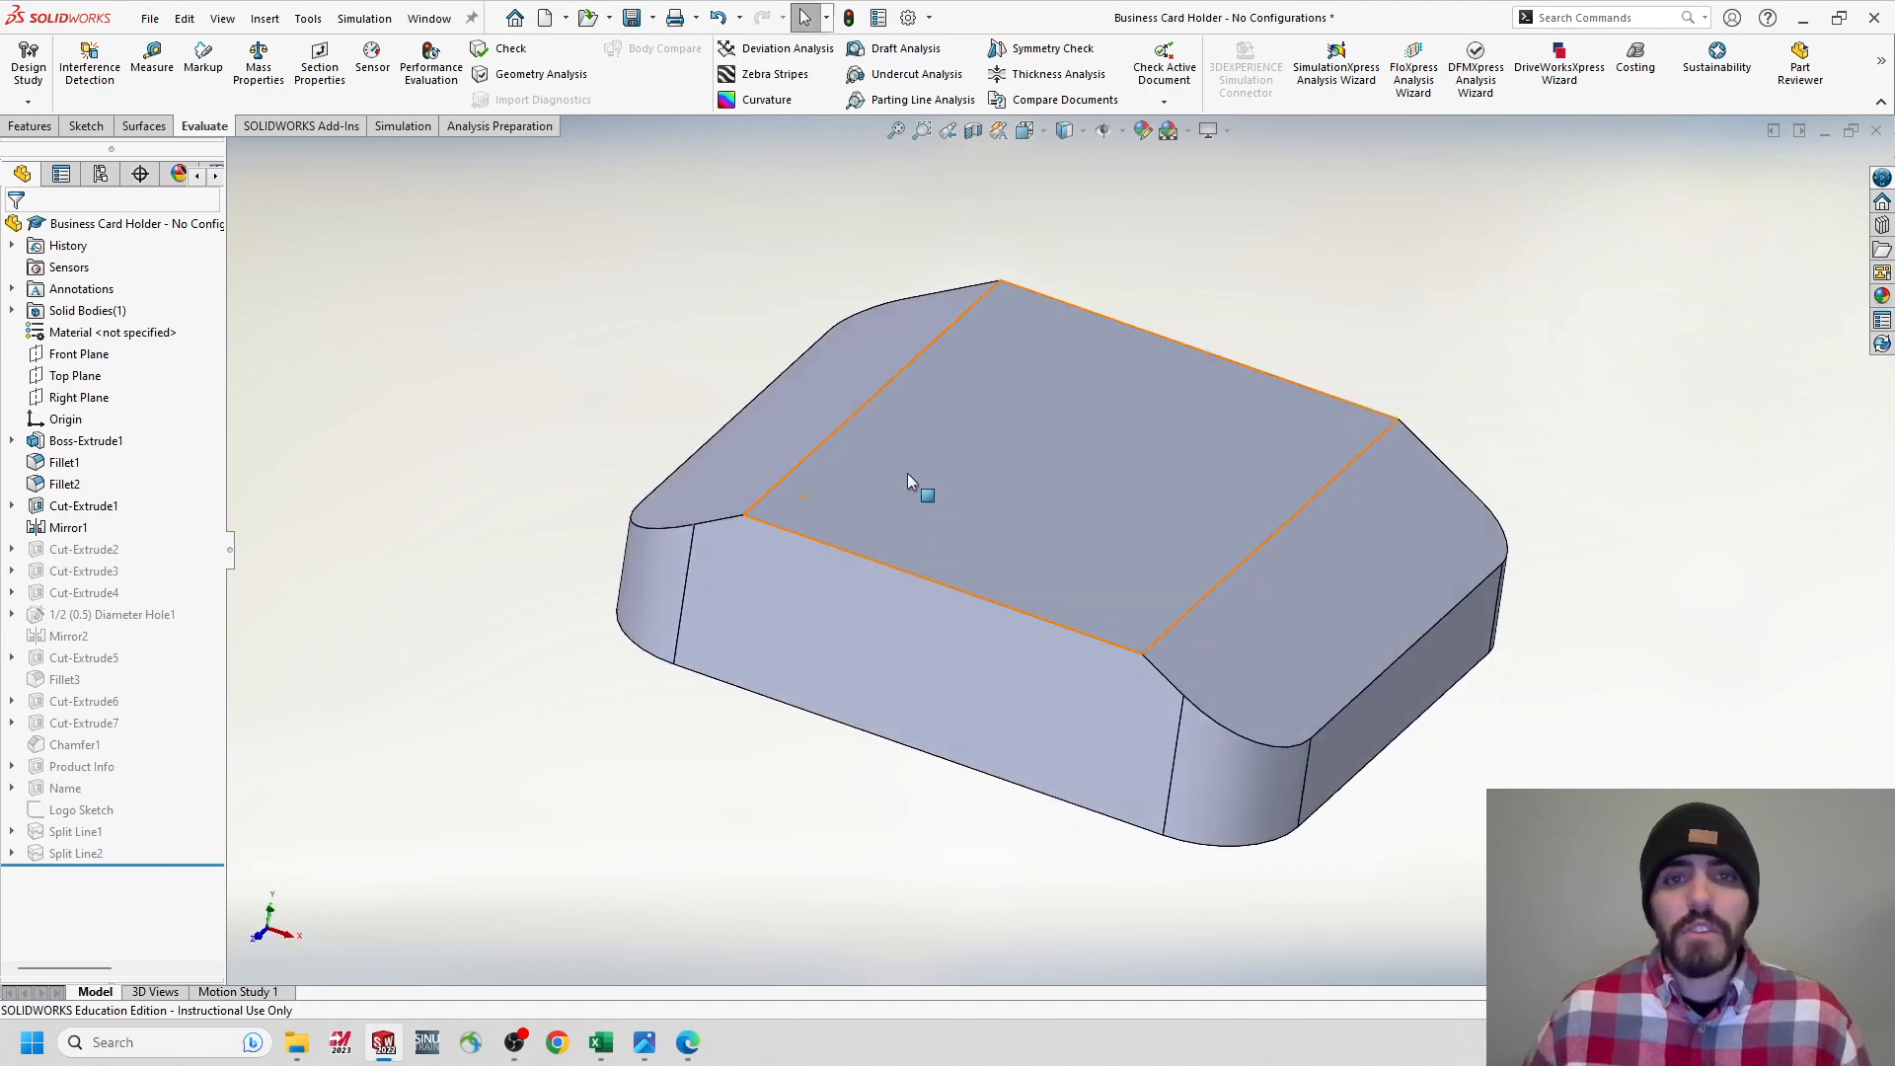
left_click(843, 400)
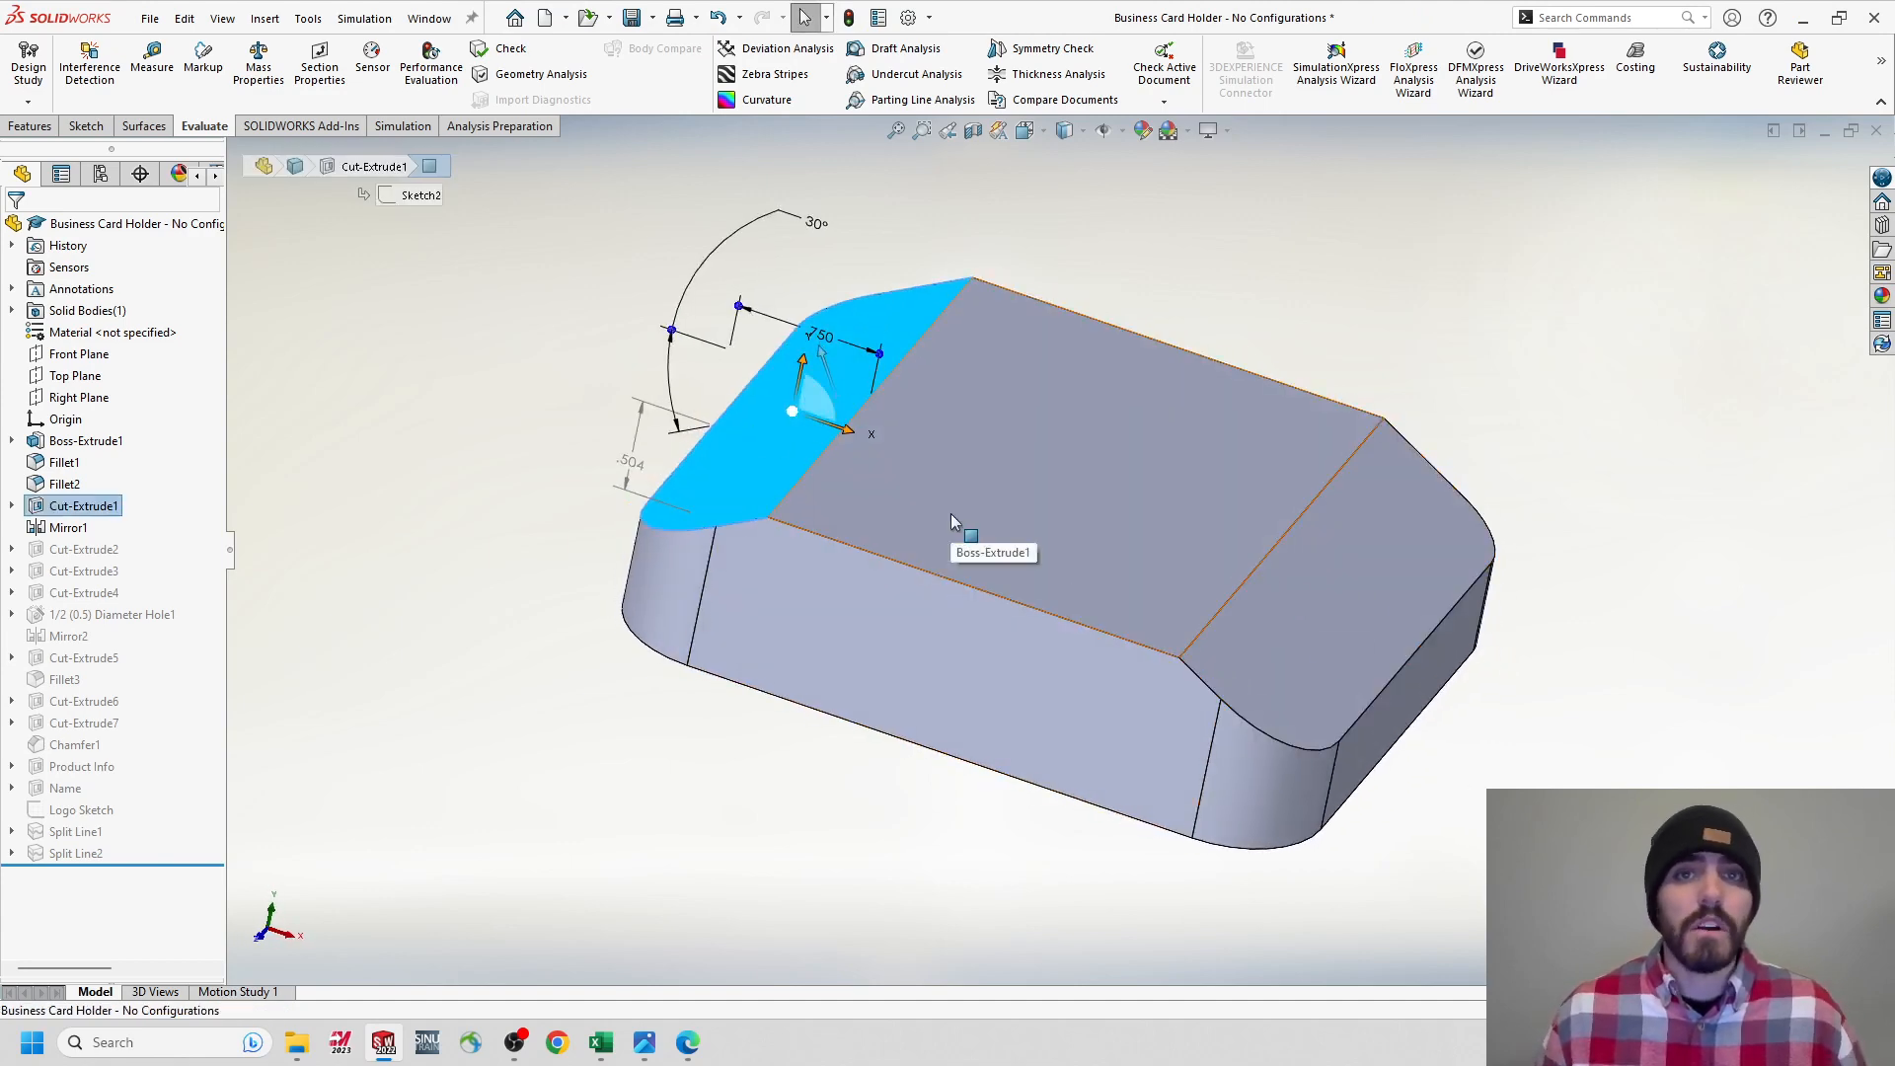
left_click(383, 342)
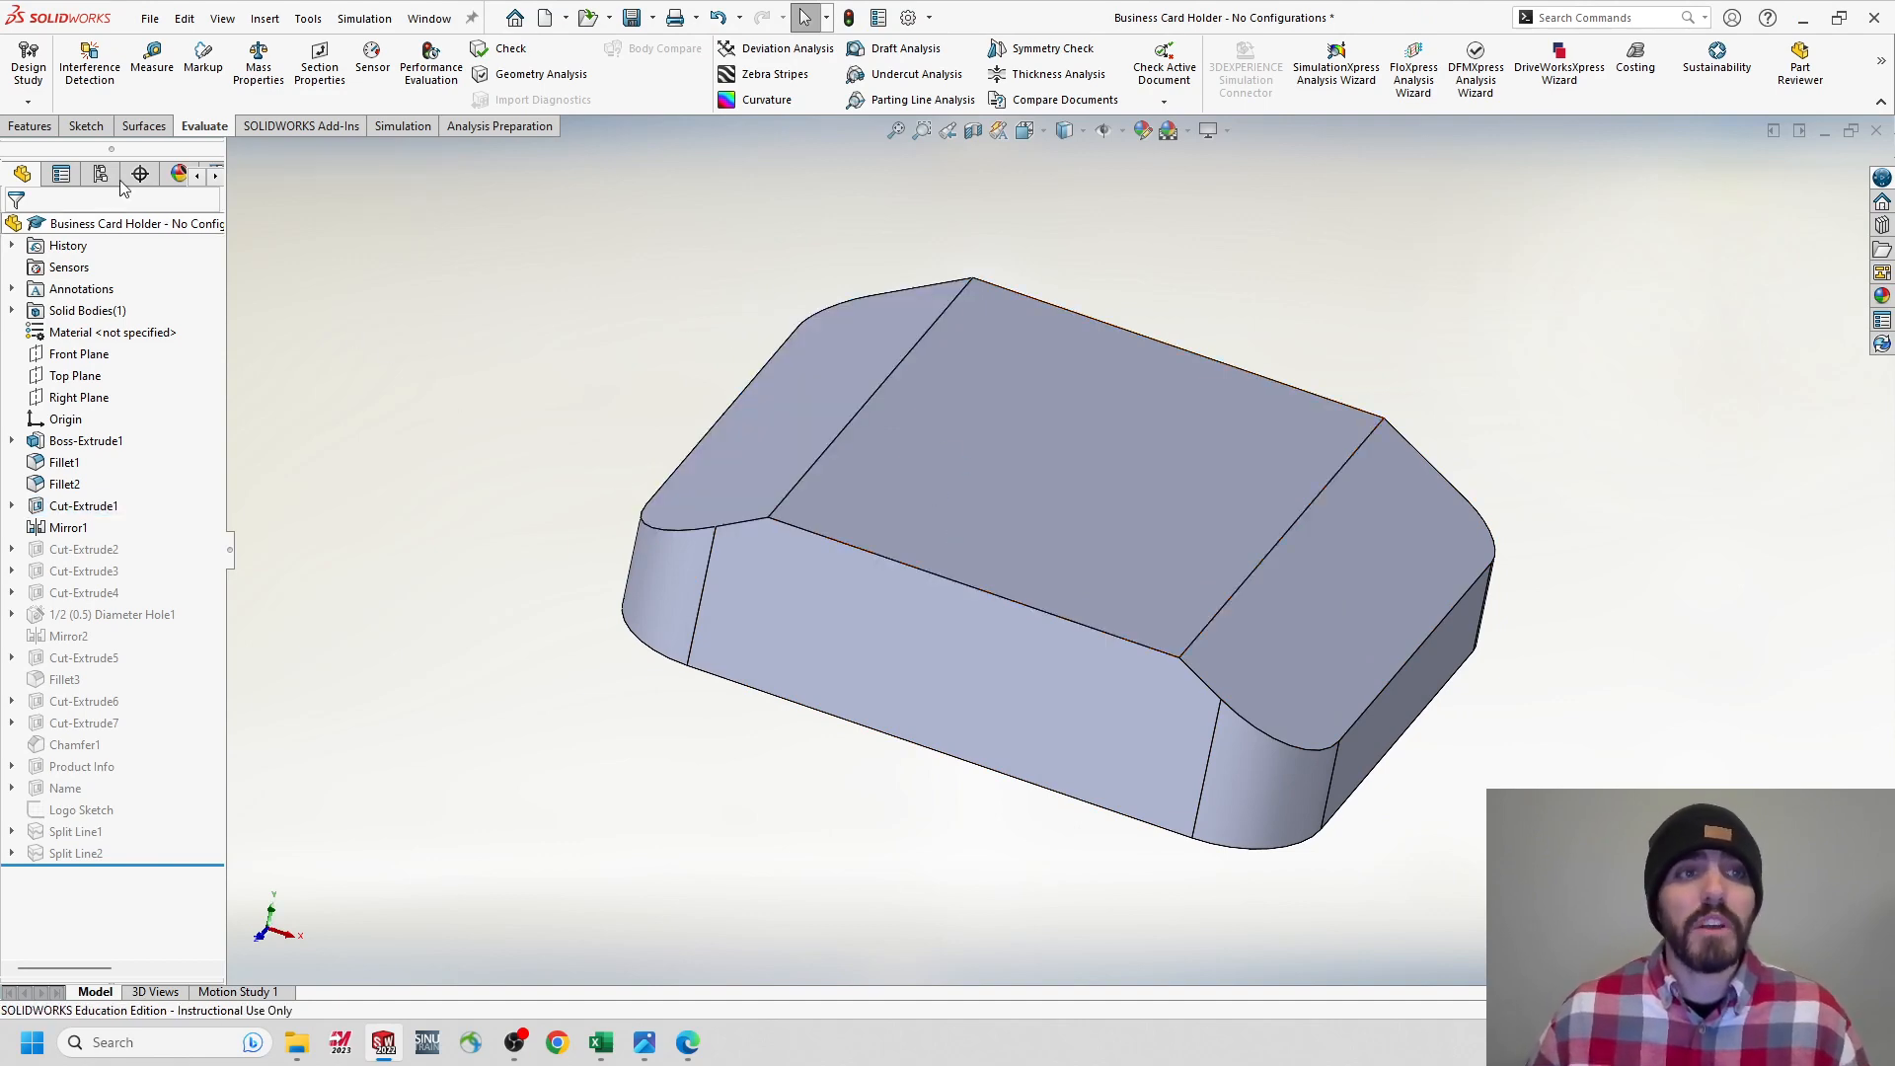
left_click(100, 174)
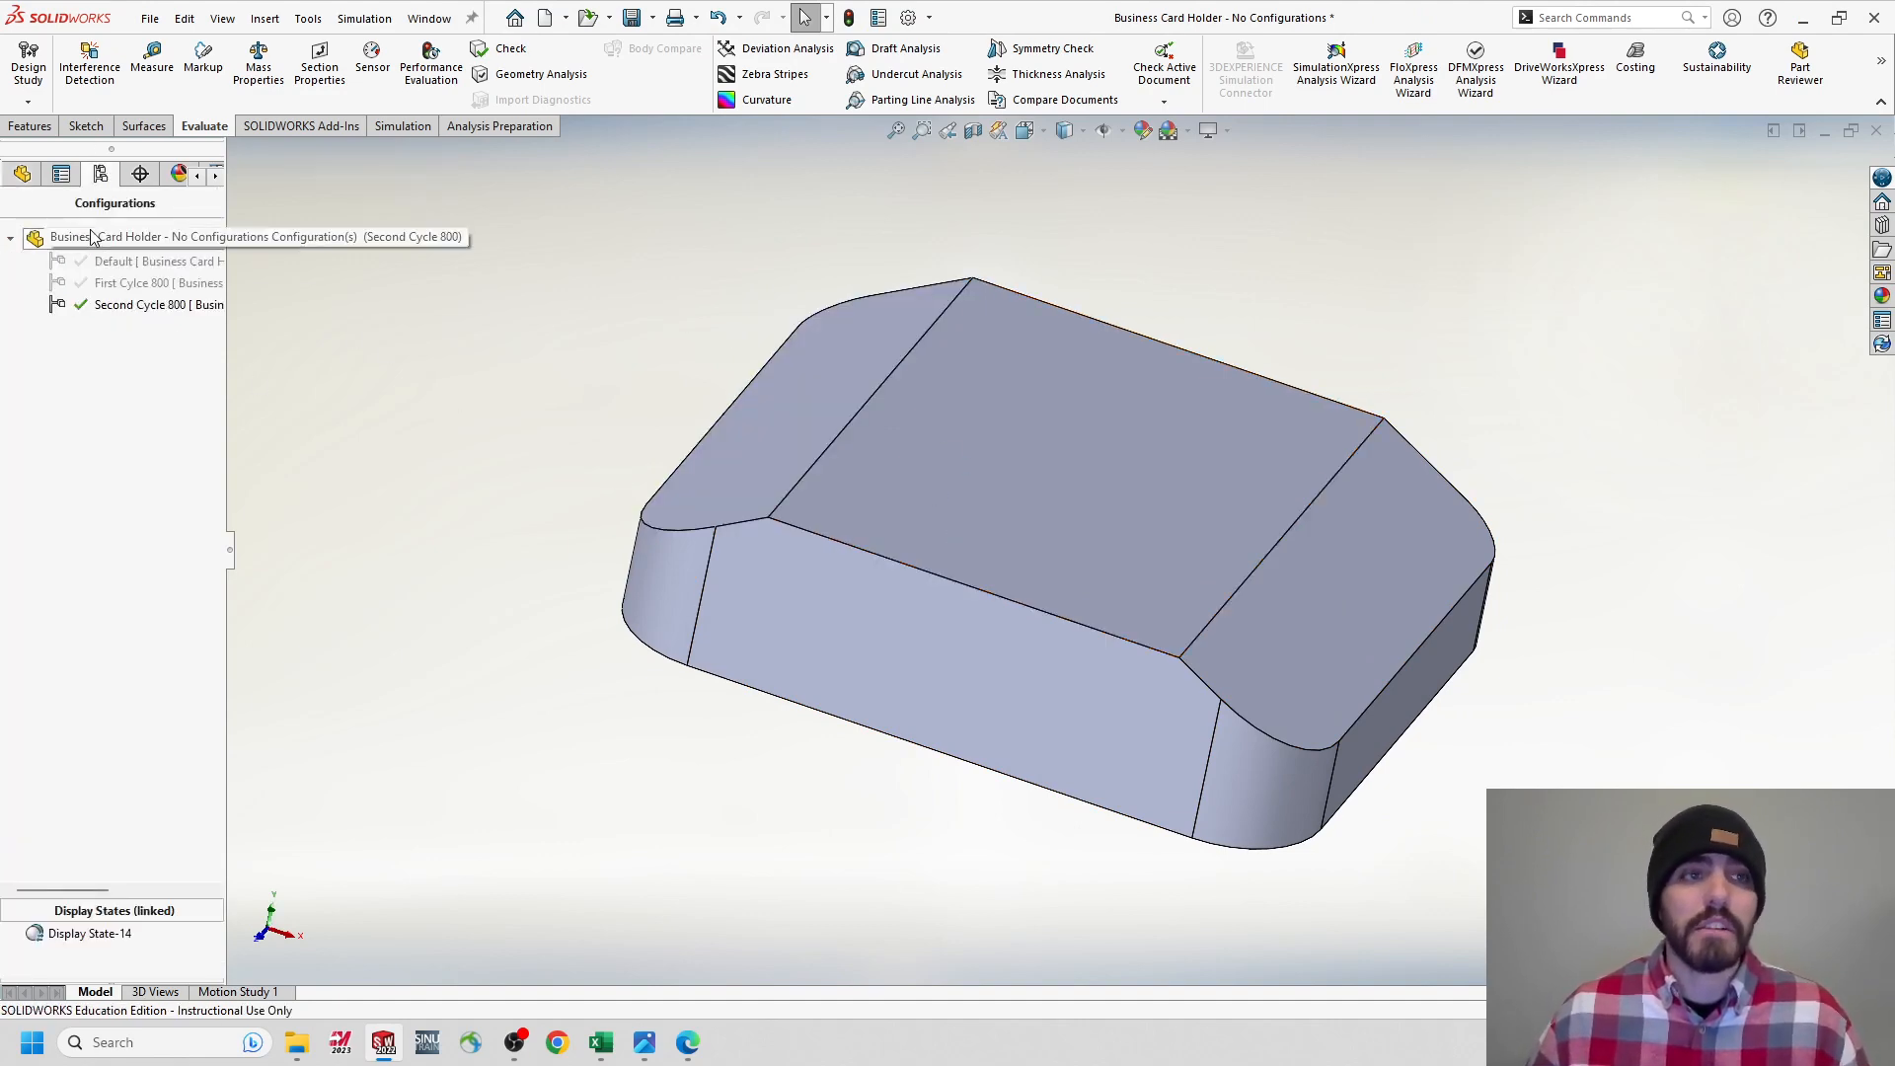
left_click(22, 176)
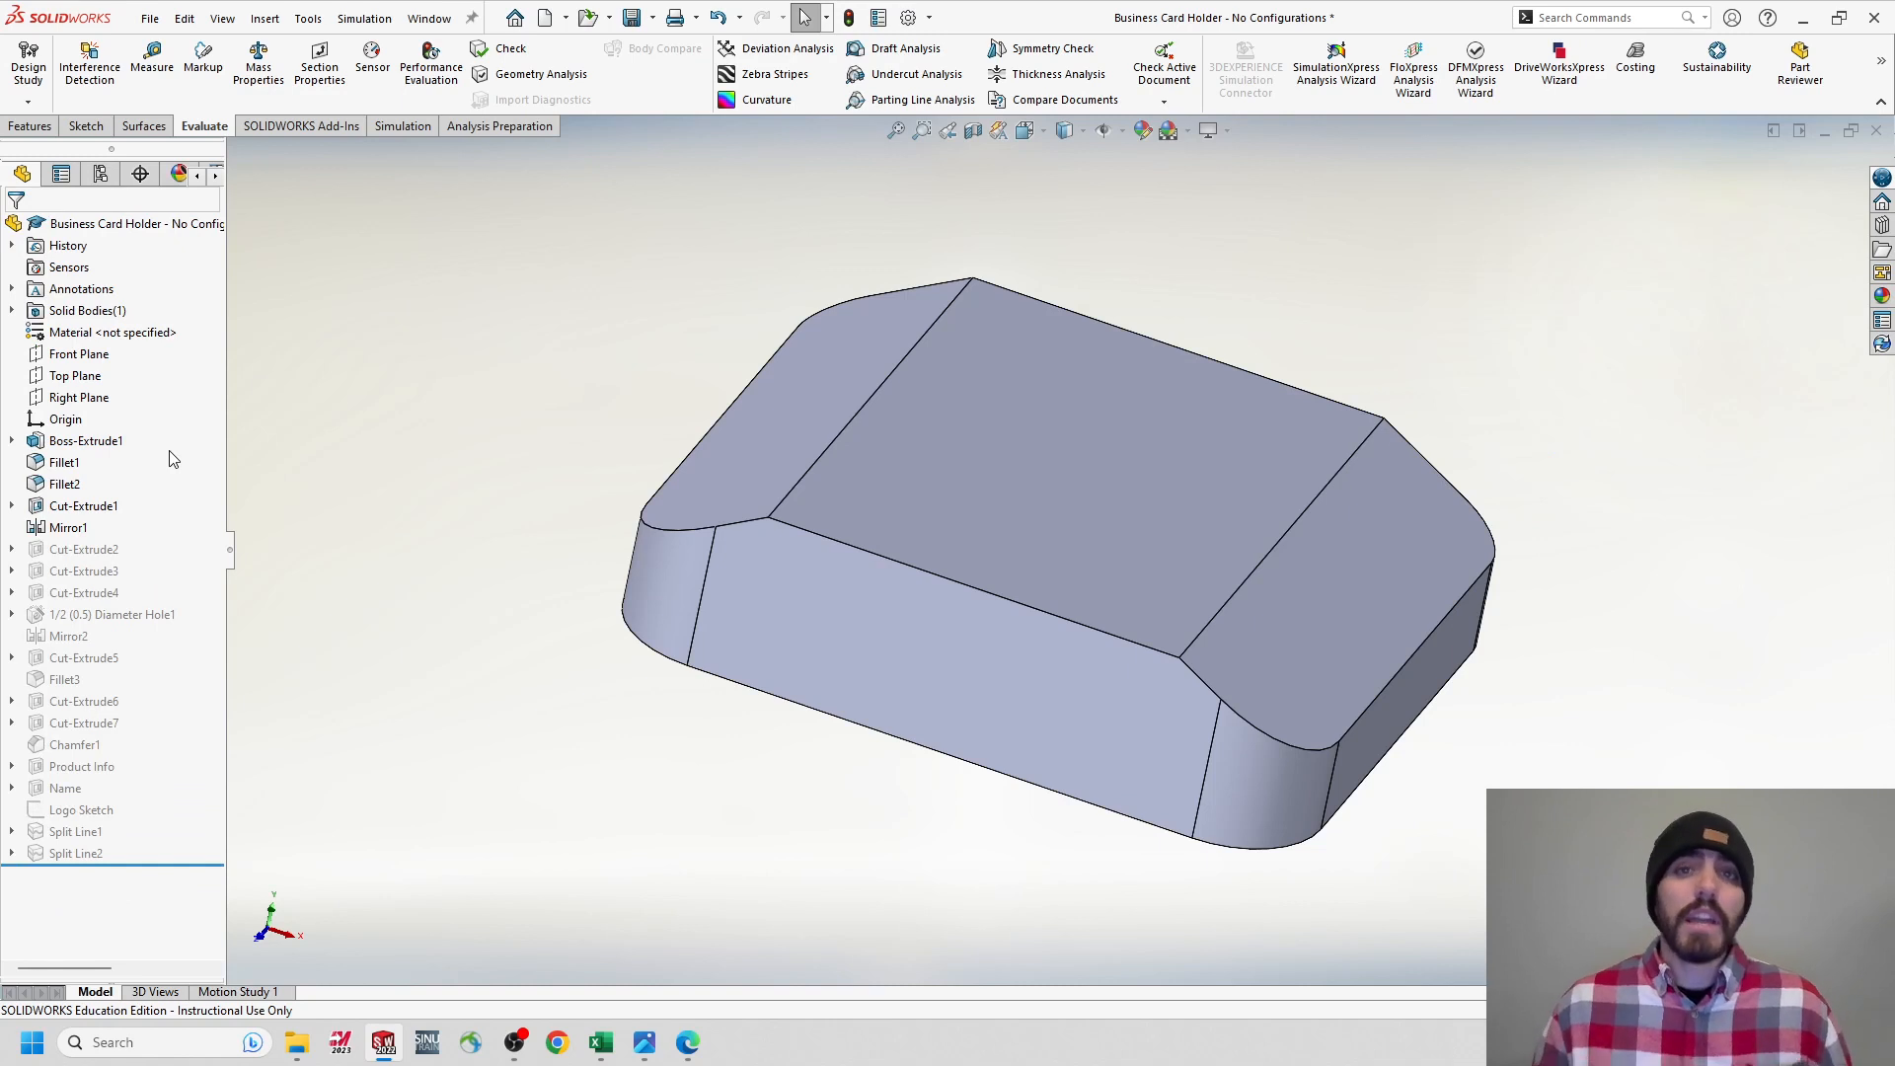
Add a configuration named "Third Cycle 800" to the business card holder part.
left_click(101, 174)
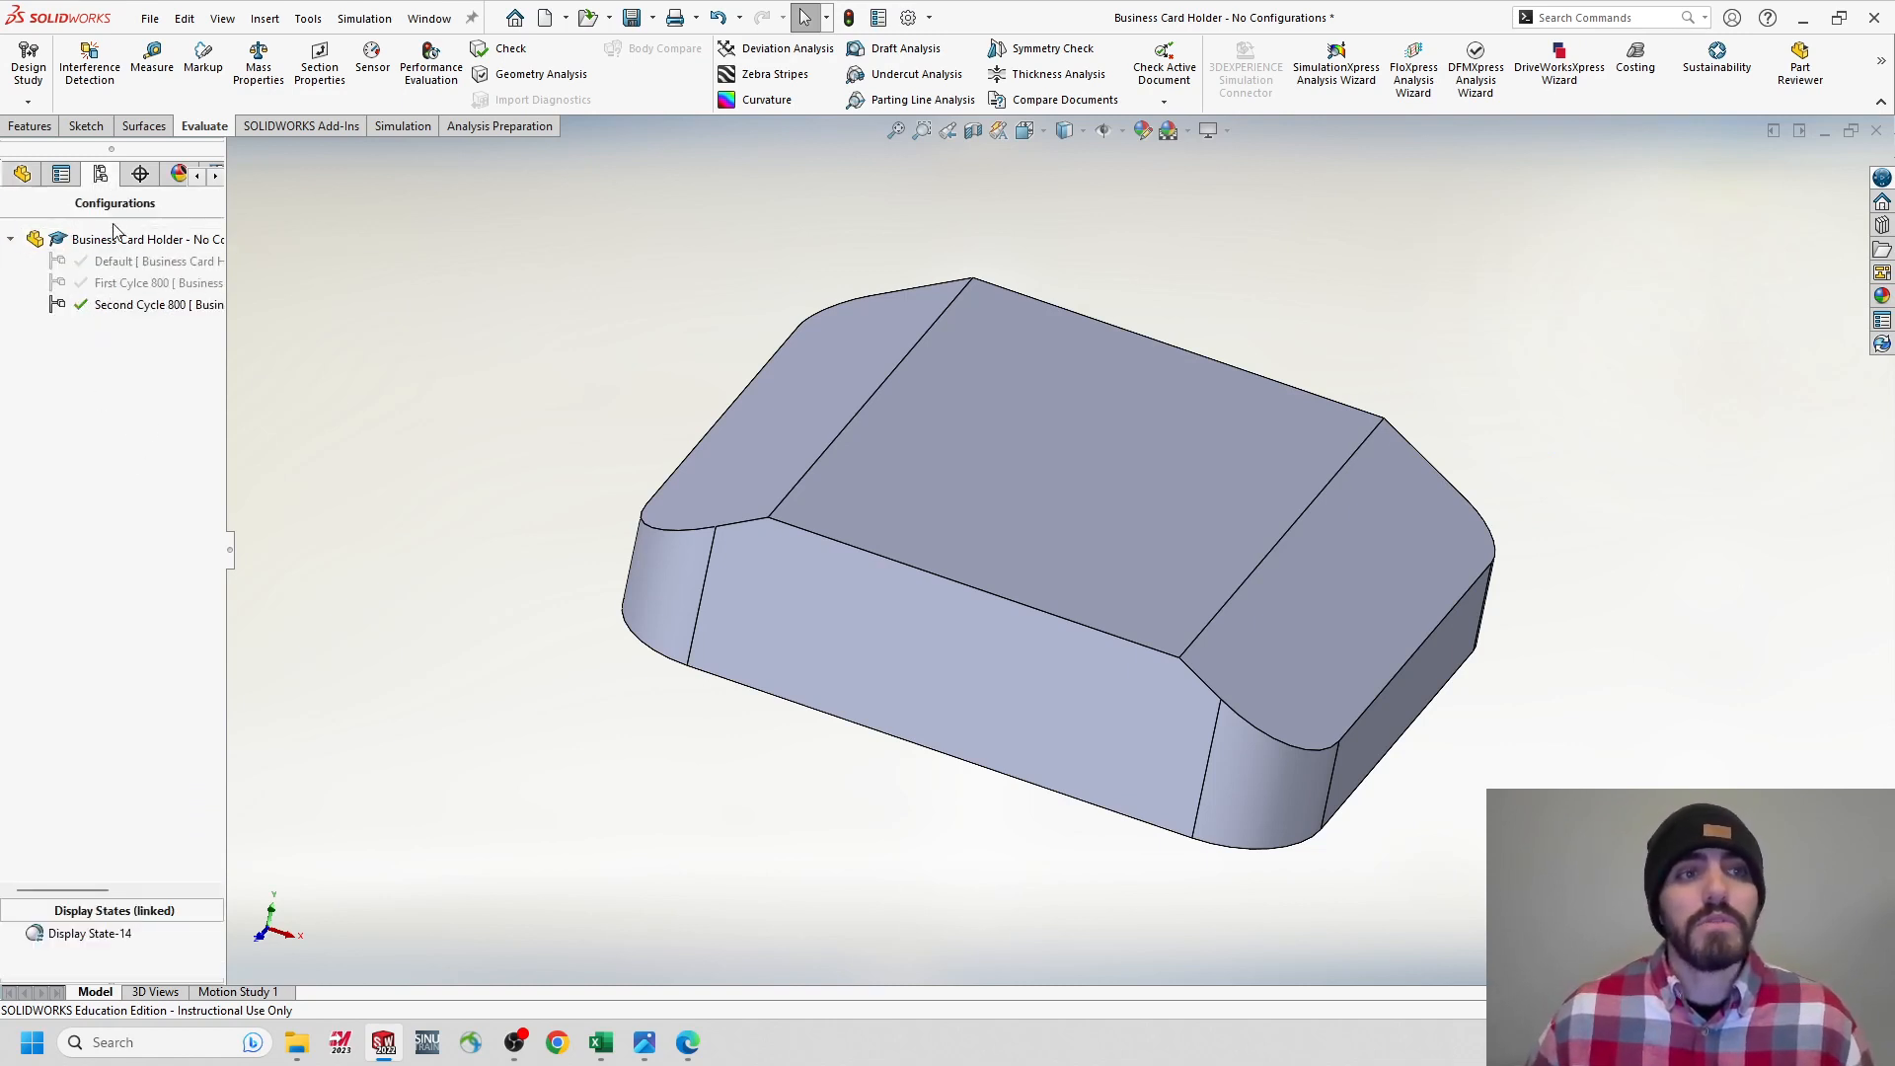
right_click(102, 368)
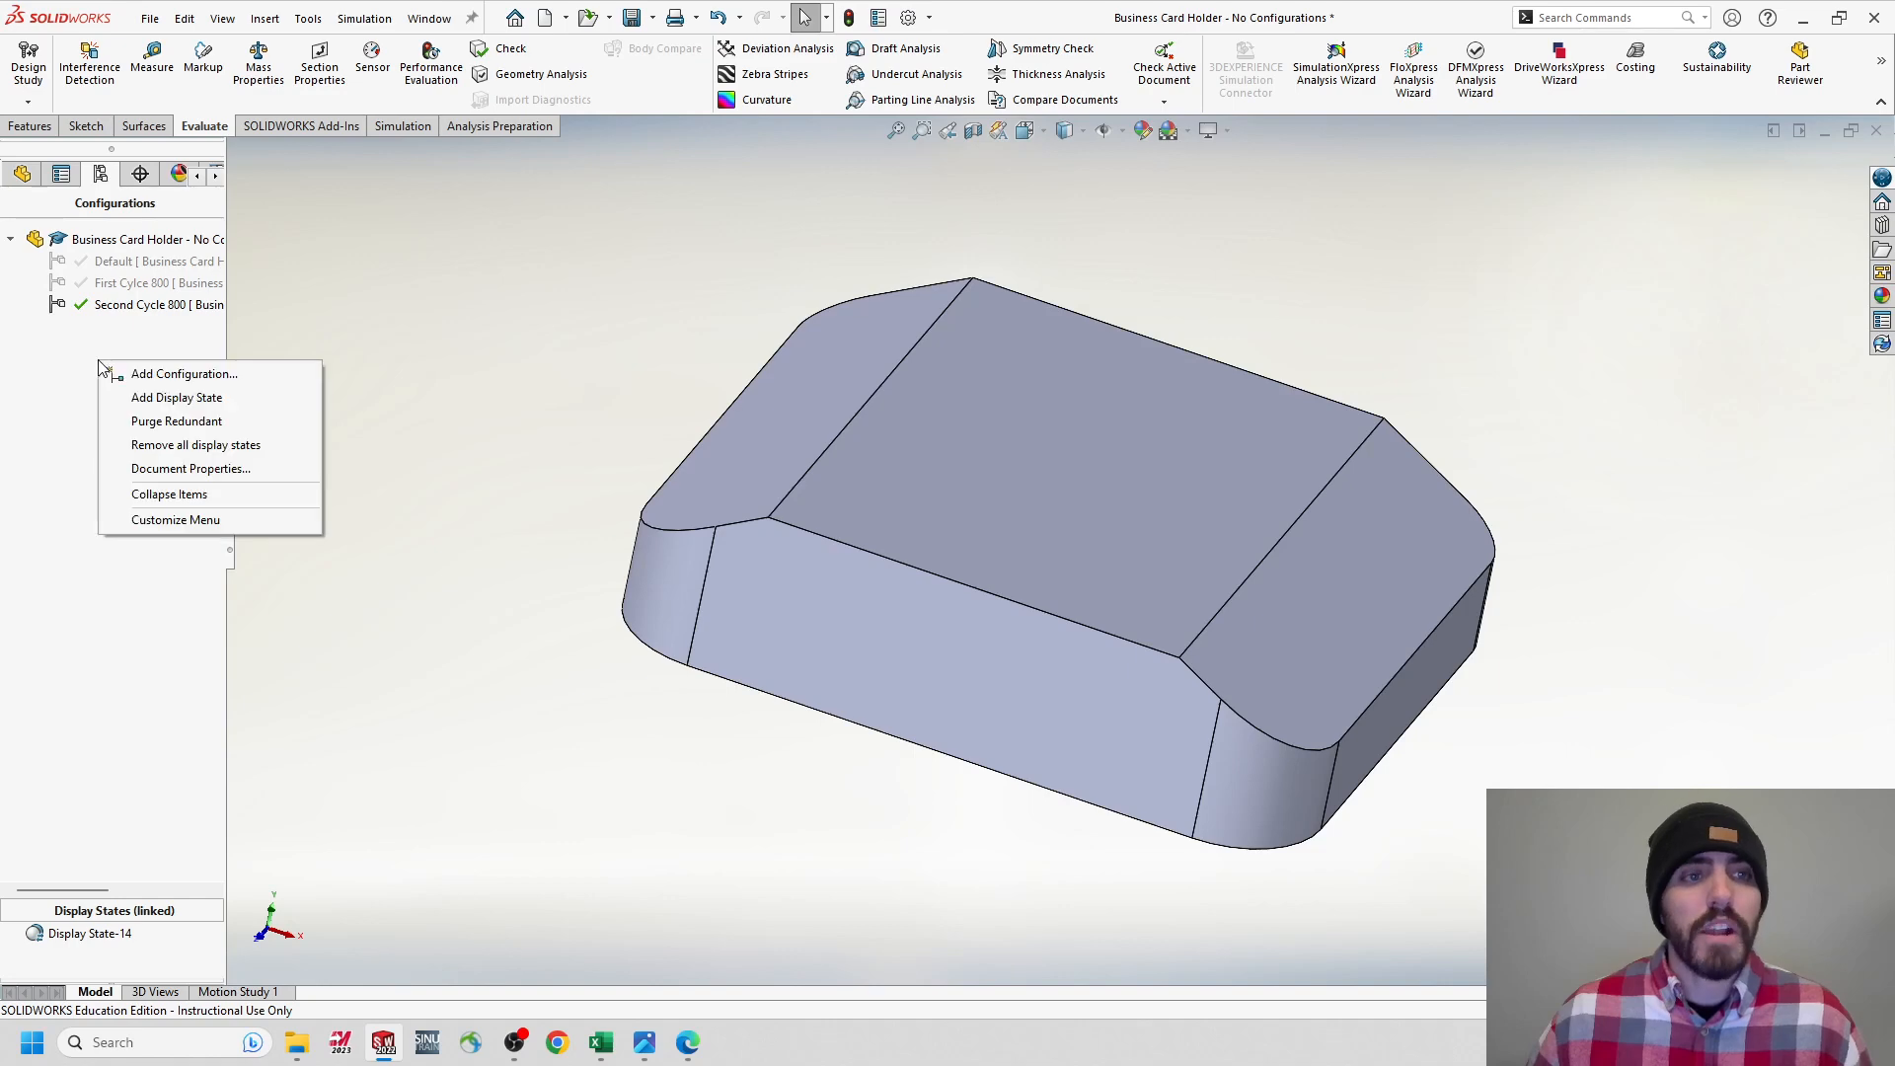
left_click(146, 375)
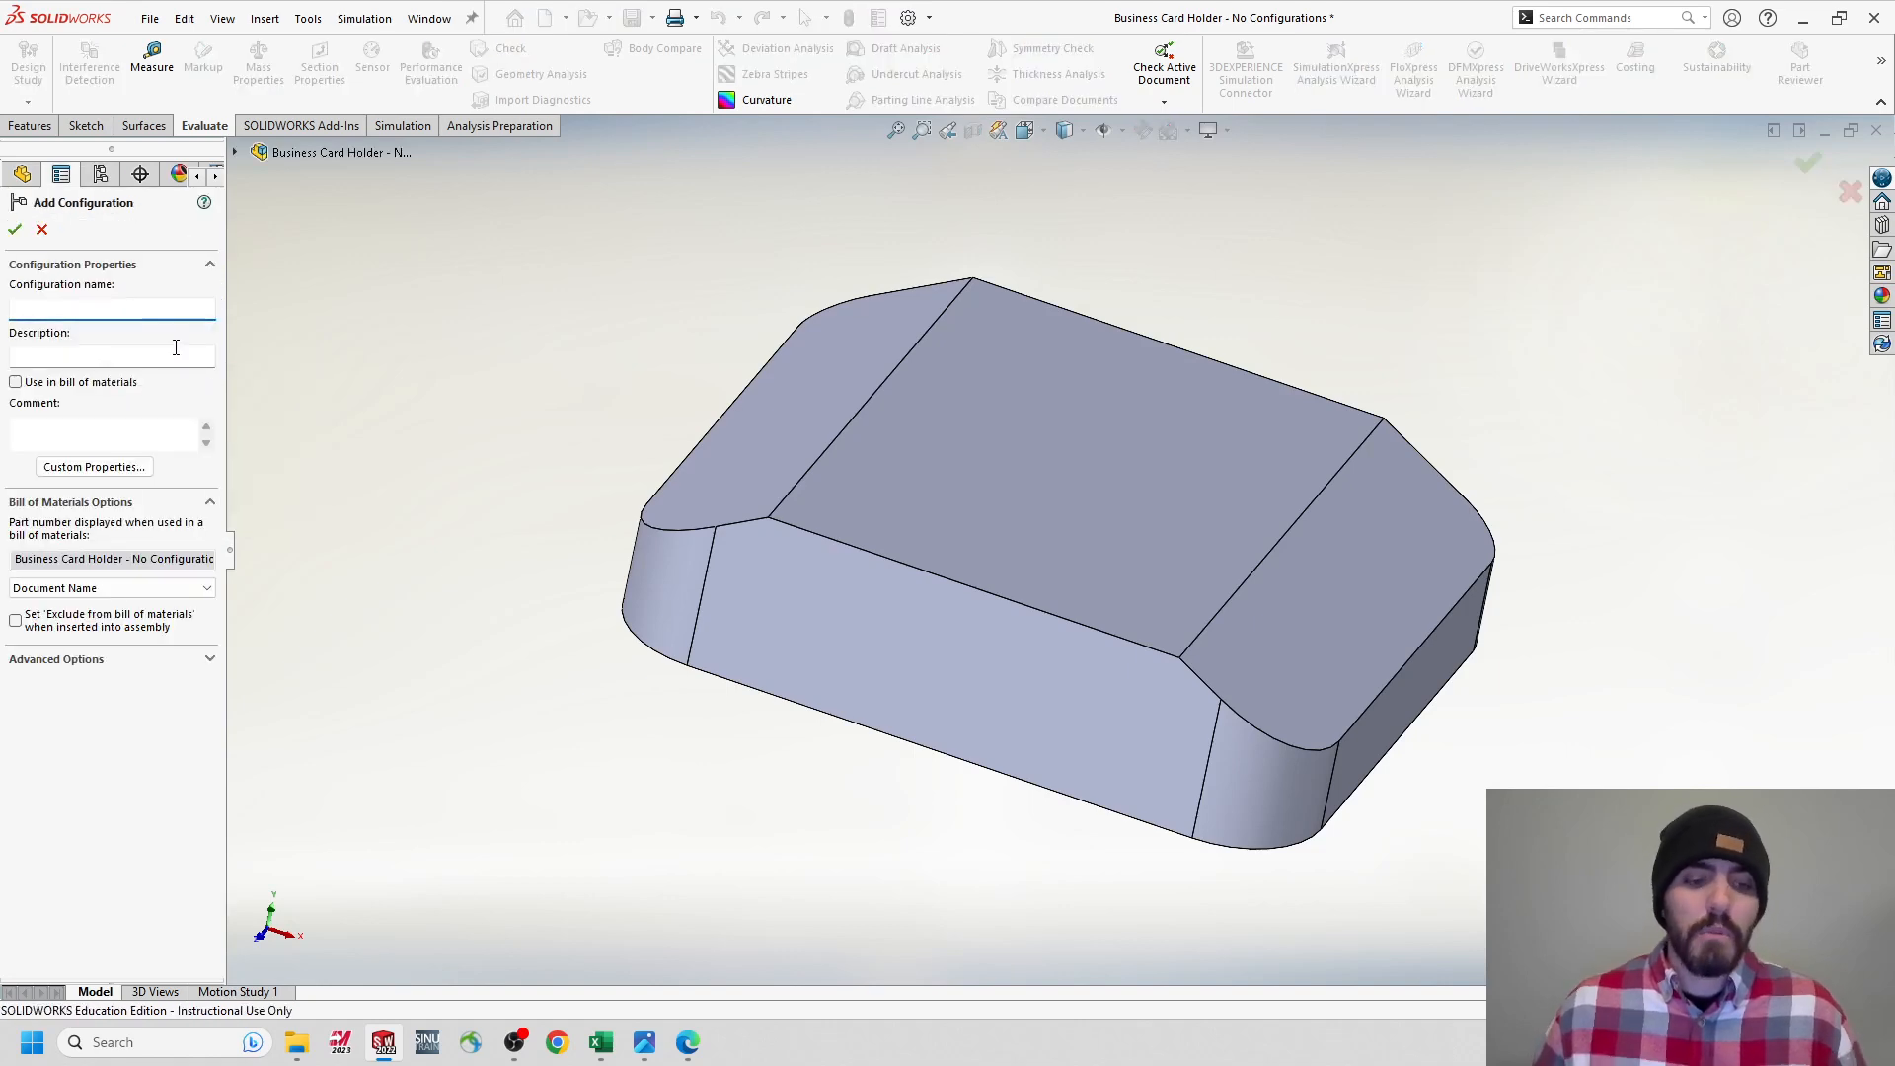
type("Third ")
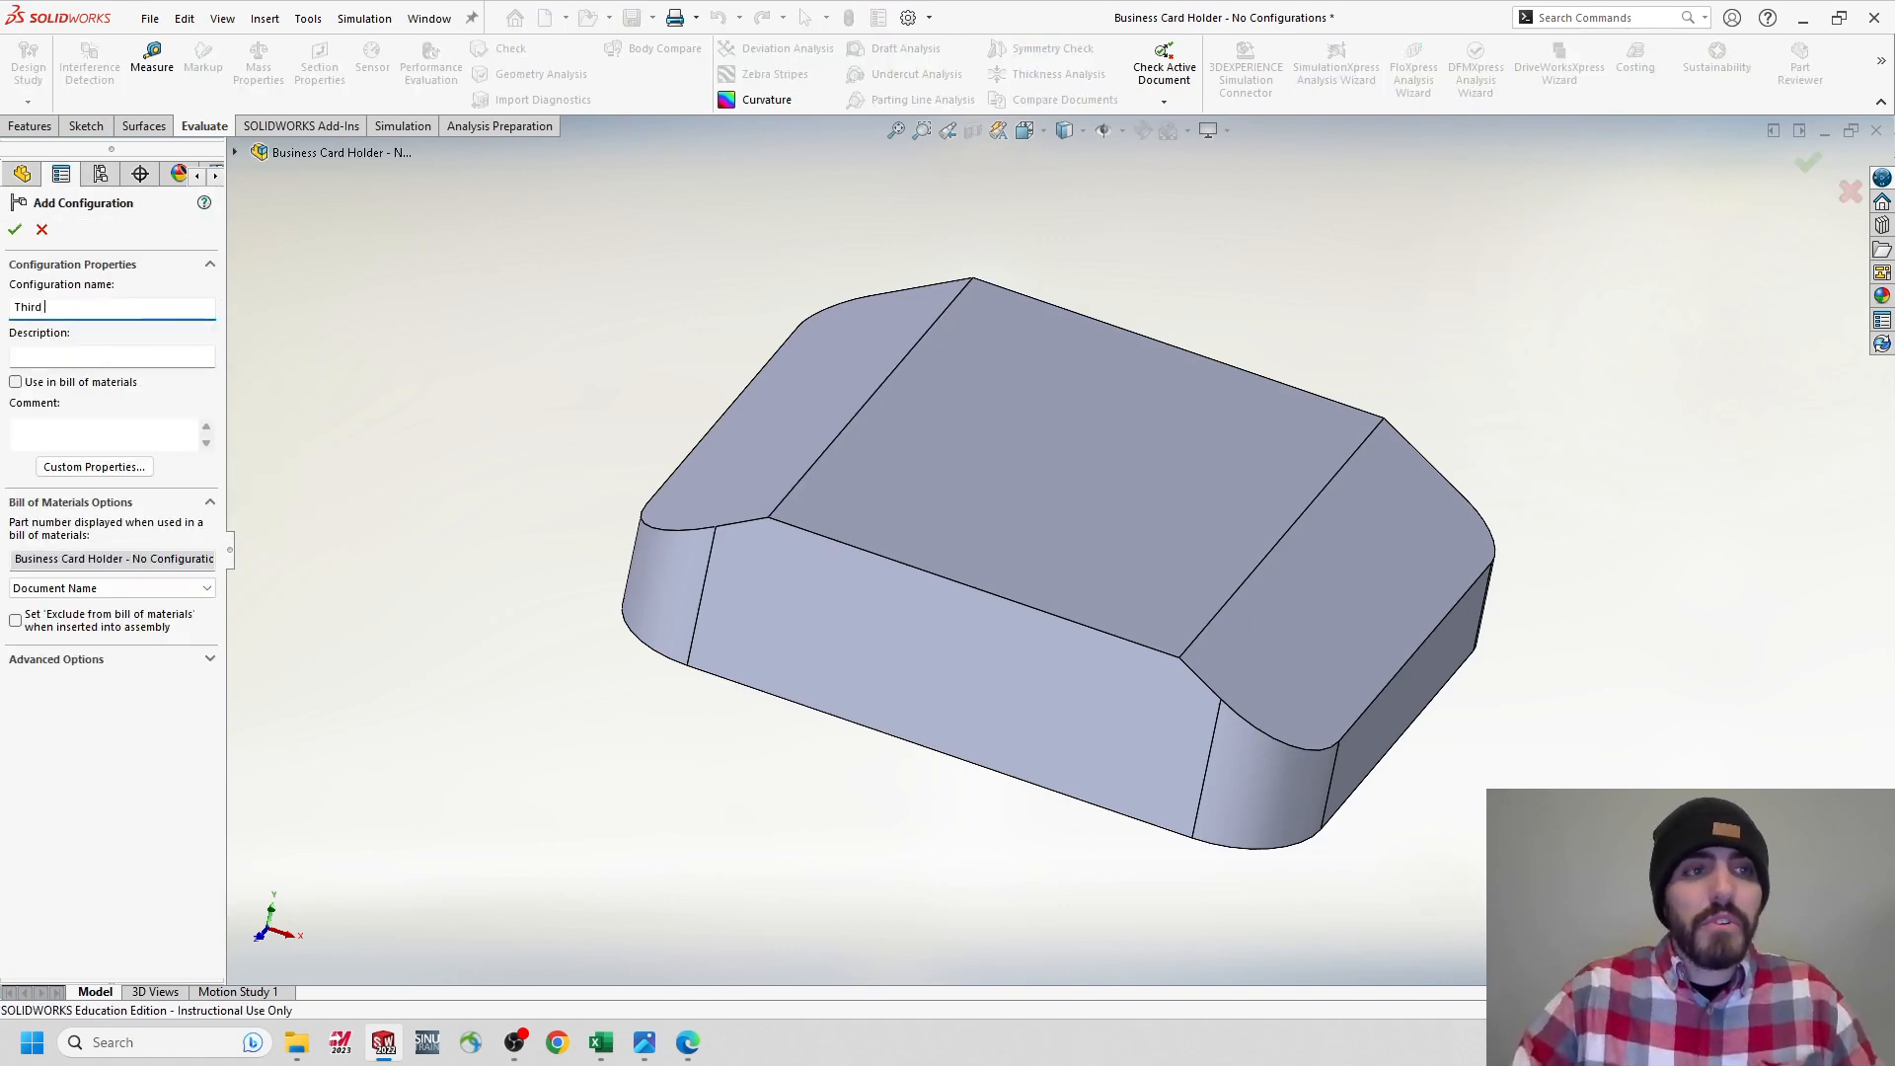
type("Cycle 800")
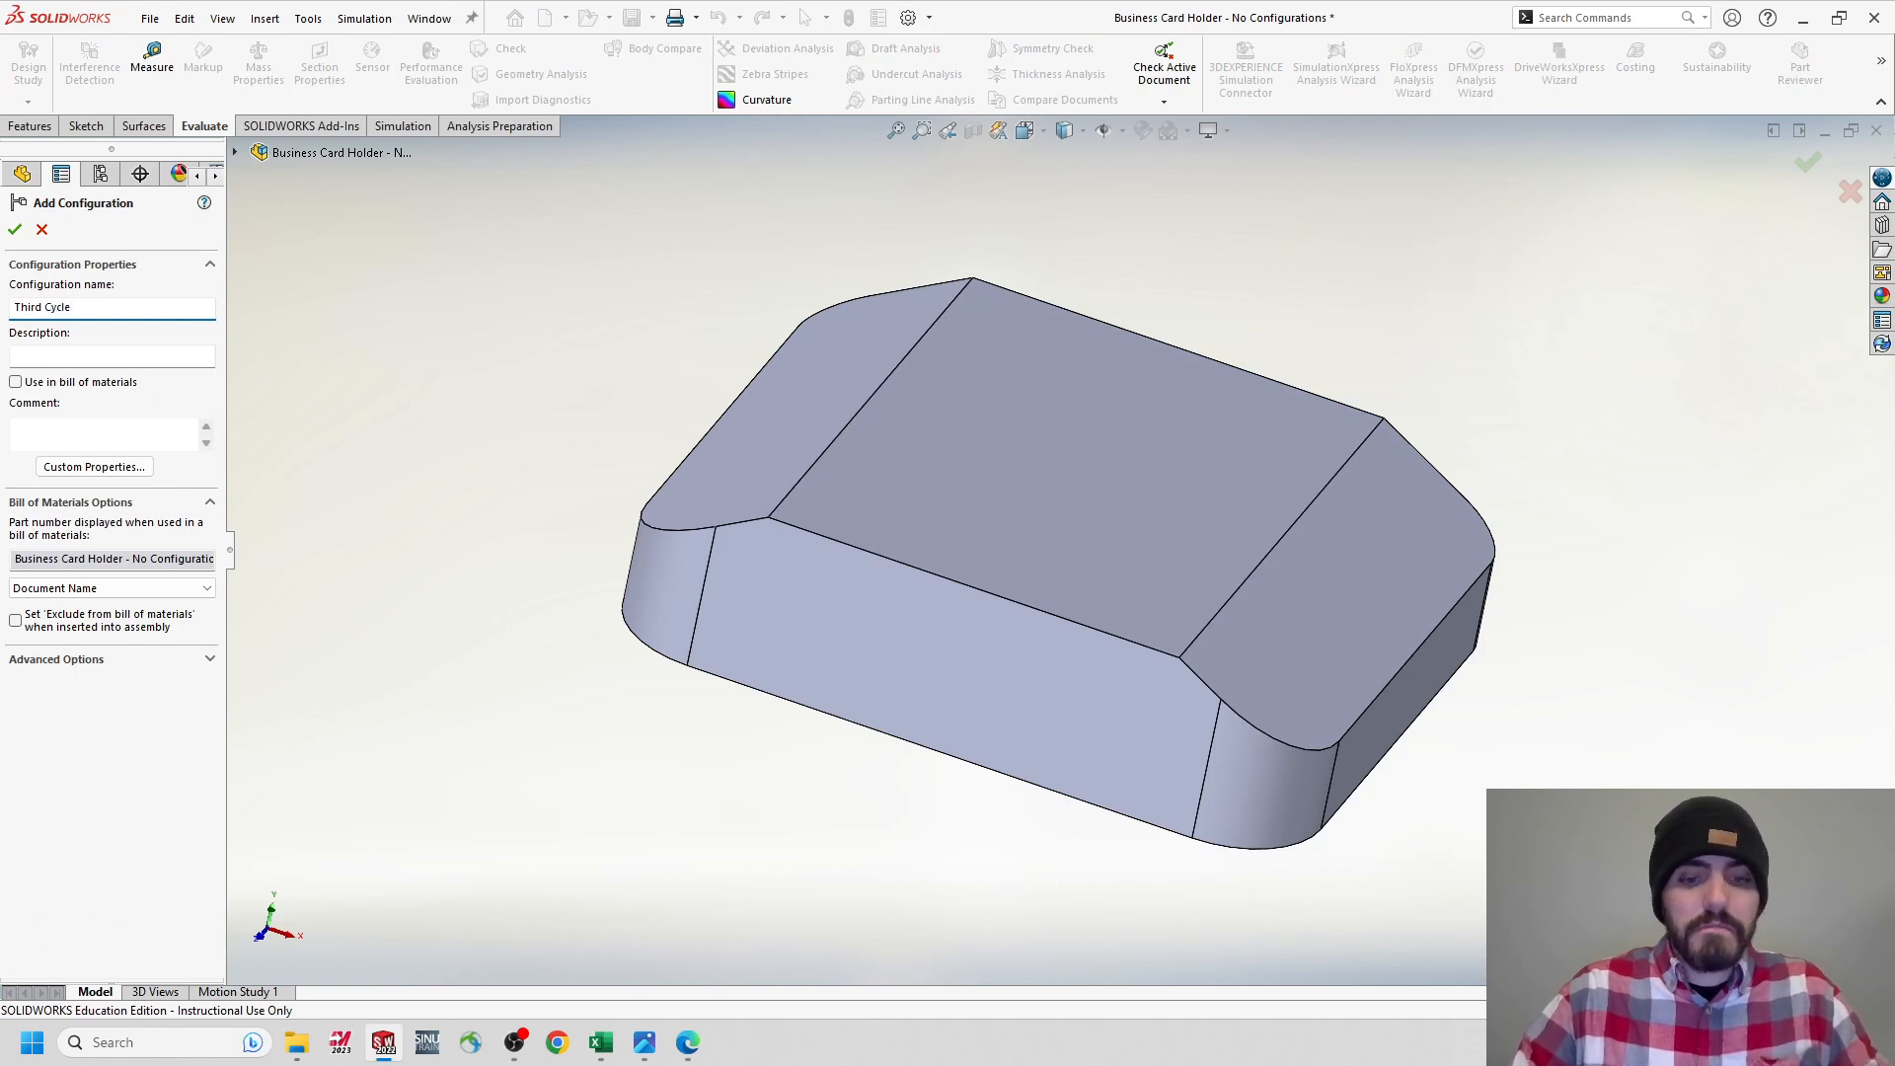
left_click(16, 232)
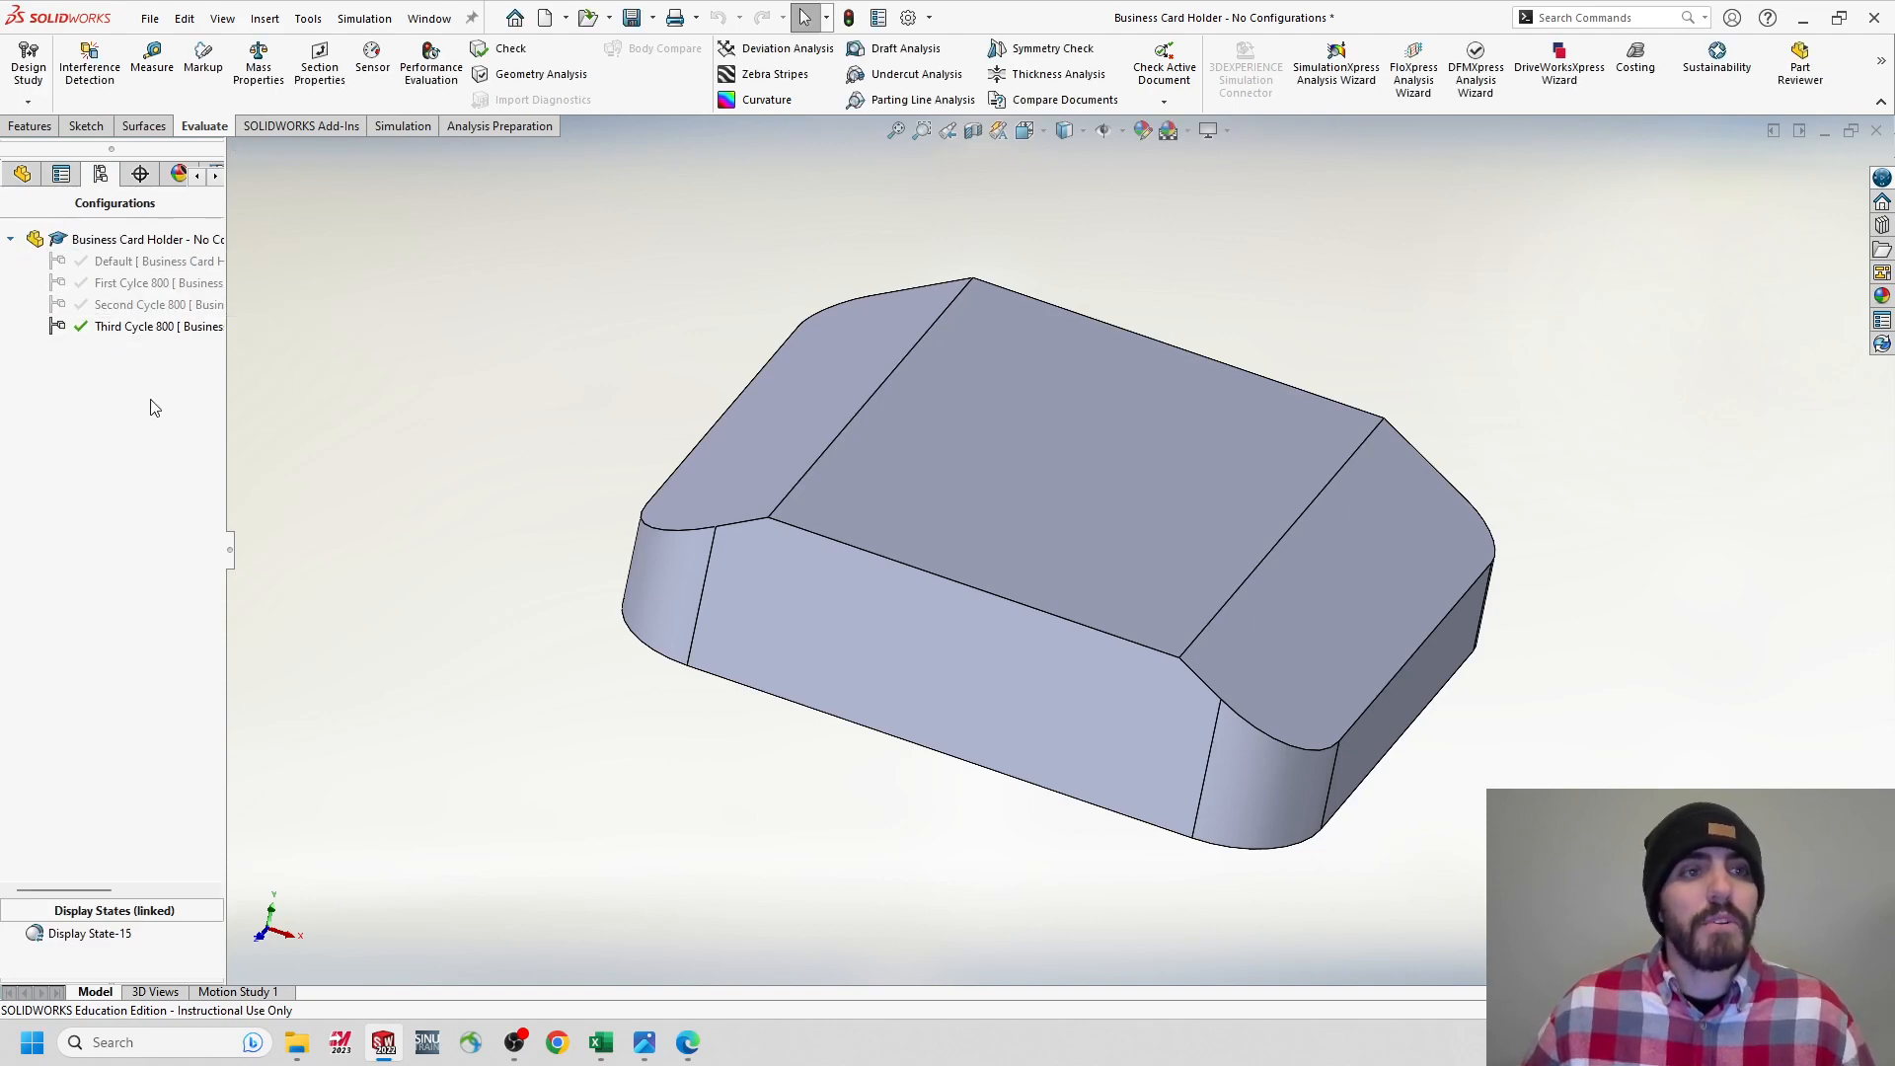
Unsuppress Cut-Extrude2 in the Third Cycle 800 configuration and inspect the sloped face it cuts.
left_click(22, 174)
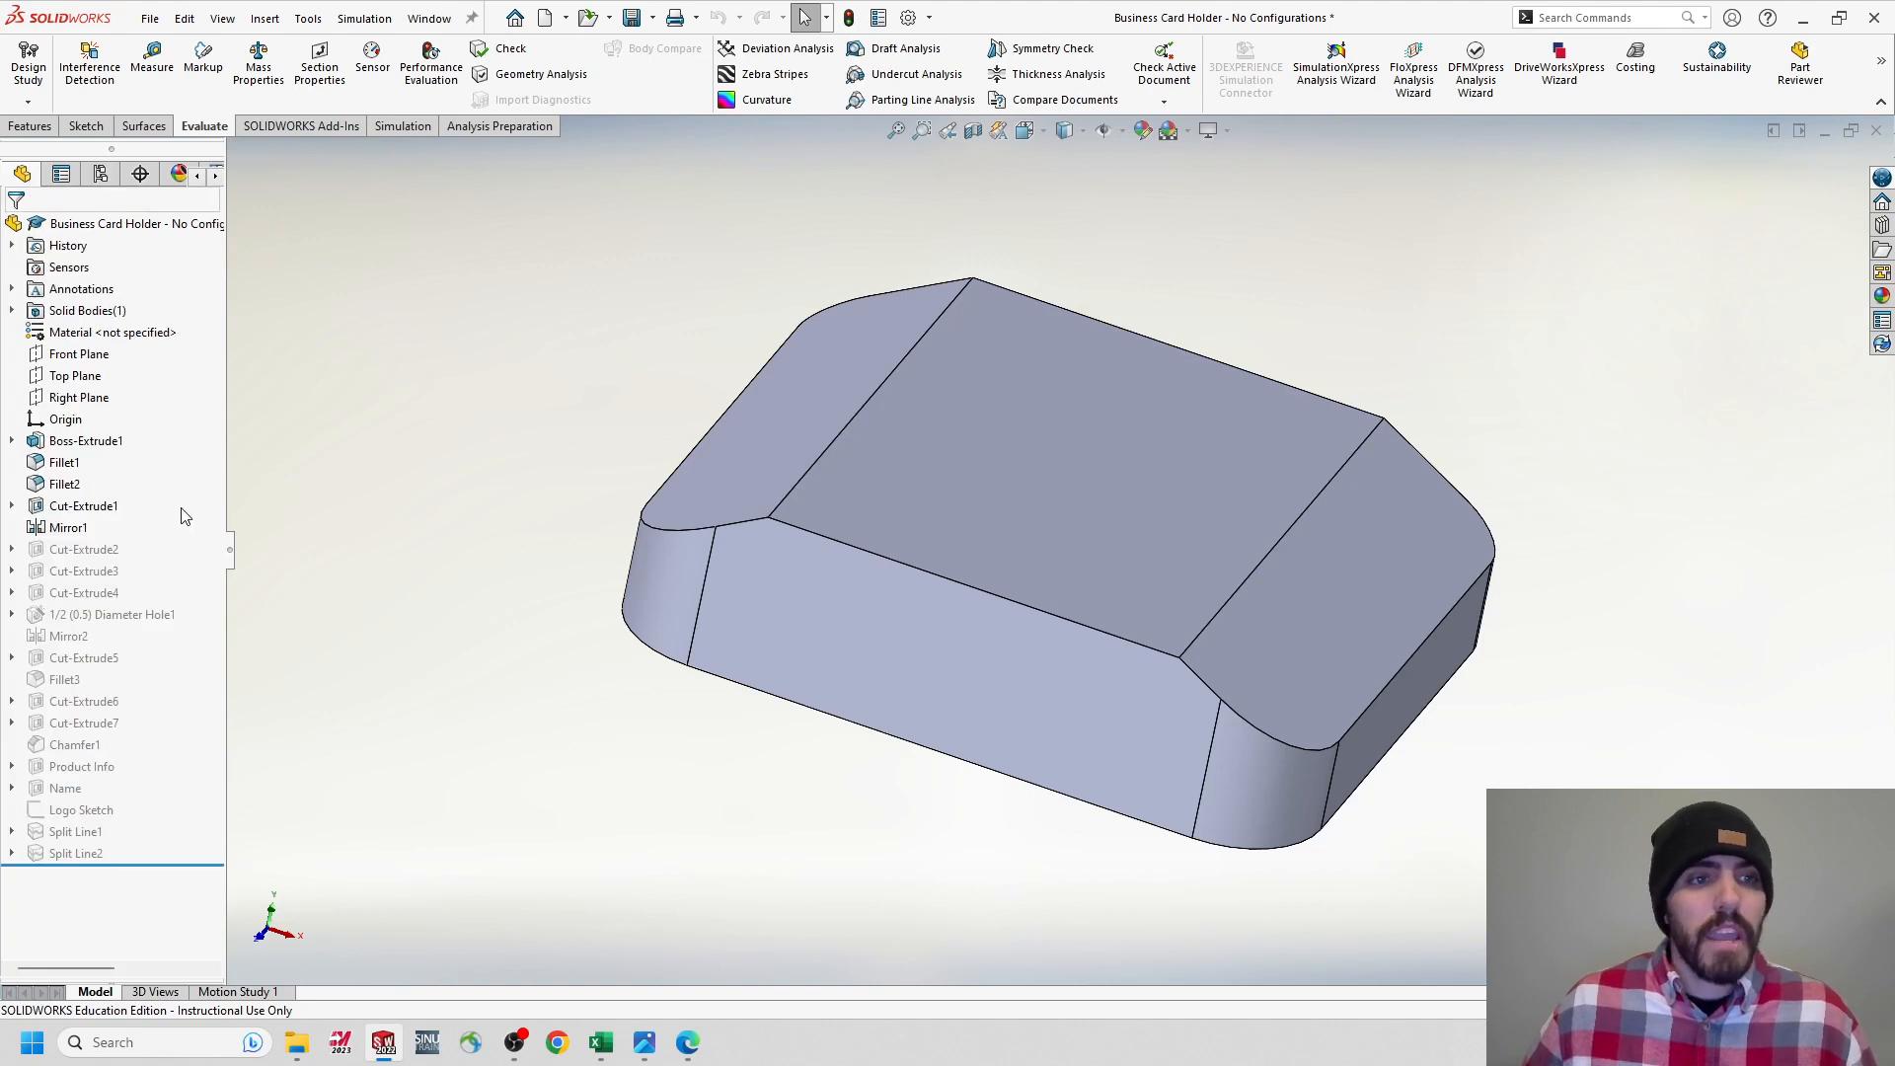
left_click(84, 549)
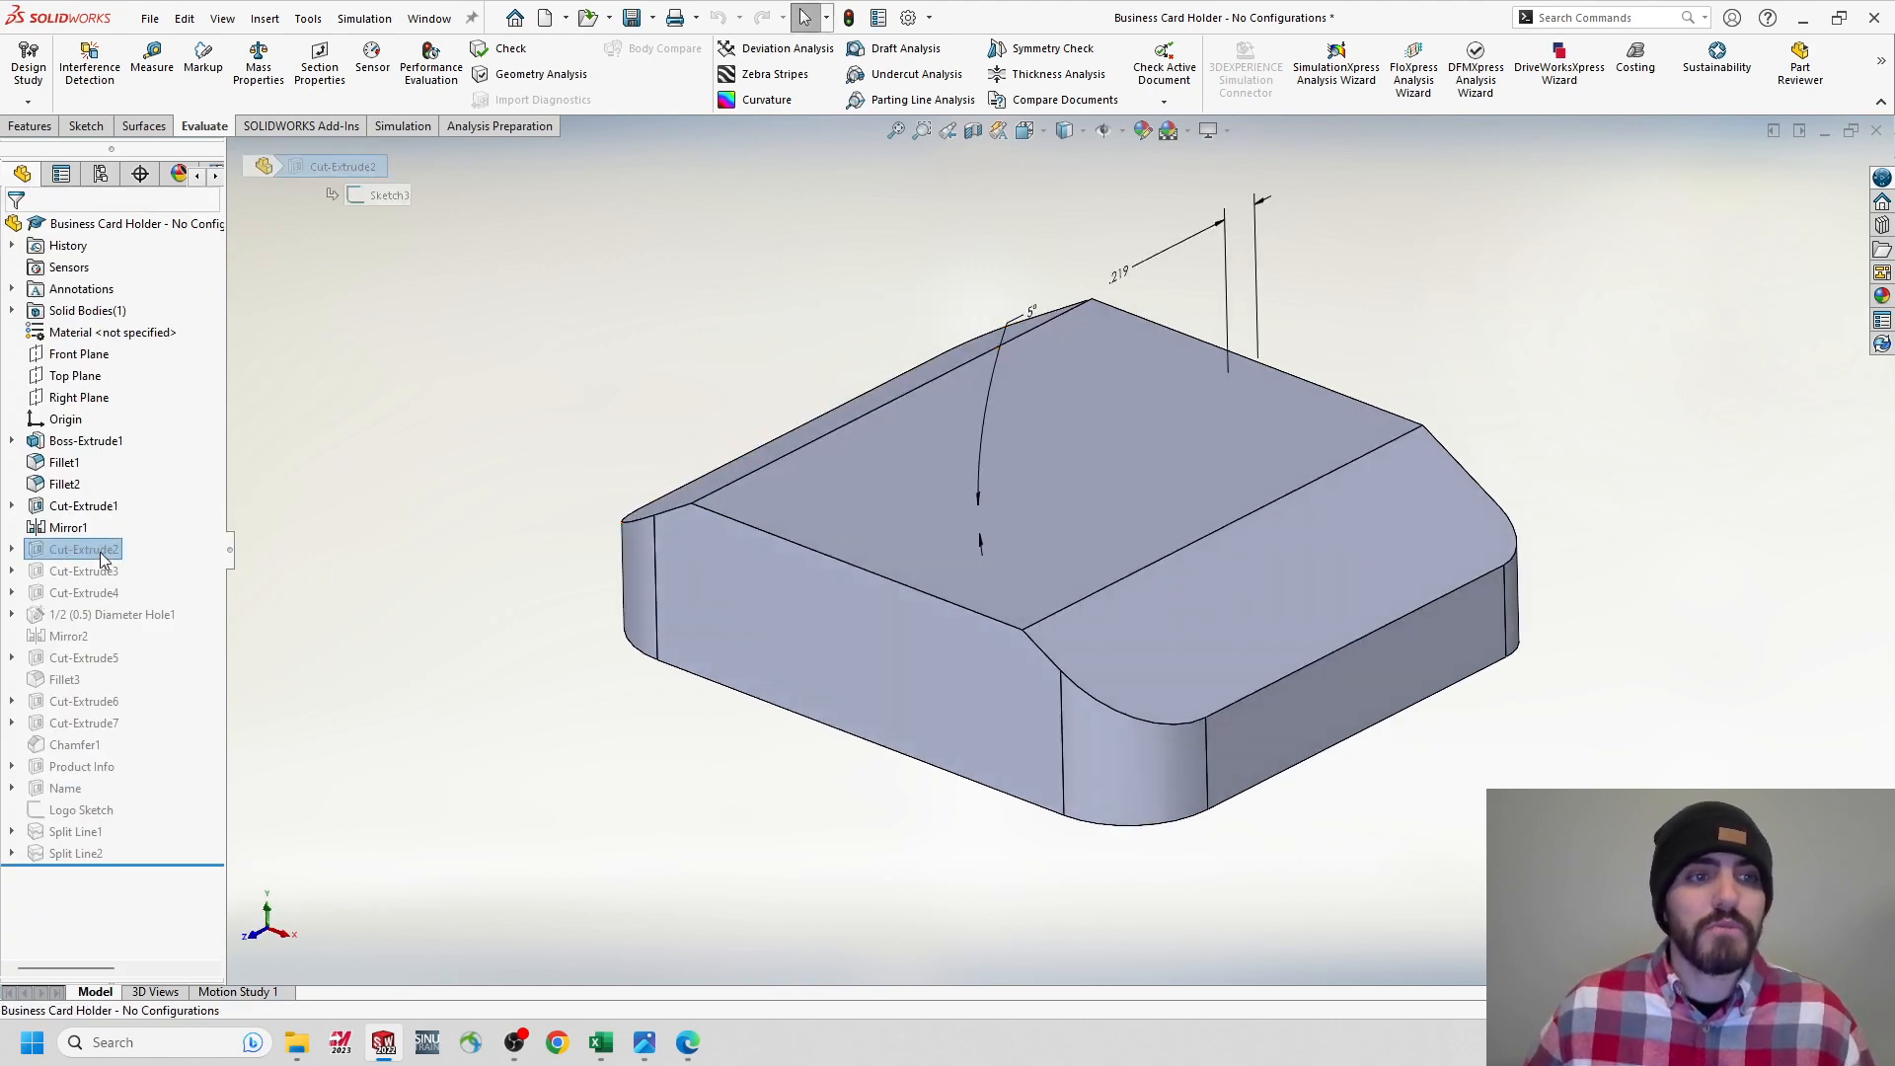
right_click(99, 551)
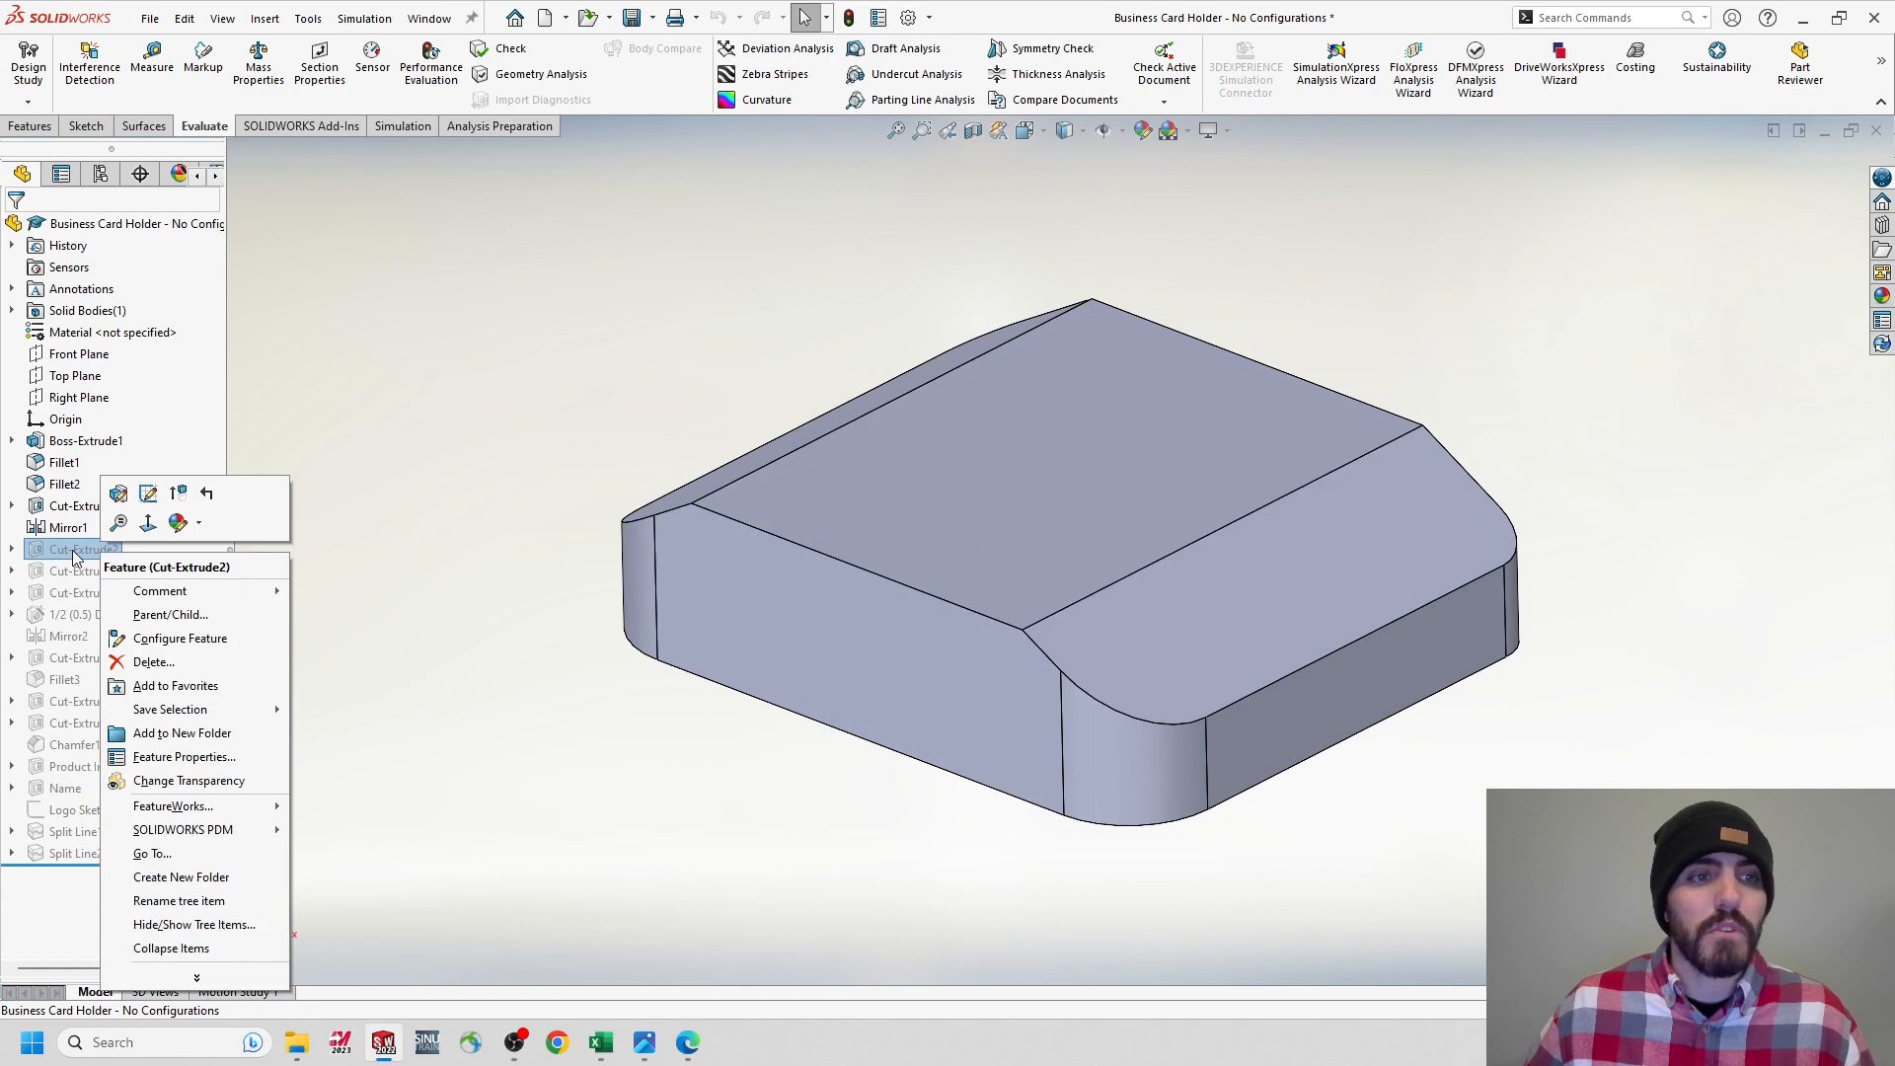
left_click(178, 493)
middle_click_drag(482, 702, 1016, 530)
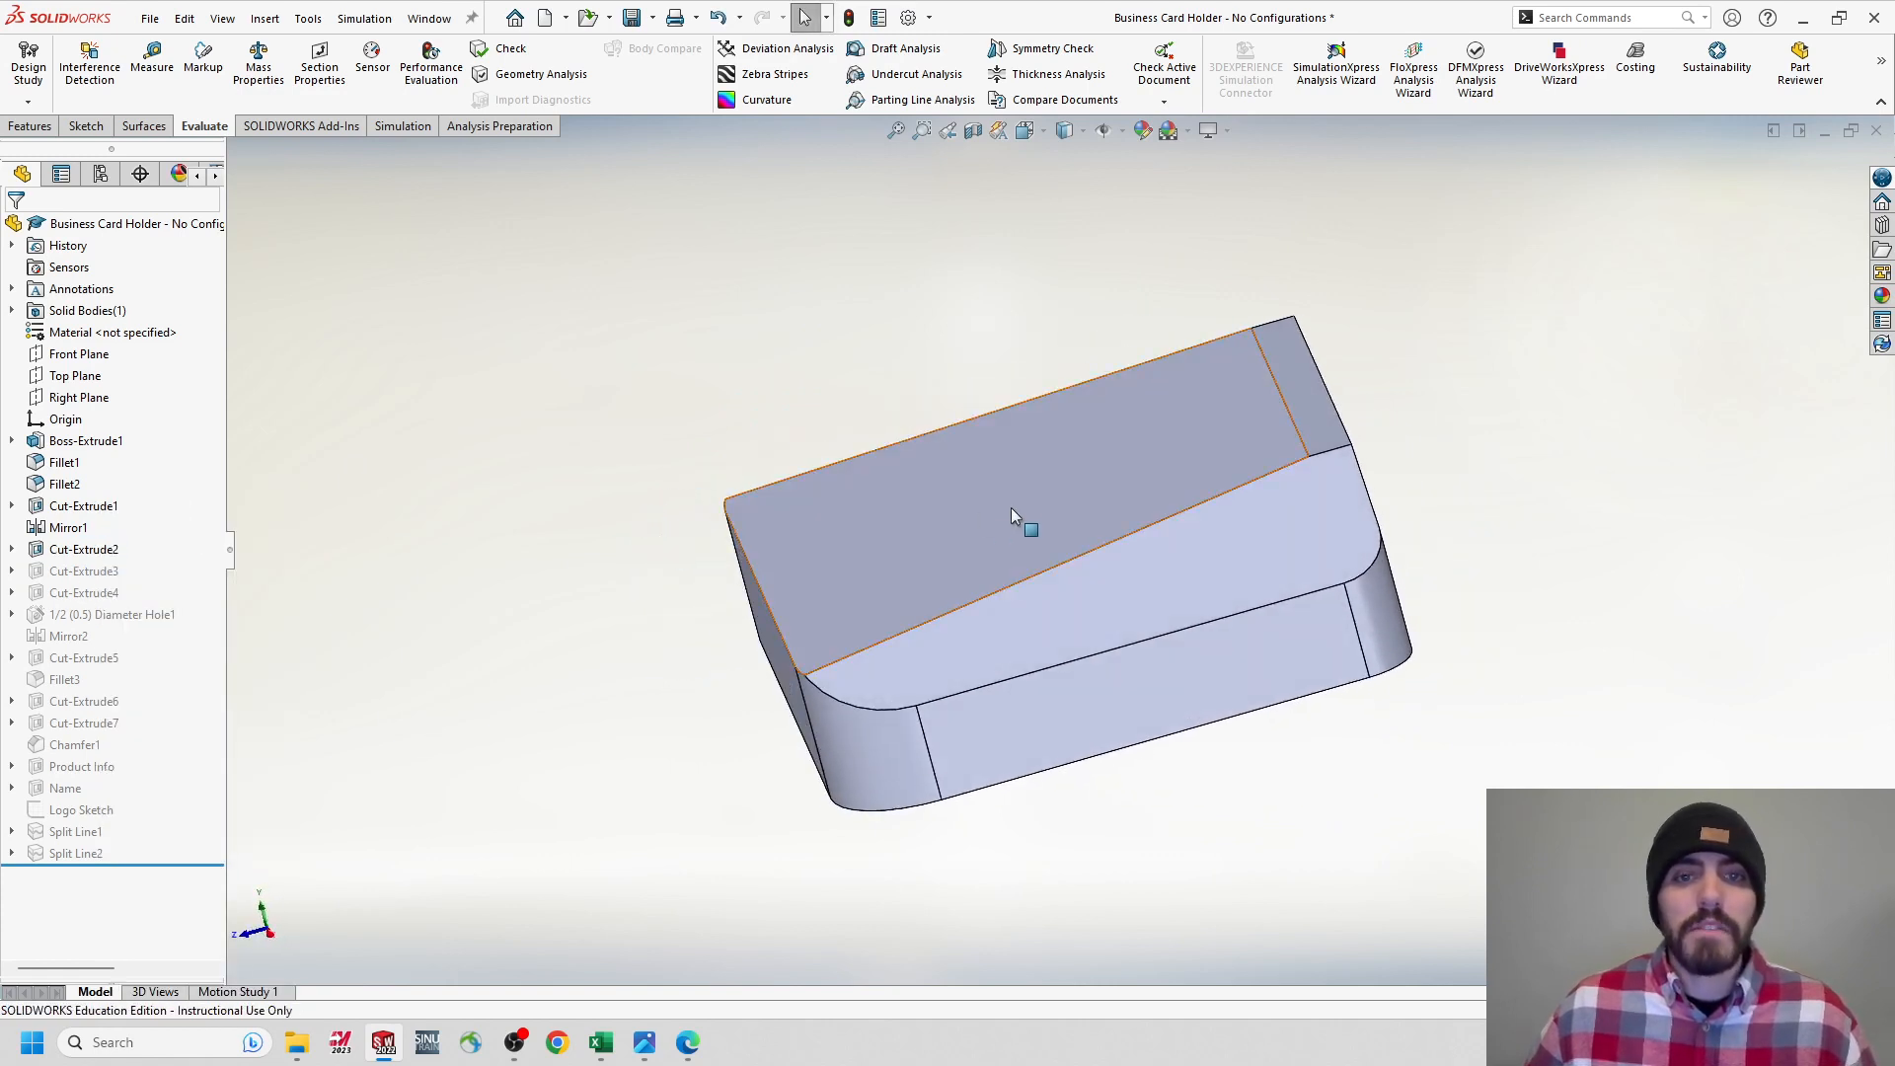
left_click(1015, 529)
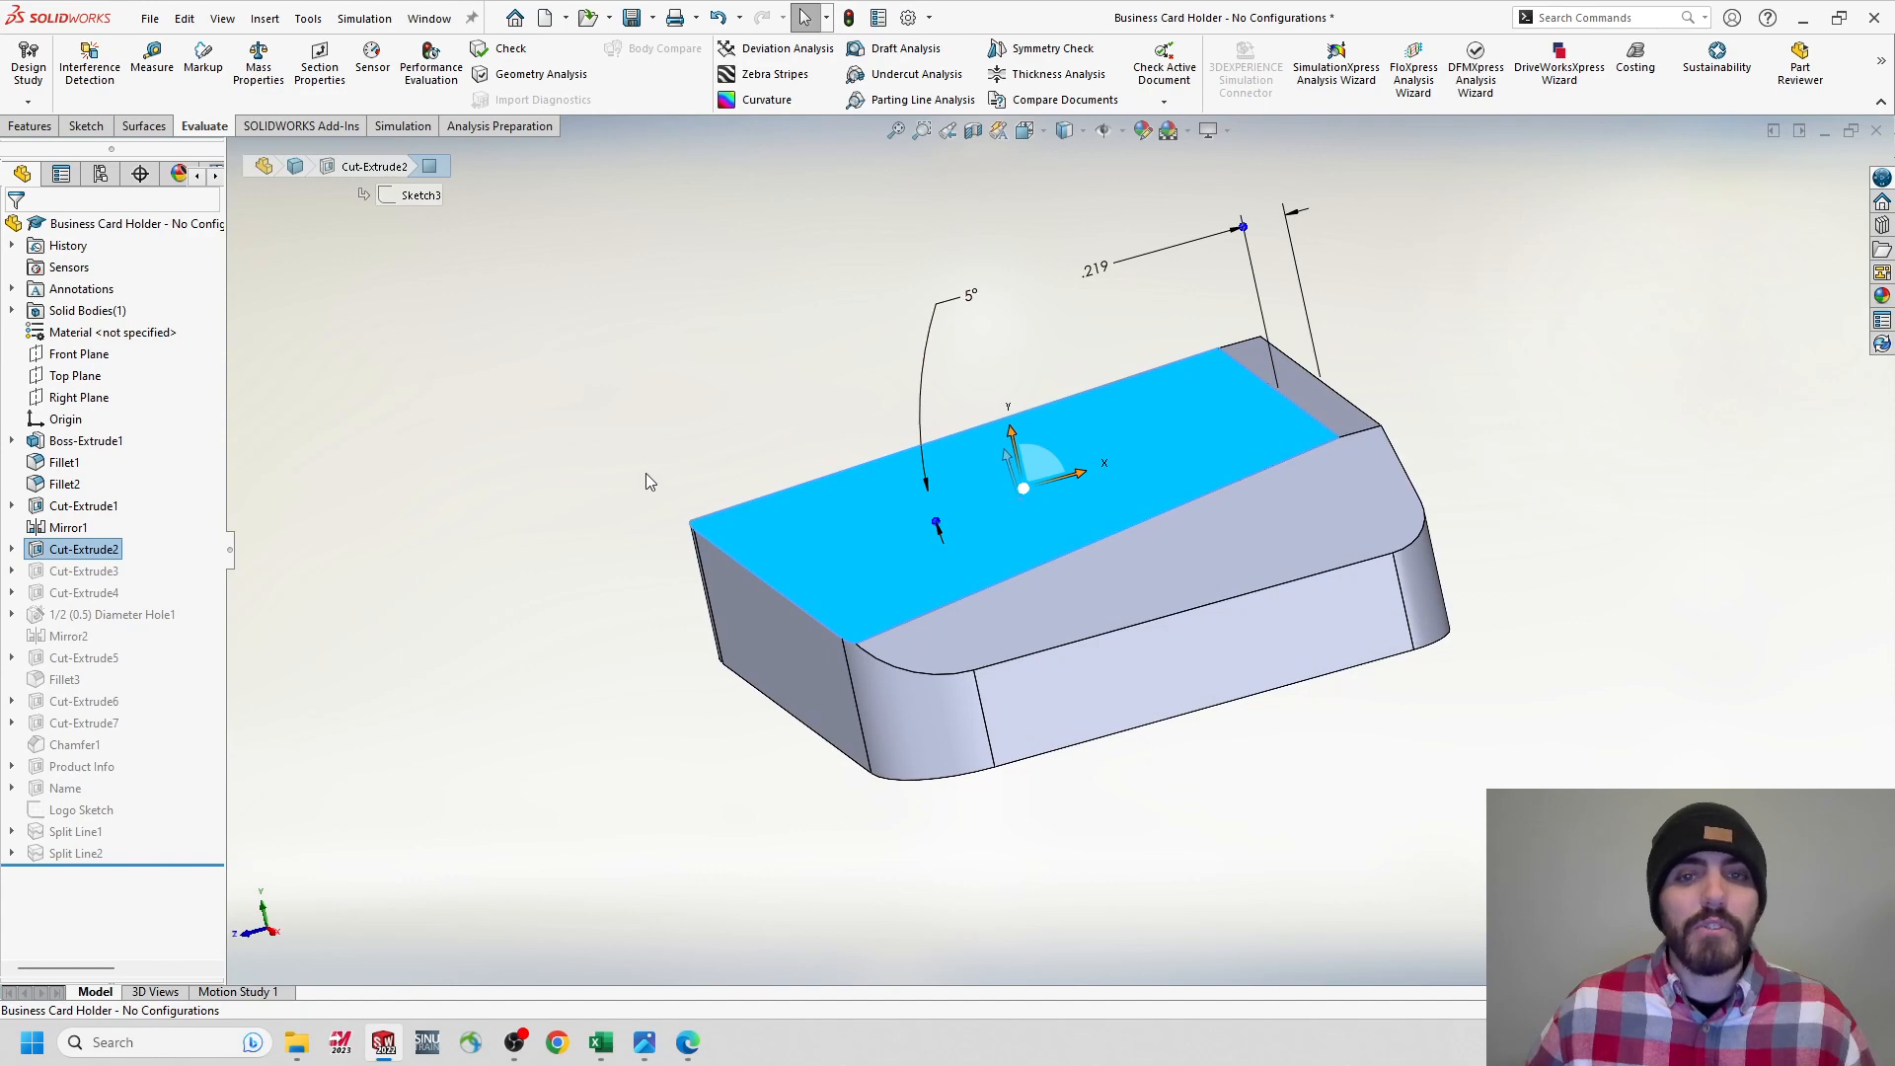
middle_click_drag(646, 472, 690, 457)
left_click(345, 491)
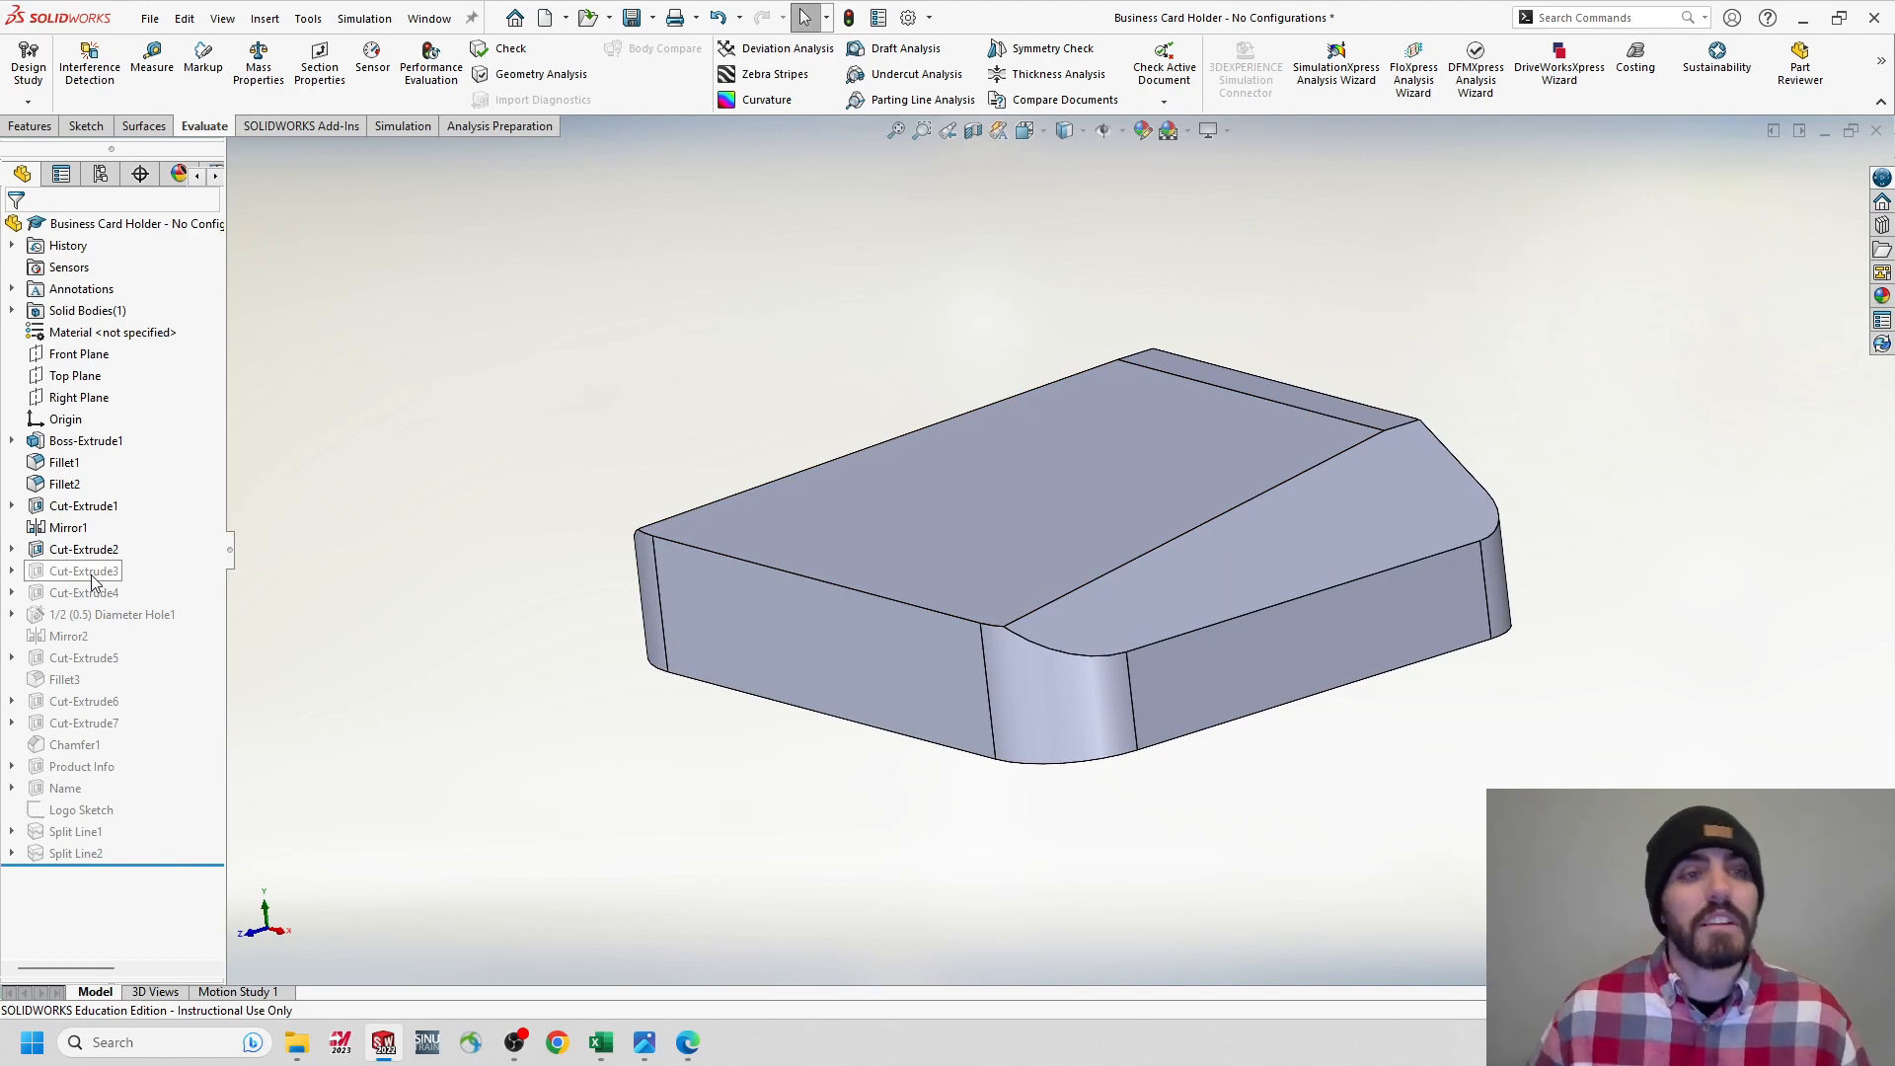
Add a configuration named "Fourth Cycle 800" to the business card holder part.
left_click(100, 174)
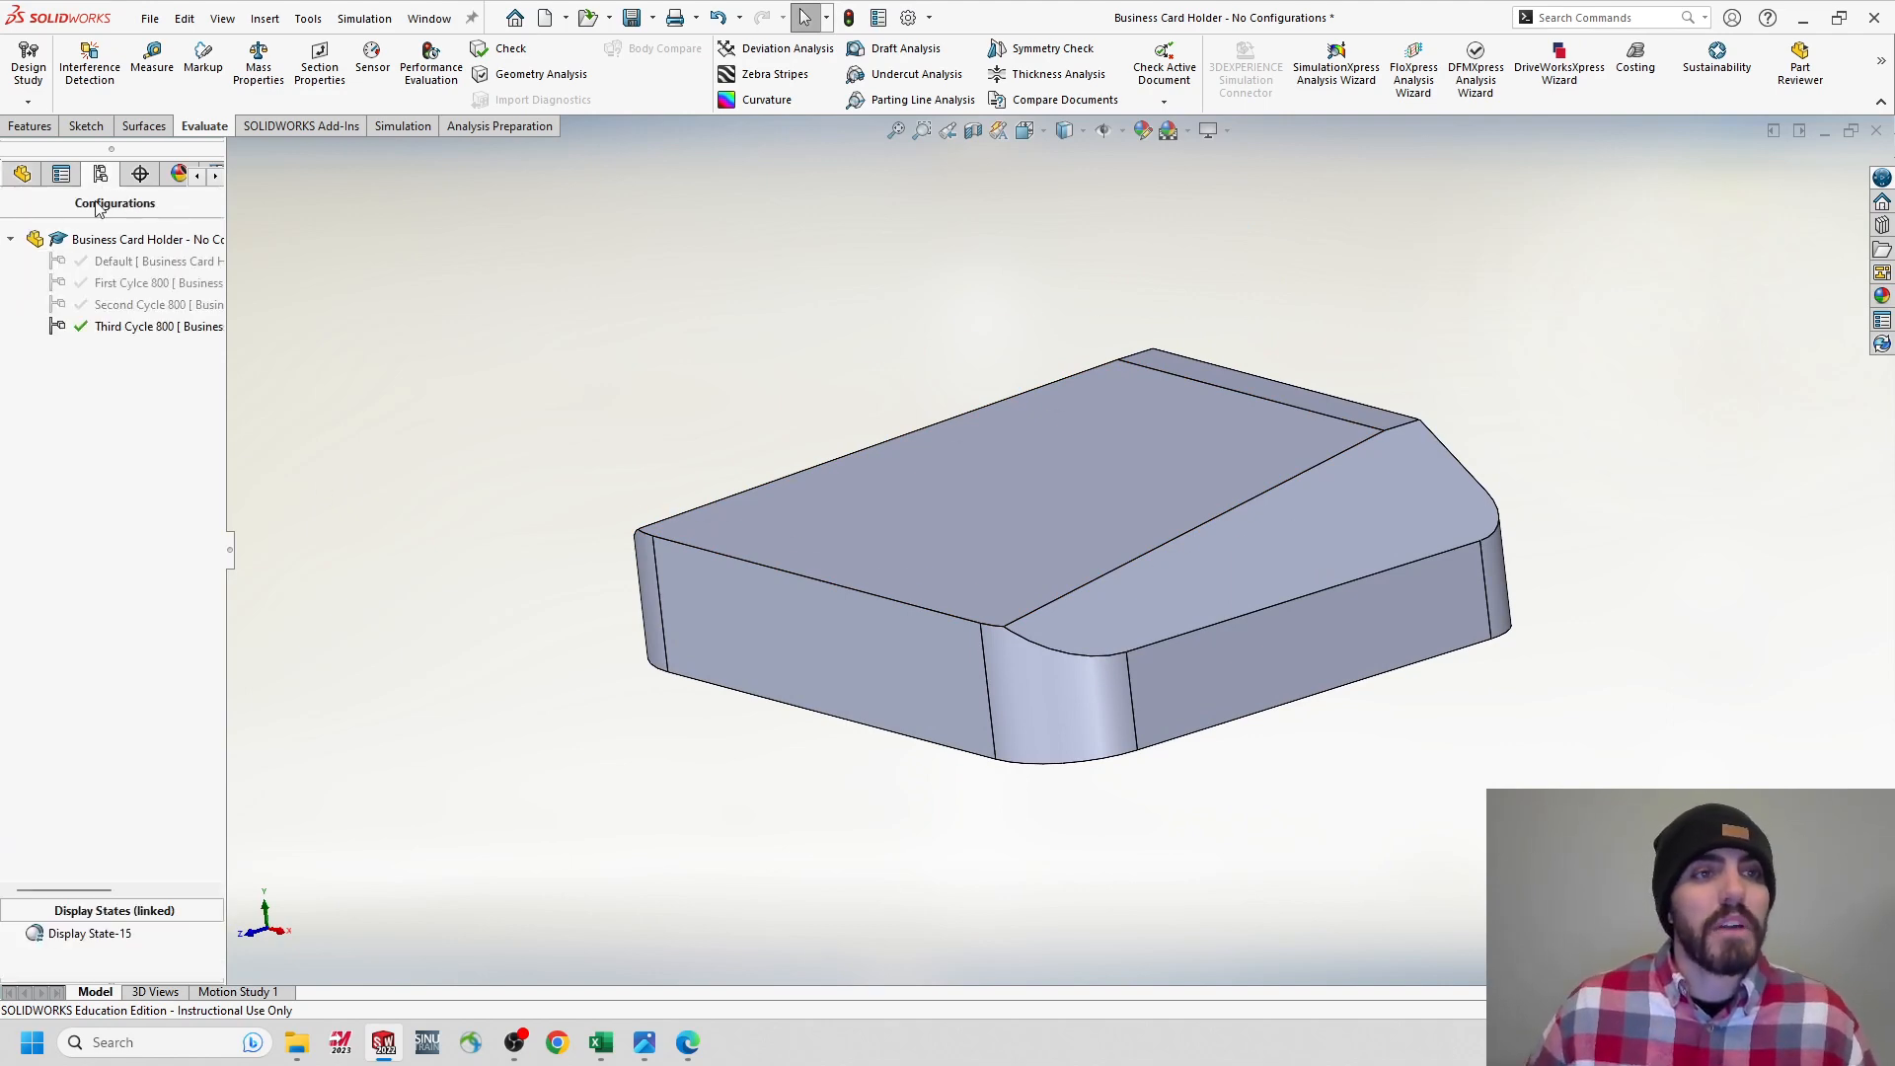
right_click(105, 380)
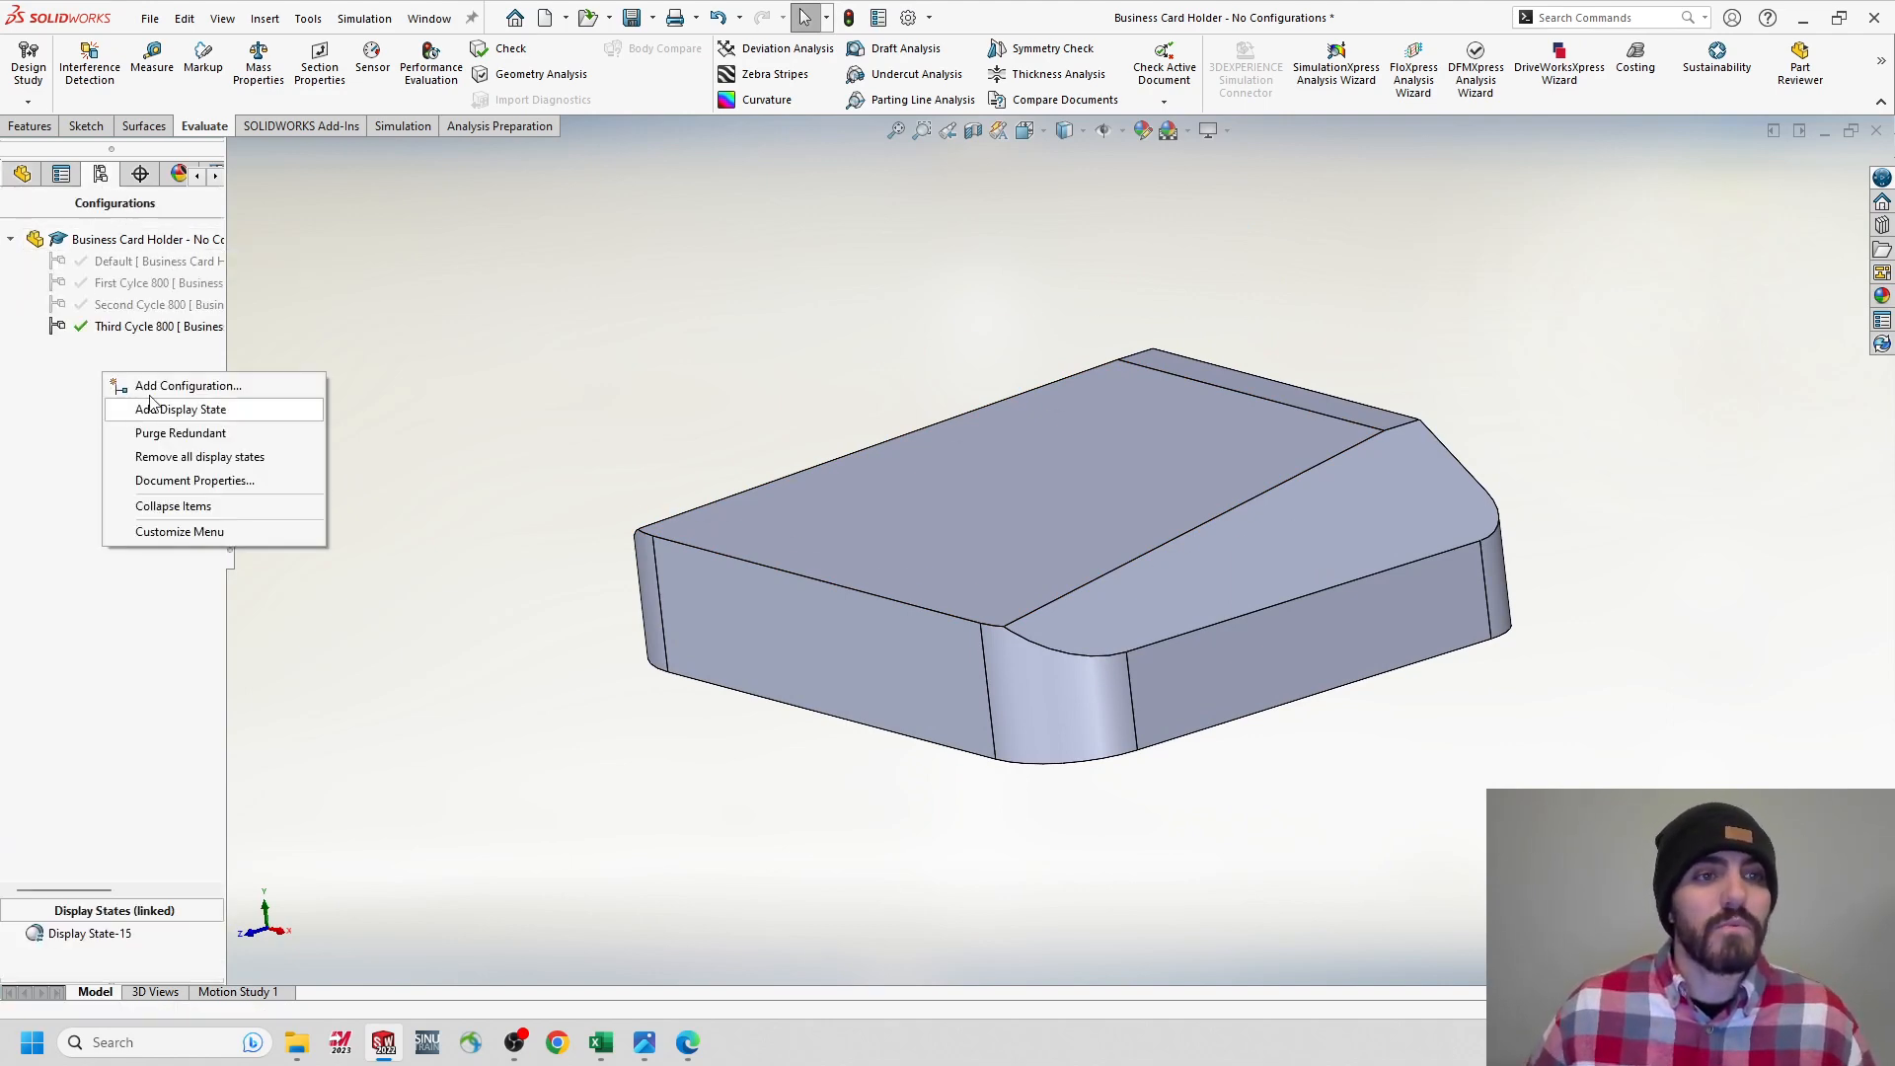
left_click(138, 387)
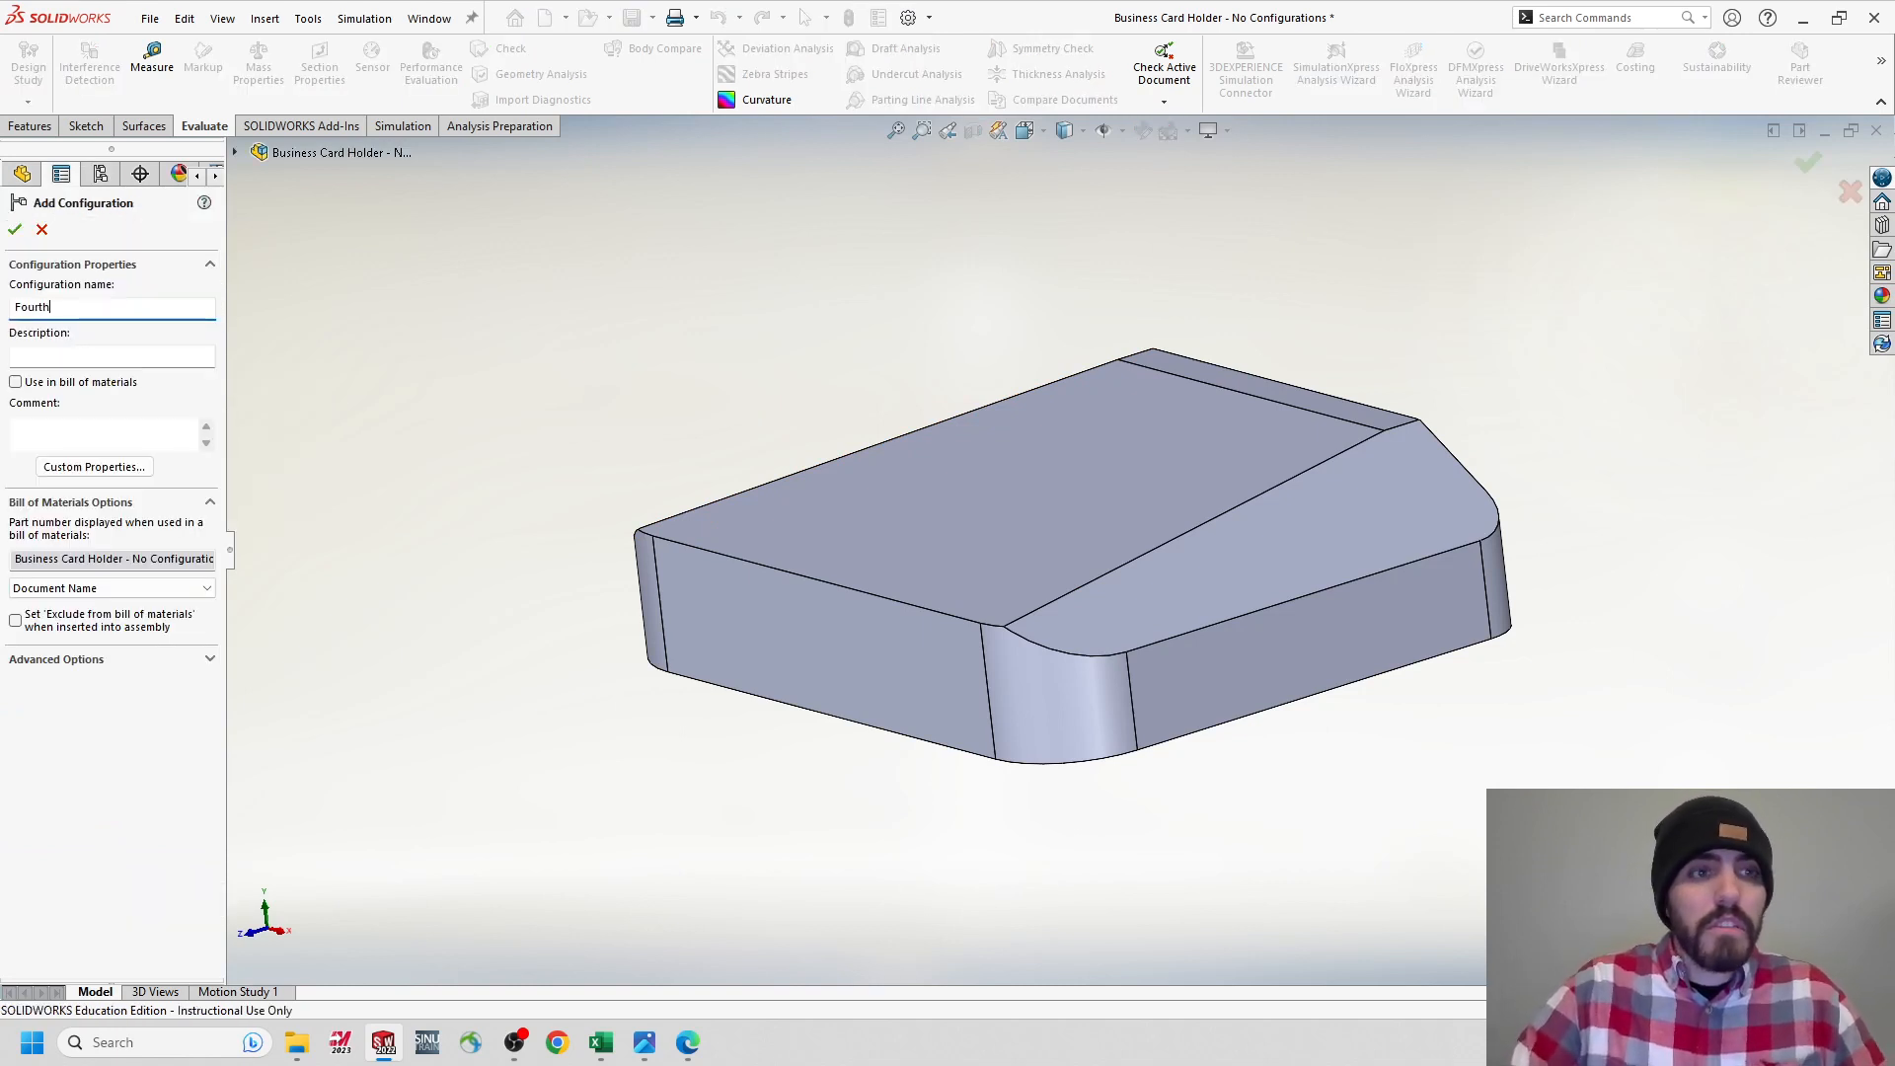
type("Fourth Cycle 6")
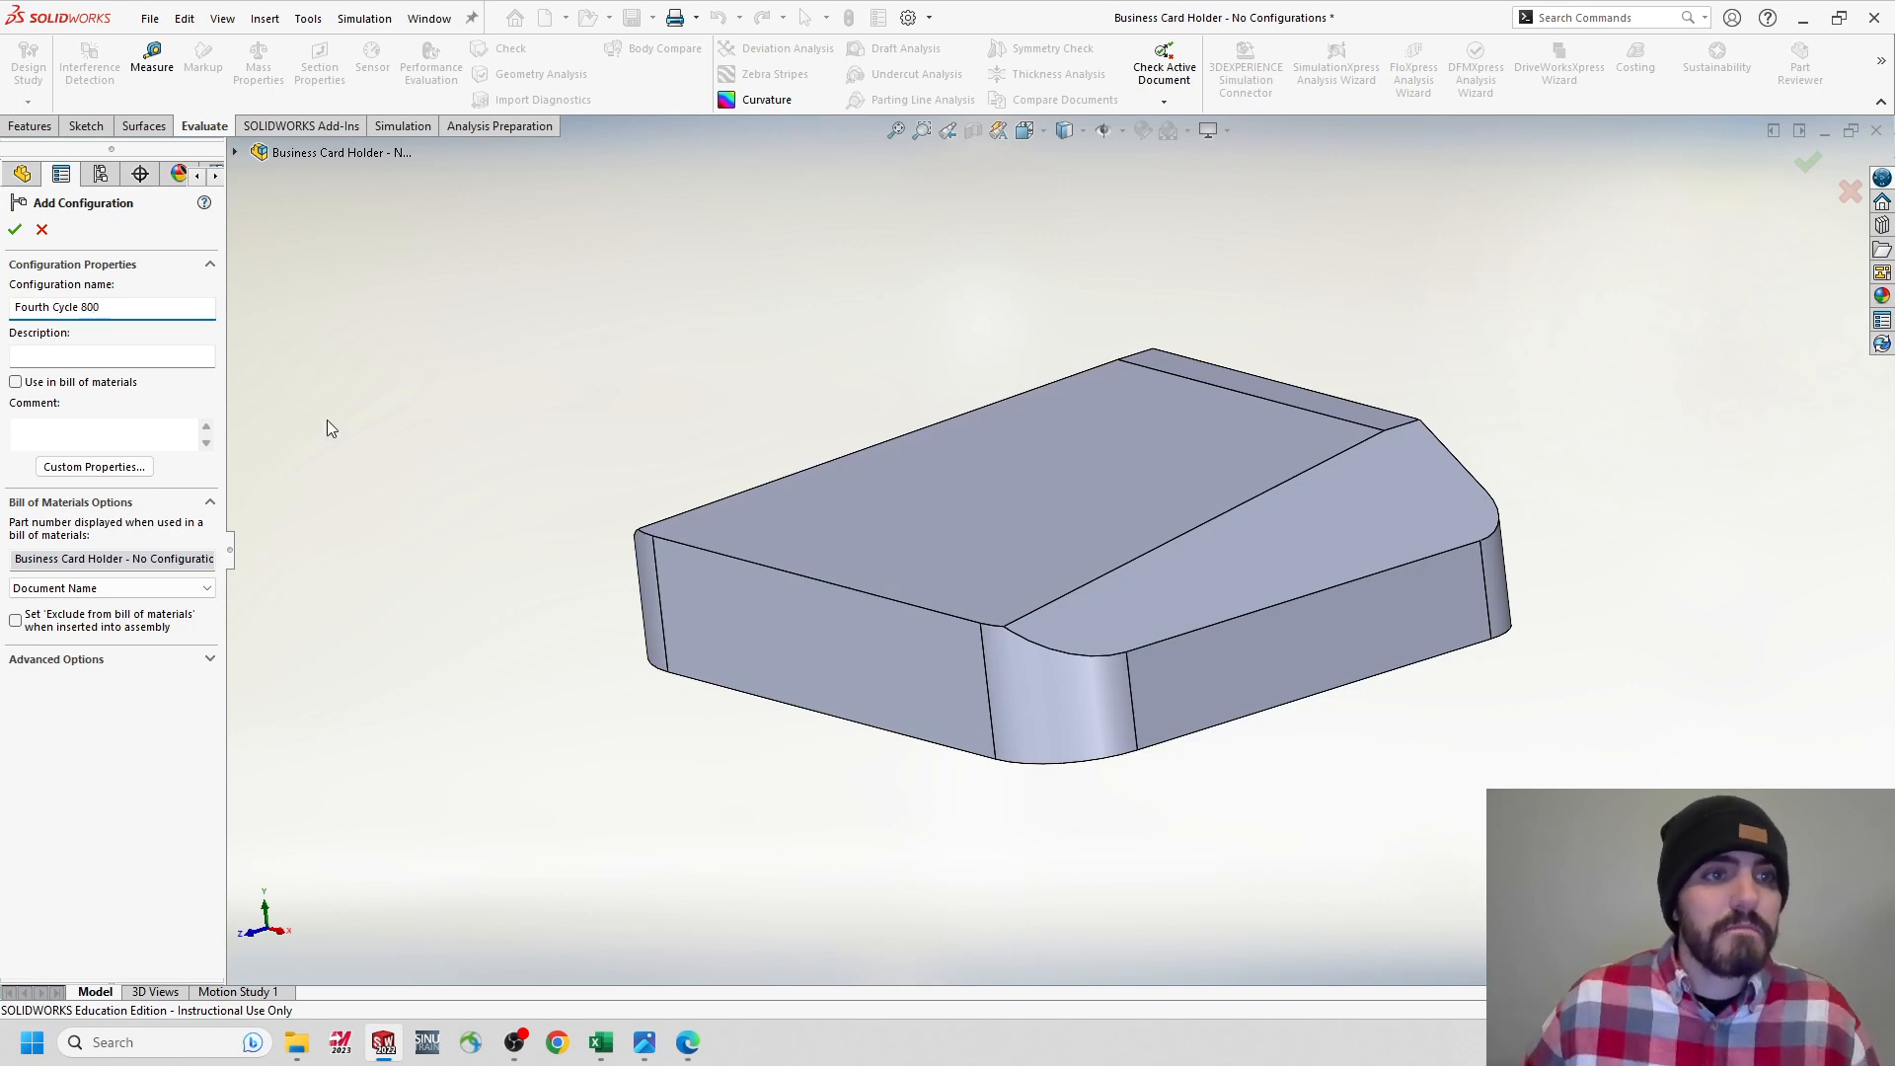
left_click(16, 230)
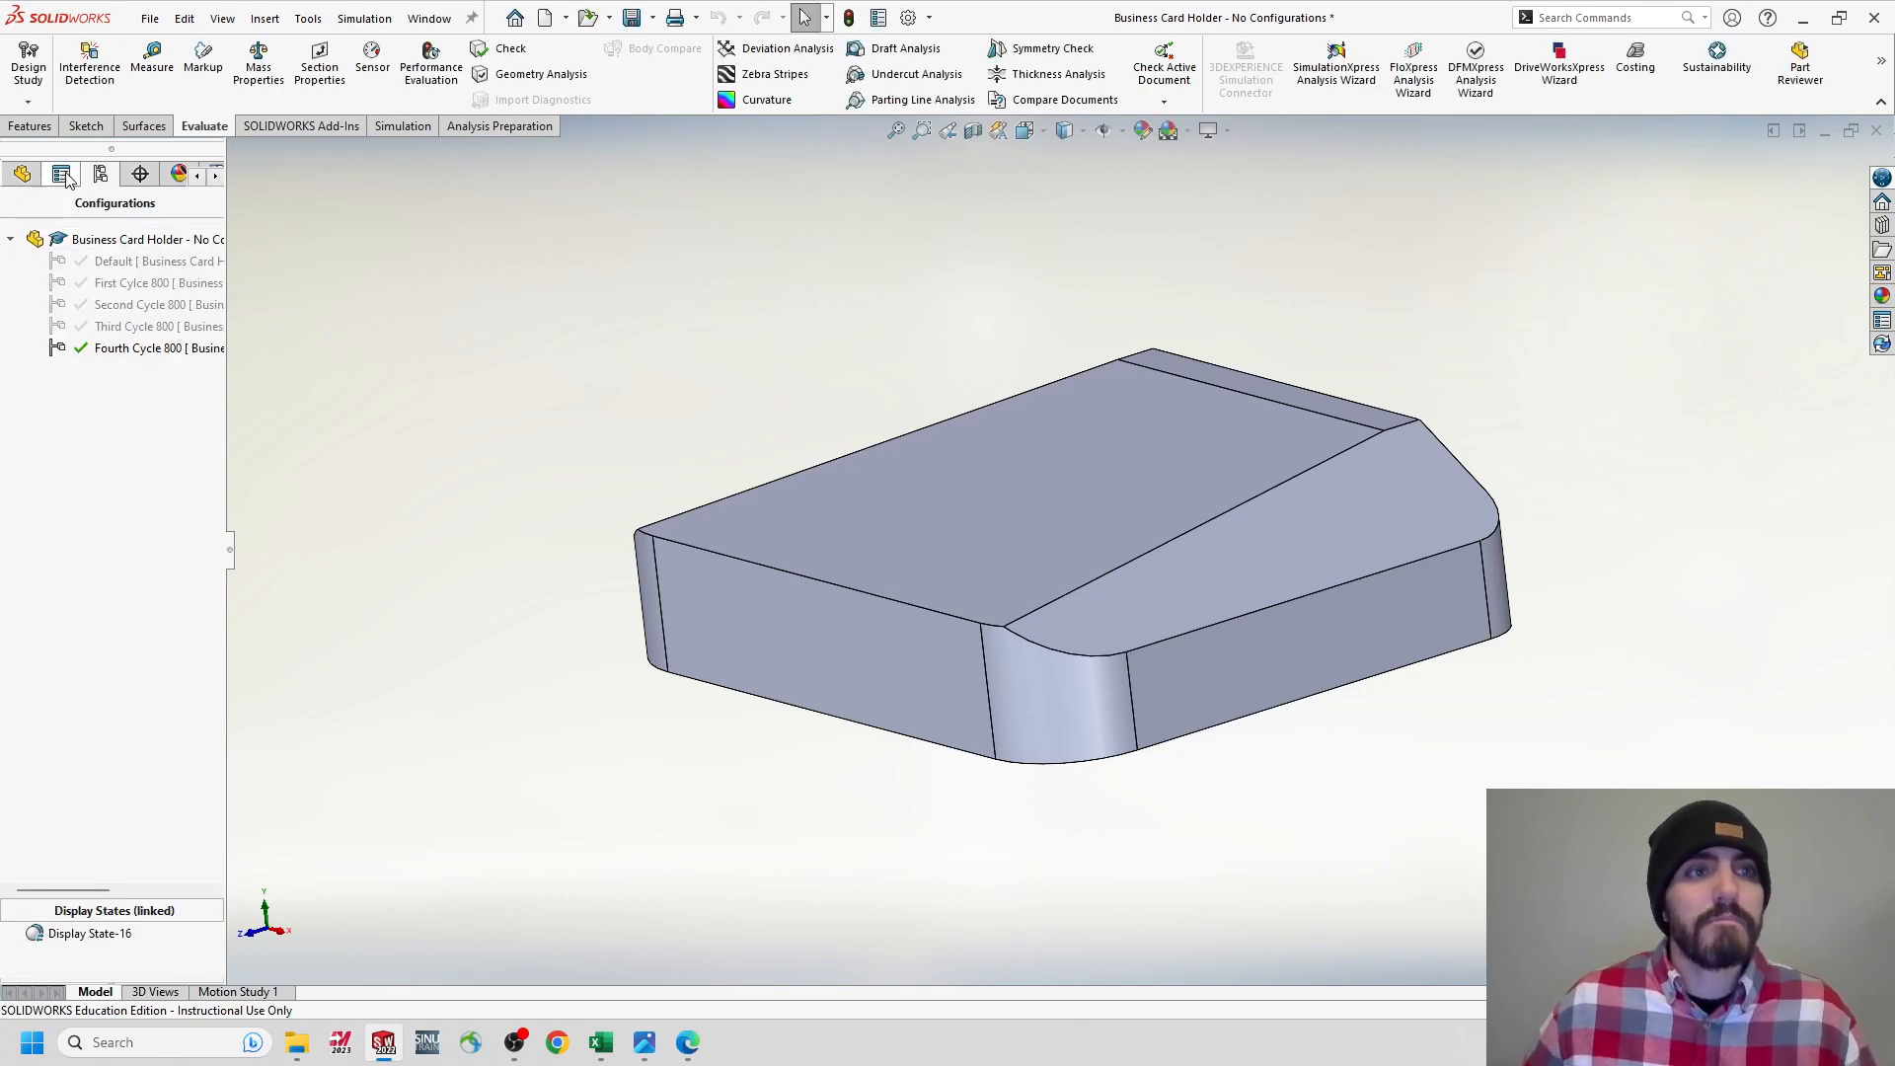
Unsuppress Cut-Extrude3 in the Fourth Cycle 800 configuration and view the angled face it cuts.
left_click(23, 176)
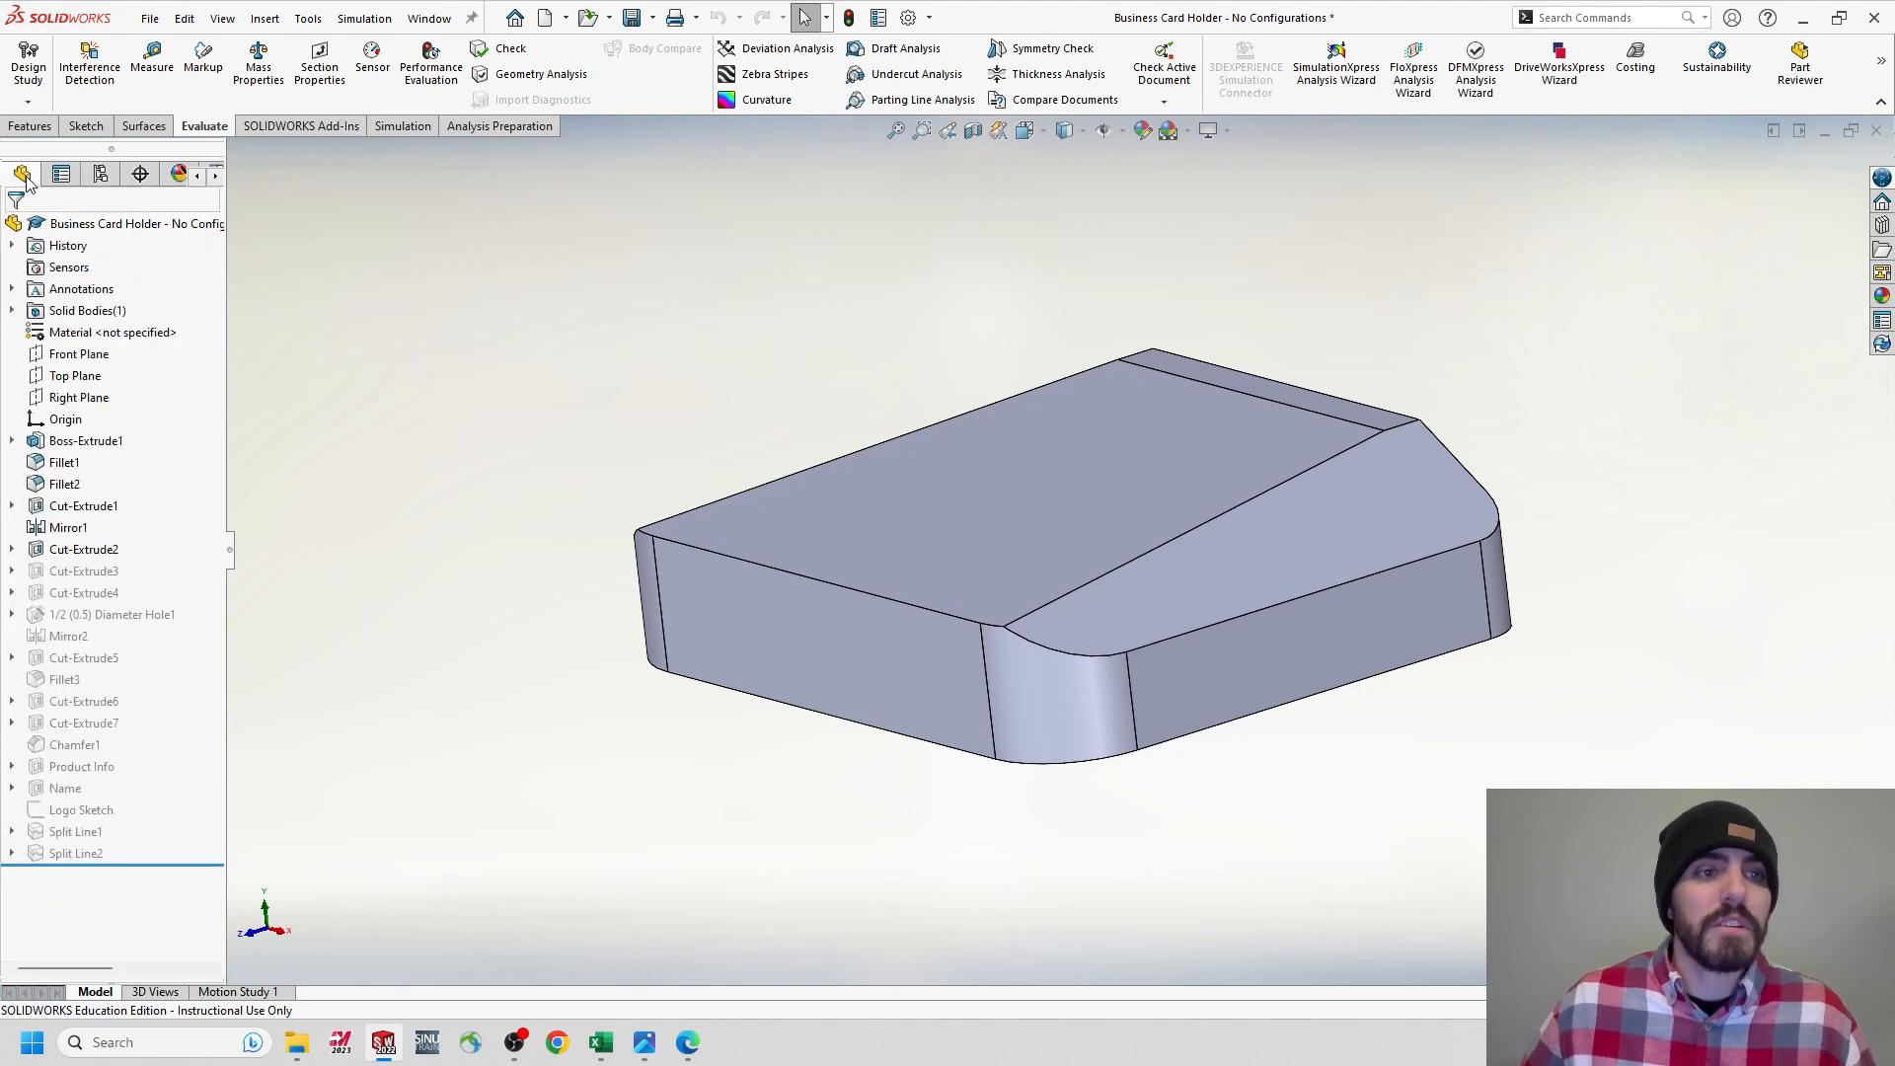
left_click(84, 572)
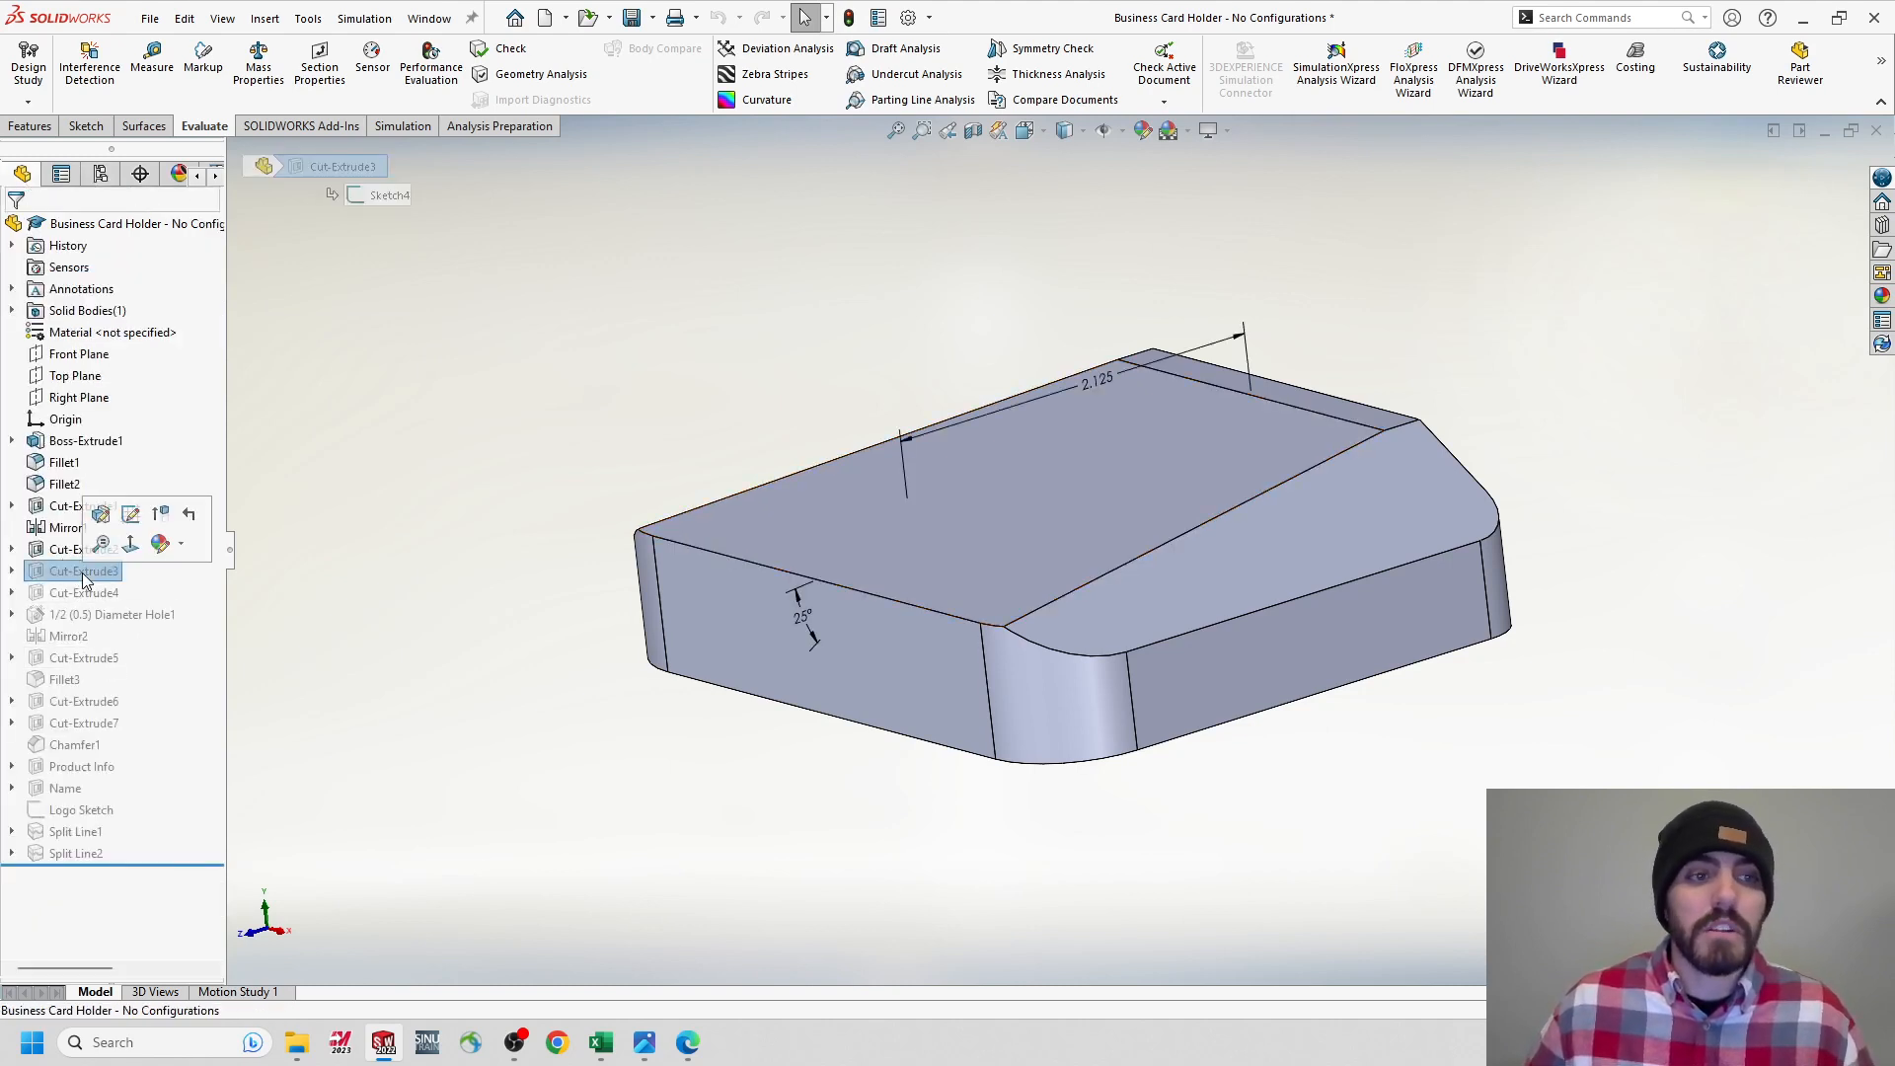
left_click(152, 511)
middle_click_drag(693, 466, 791, 584)
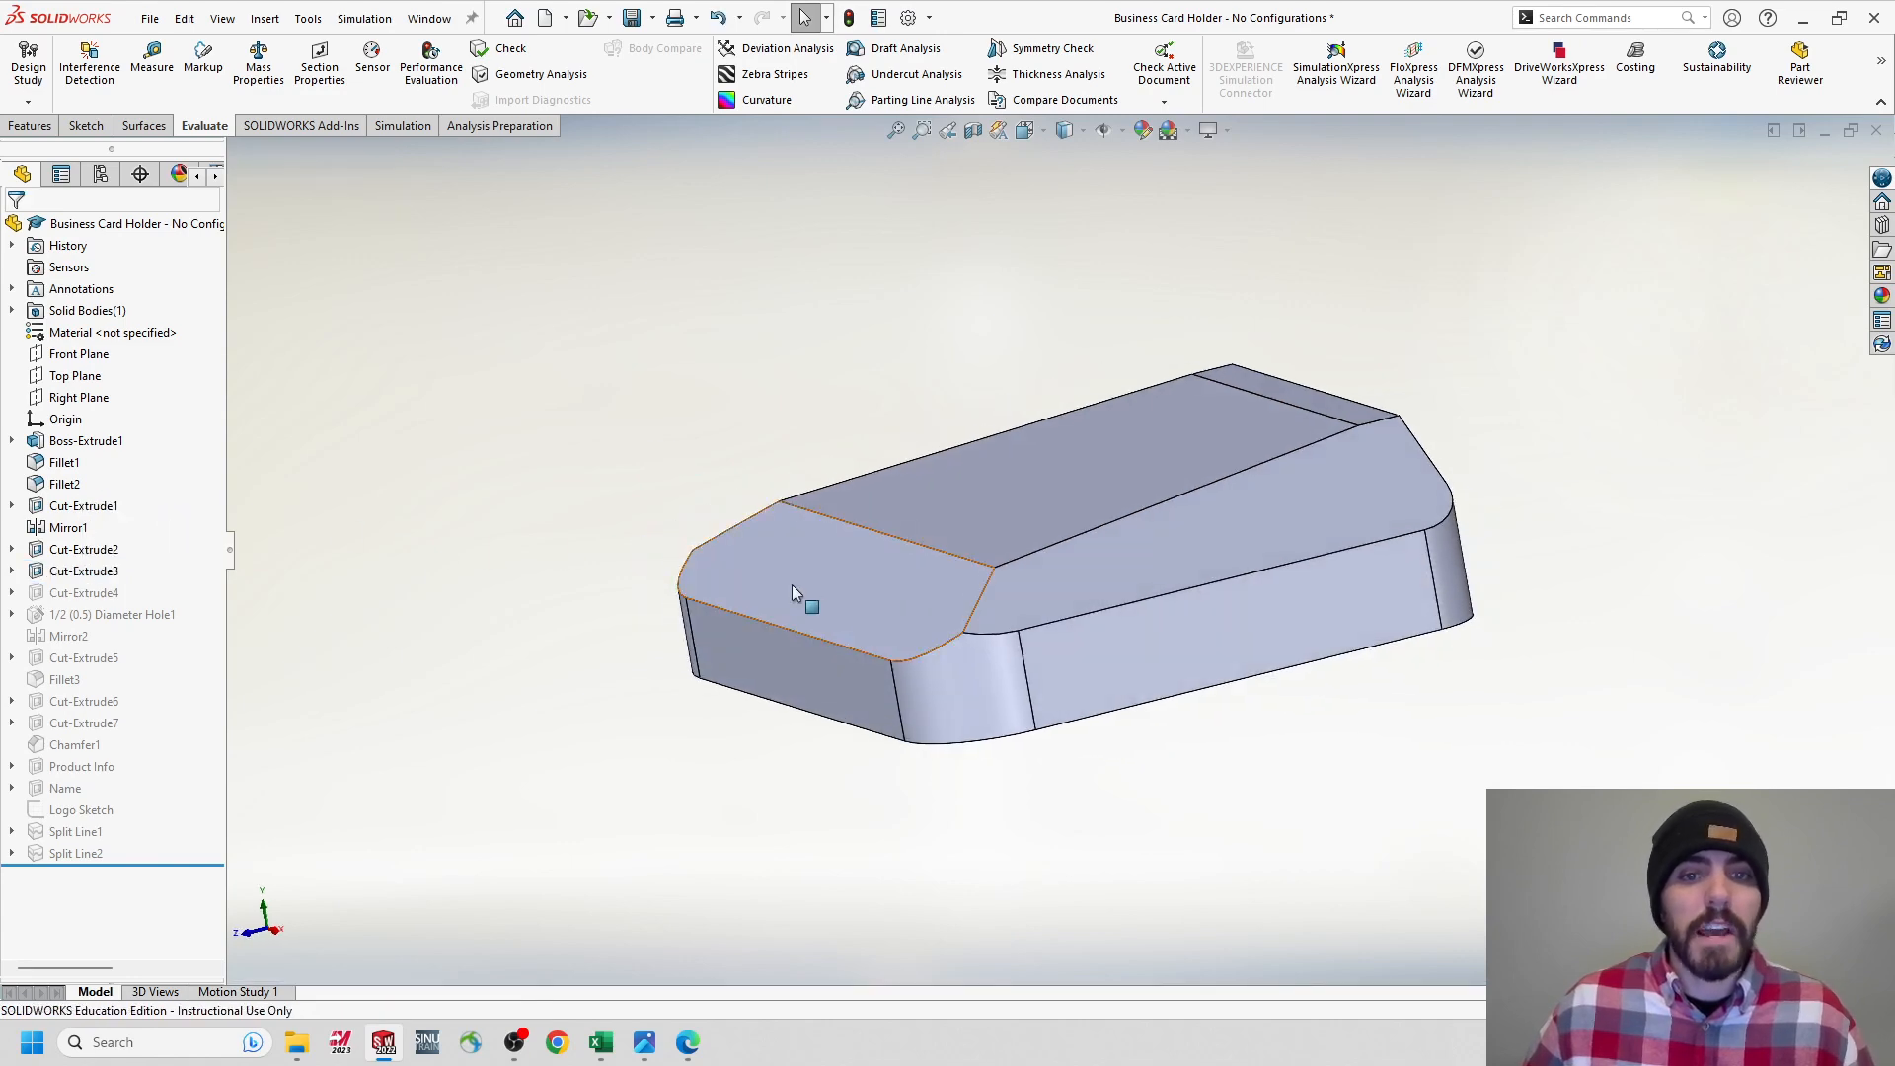
Check the angled face cut by Cut-Extrude3 and add a configuration named "Fifth Cycle 800" to the business card holder part.
left_click(792, 584)
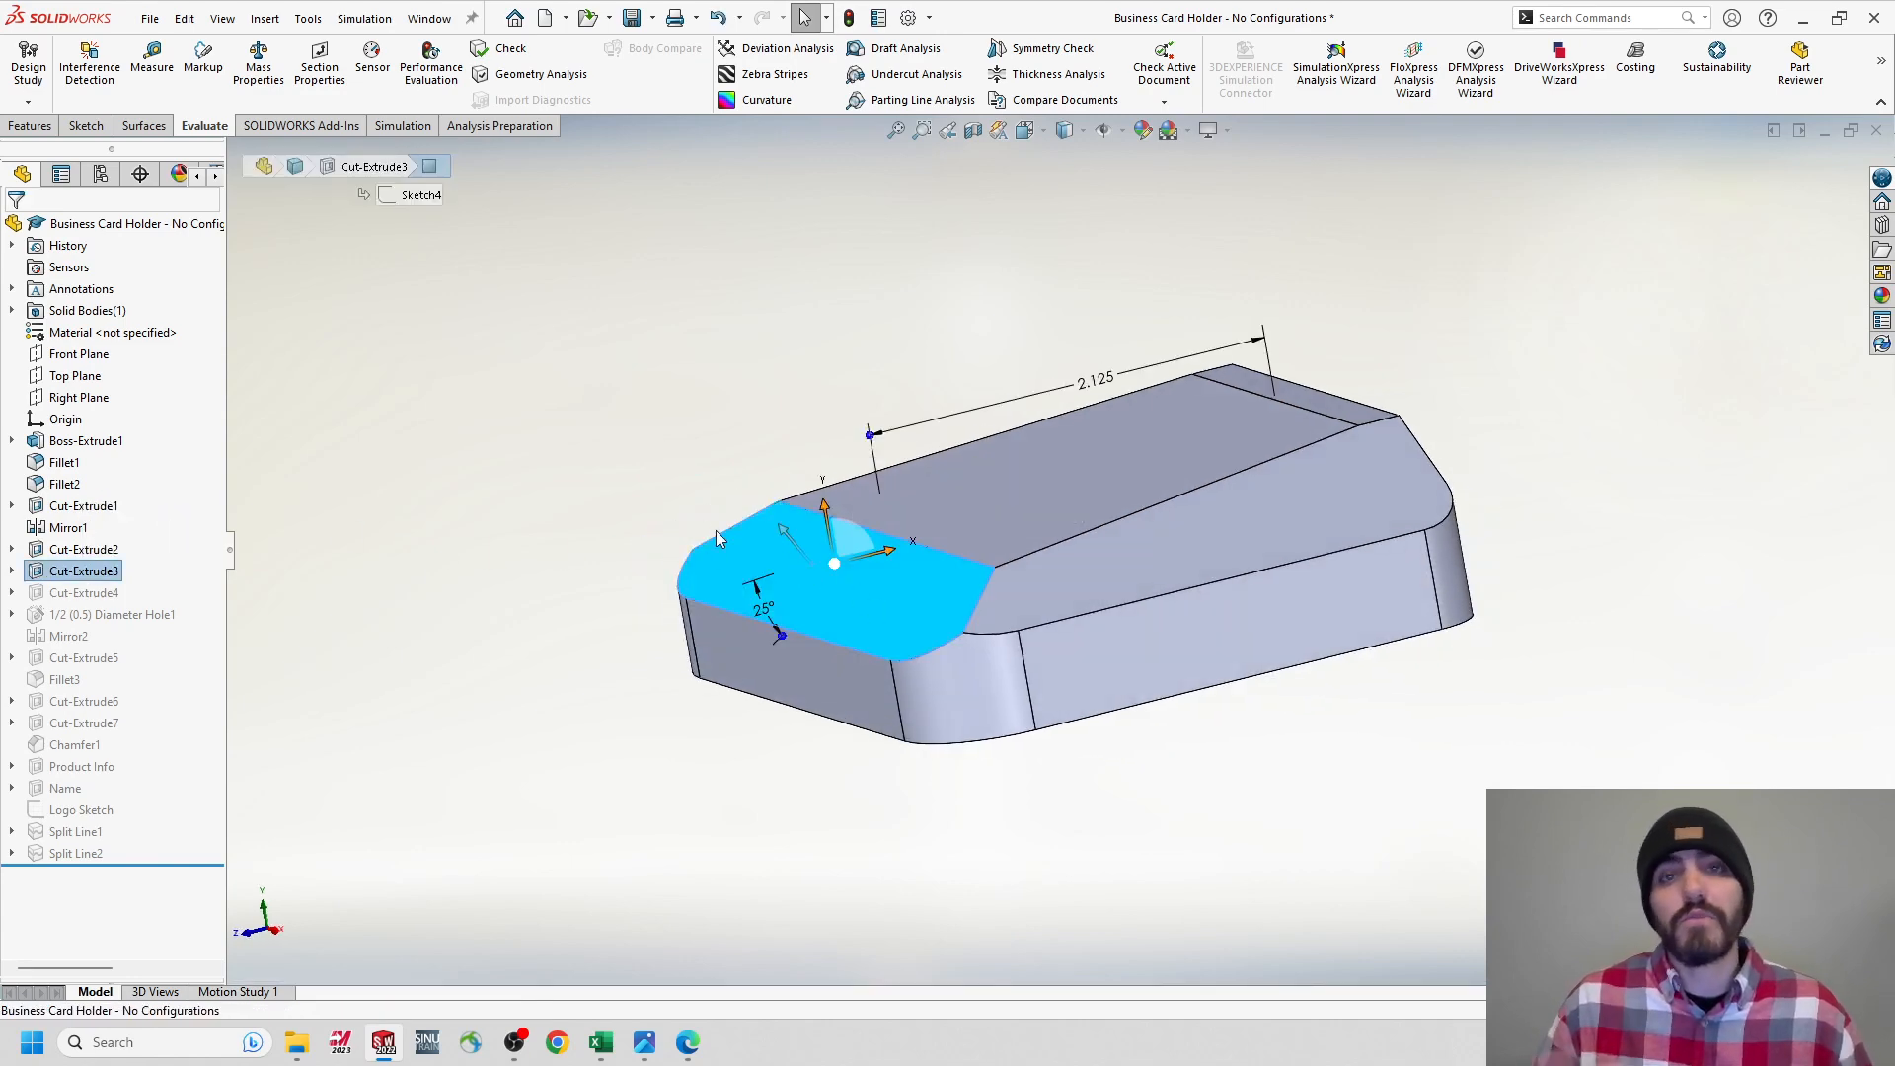
left_click(693, 473)
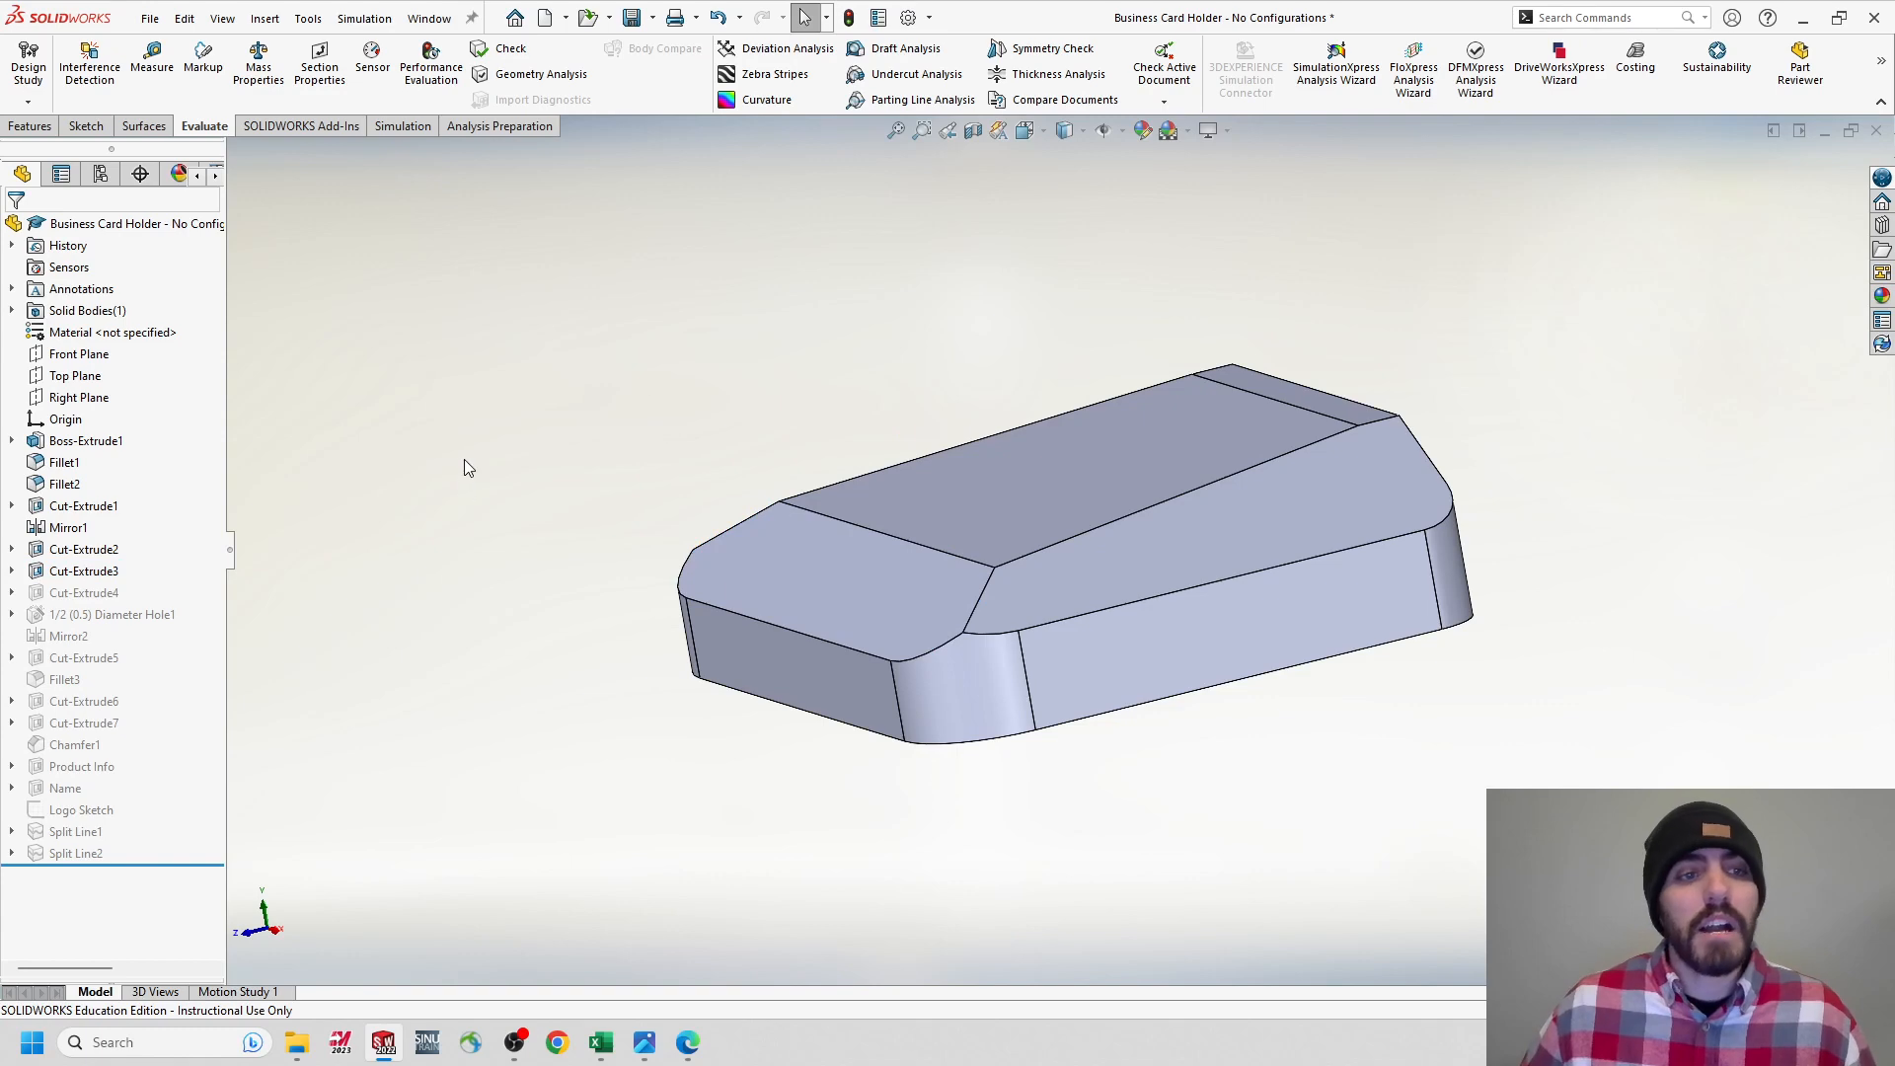
left_click(100, 174)
right_click(95, 391)
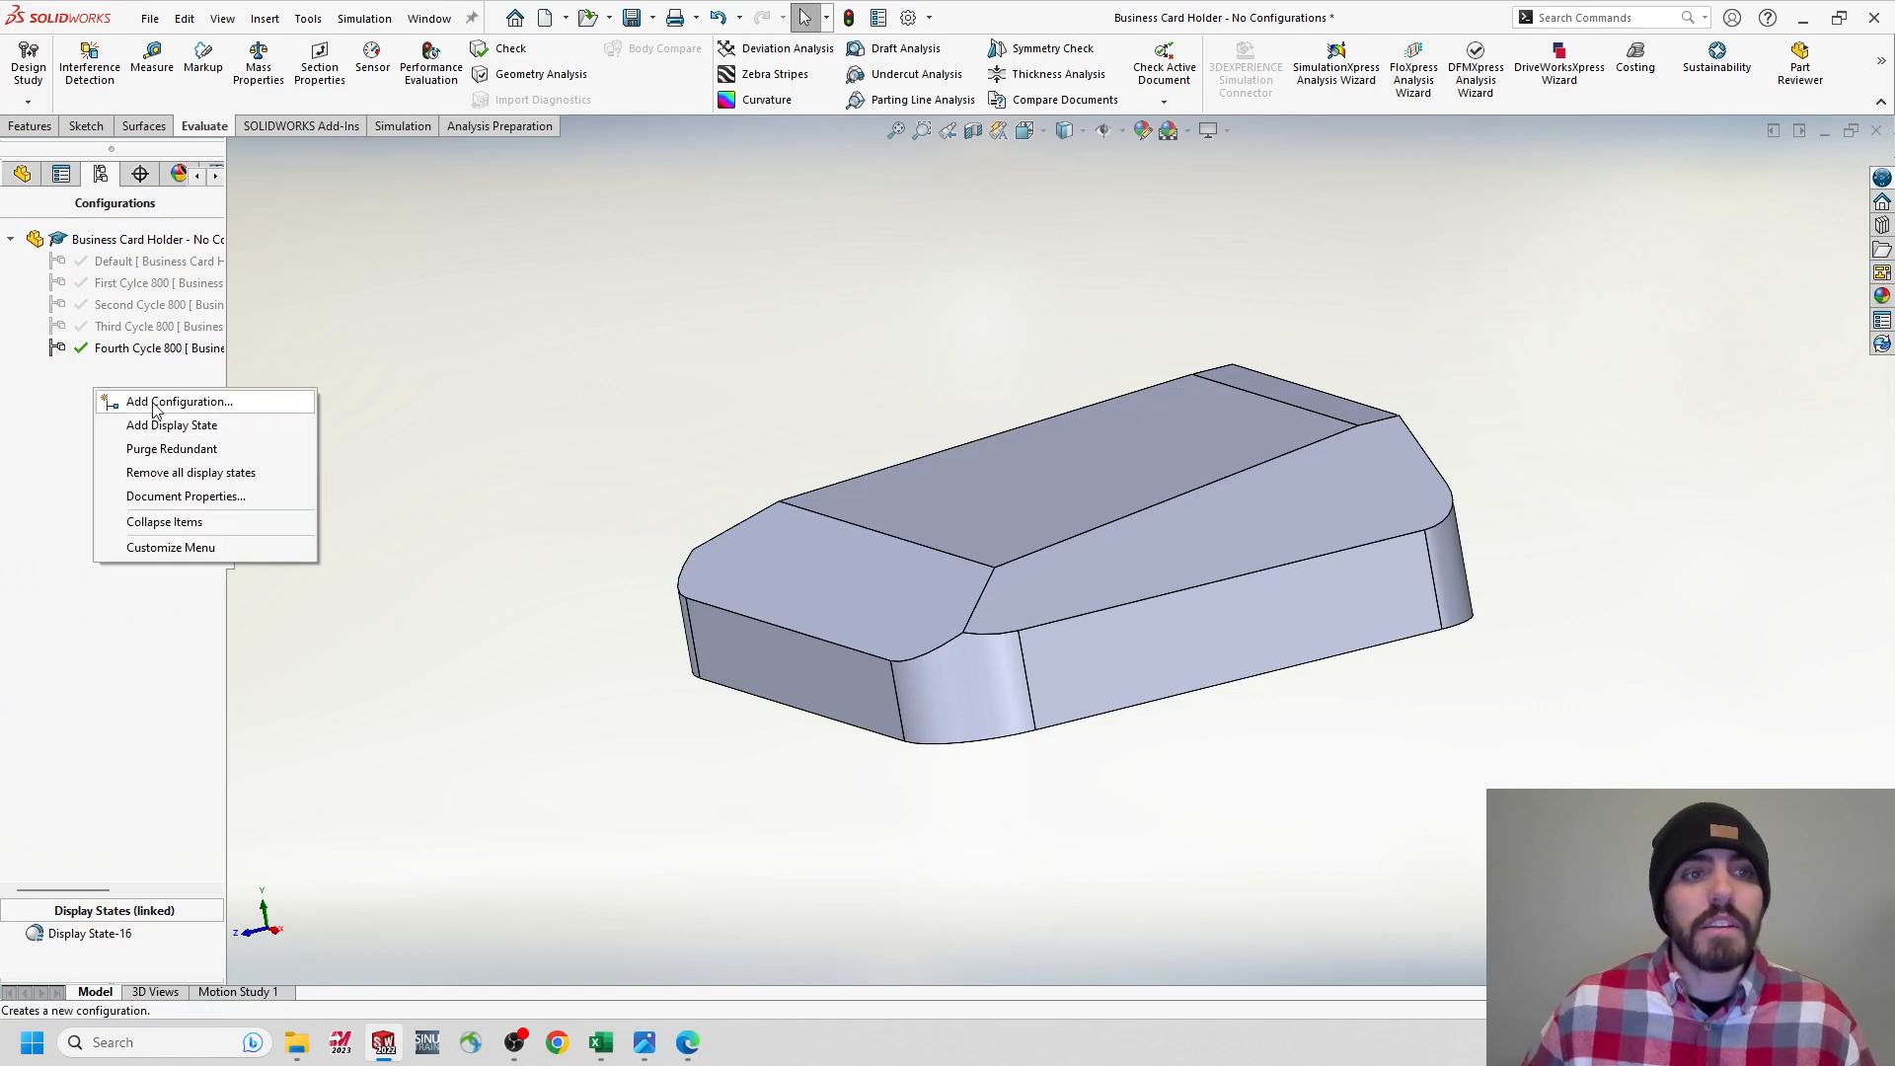
left_click(155, 403)
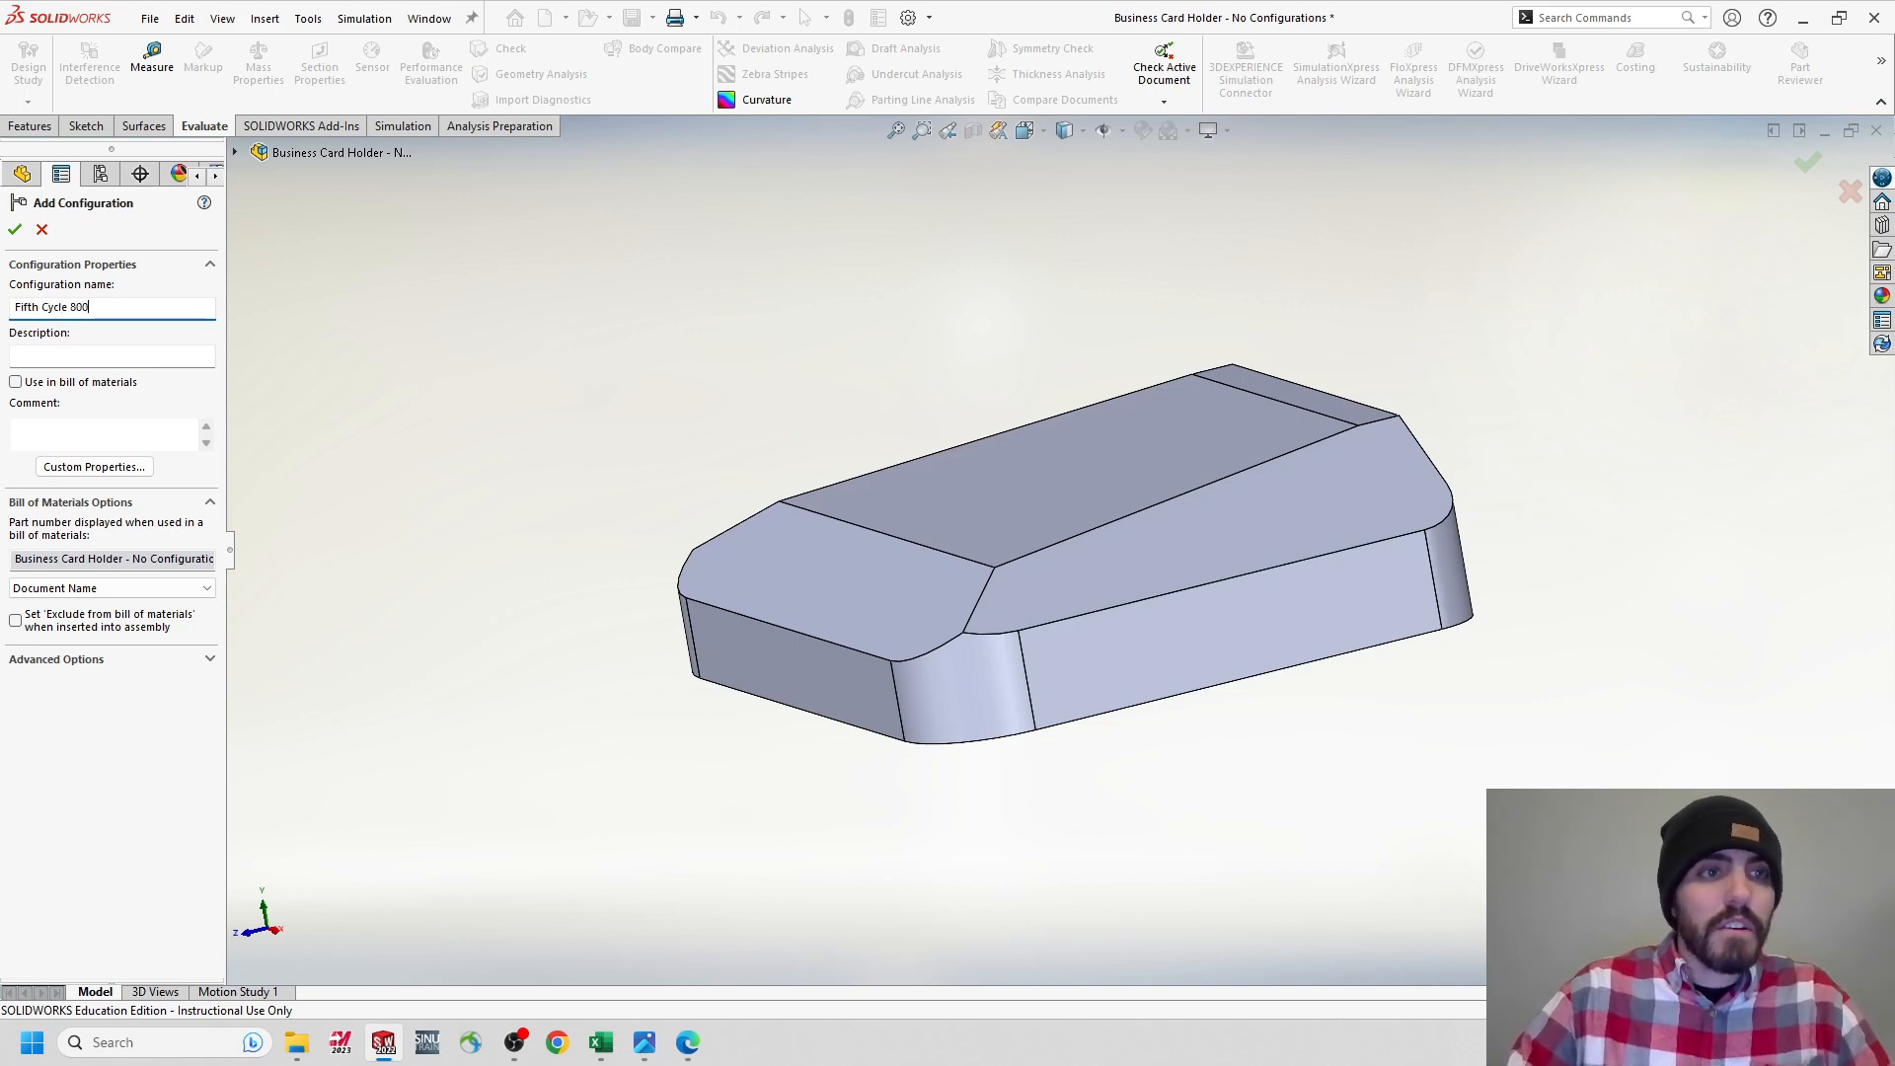
left_click(15, 229)
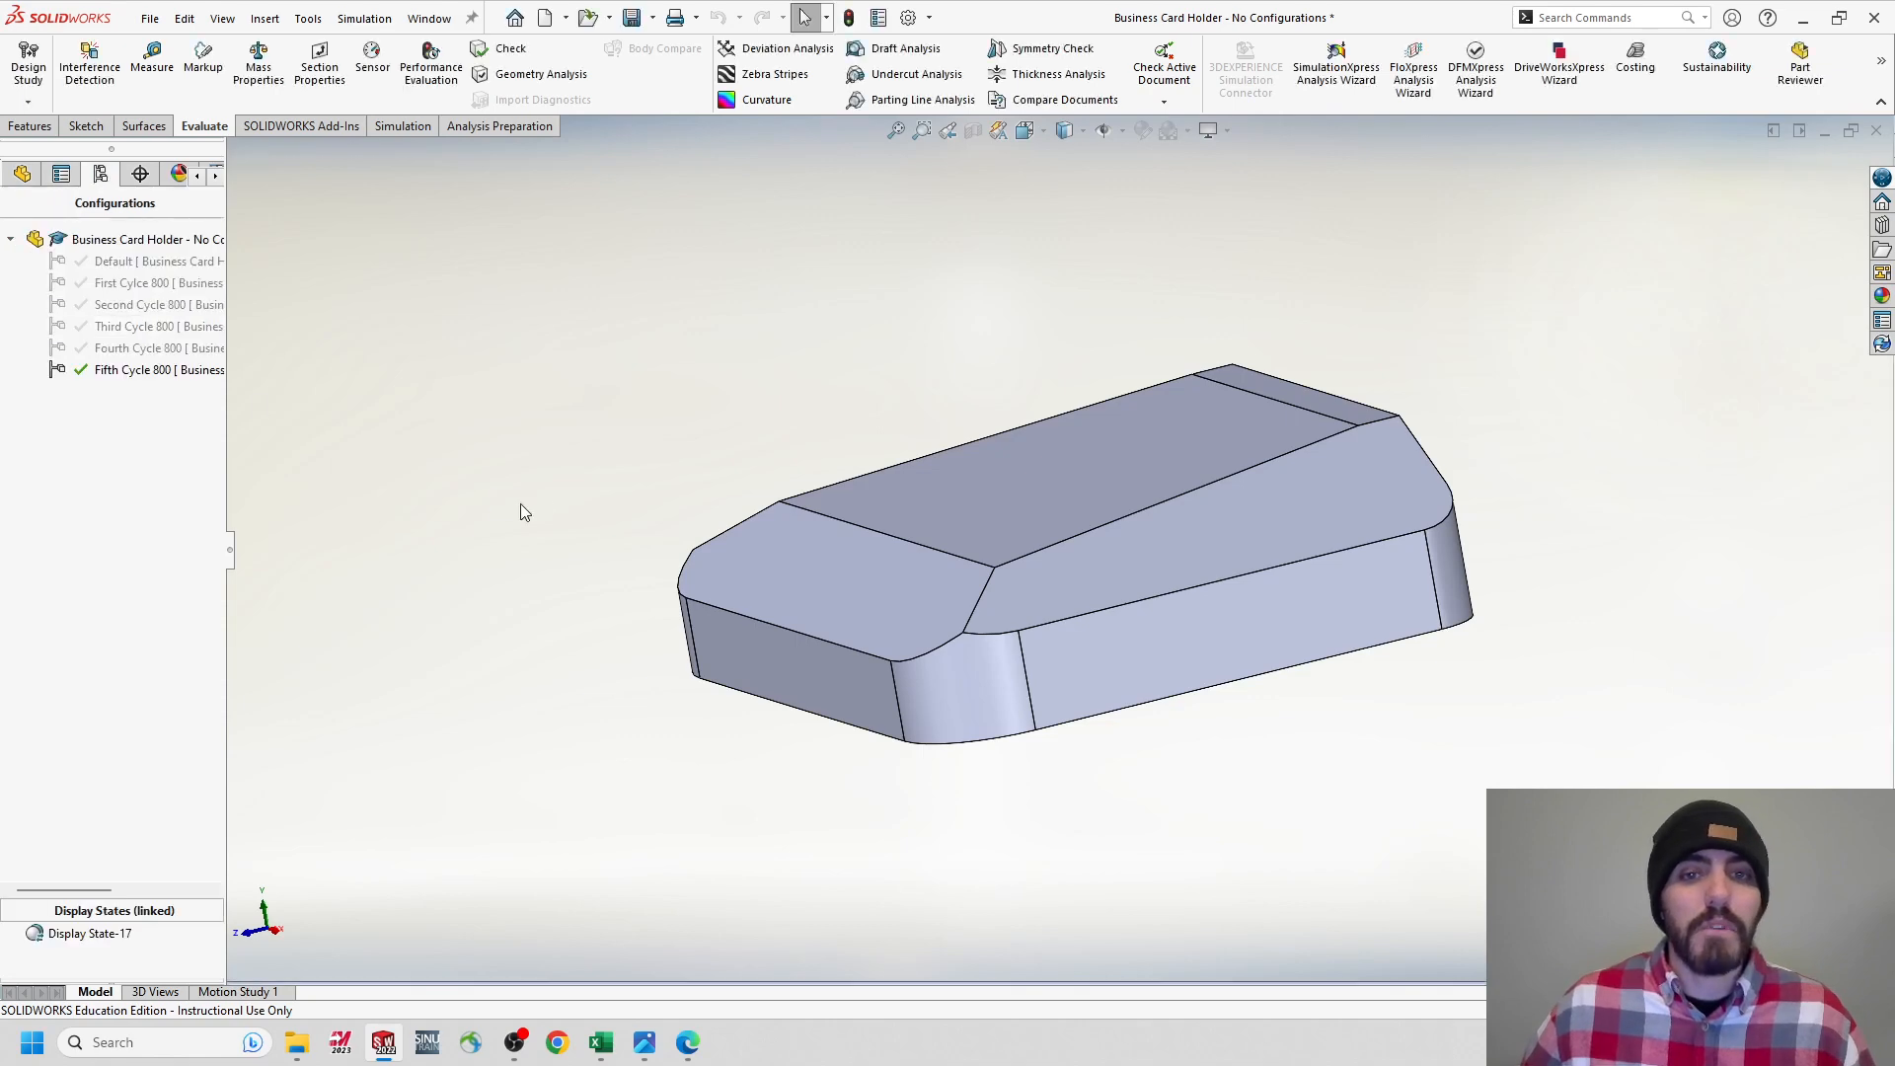
Unsuppress Cut-Extrude4 in the Fifth Cycle 800 configuration and inspect the part's side, top and front sloped faces.
left_click(27, 176)
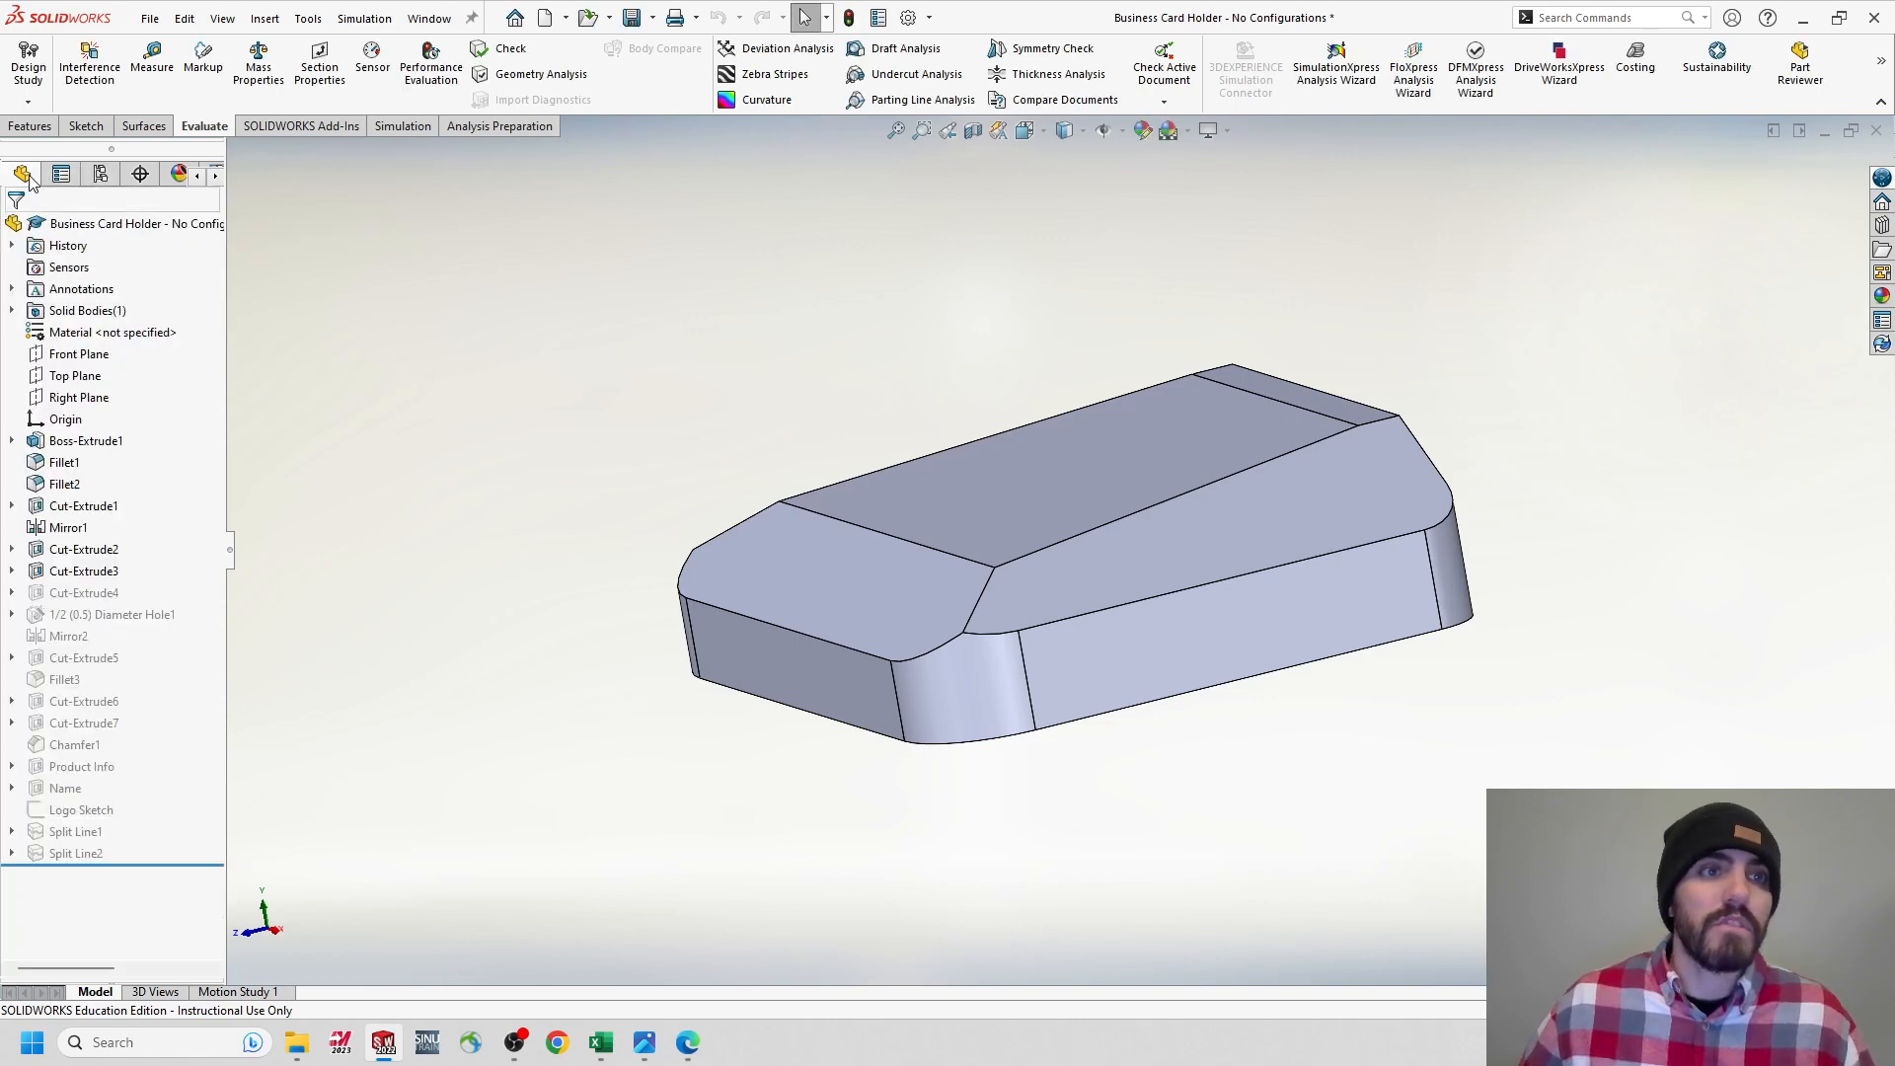
left_click(77, 595)
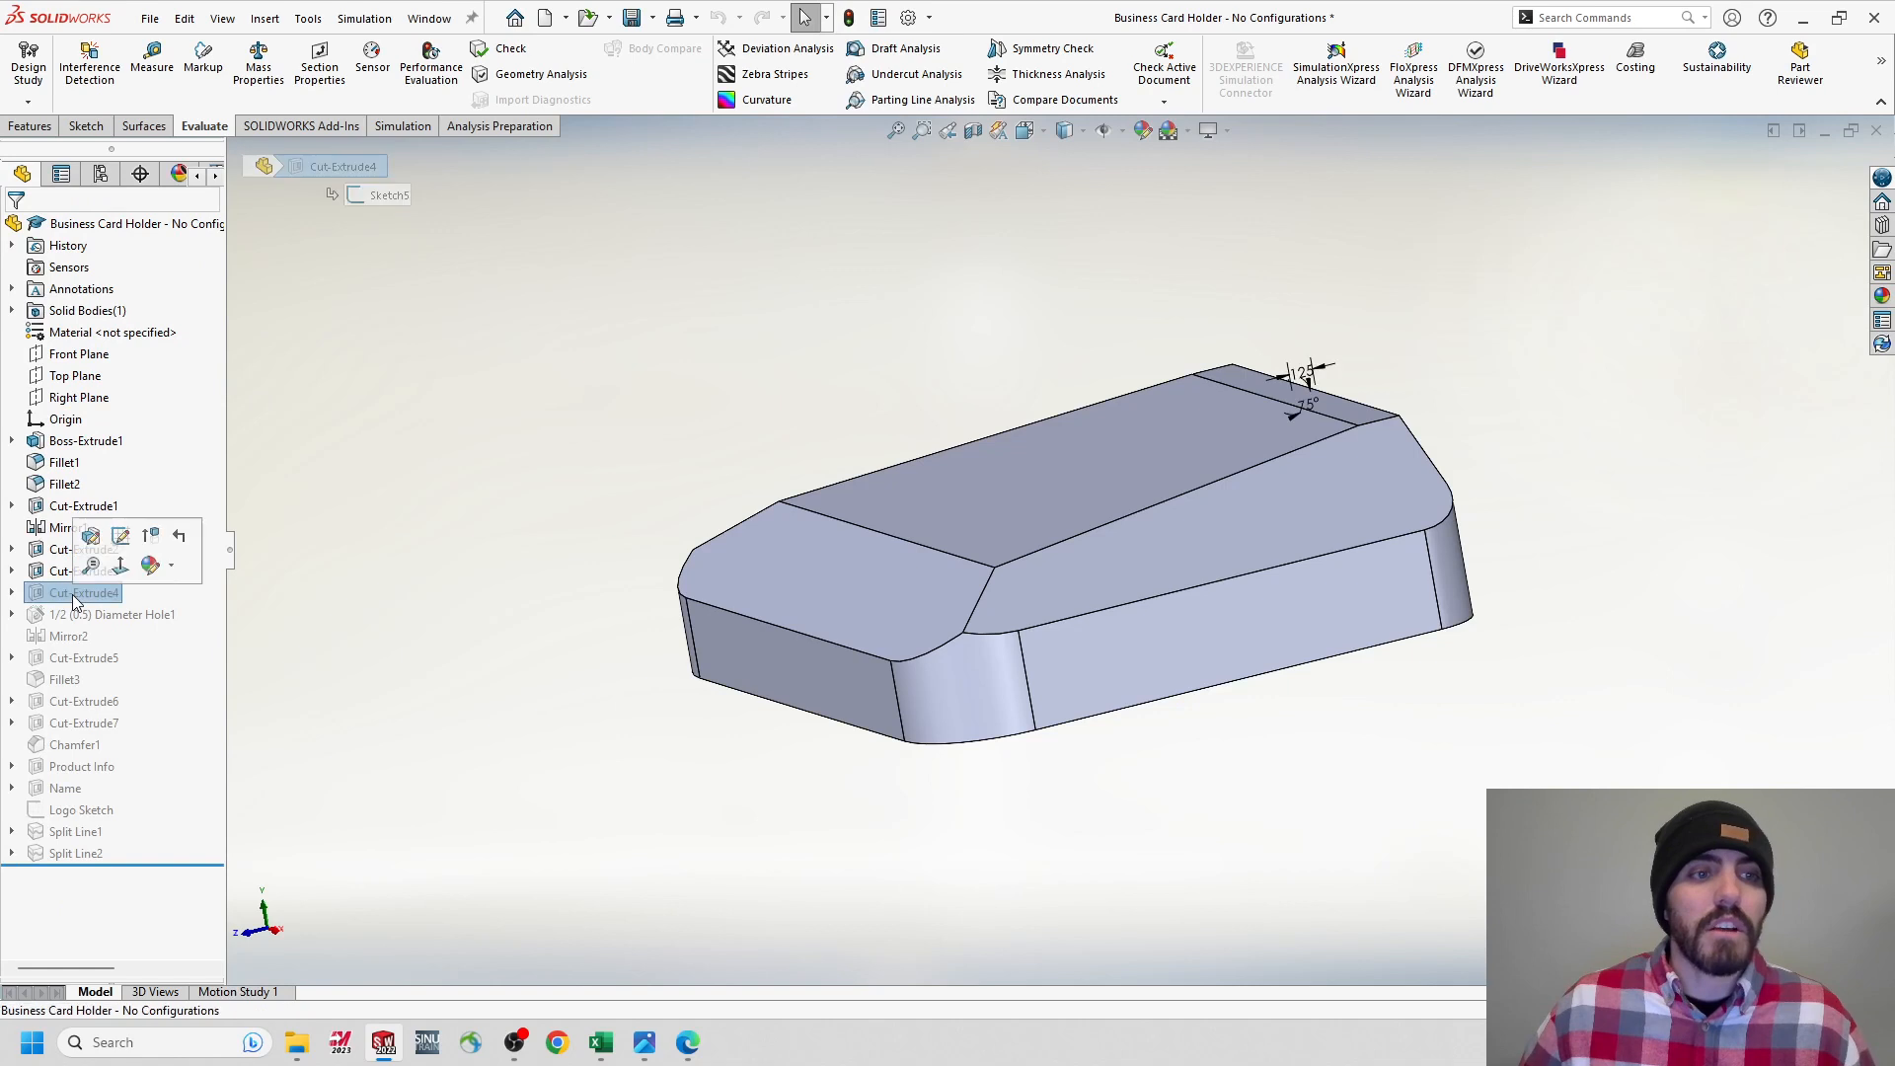
left_click(151, 543)
middle_click_drag(870, 434, 1252, 482)
middle_click_drag(986, 419, 802, 398)
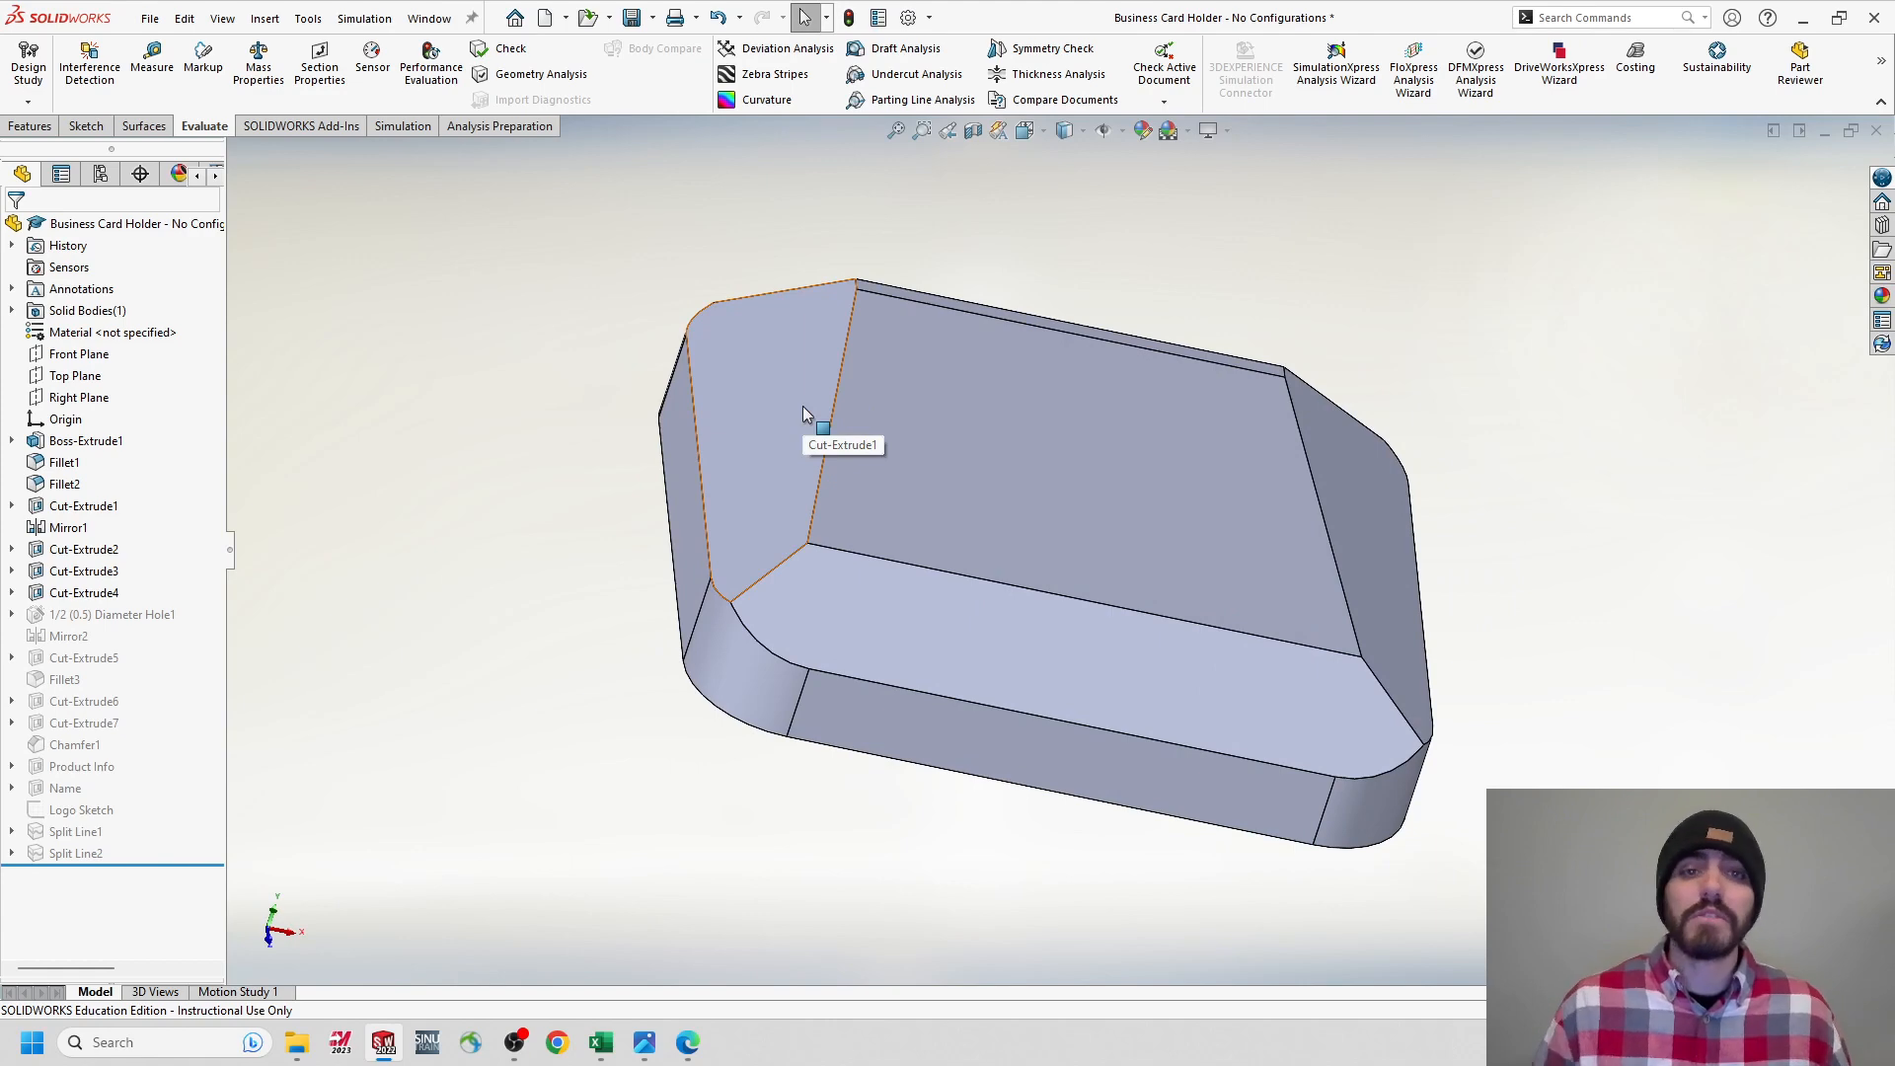
left_click(804, 408)
left_click(1140, 504)
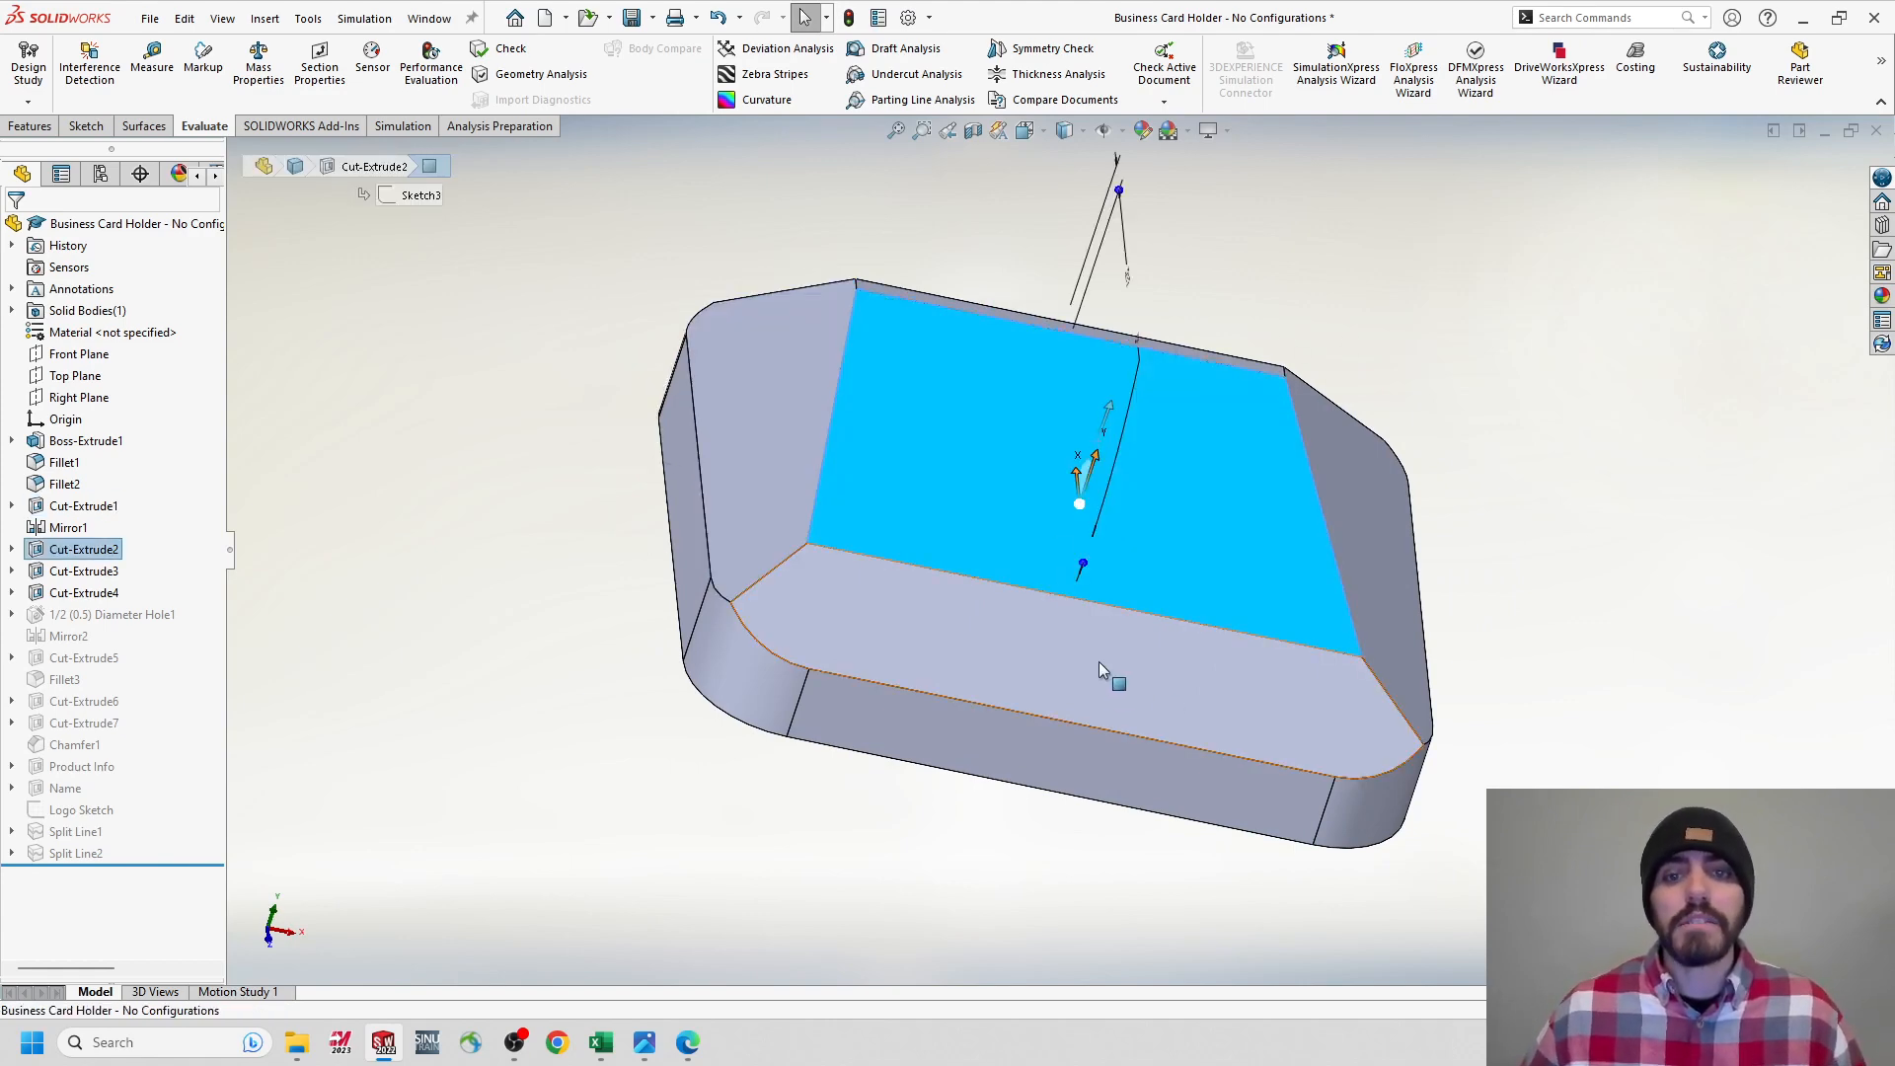
left_click(1051, 632)
middle_click_drag(1059, 531, 1025, 538)
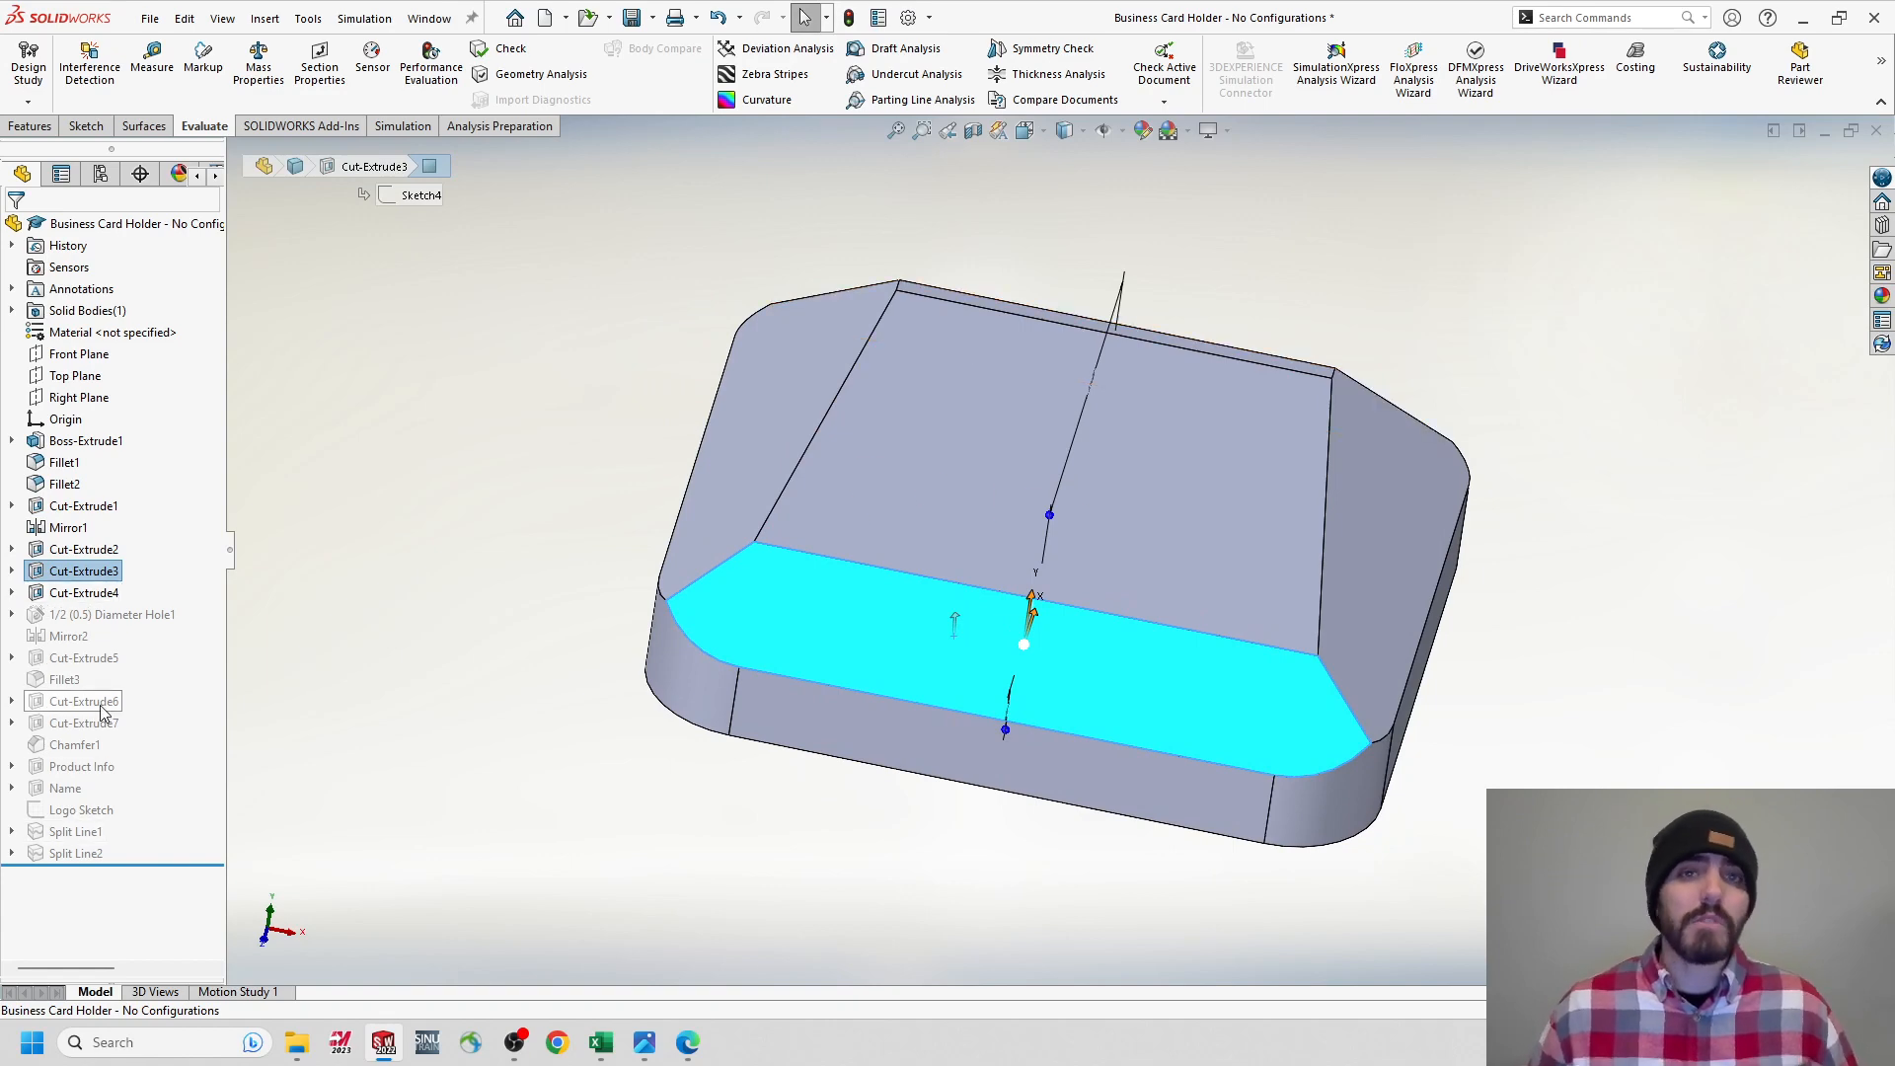
Activate the Default configuration and examine the finished part's pockets, holes and engraved text from several angles.
left_click(100, 175)
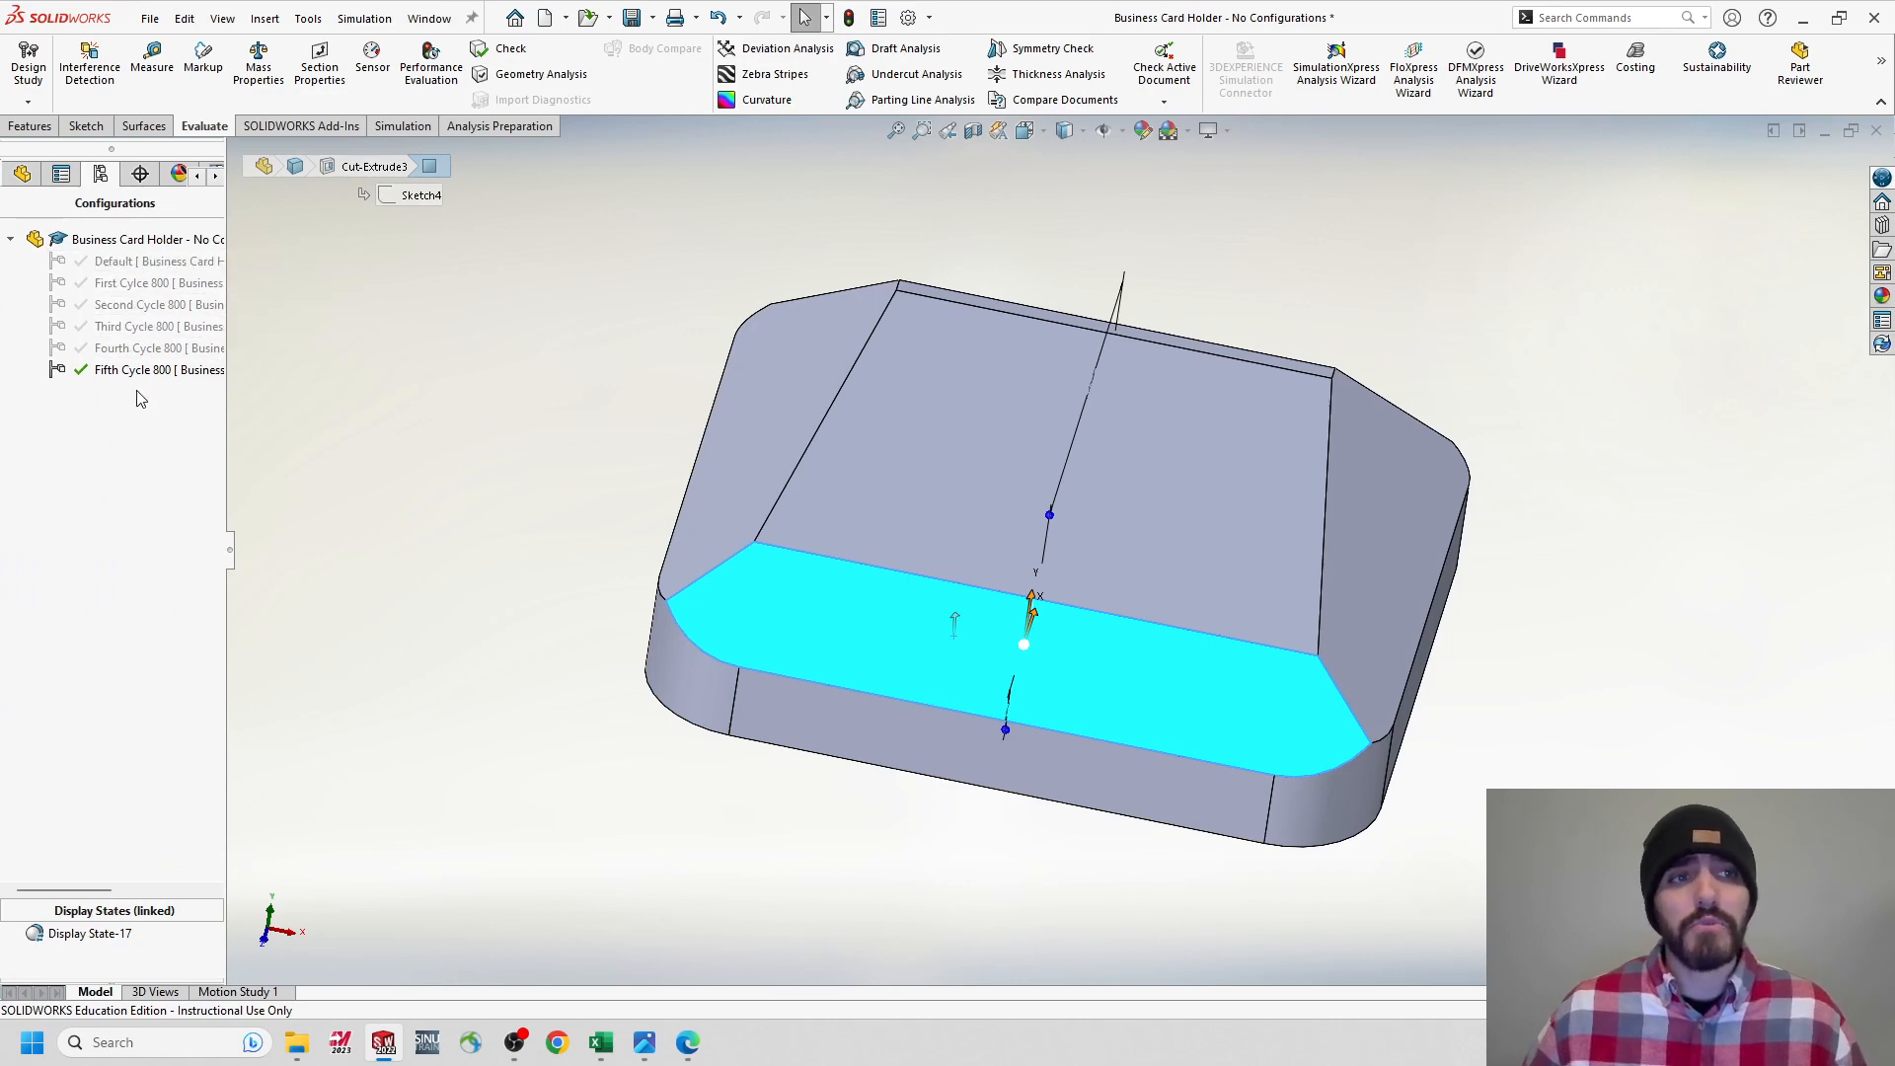
double_click(138, 262)
middle_click_drag(861, 501, 790, 434)
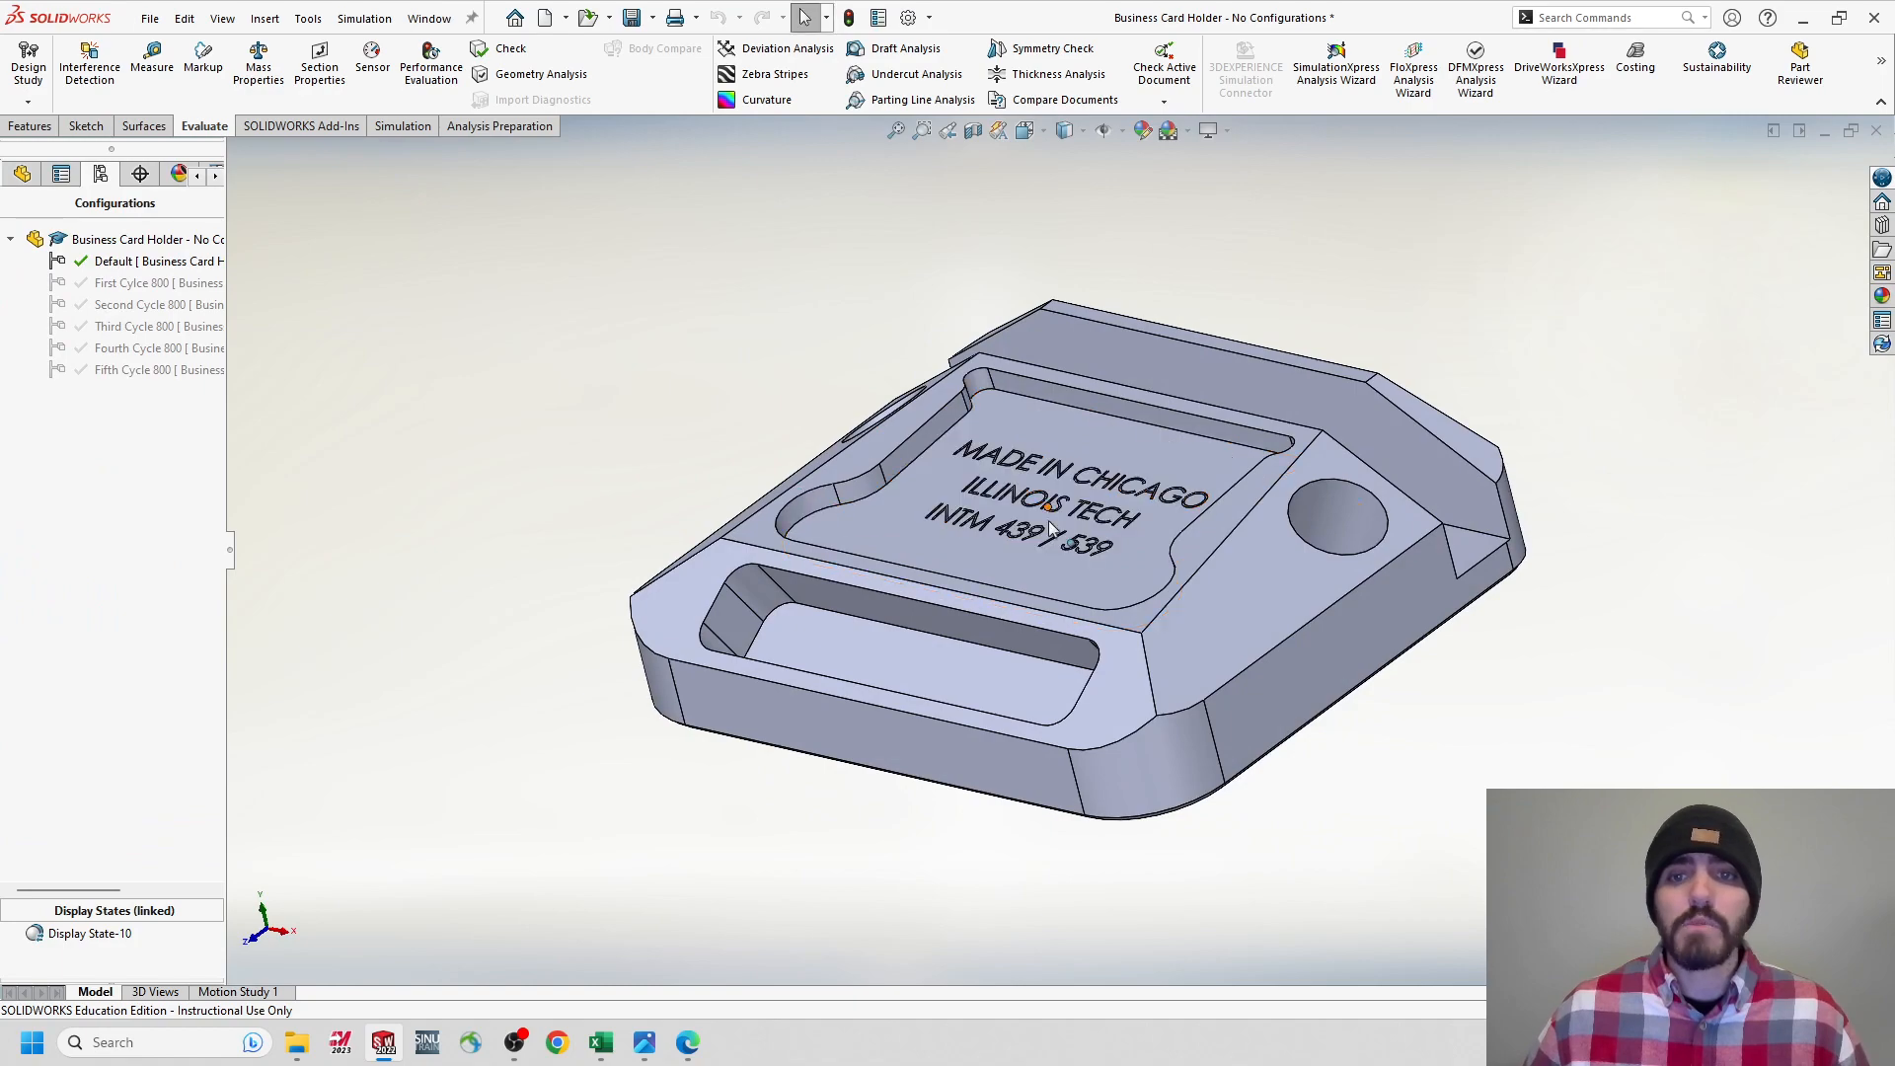
middle_click_drag(1086, 371, 1253, 462)
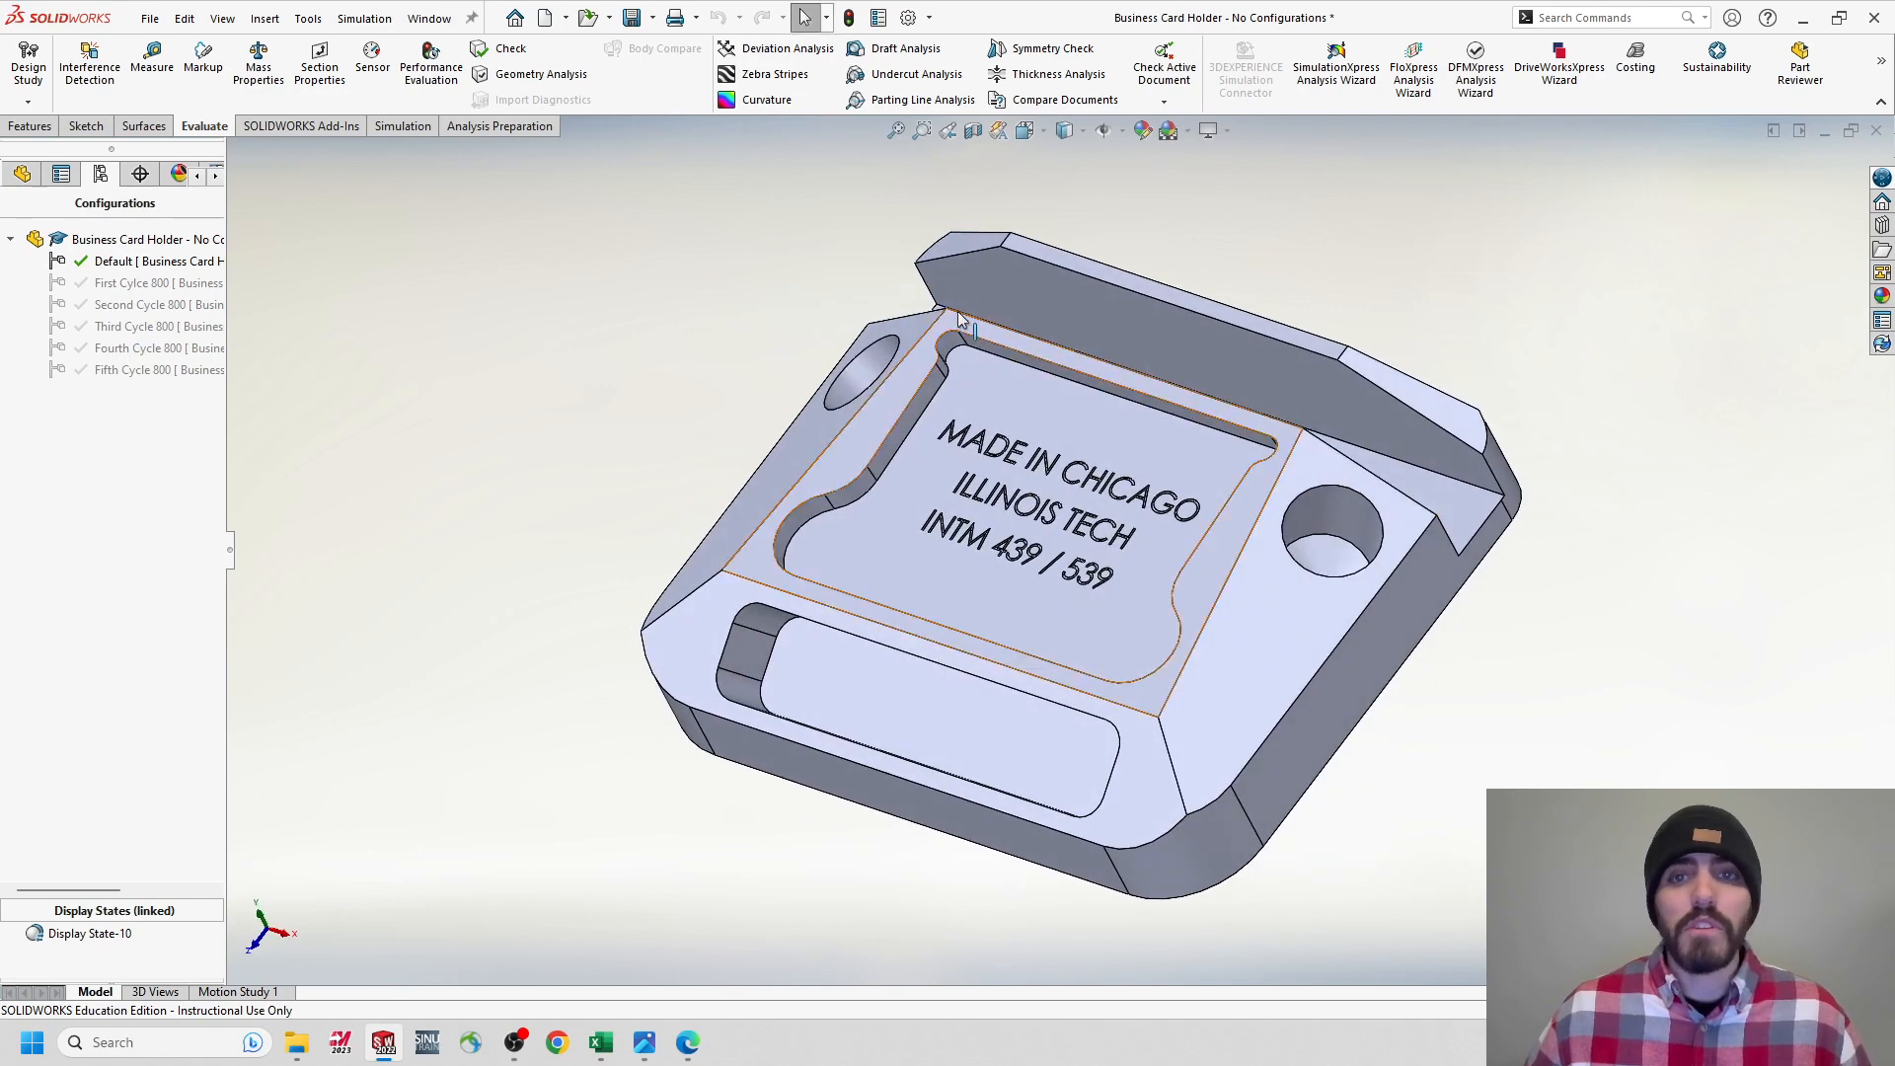
middle_click_drag(837, 415, 1083, 626)
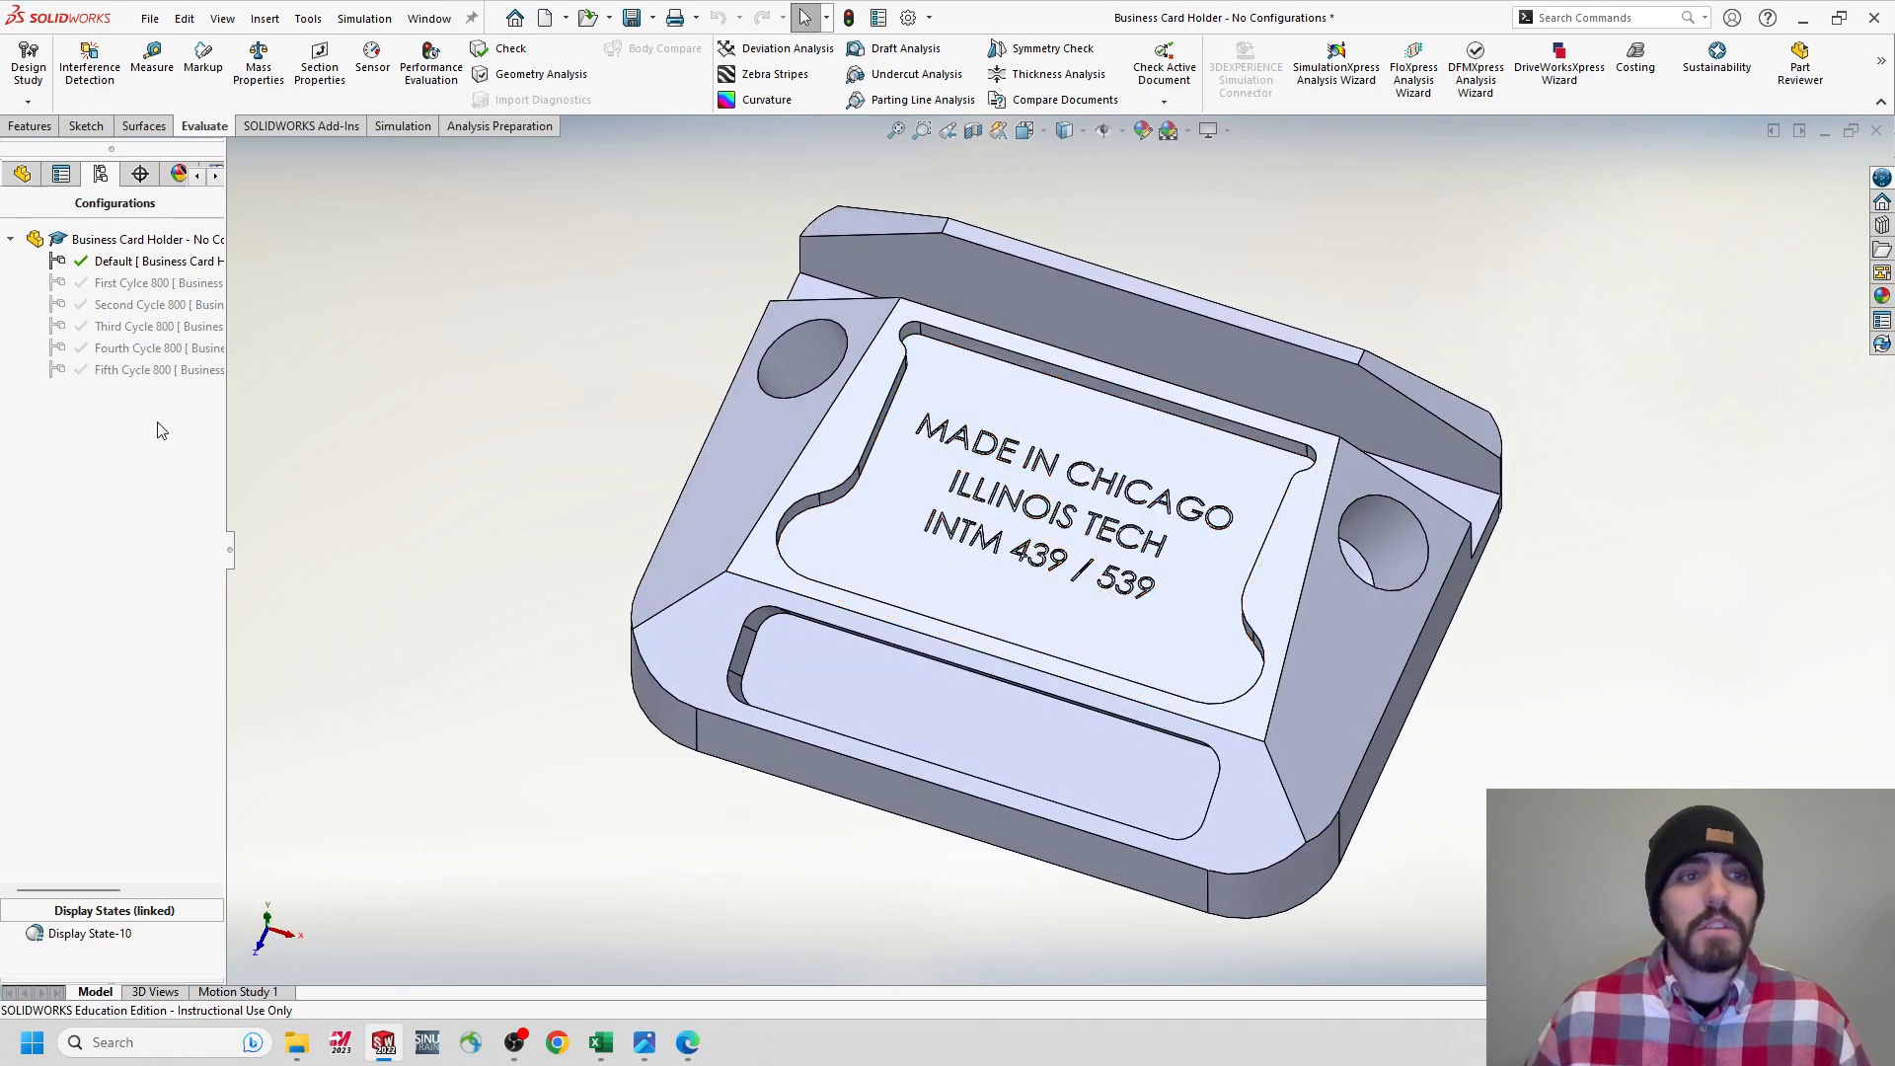
Activate the First Cylce 800, Second Cycle 800 and Third Cycle 800 configurations in turn and examine the faces each one cuts.
double_click(133, 283)
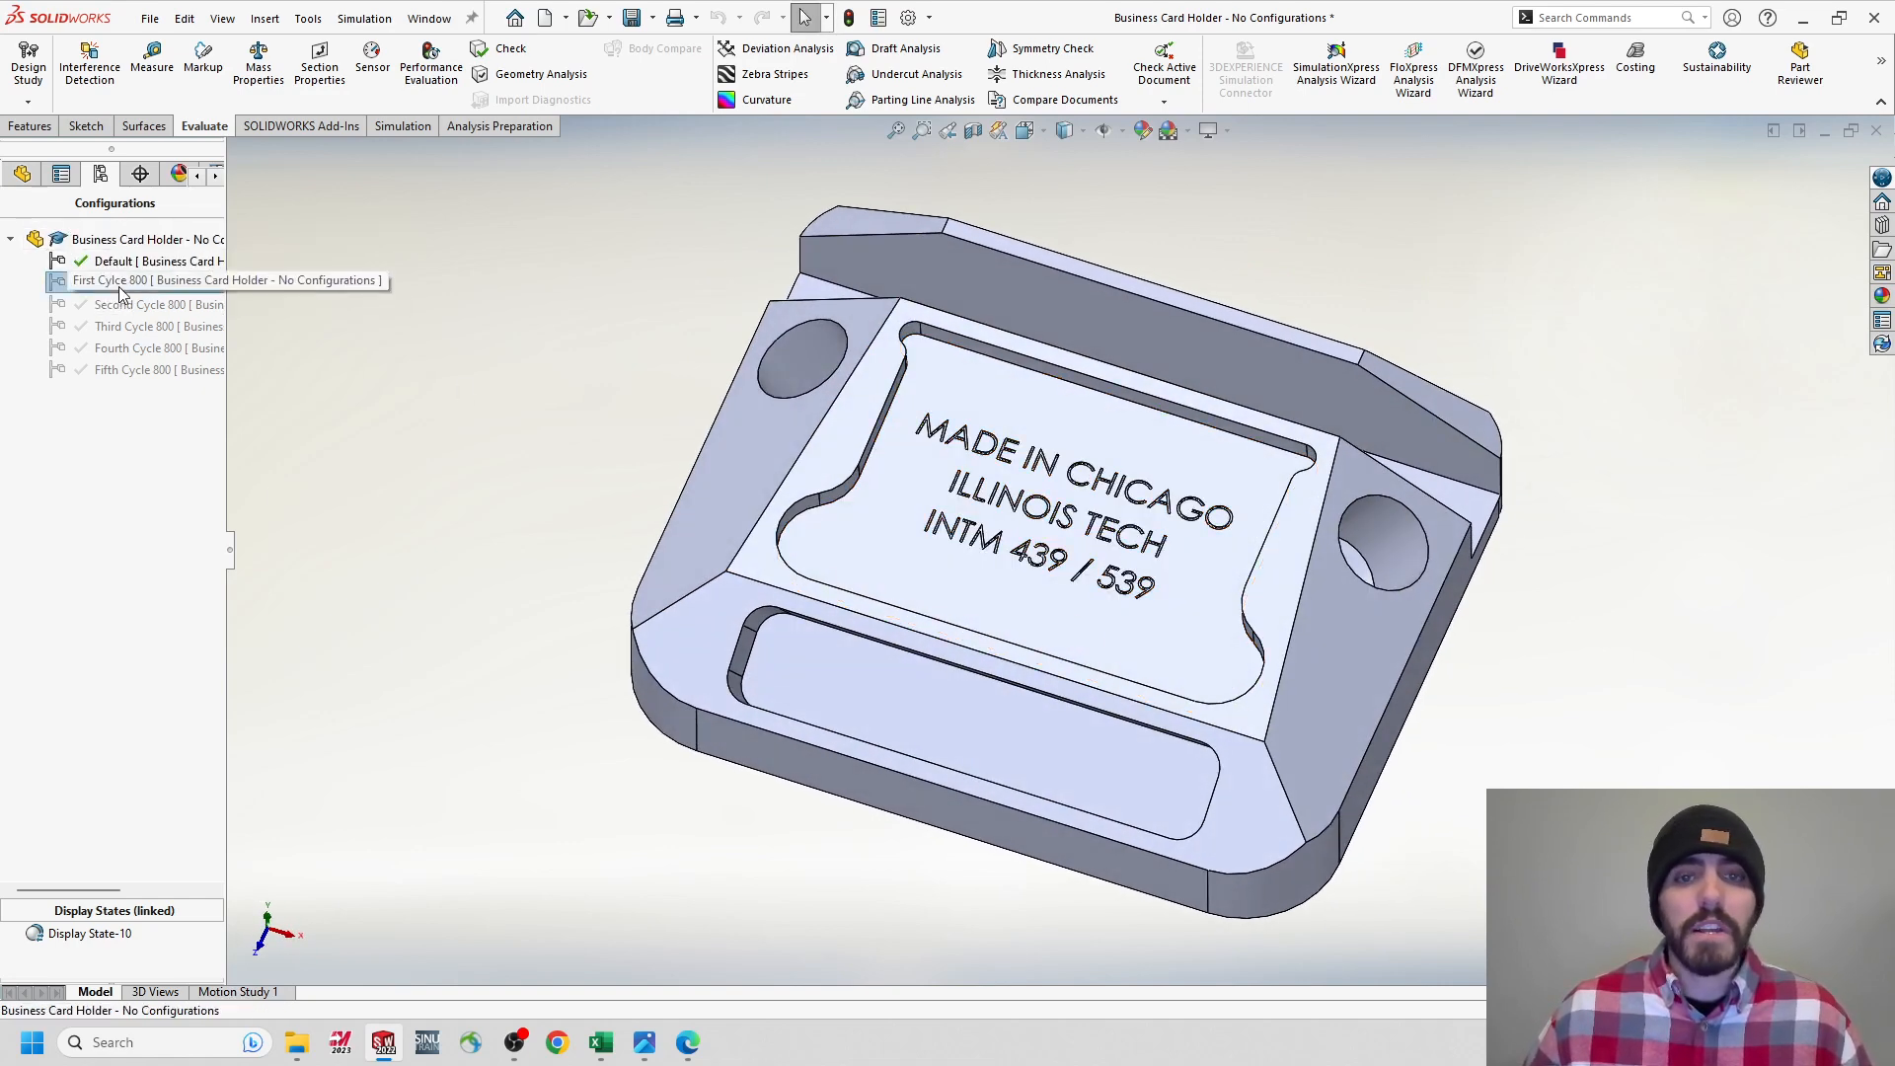
mouse_move(918, 452)
middle_mouse_down()
mouse_move(957, 325)
mouse_move(622, 406)
middle_mouse_up()
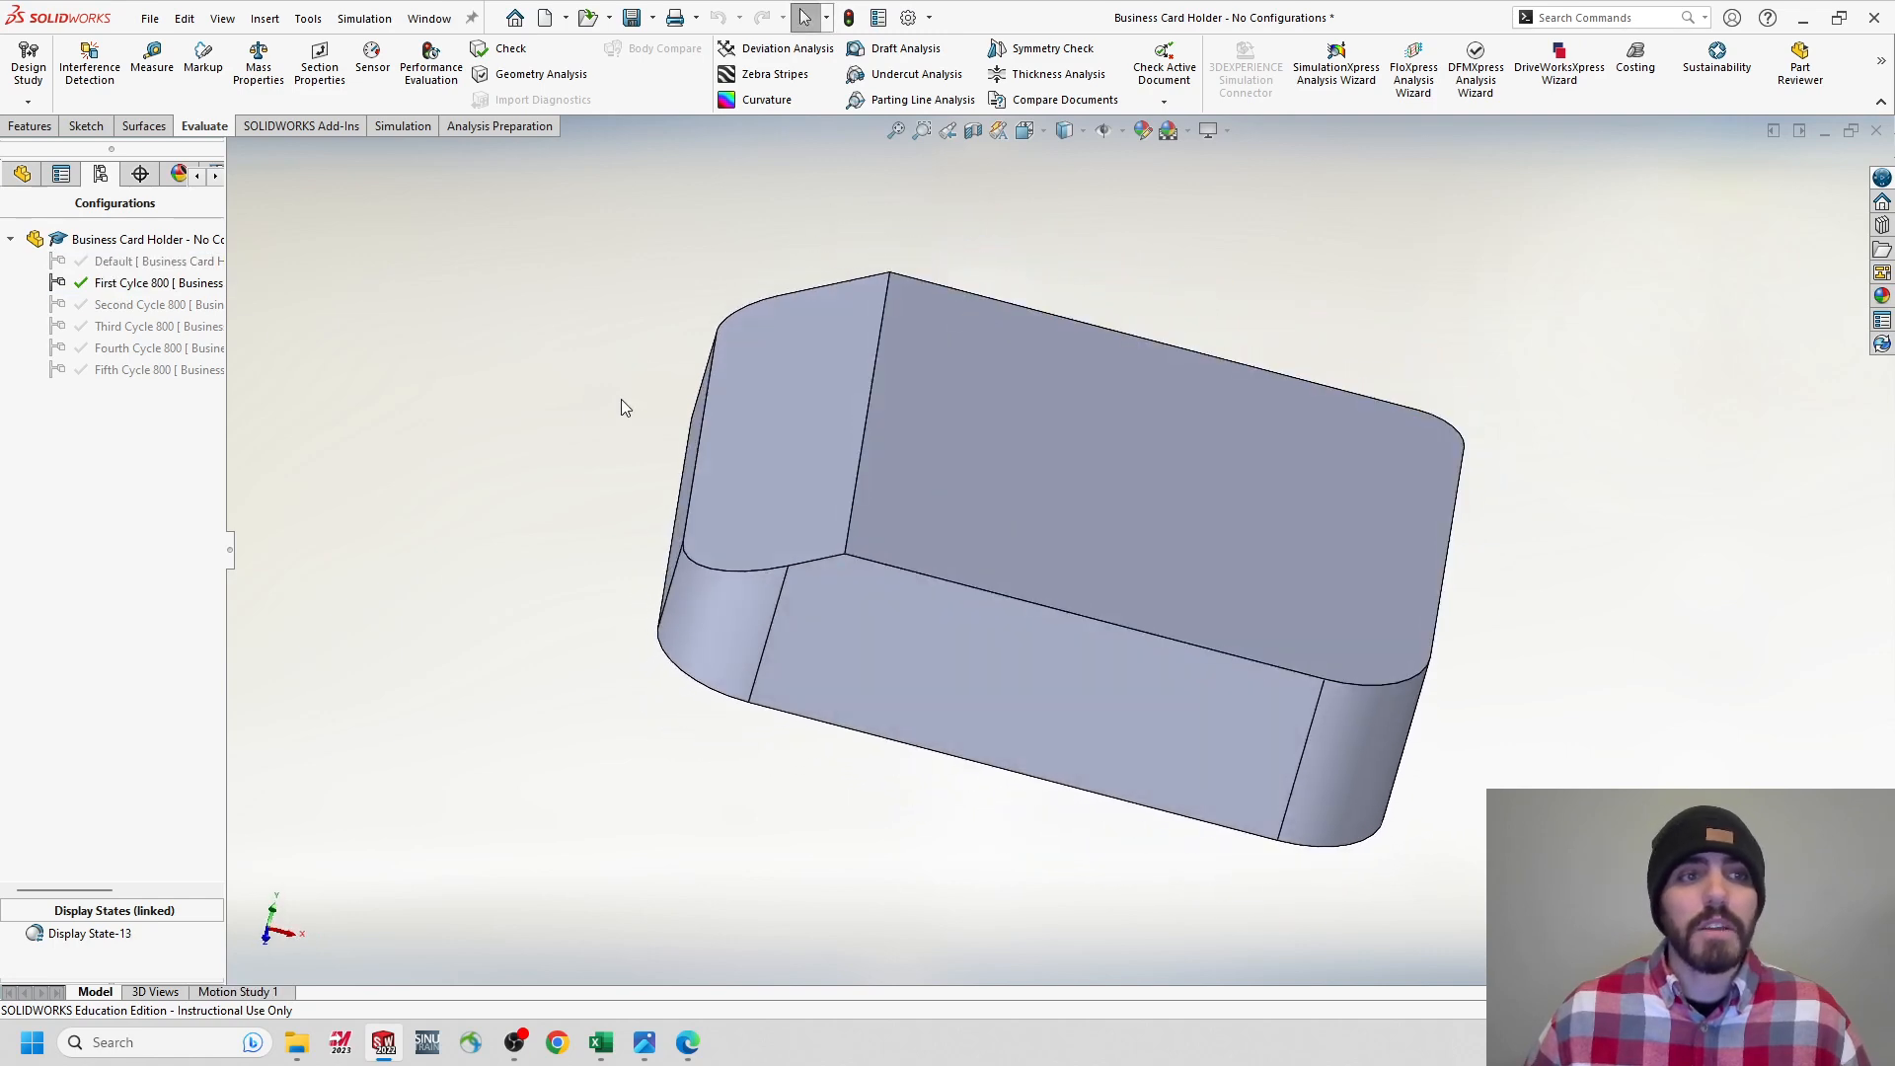
left_click(758, 462)
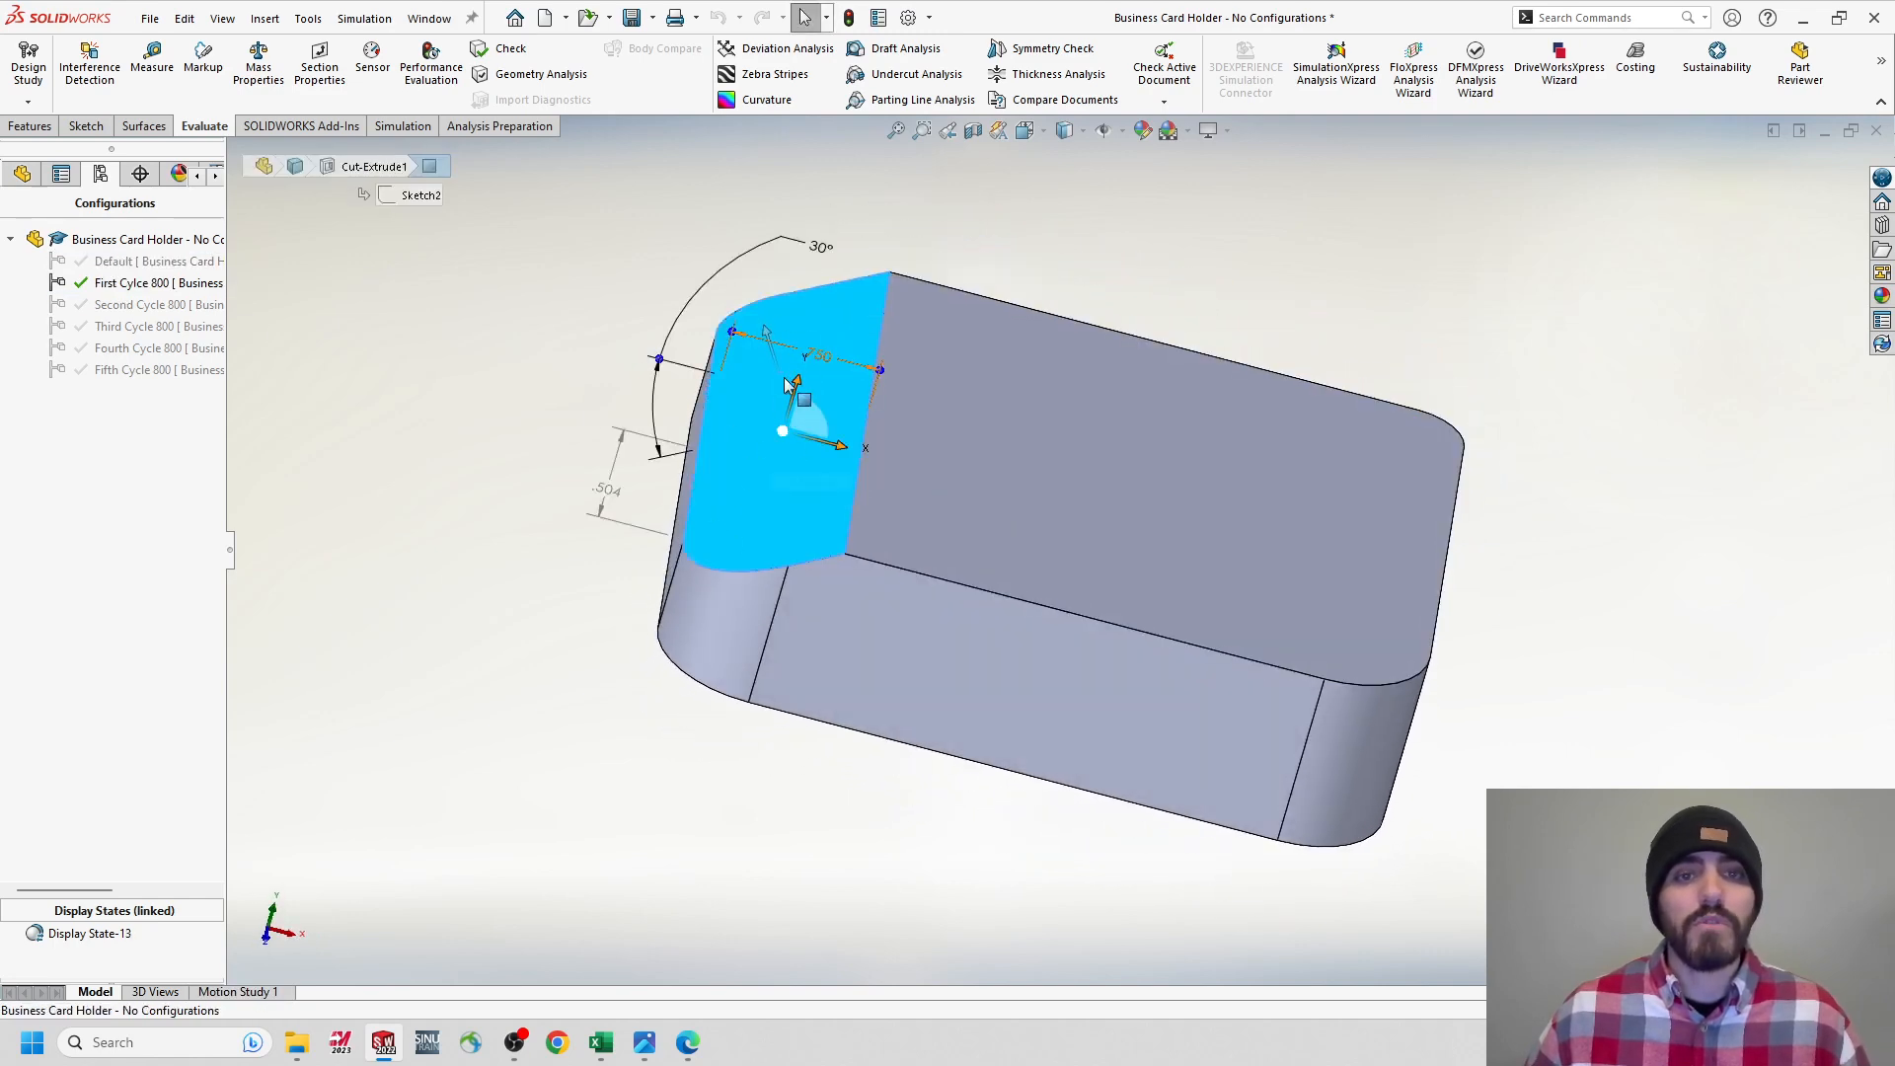
double_click(165, 305)
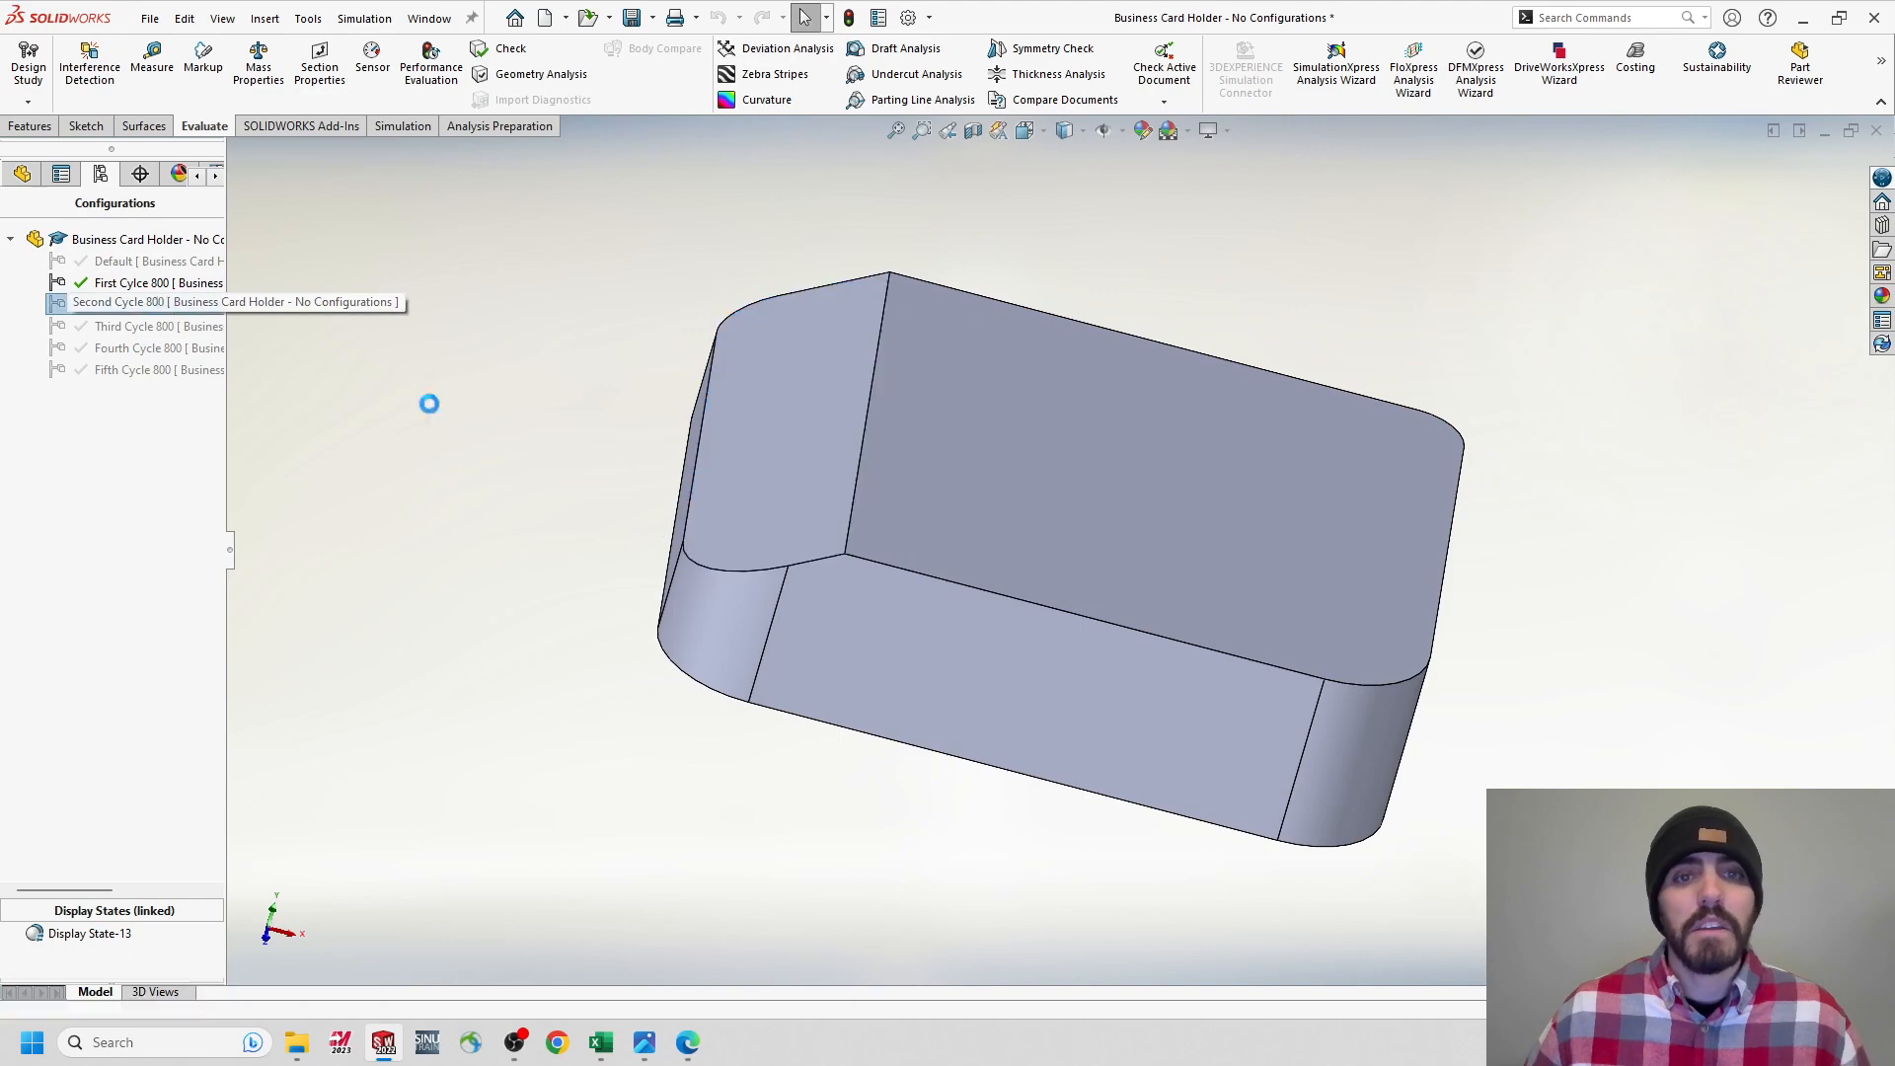
double_click(158, 327)
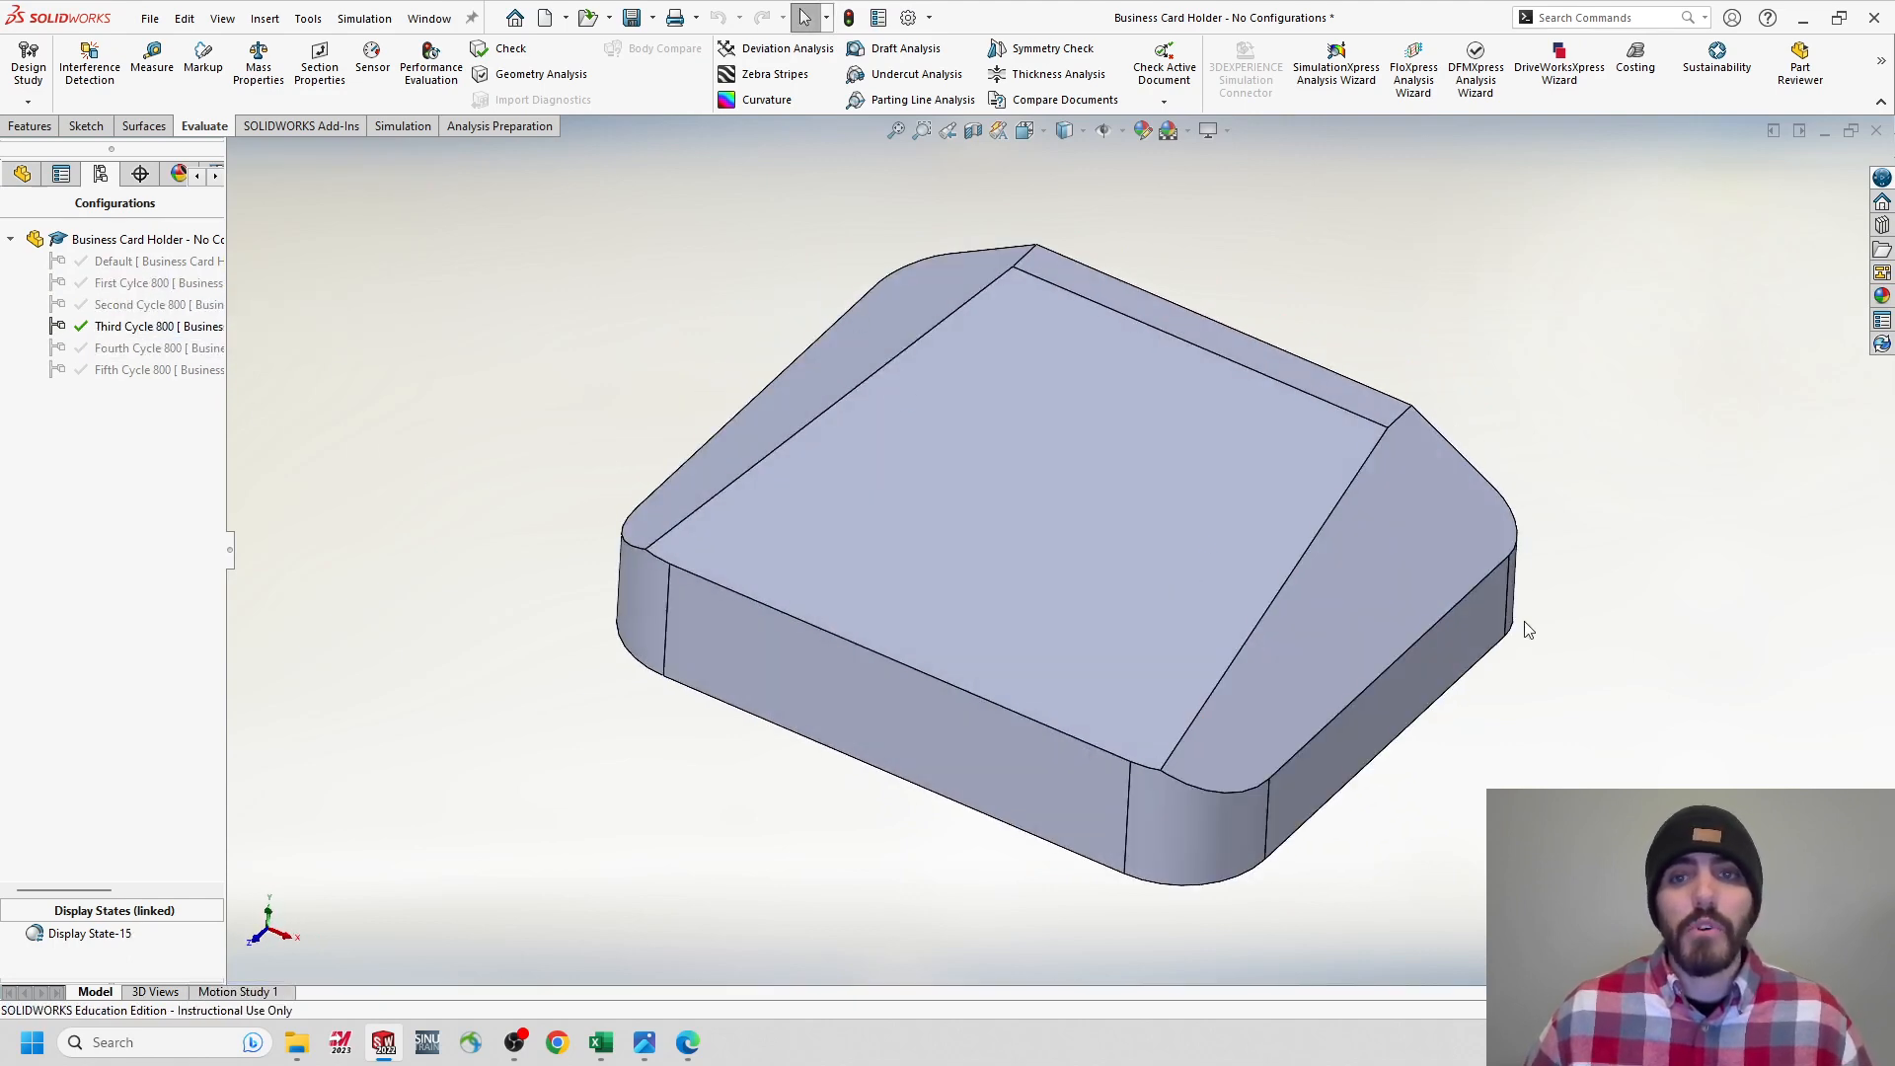
middle_click_drag(1301, 454, 1165, 380)
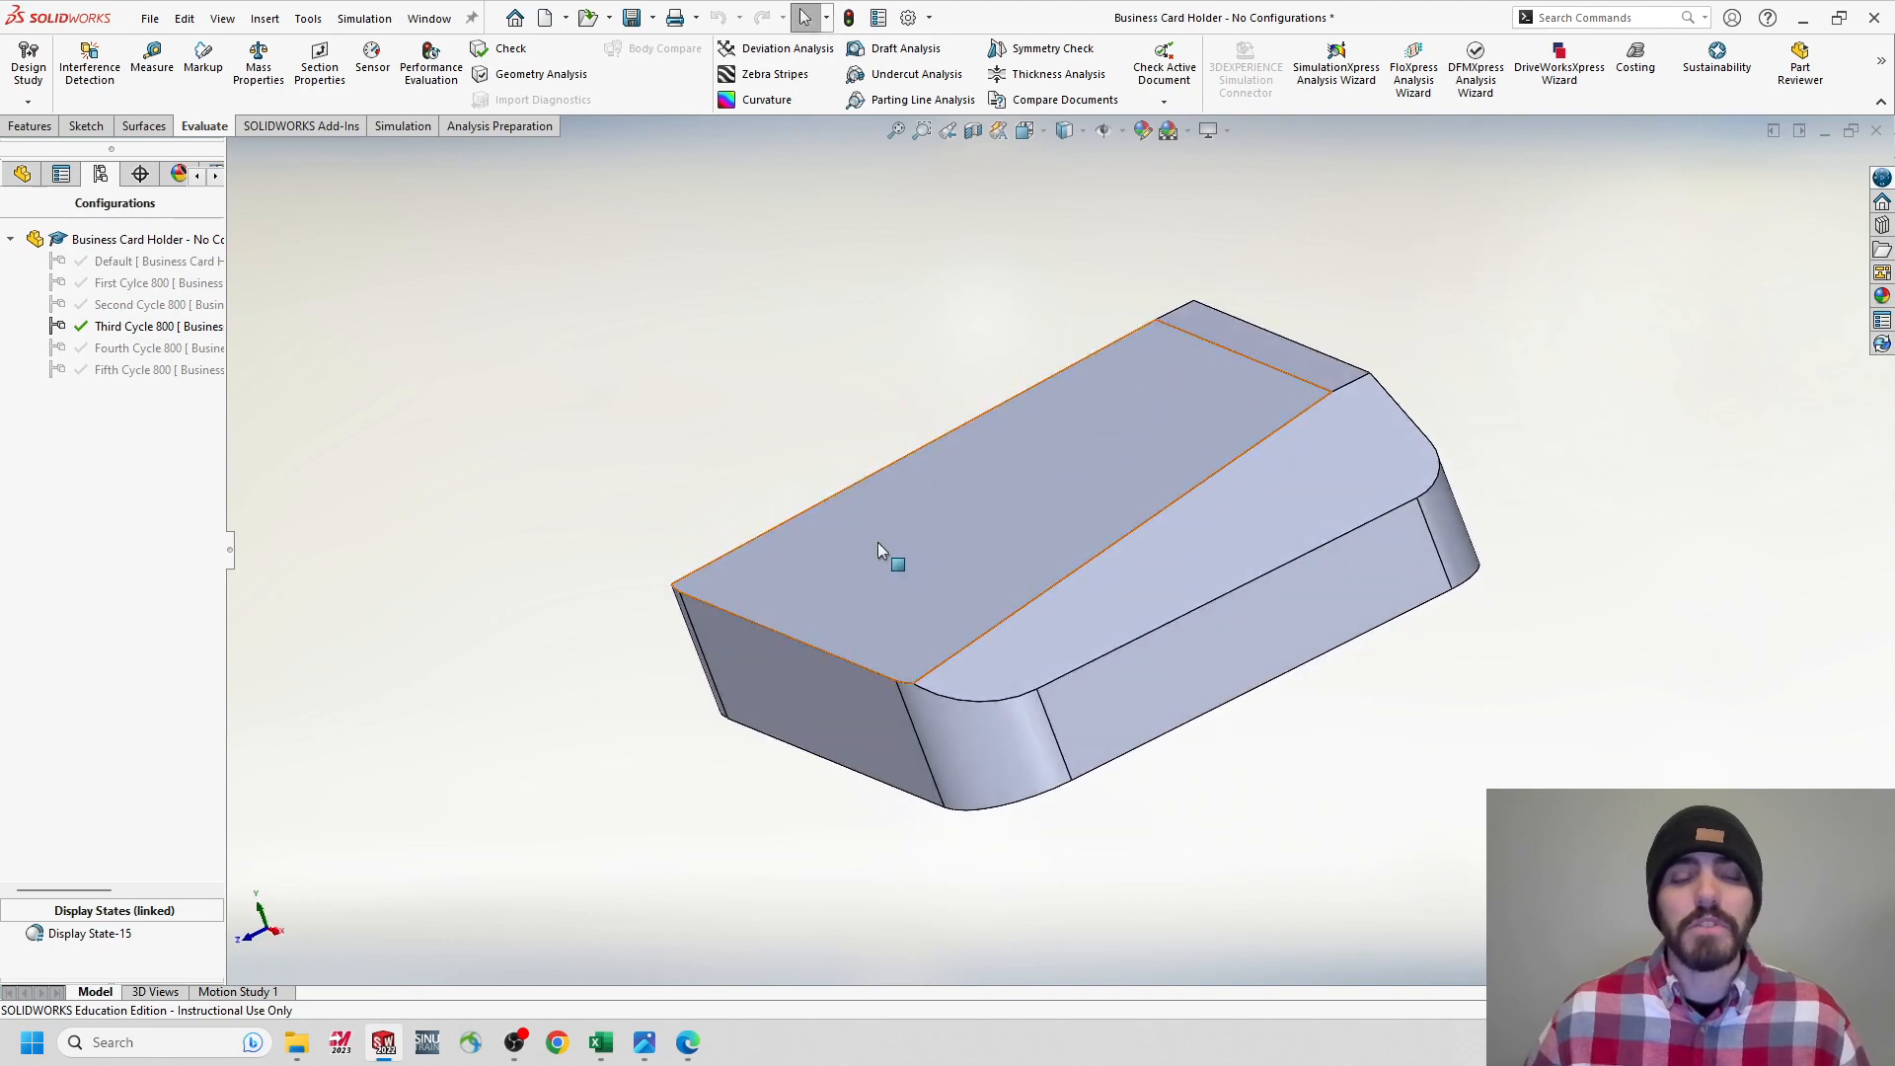
Activate the Fourth Cycle 800 and Fifth Cycle 800 configurations and compare their geometry with the First Cylce 800 configuration.
double_click(153, 348)
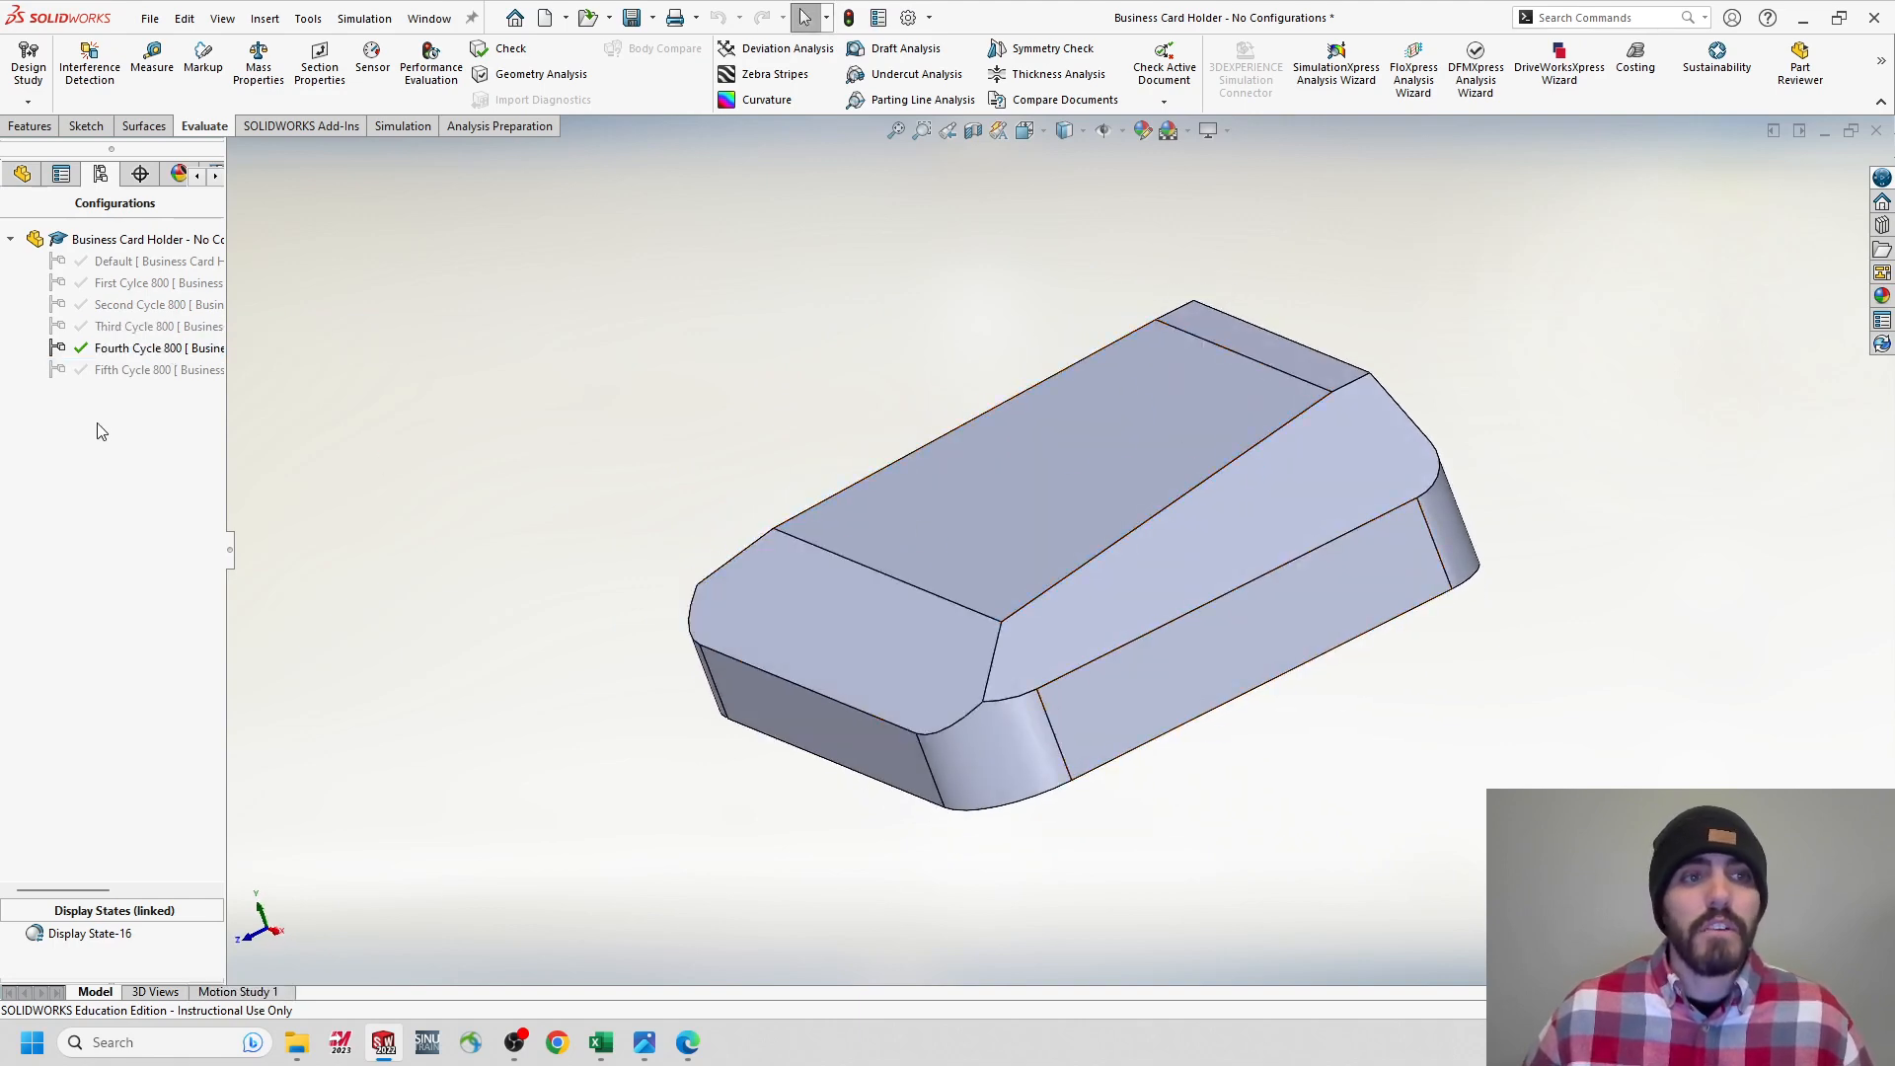
middle_click_drag(1037, 718, 904, 592)
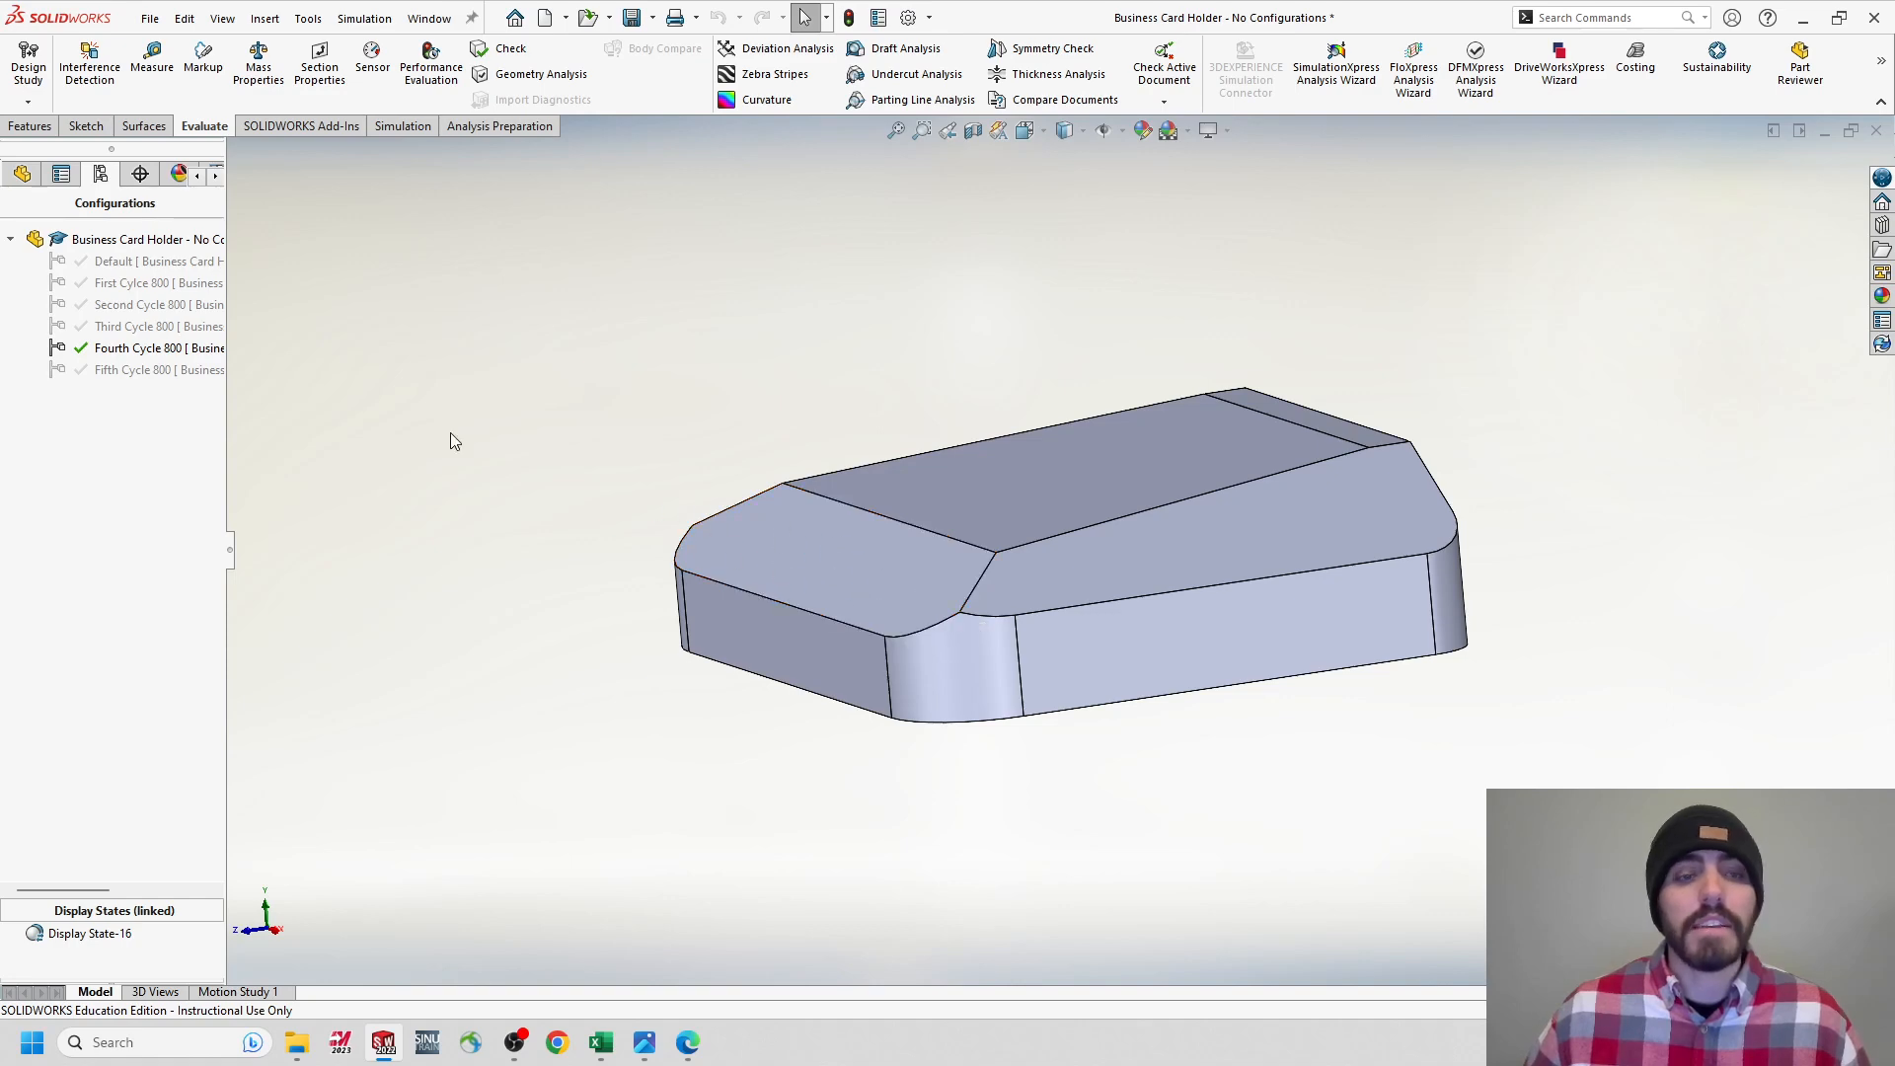
double_click(146, 377)
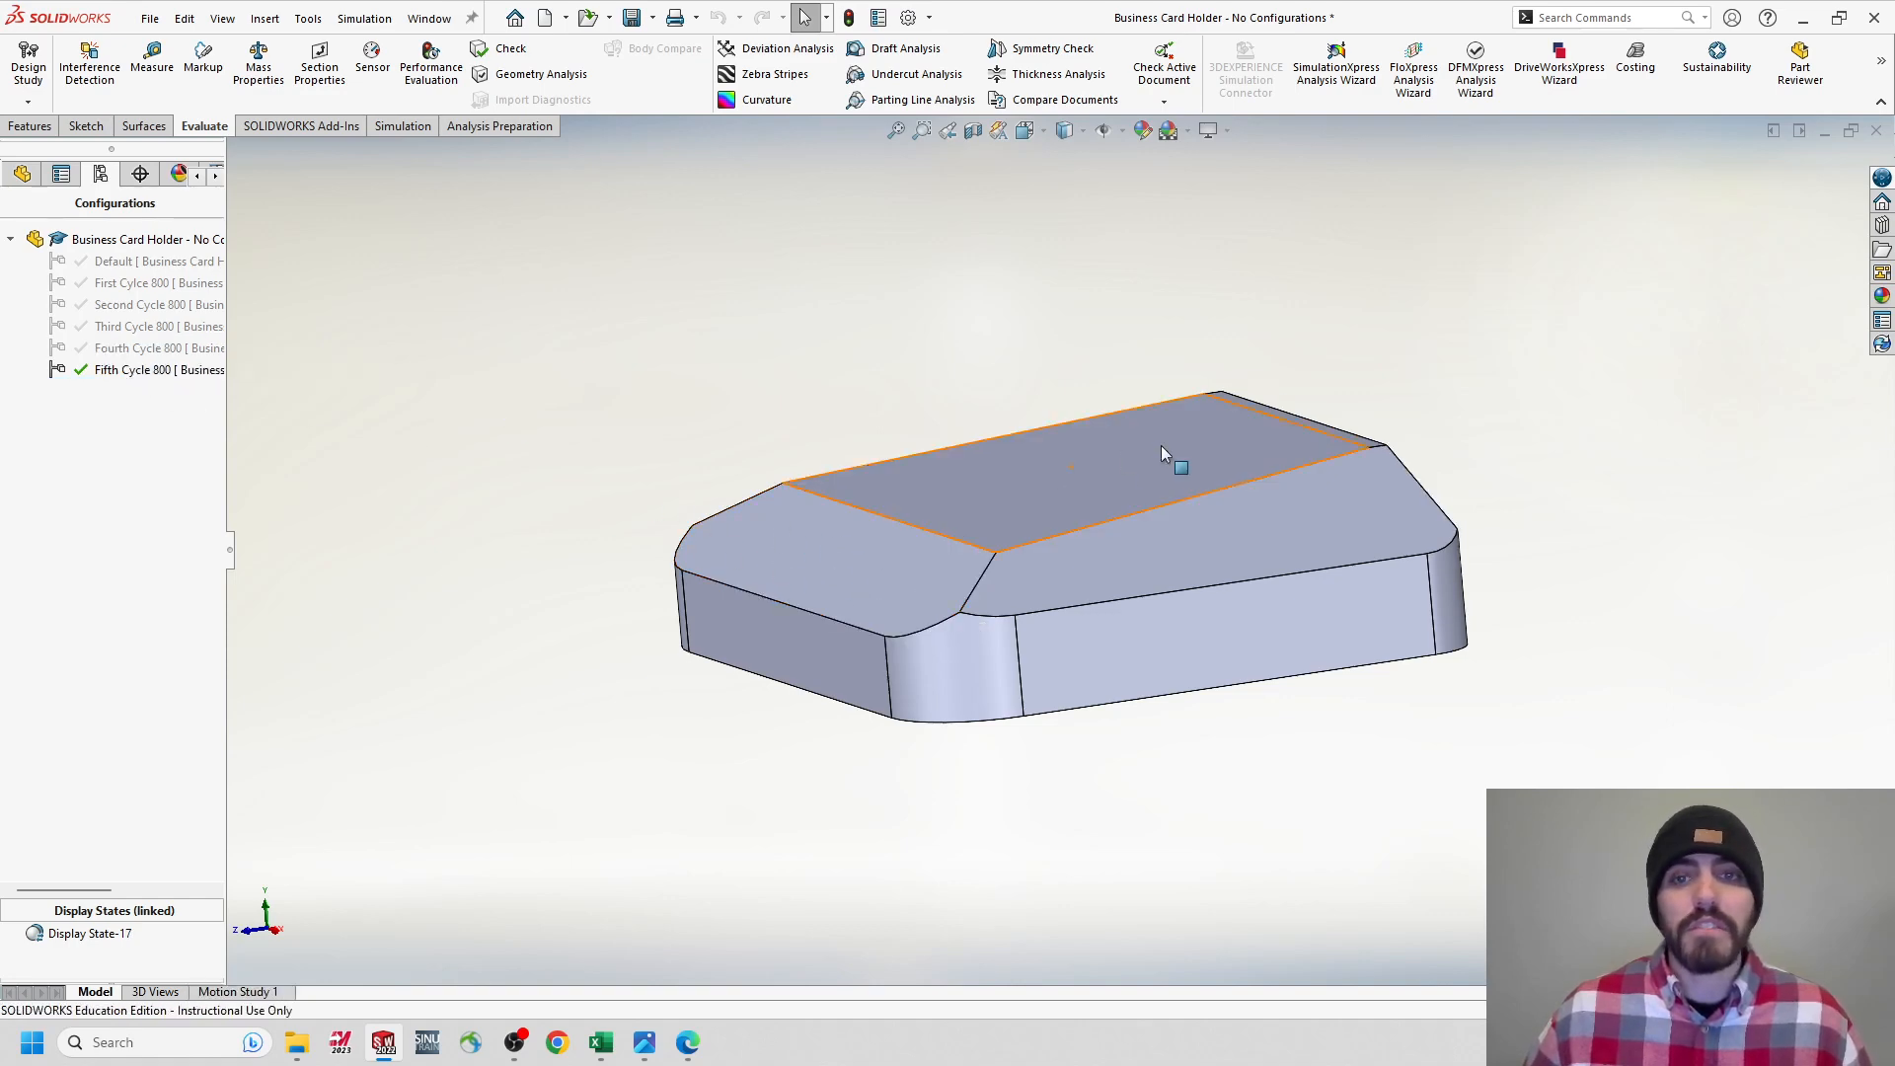
middle_click_drag(1169, 460, 1290, 525)
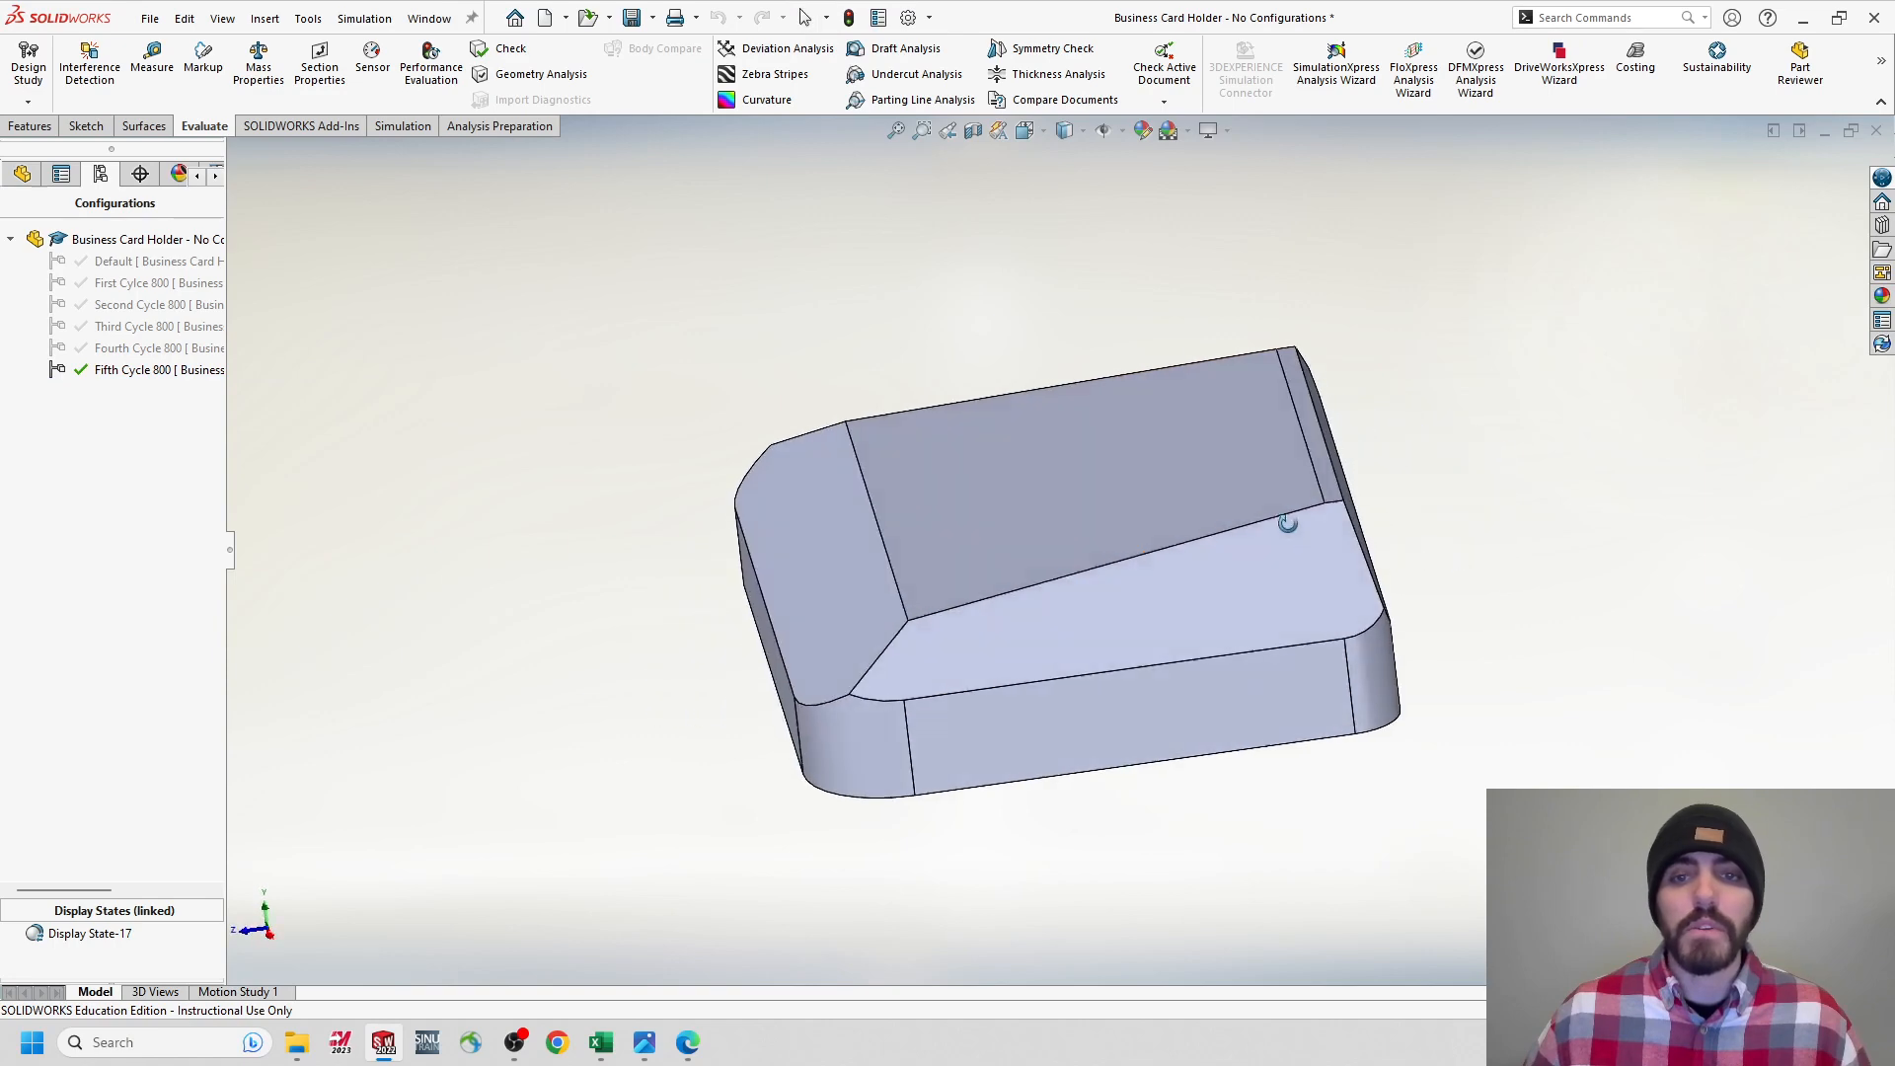
middle_click_drag(921, 508, 1117, 543)
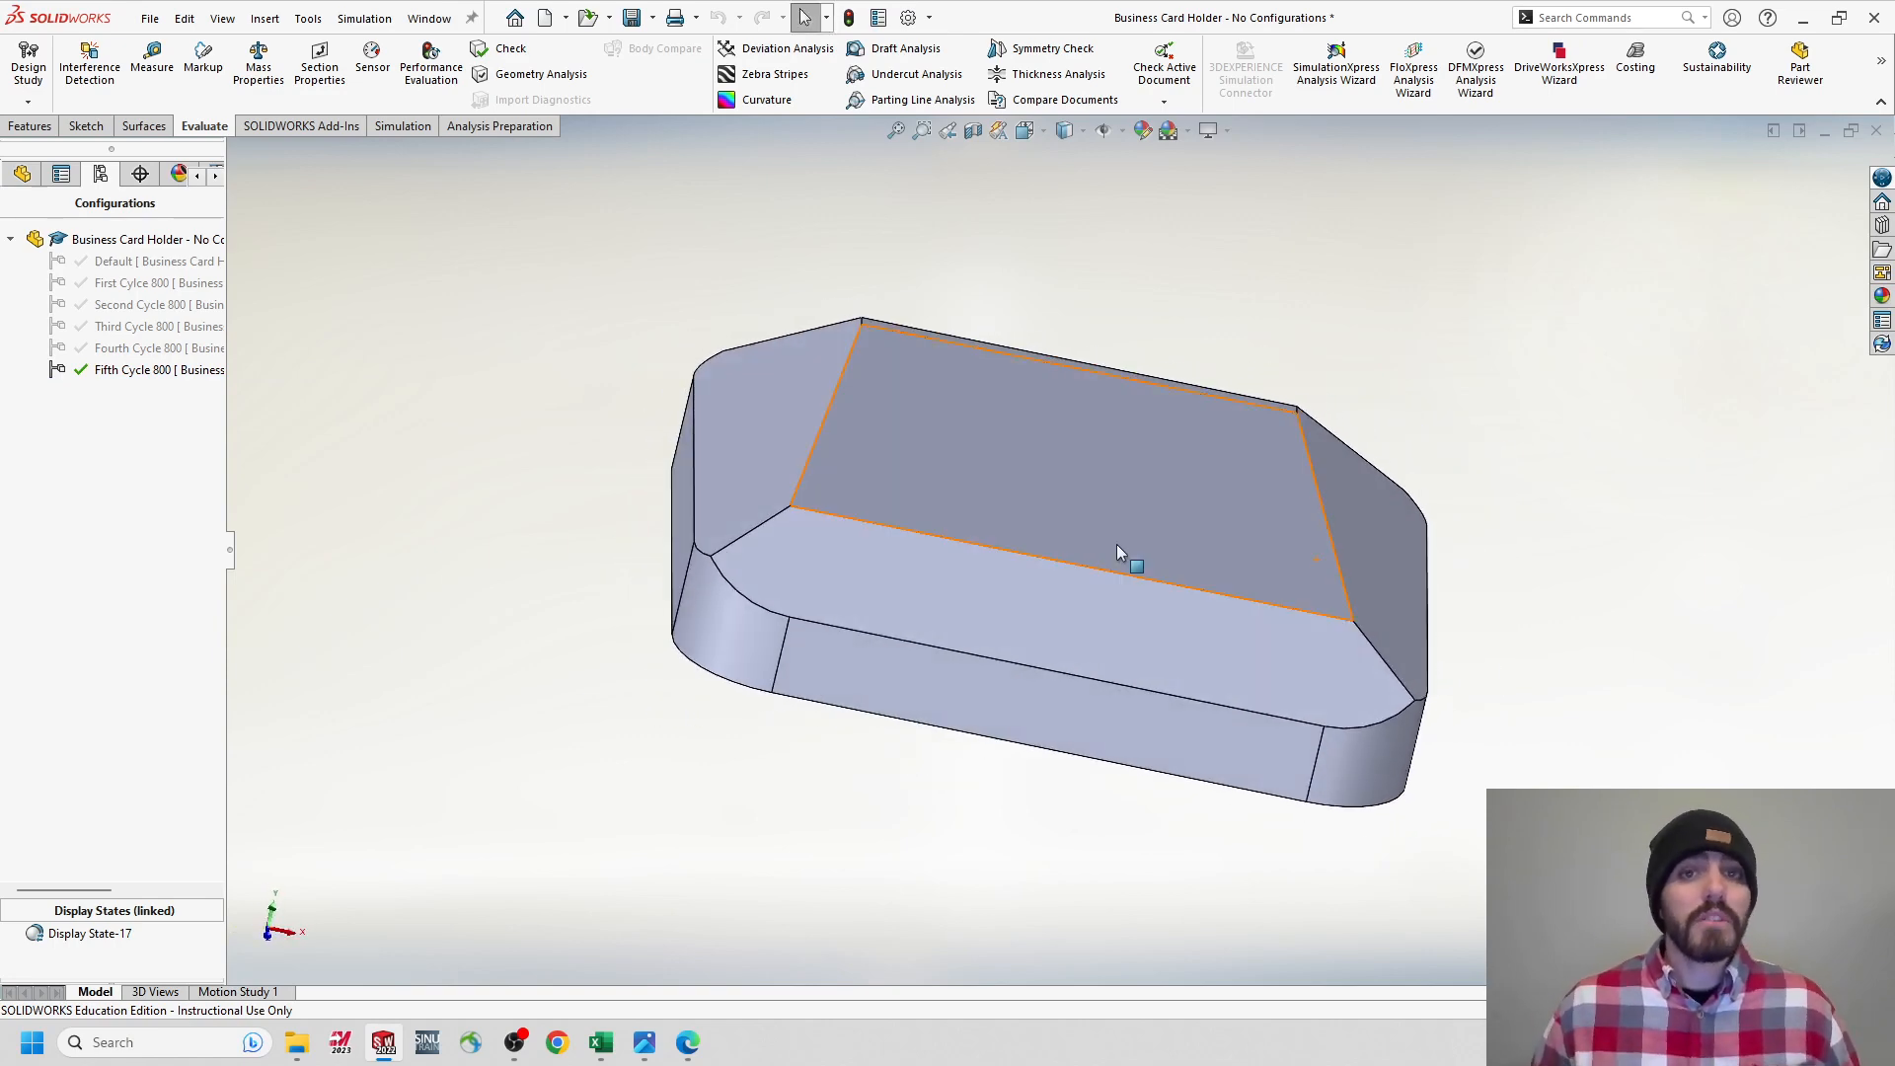
middle_click_drag(797, 418, 802, 394)
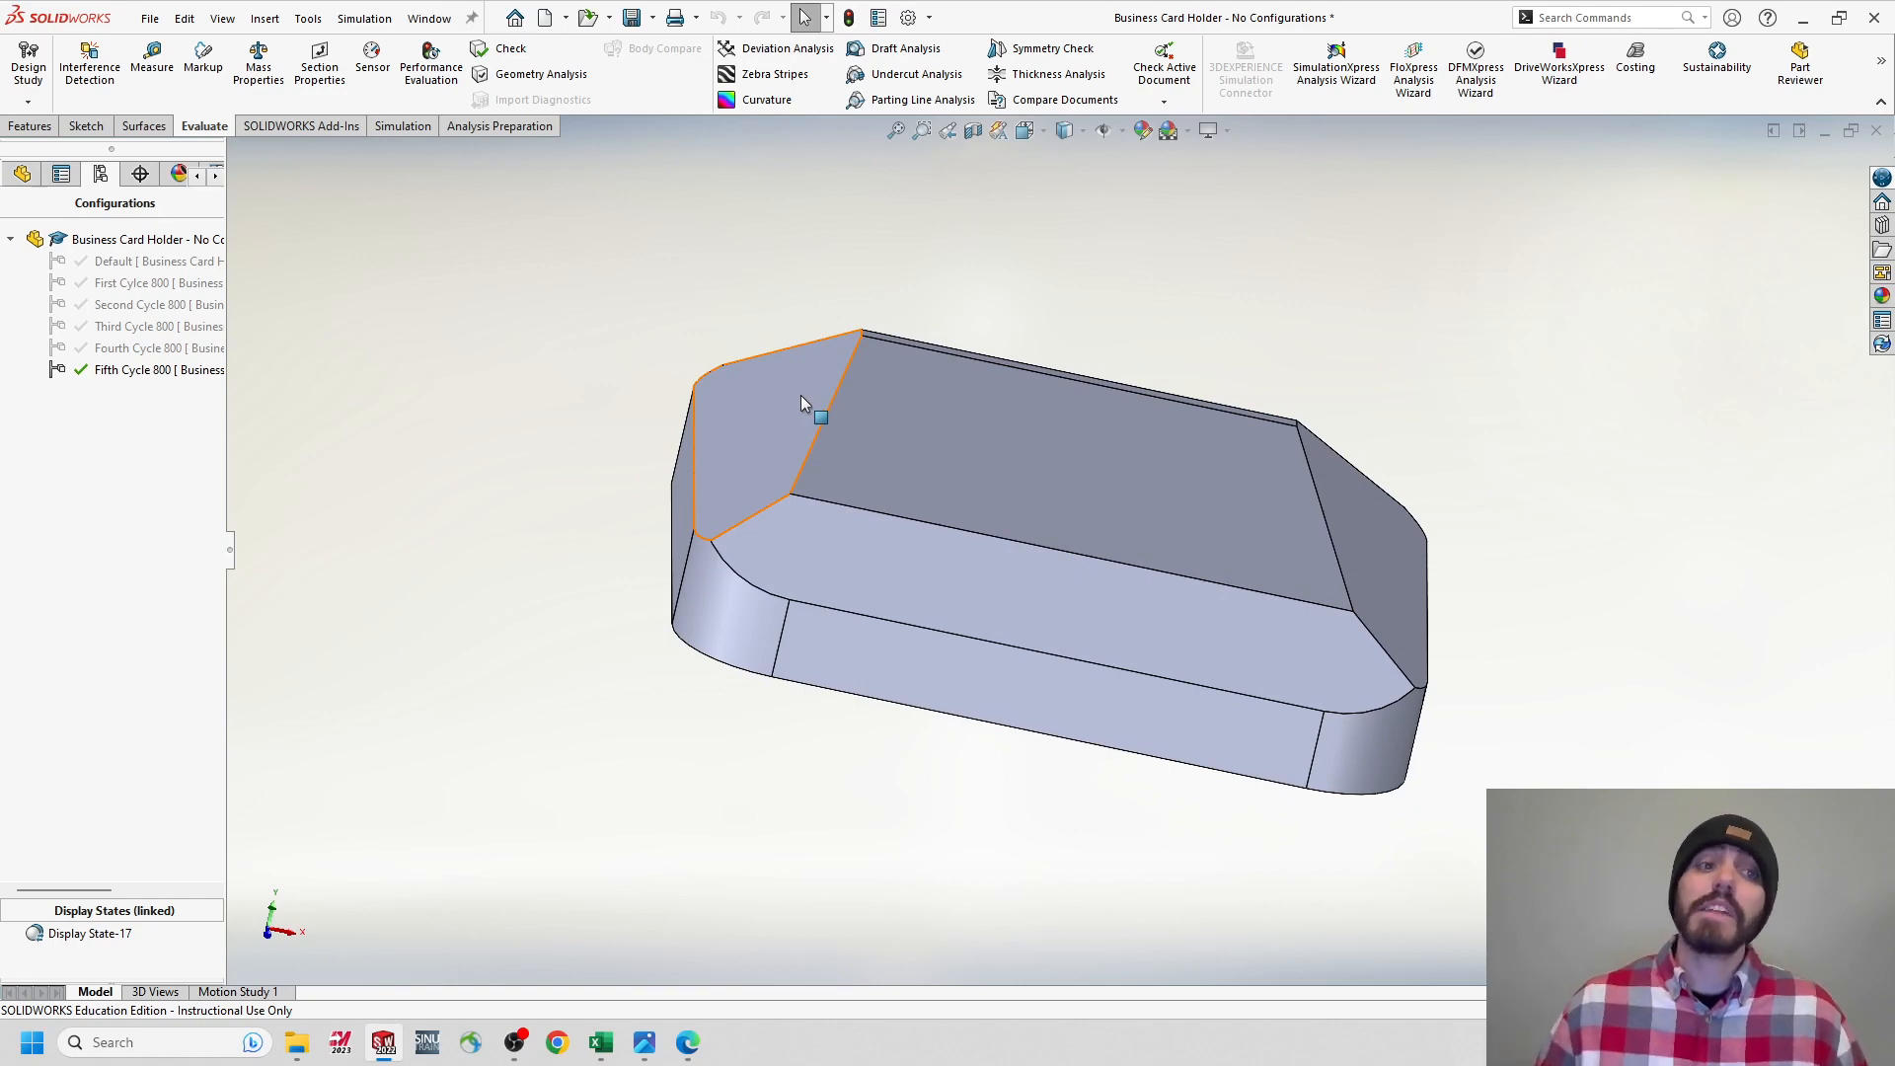
double_click(145, 304)
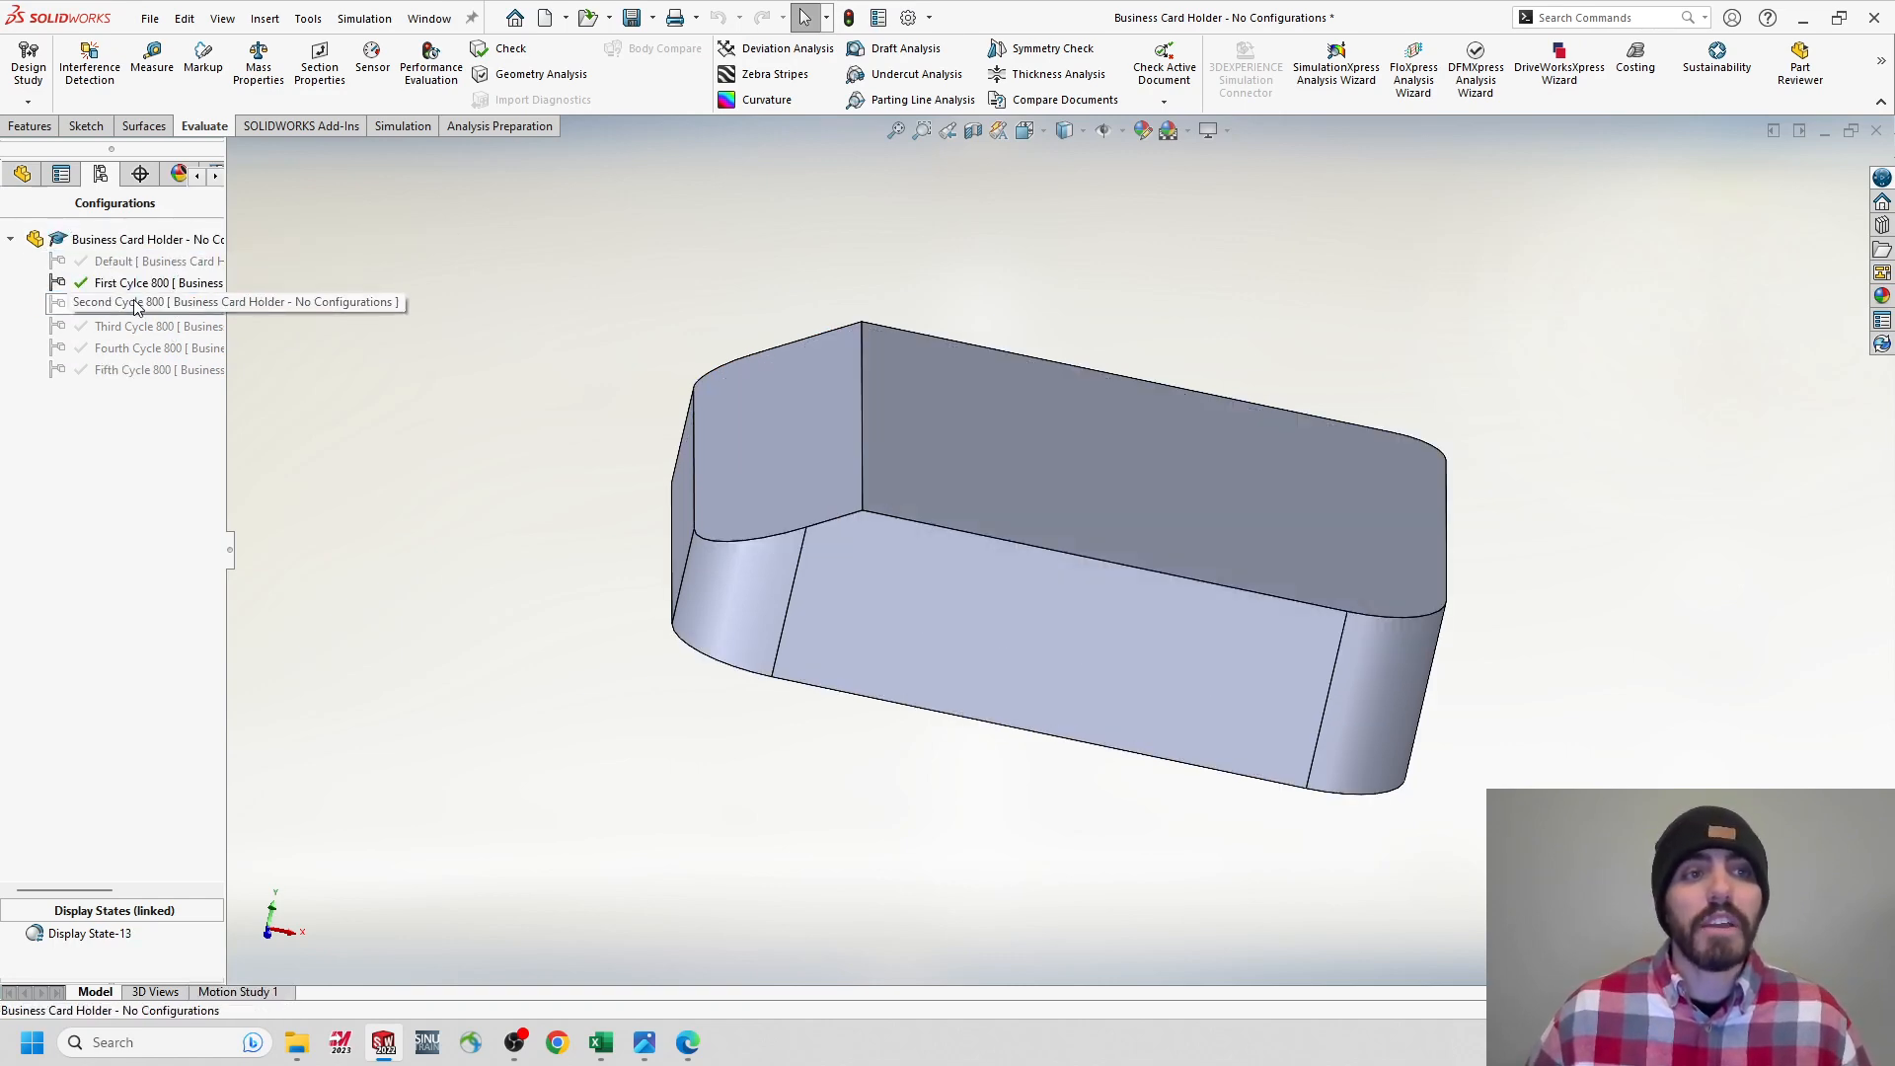
double_click(153, 371)
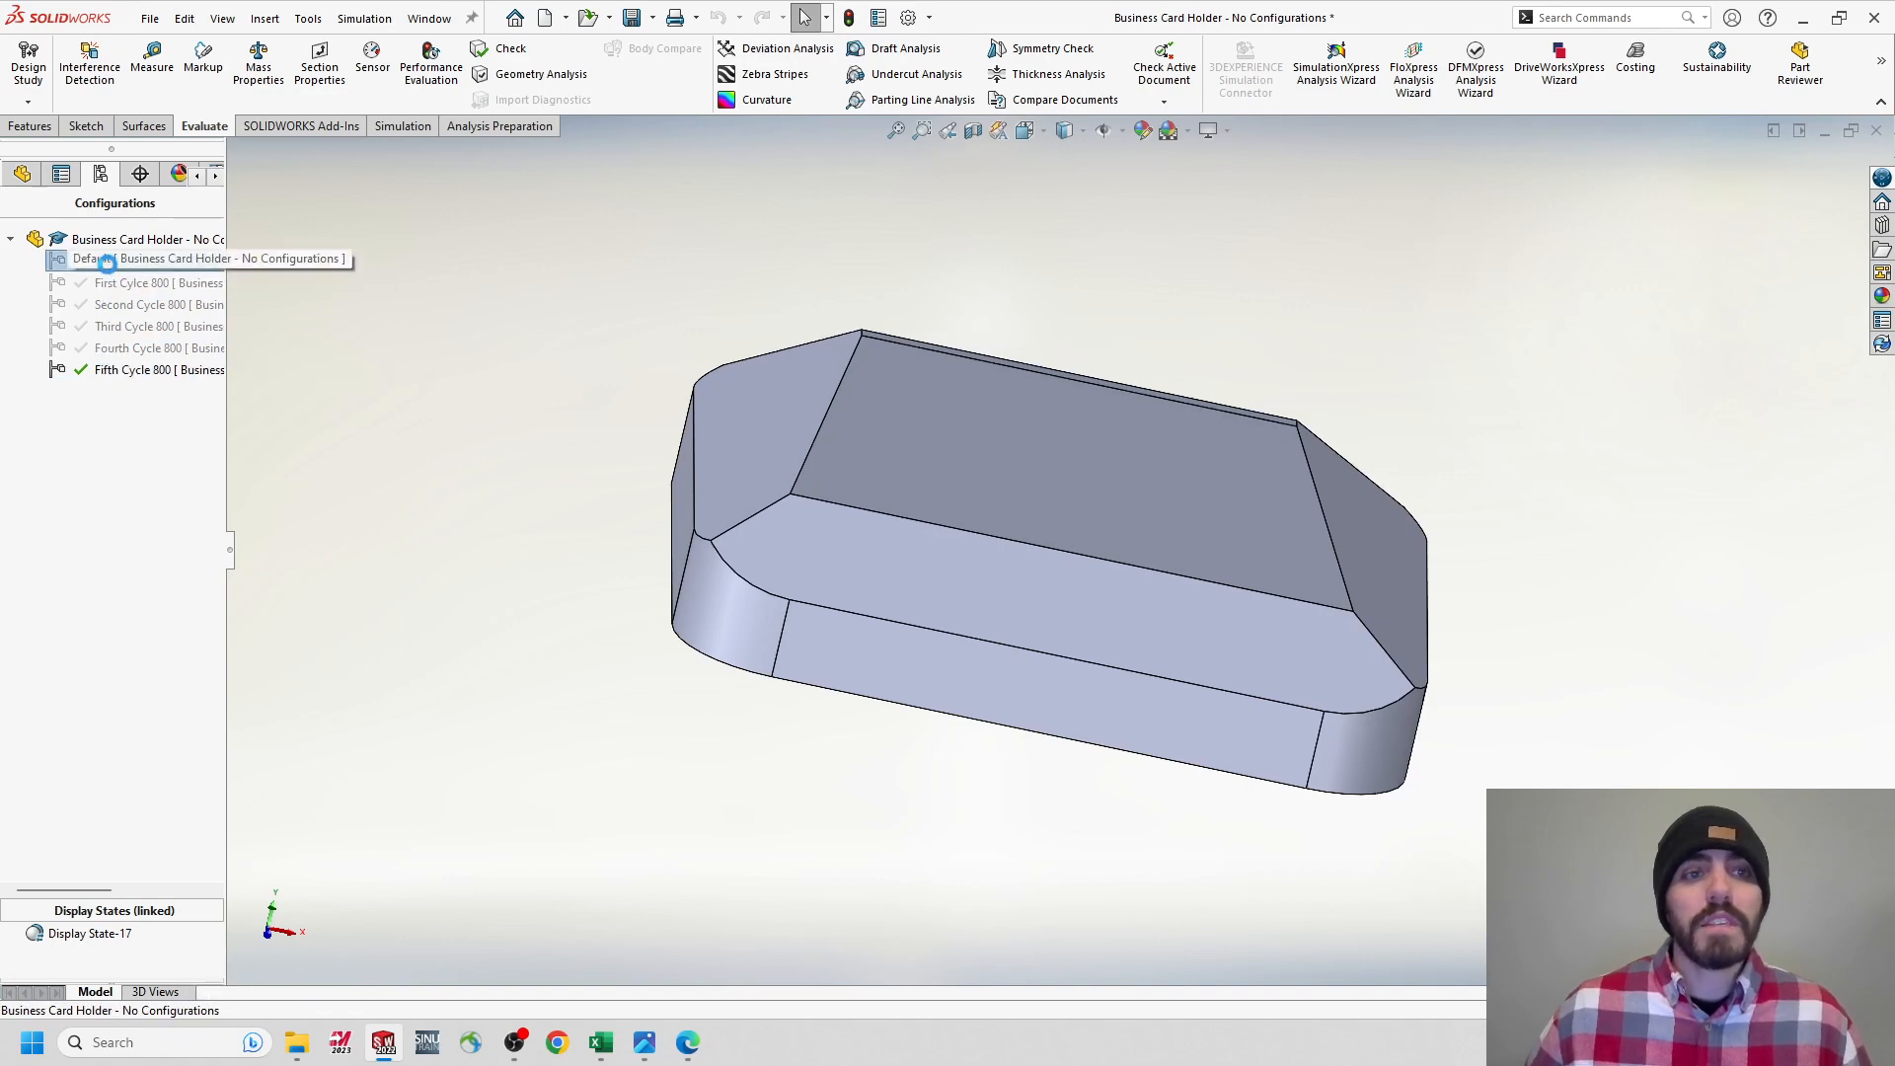
Activate the Default configuration and add a configuration named "Pocket 1" based on it.
double_click(106, 261)
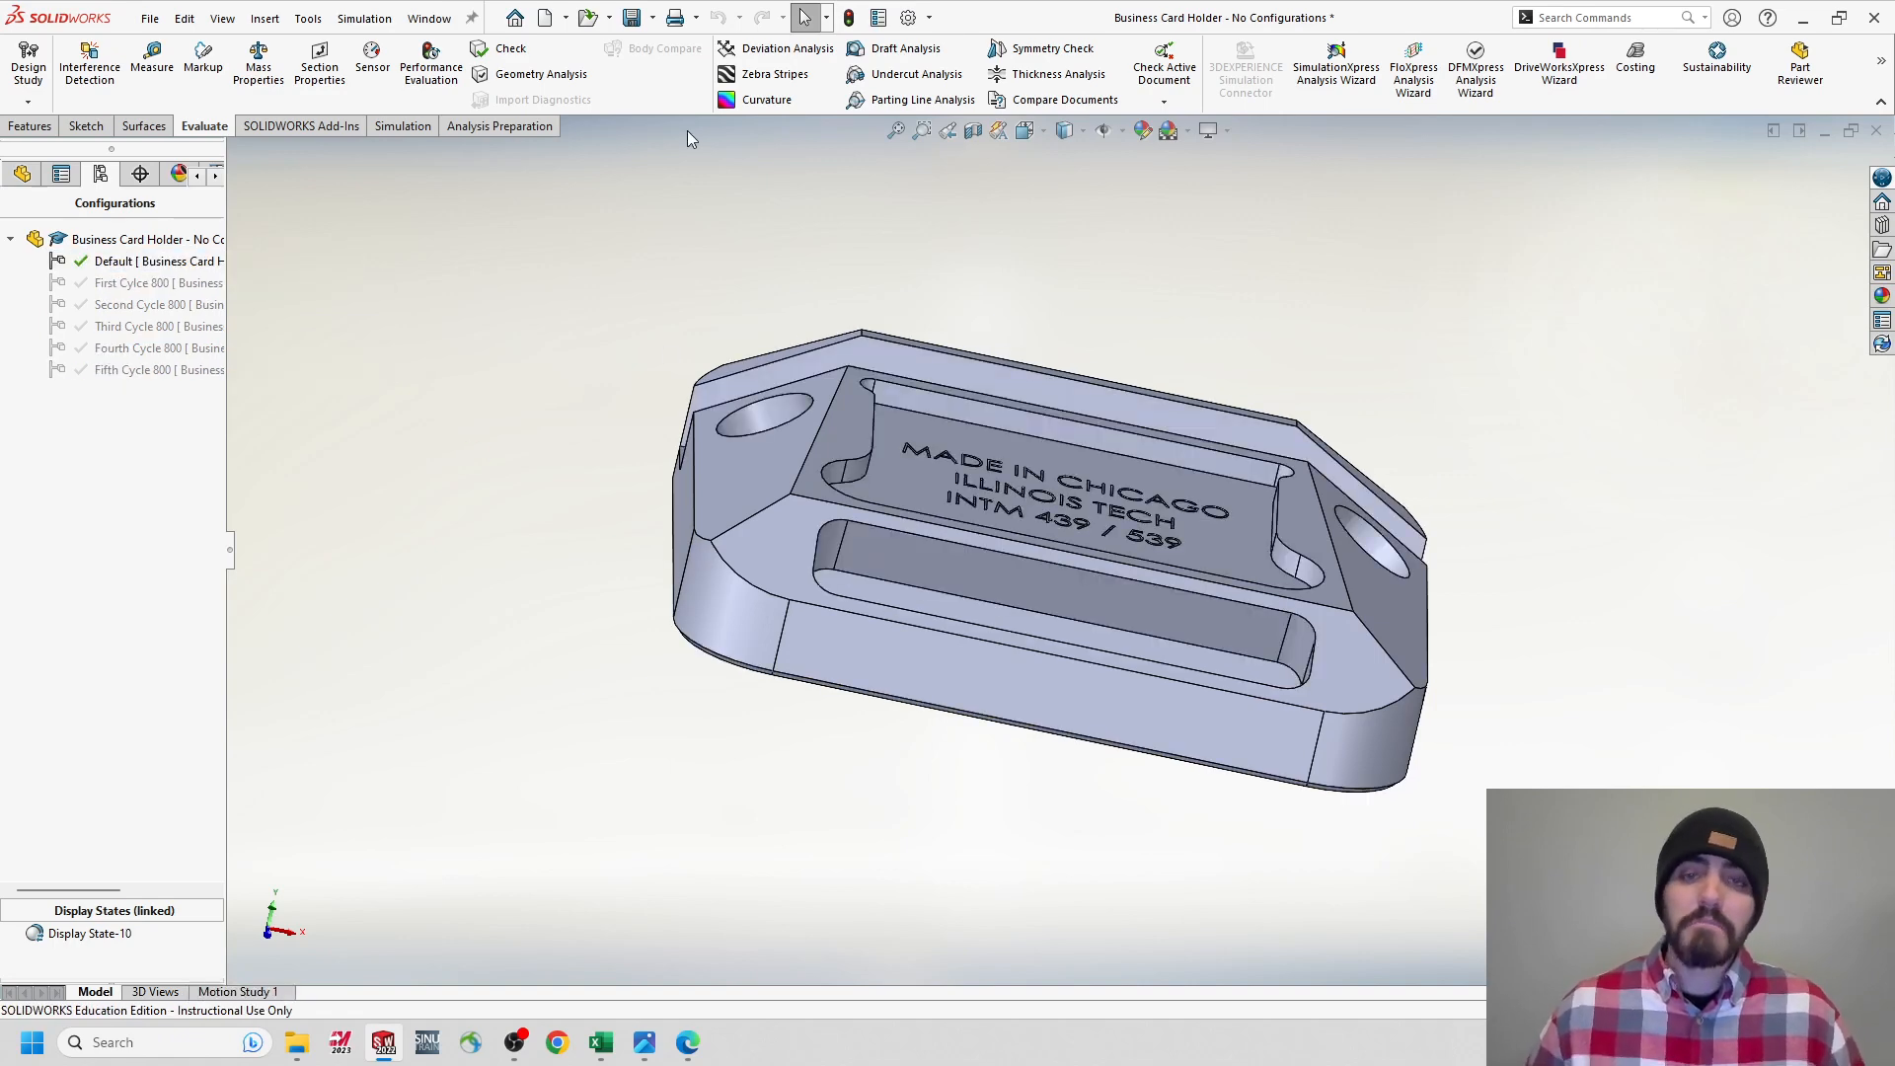
middle_click_drag(881, 449, 865, 450)
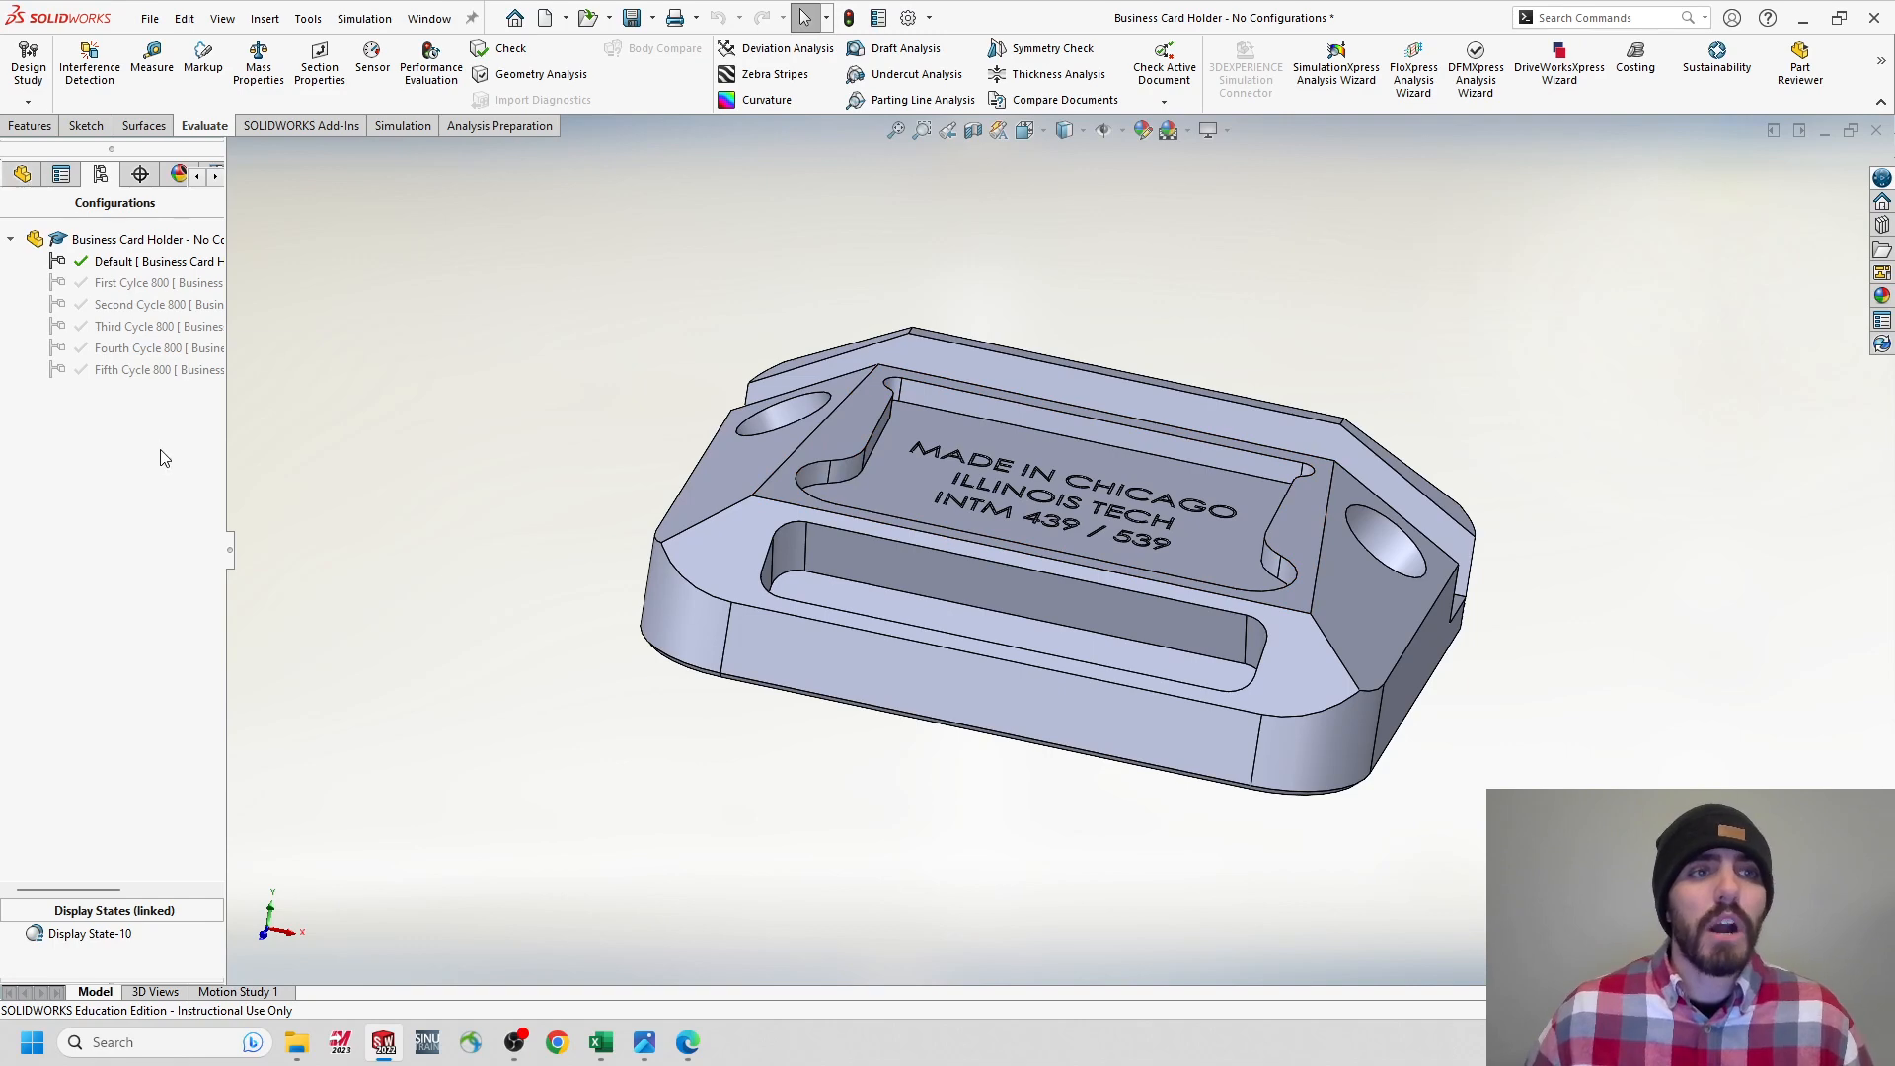
right_click(135, 427)
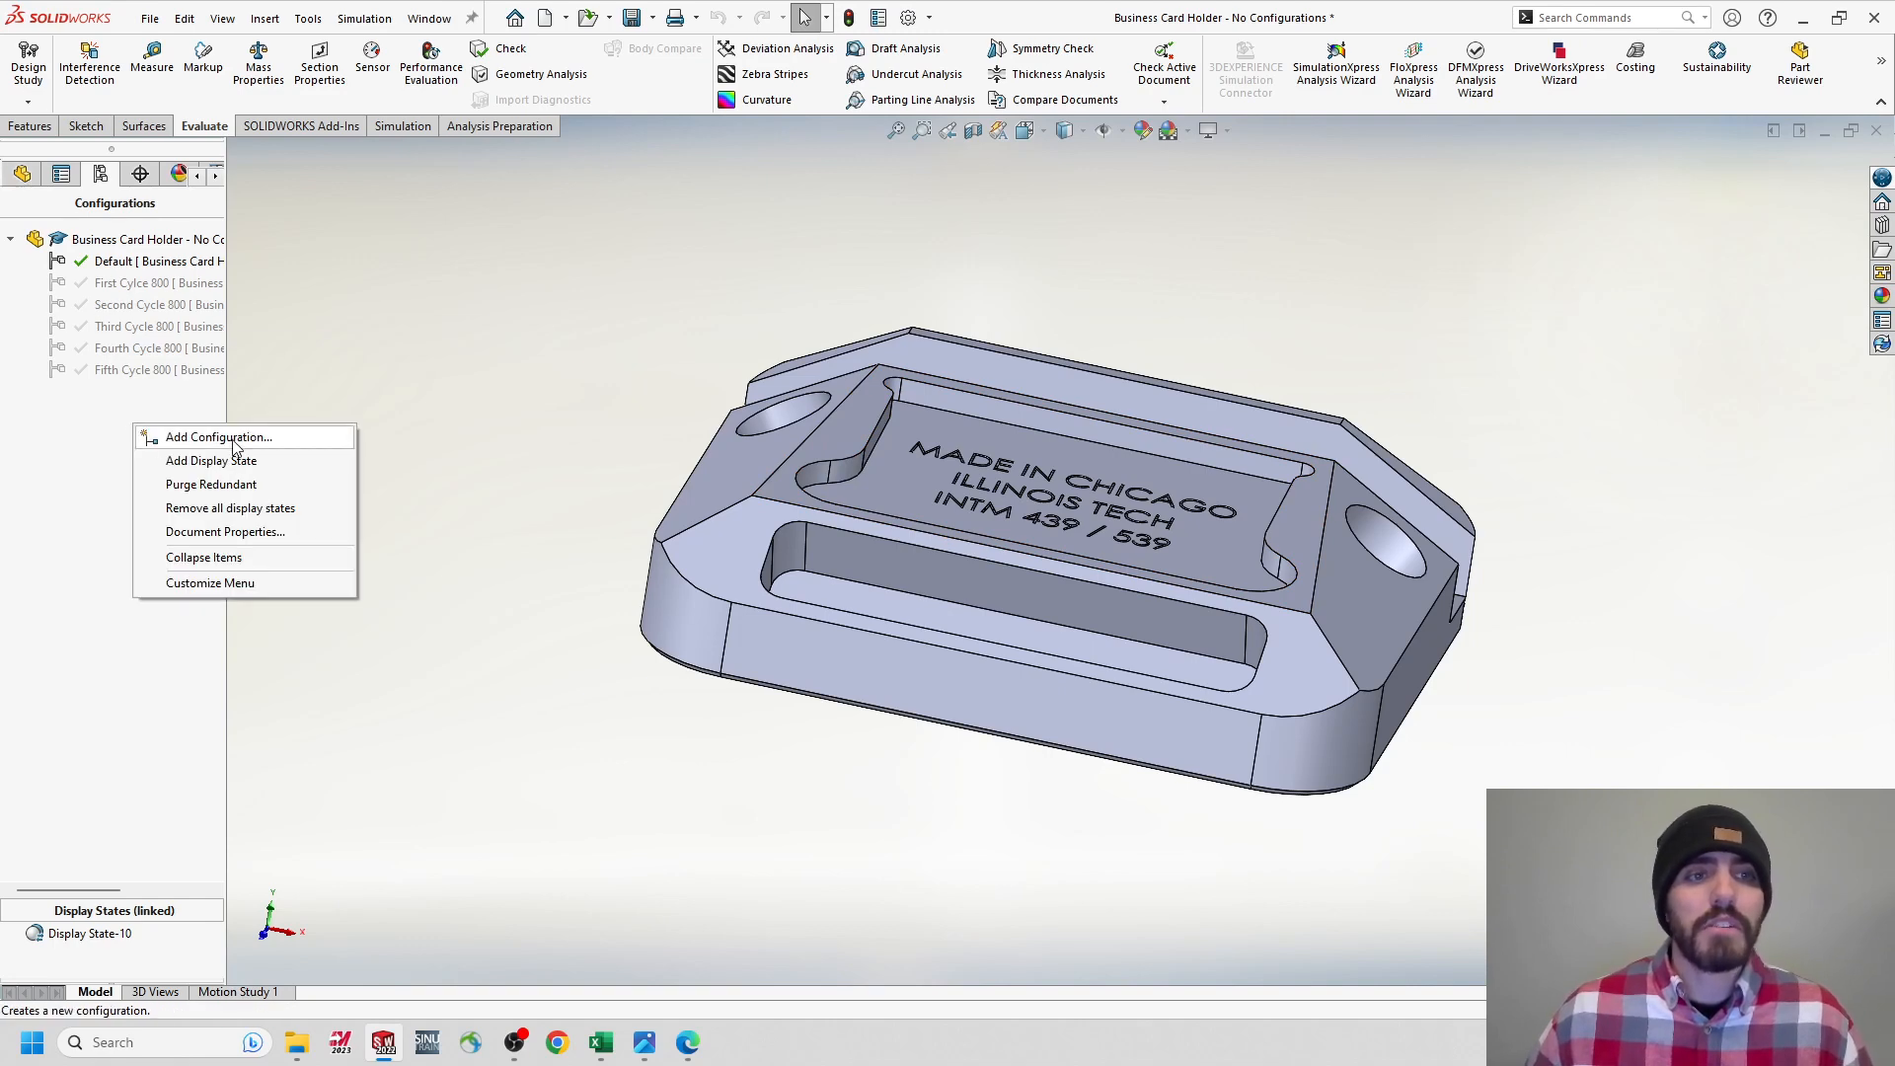
left_click(235, 439)
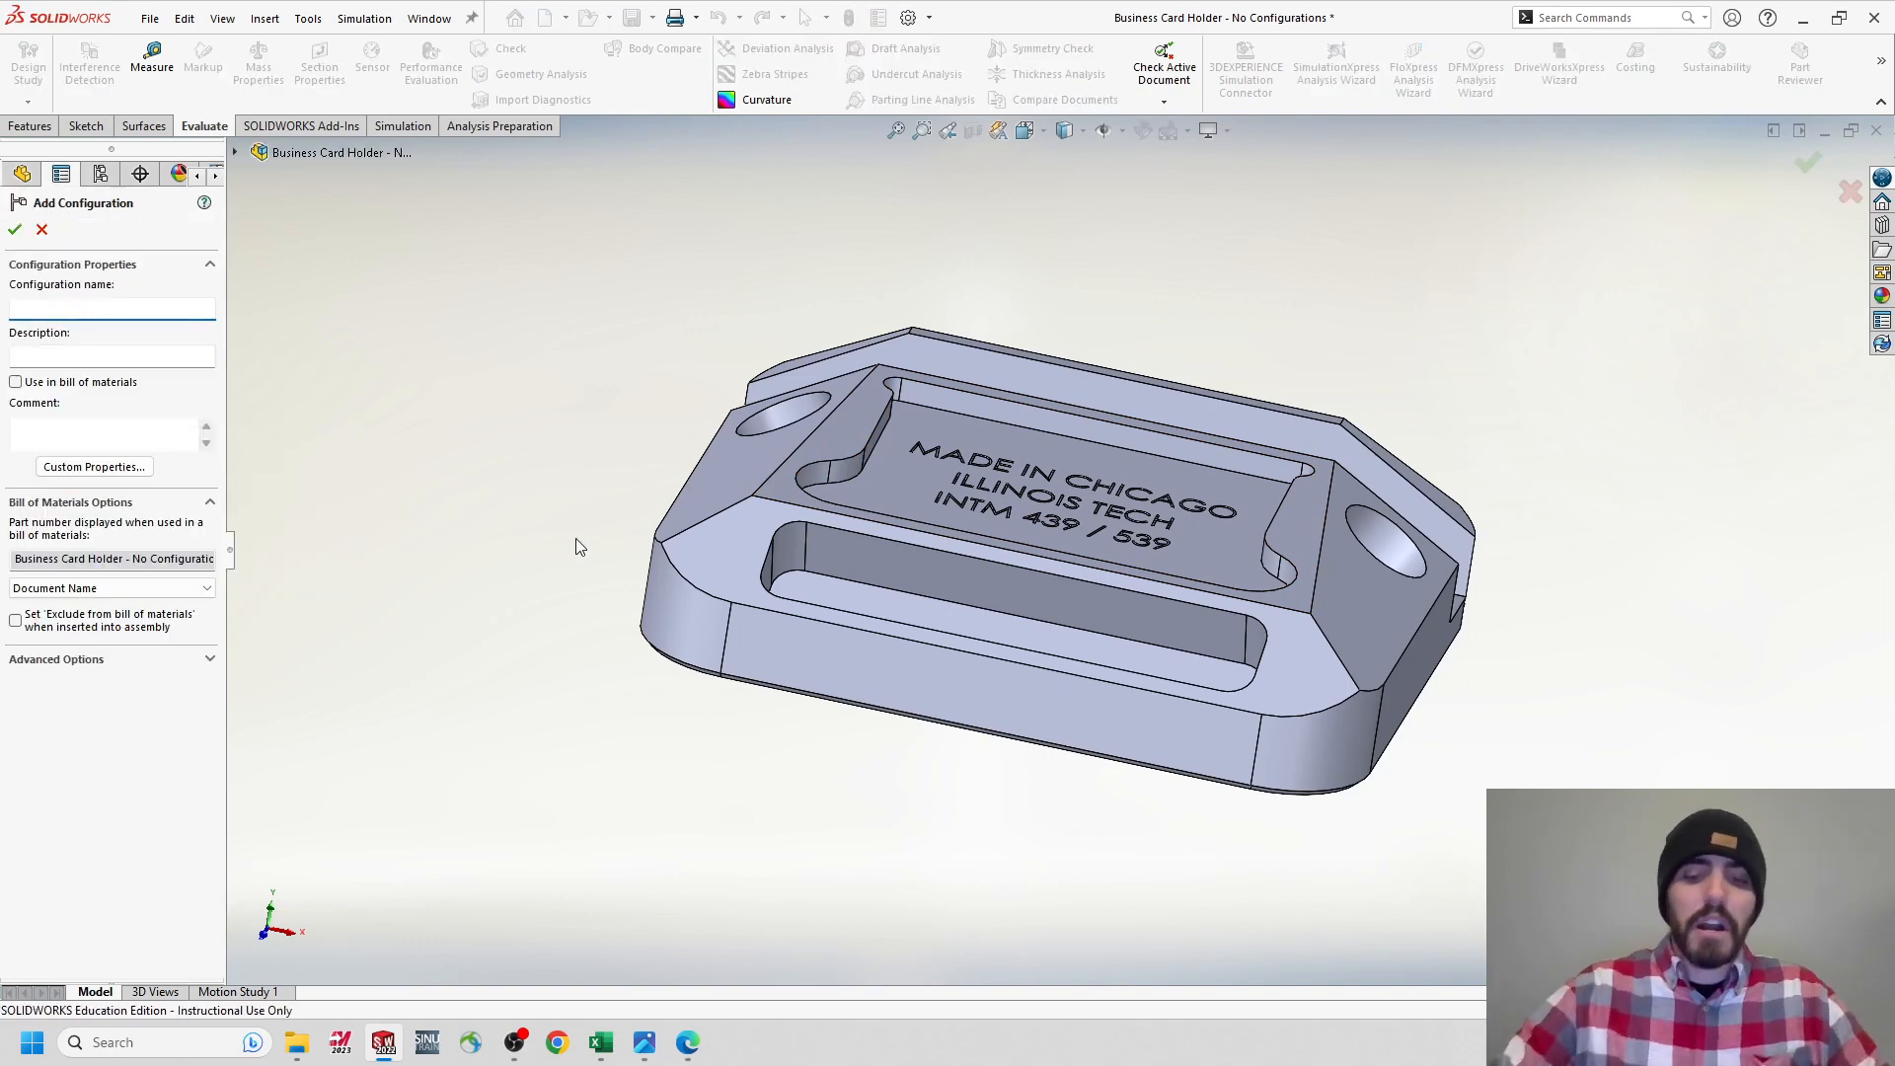
type("Pocket 1")
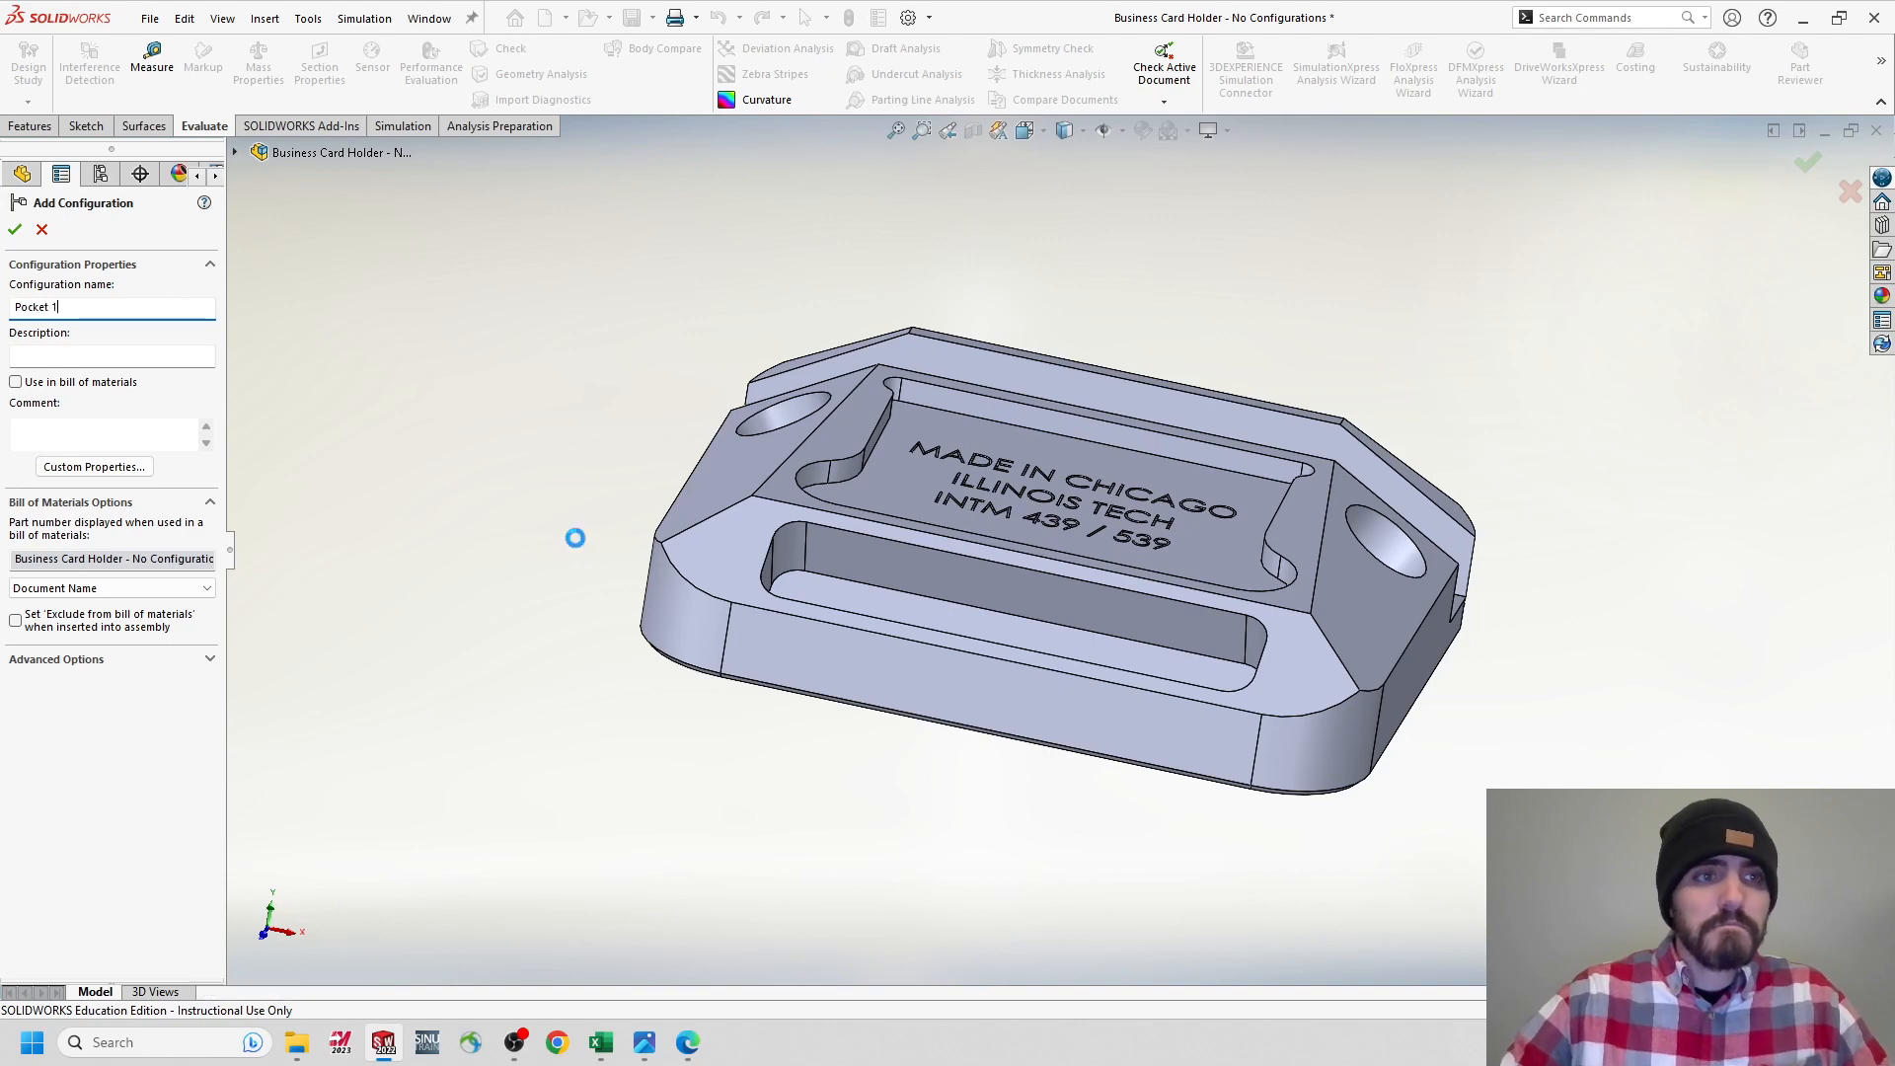
key("Return")
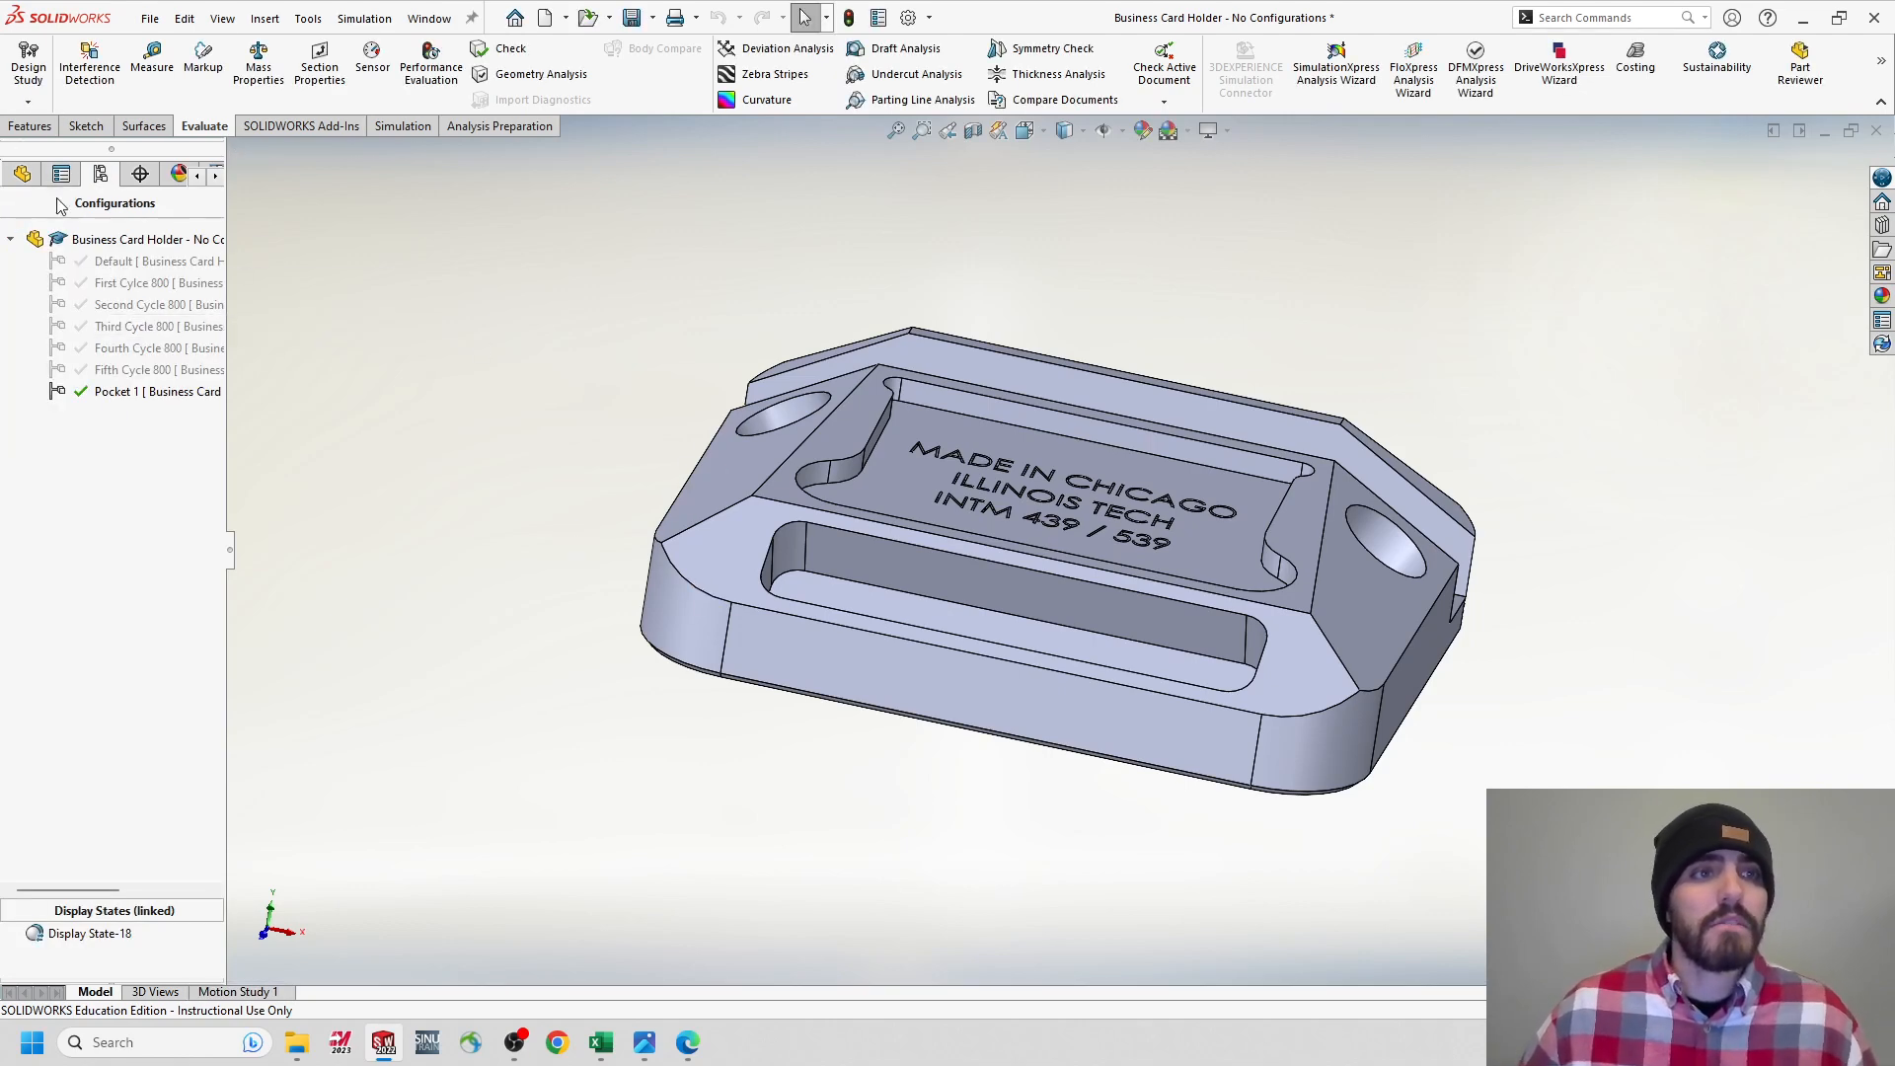
Suppress every feature from Cut-Extrude6 through Split Line2 in the Pocket 1 configuration.
left_click(21, 174)
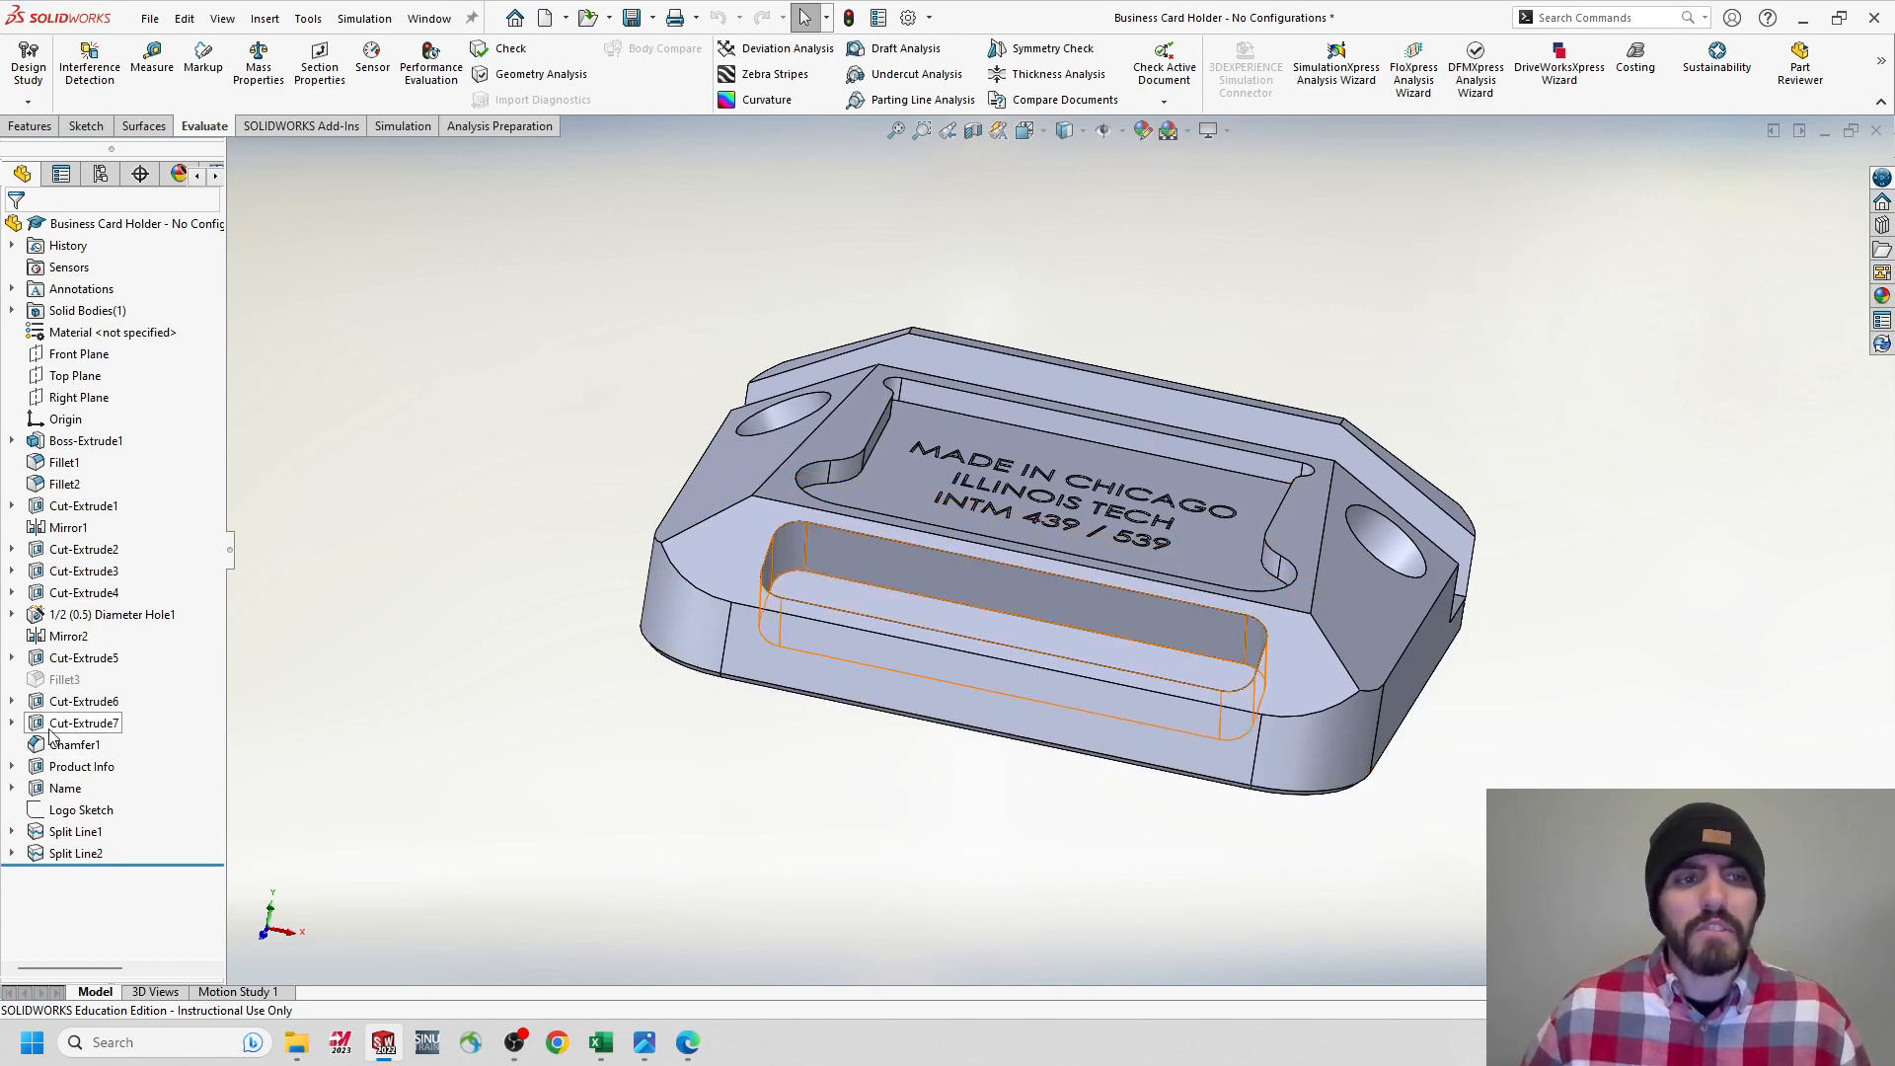
left_click(84, 701)
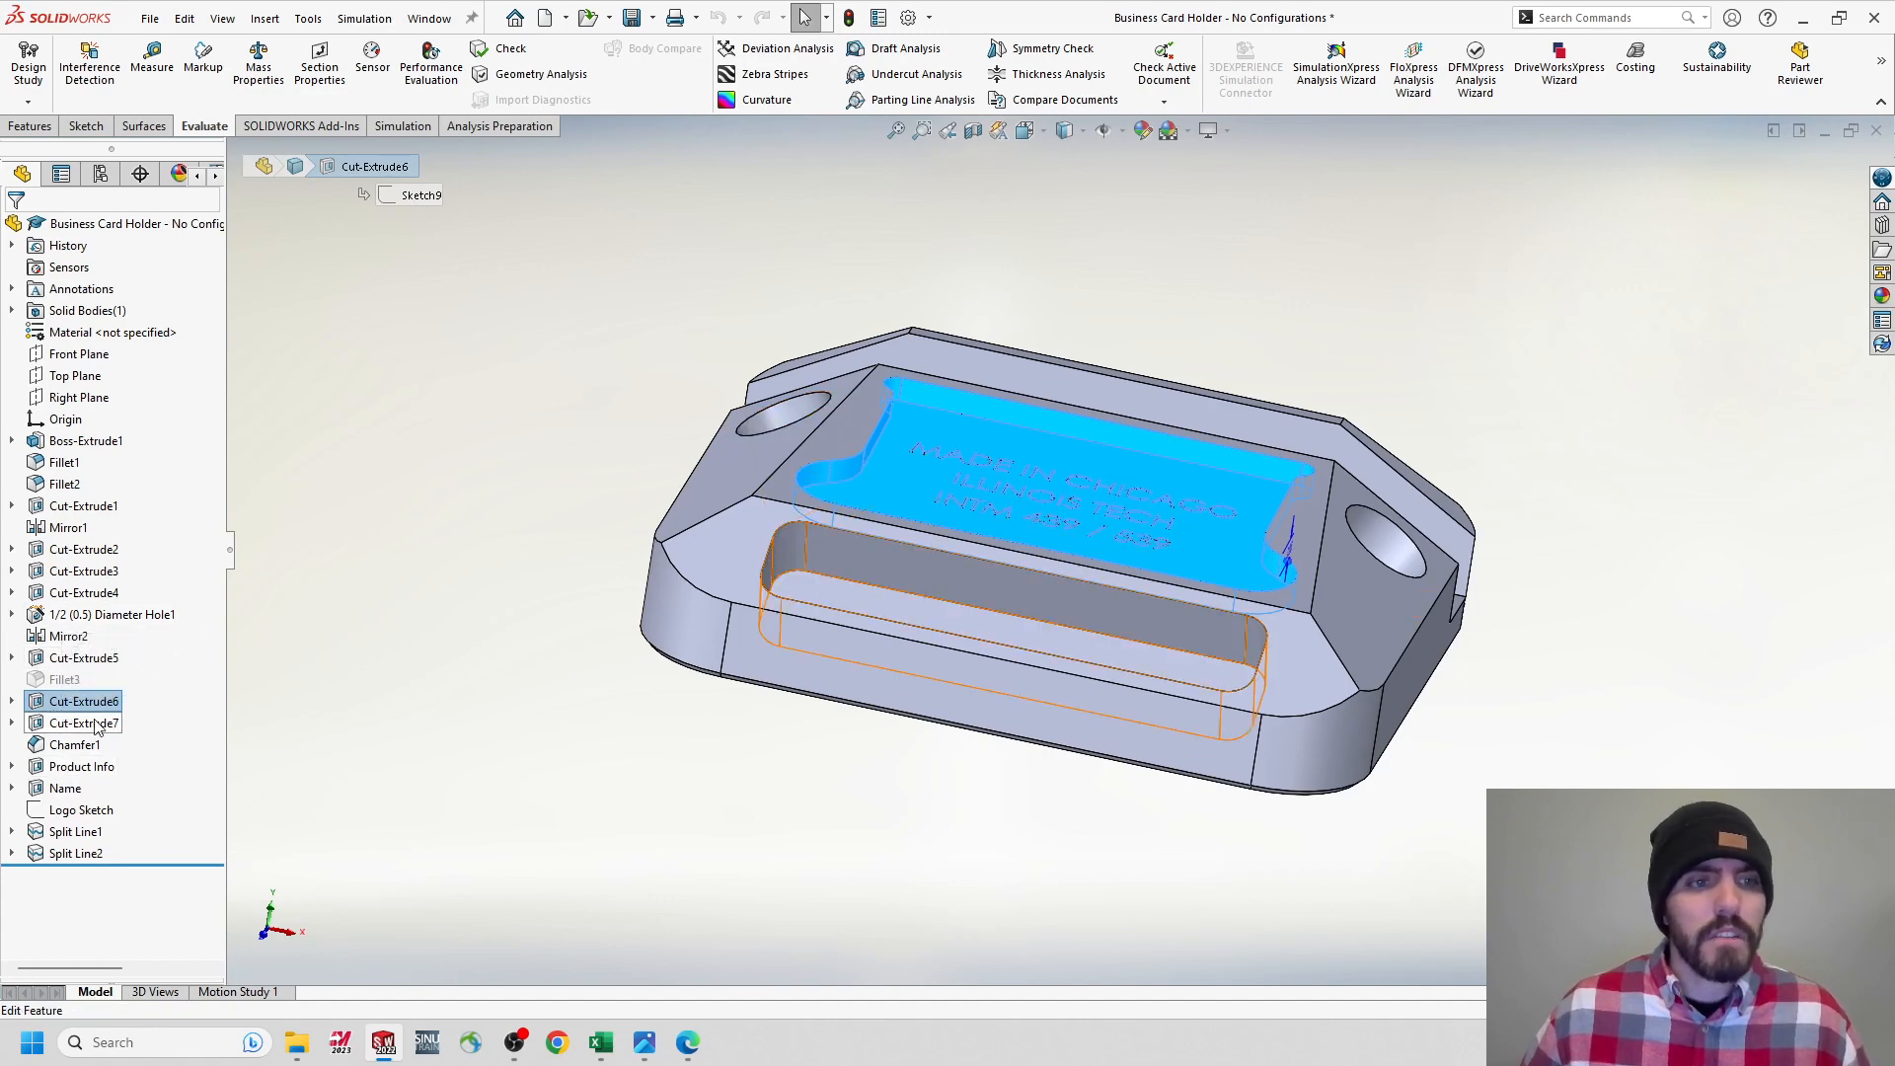
left_click(82, 854, "shift")
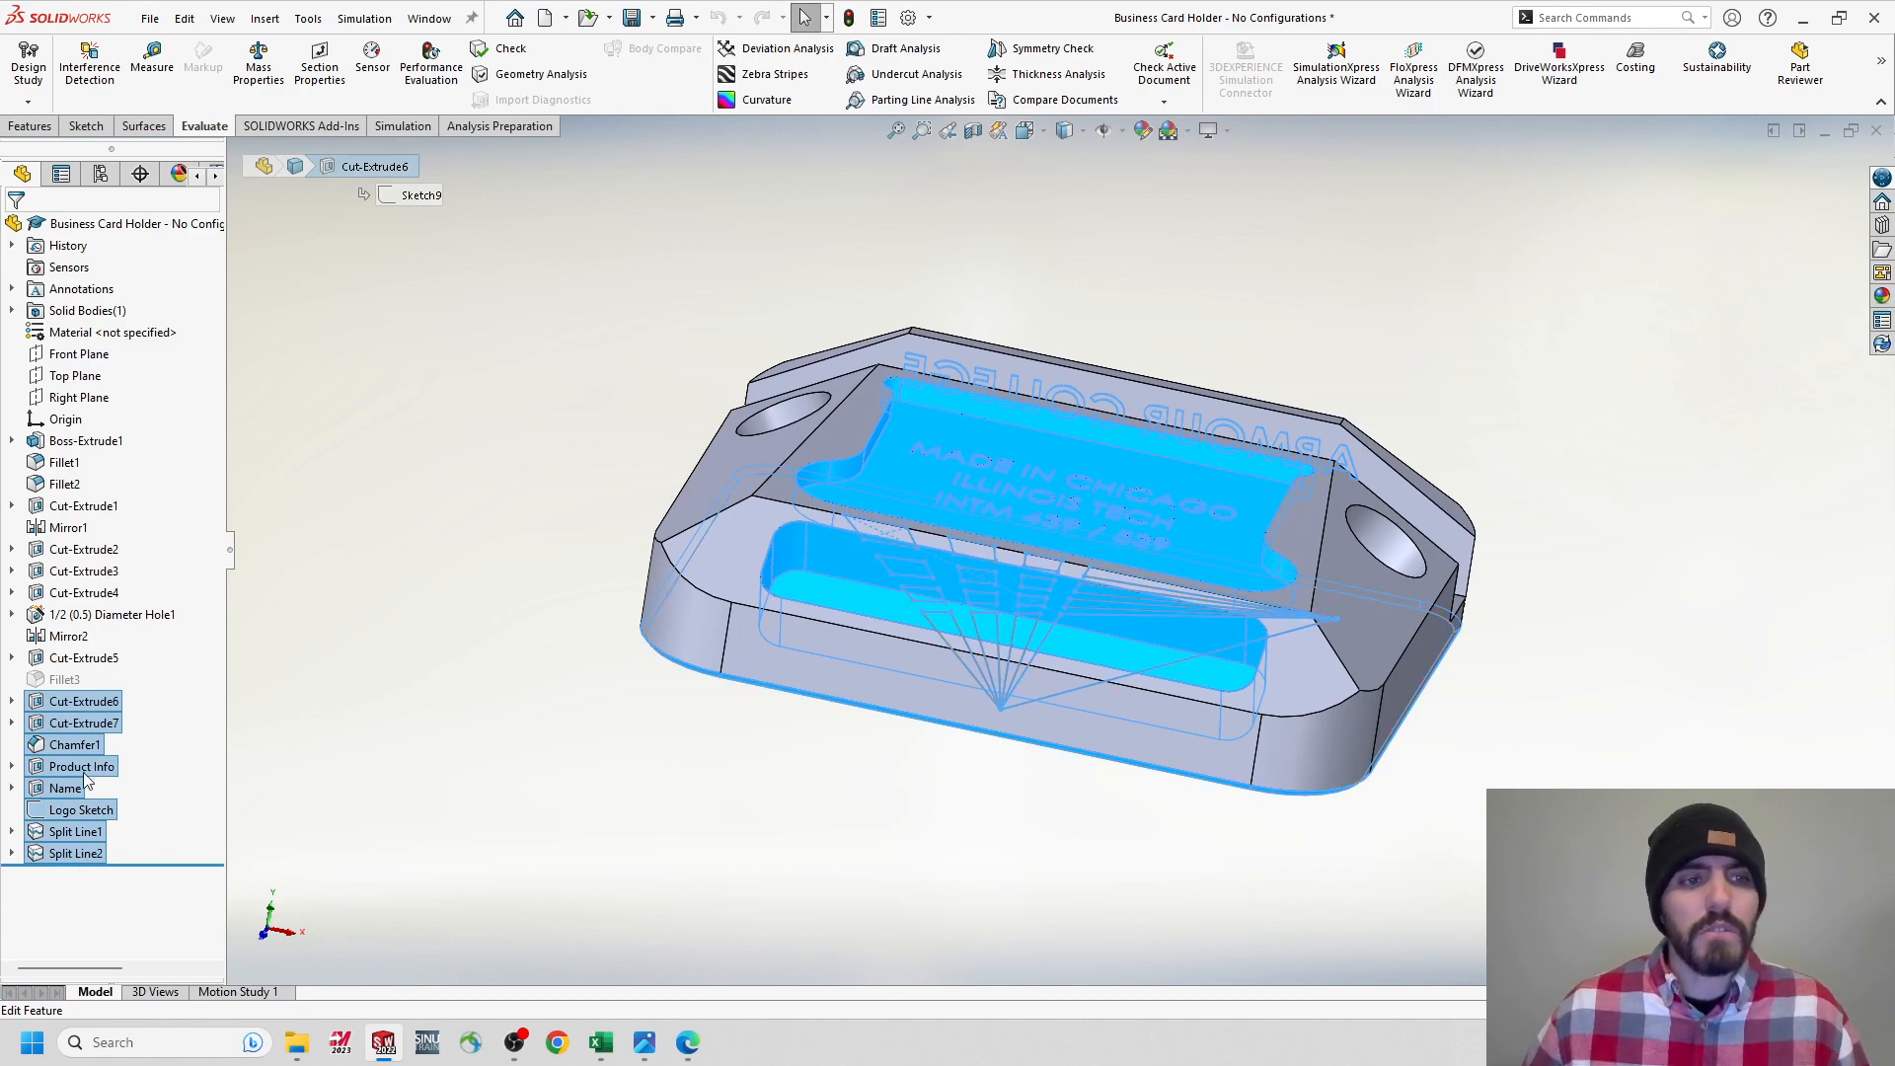
right_click(79, 709)
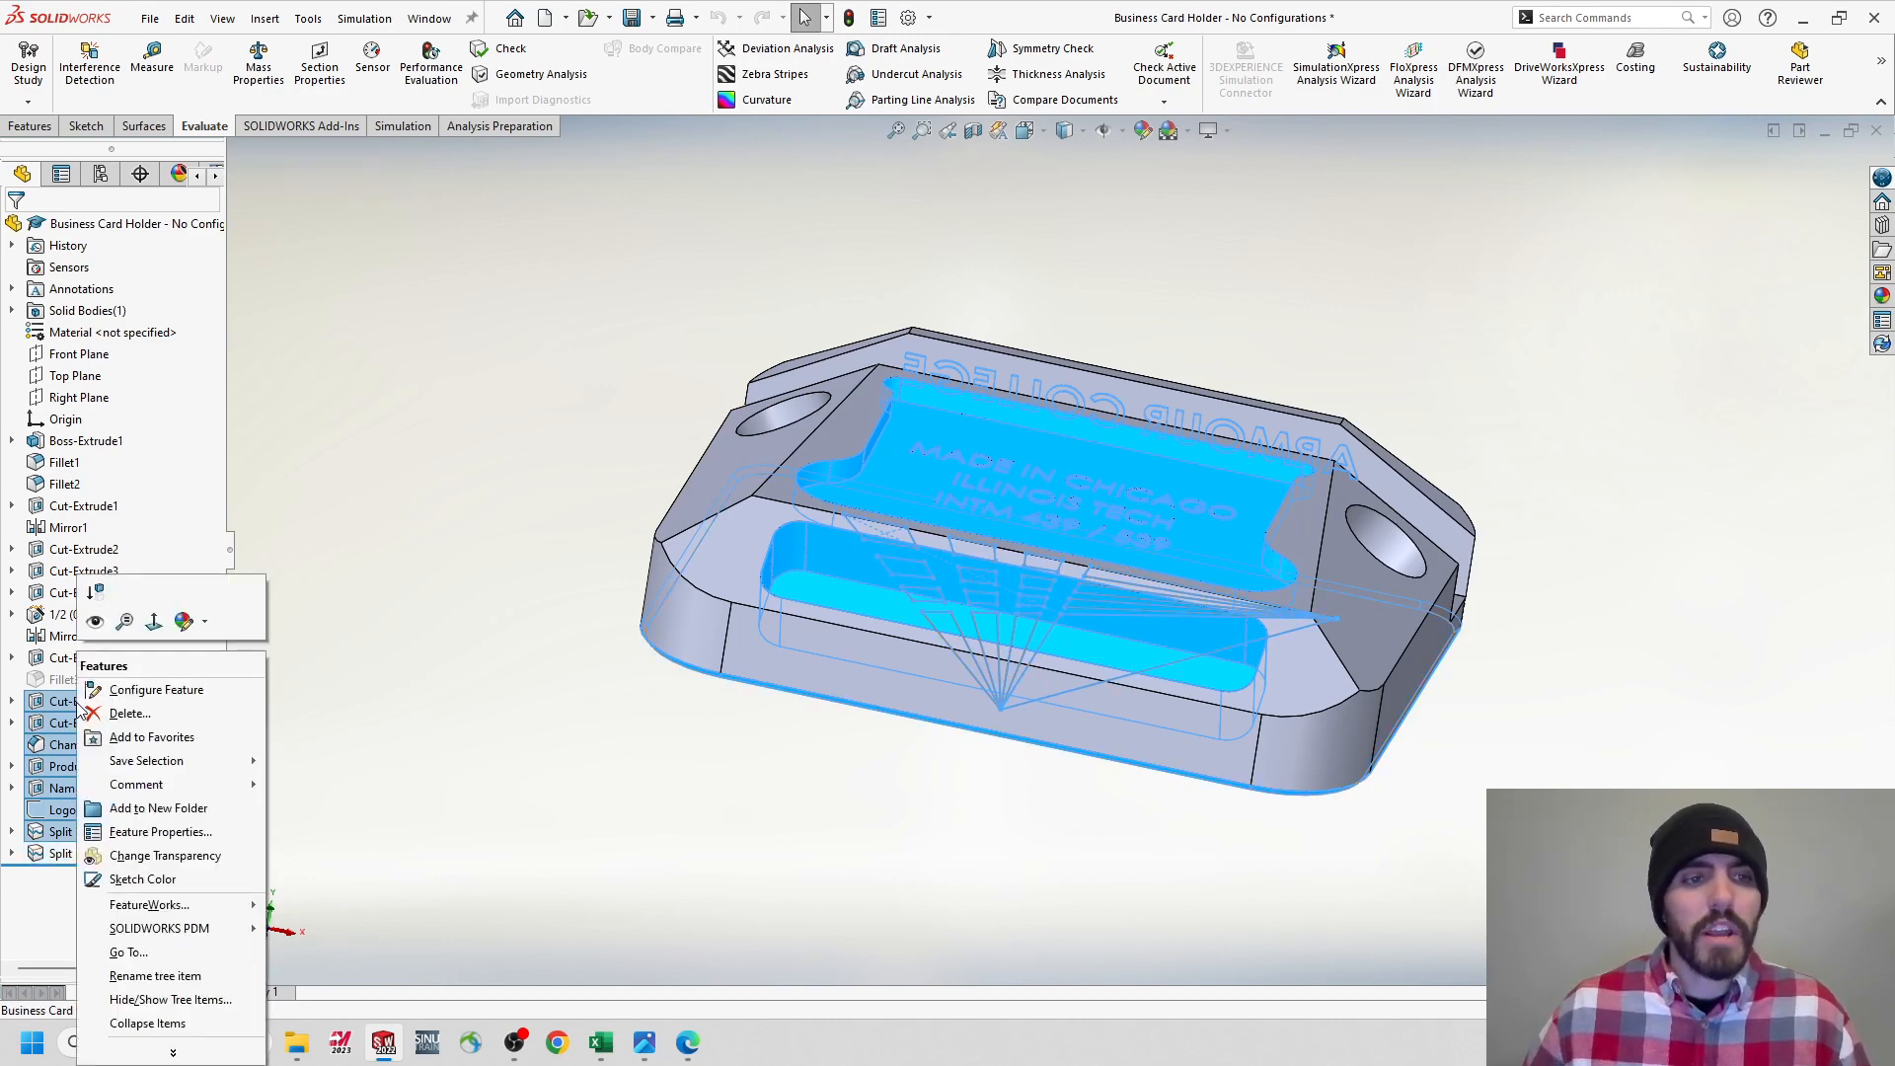
left_click(96, 594)
middle_click_drag(821, 548, 1354, 634)
middle_click_drag(906, 298, 894, 268)
middle_click_drag(1167, 346, 973, 310)
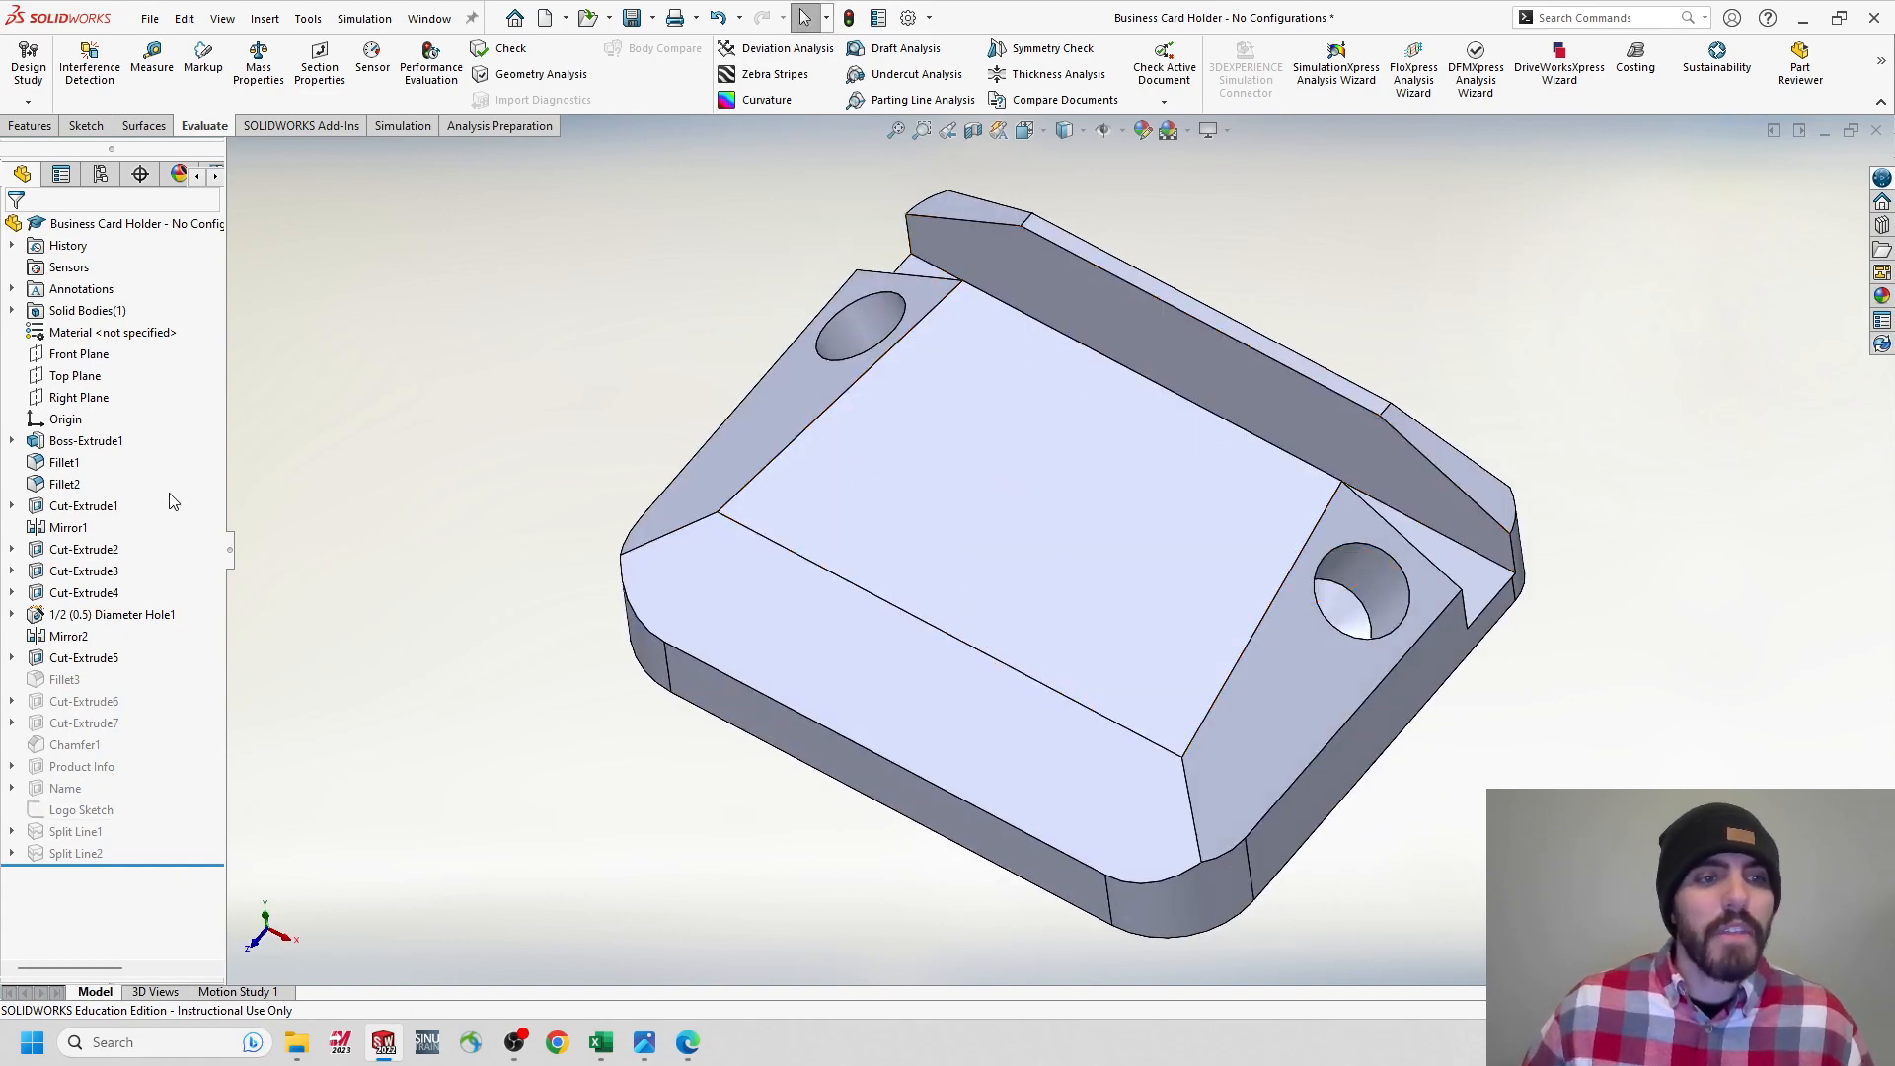
Add a configuration named "Second Pocket" to the part, based on Pocket 1.
left_click(100, 173)
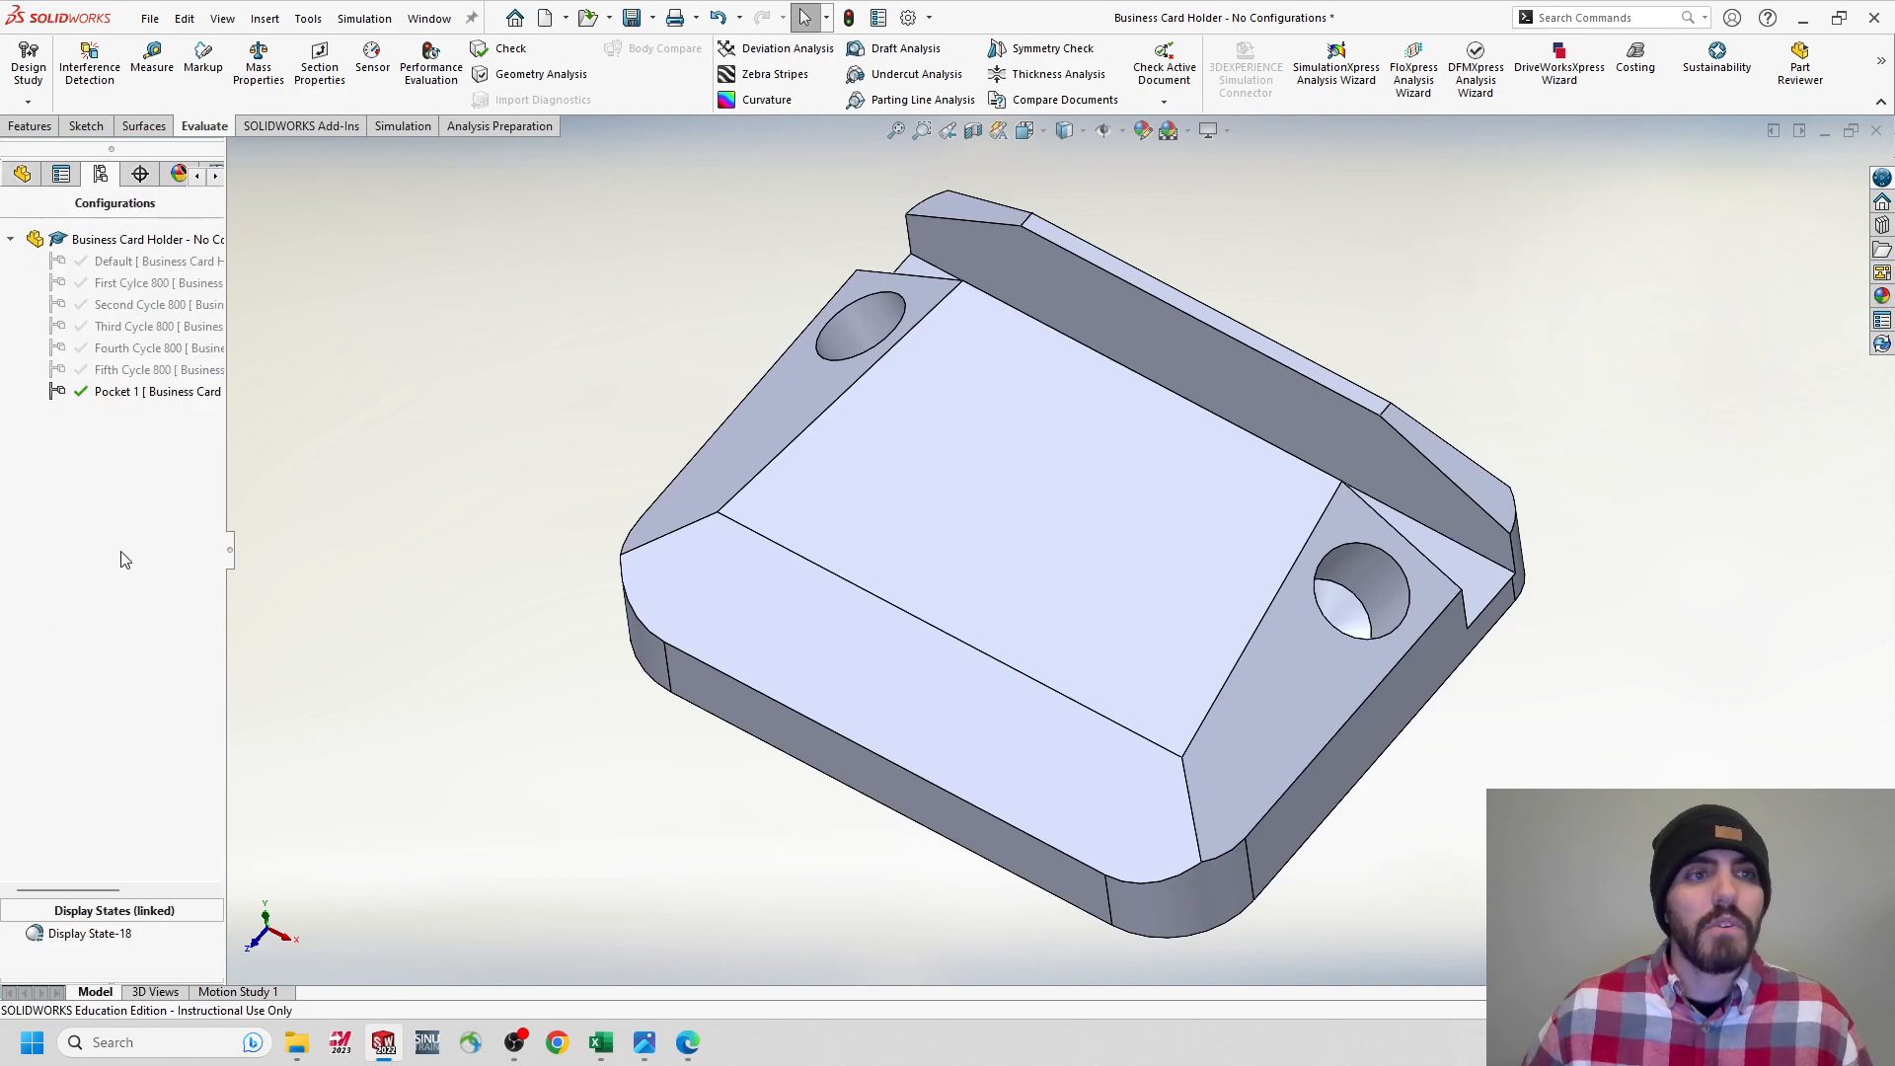
right_click(123, 438)
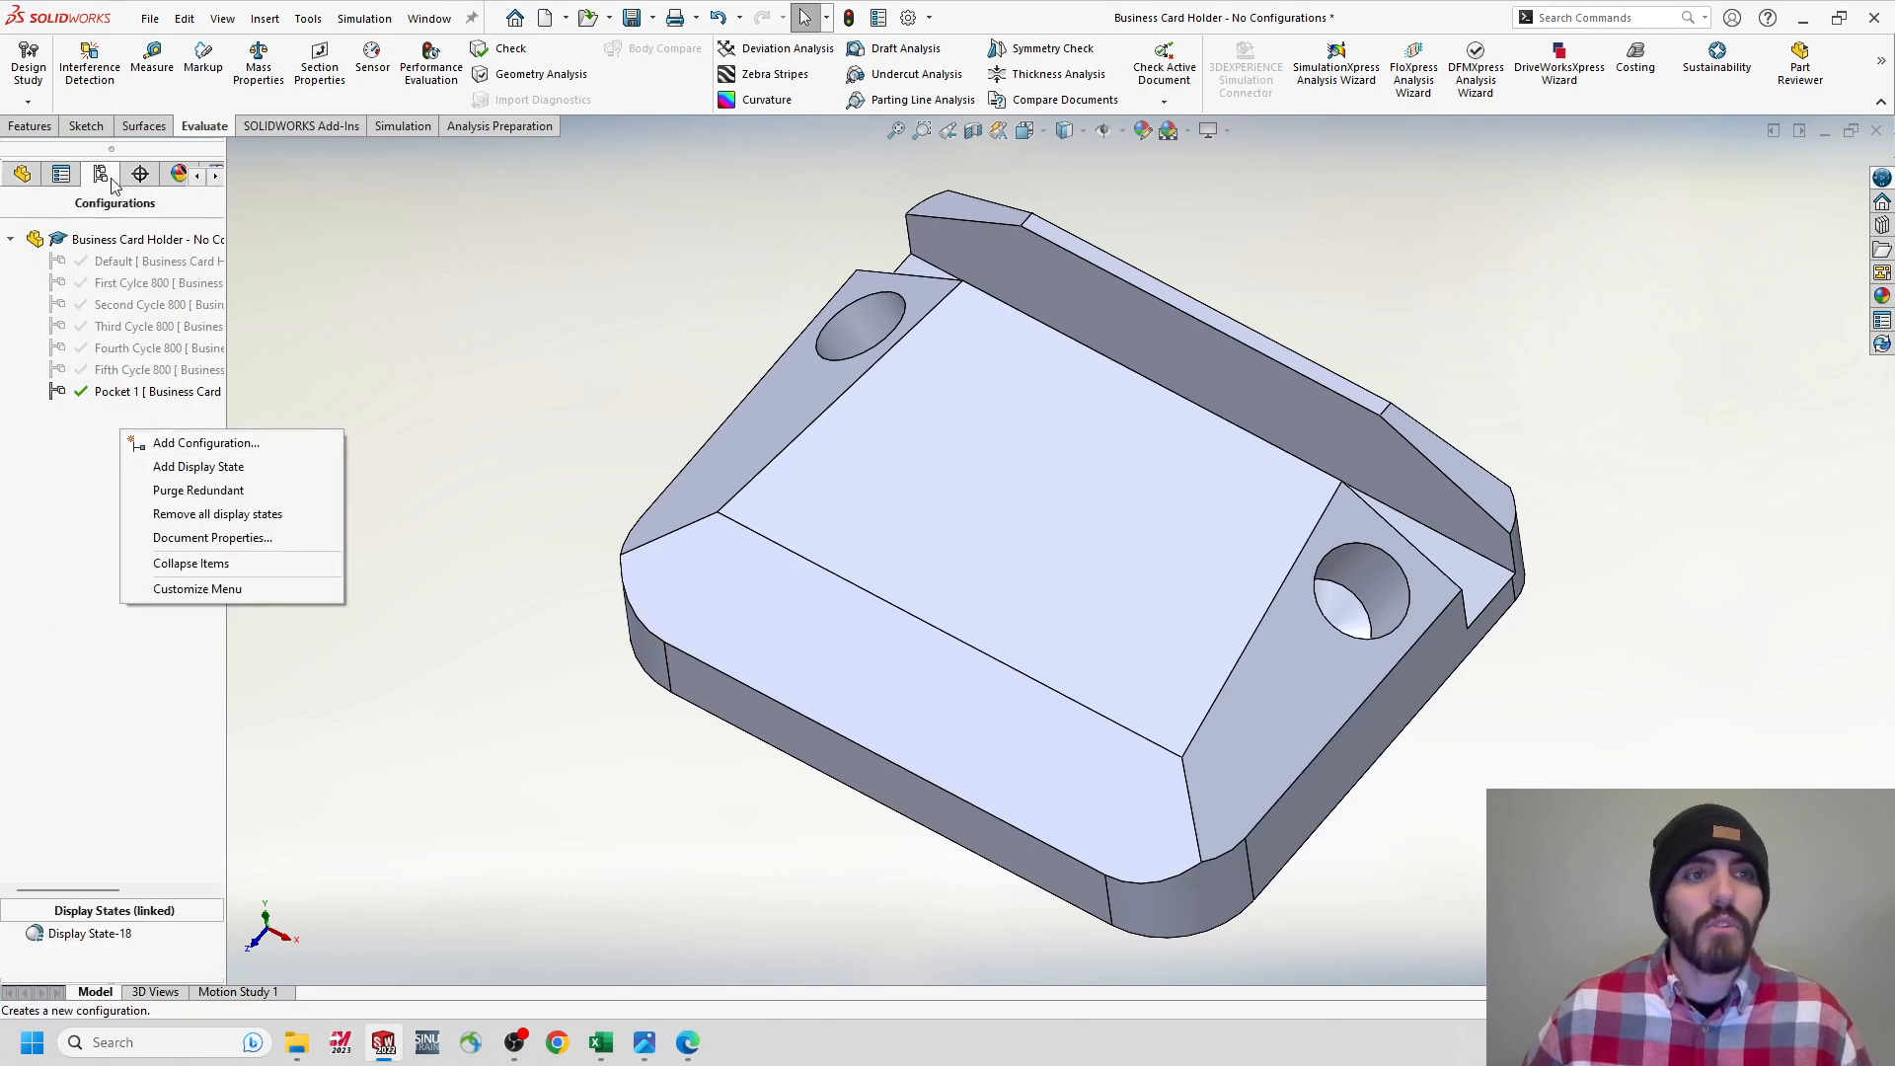
left_click(215, 443)
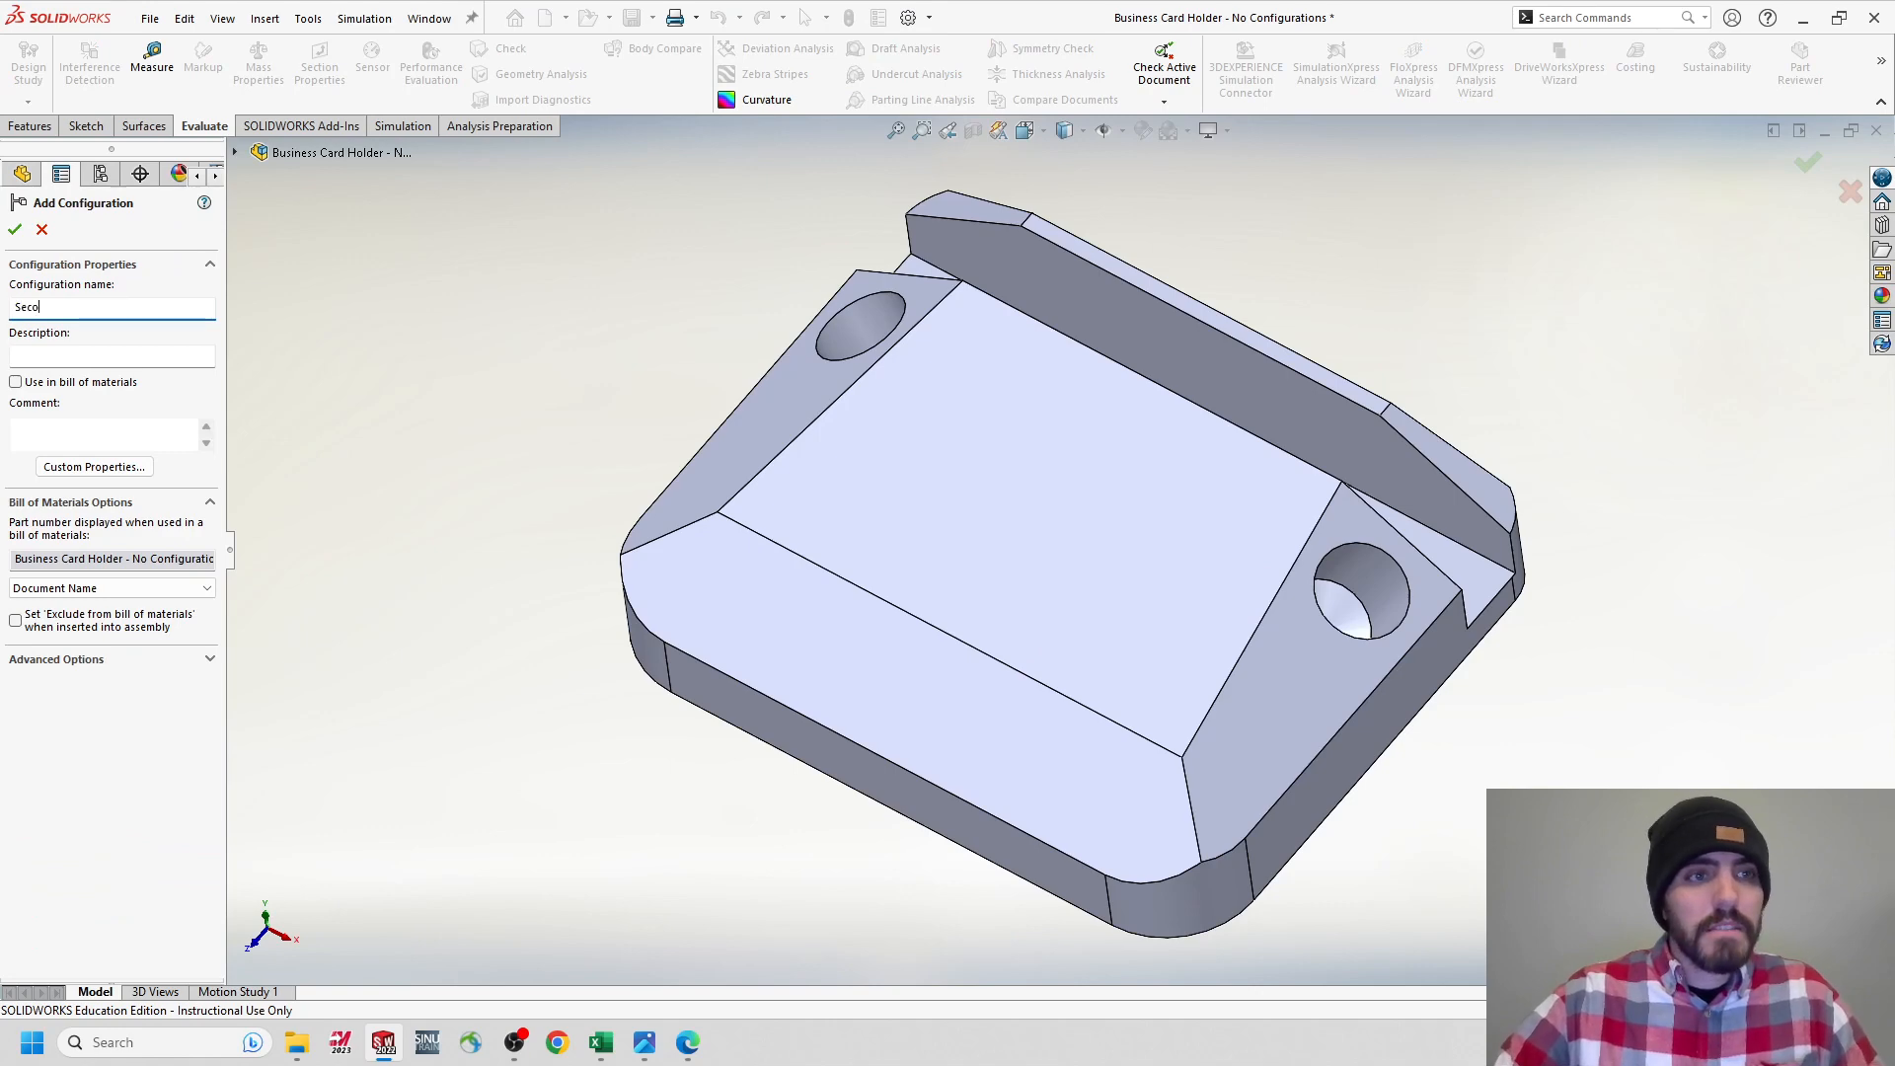
type("Second Pocket")
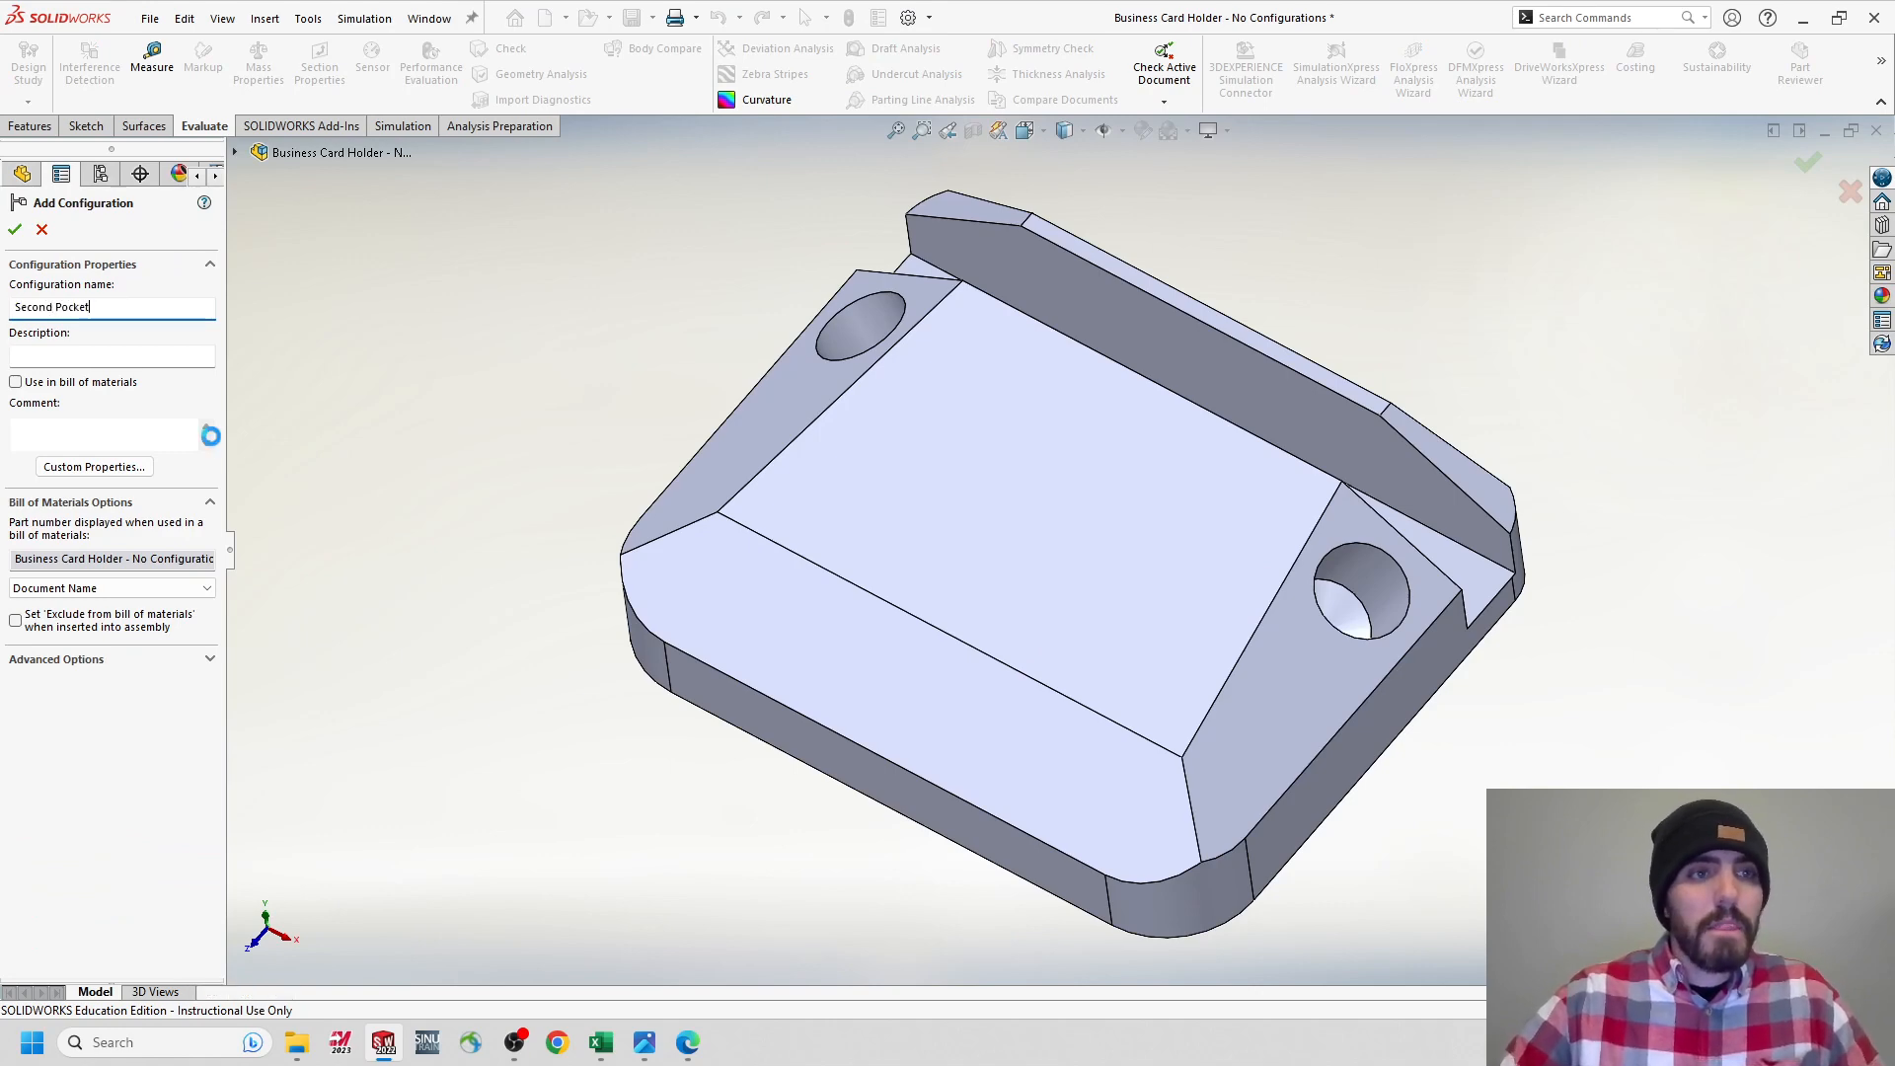
key("Return")
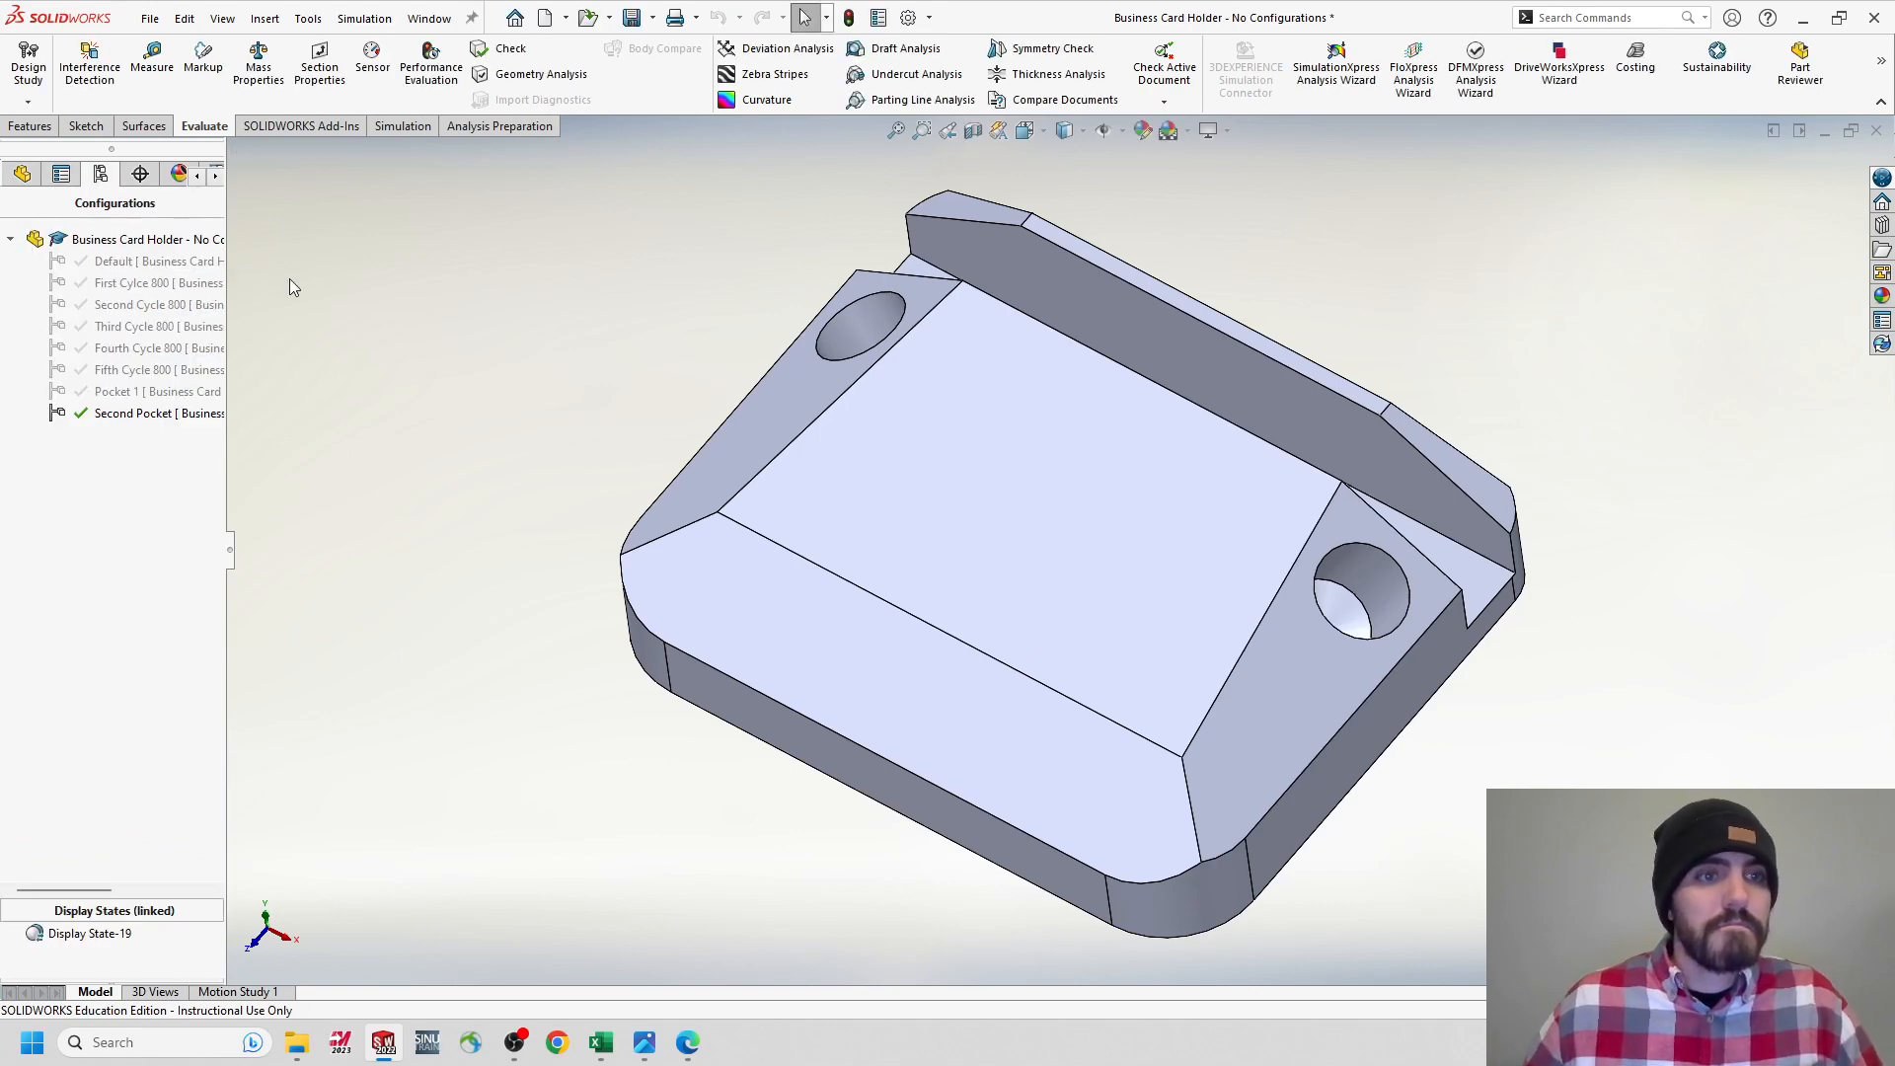
left_click(129, 414)
left_click(127, 413)
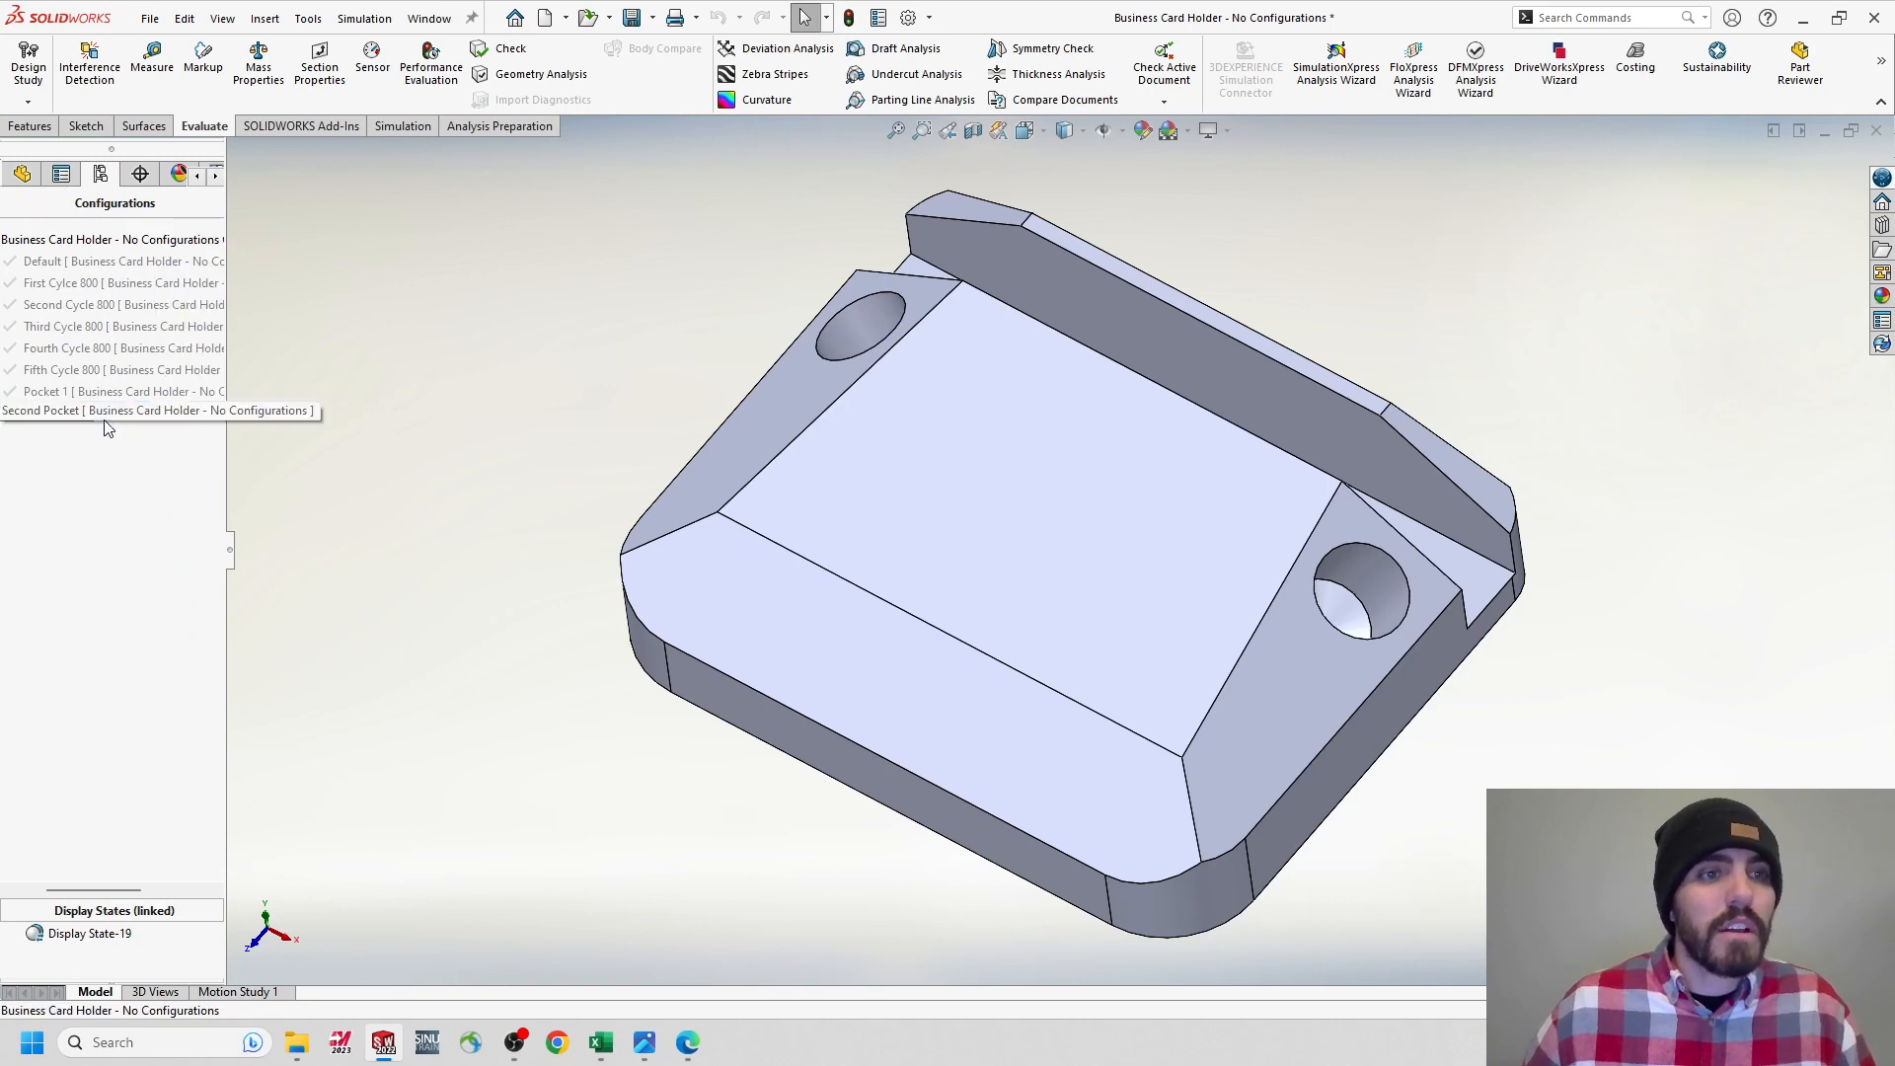
type("Pocket 1")
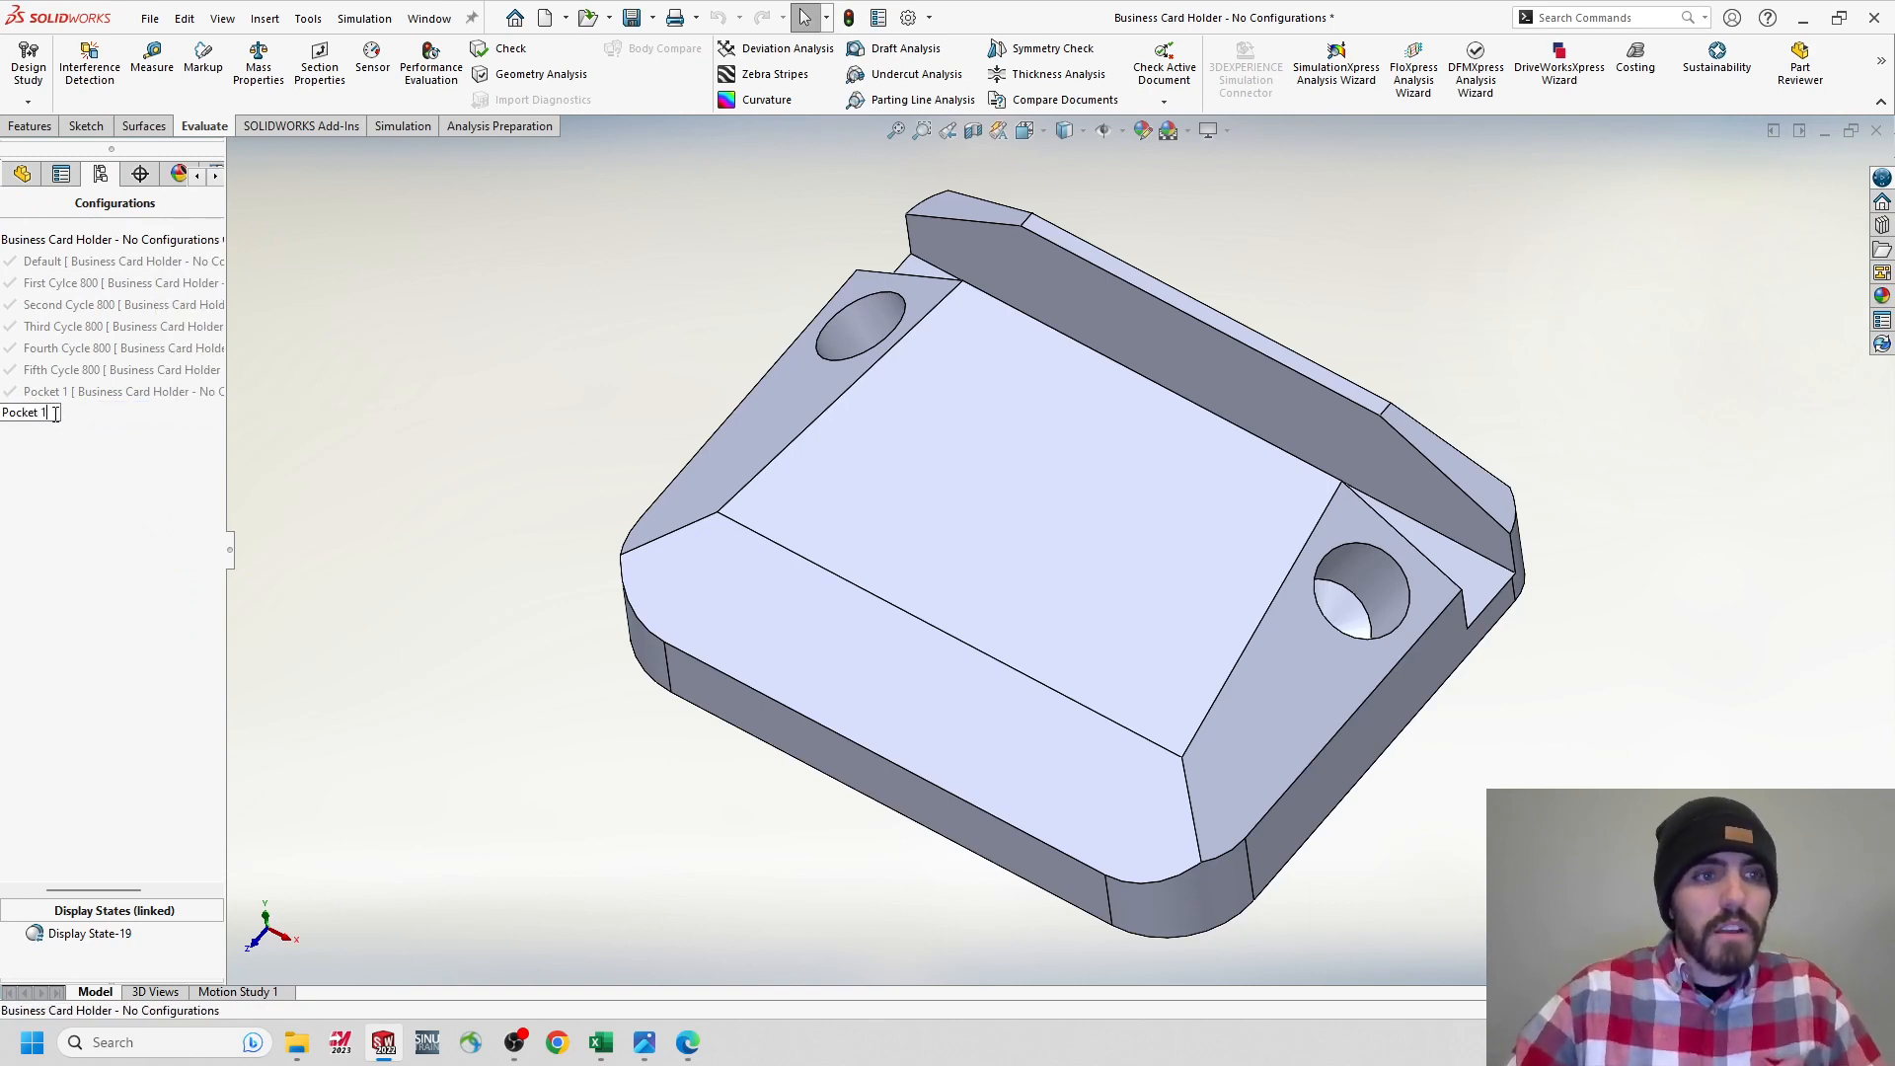
key("Return")
left_click(55, 417)
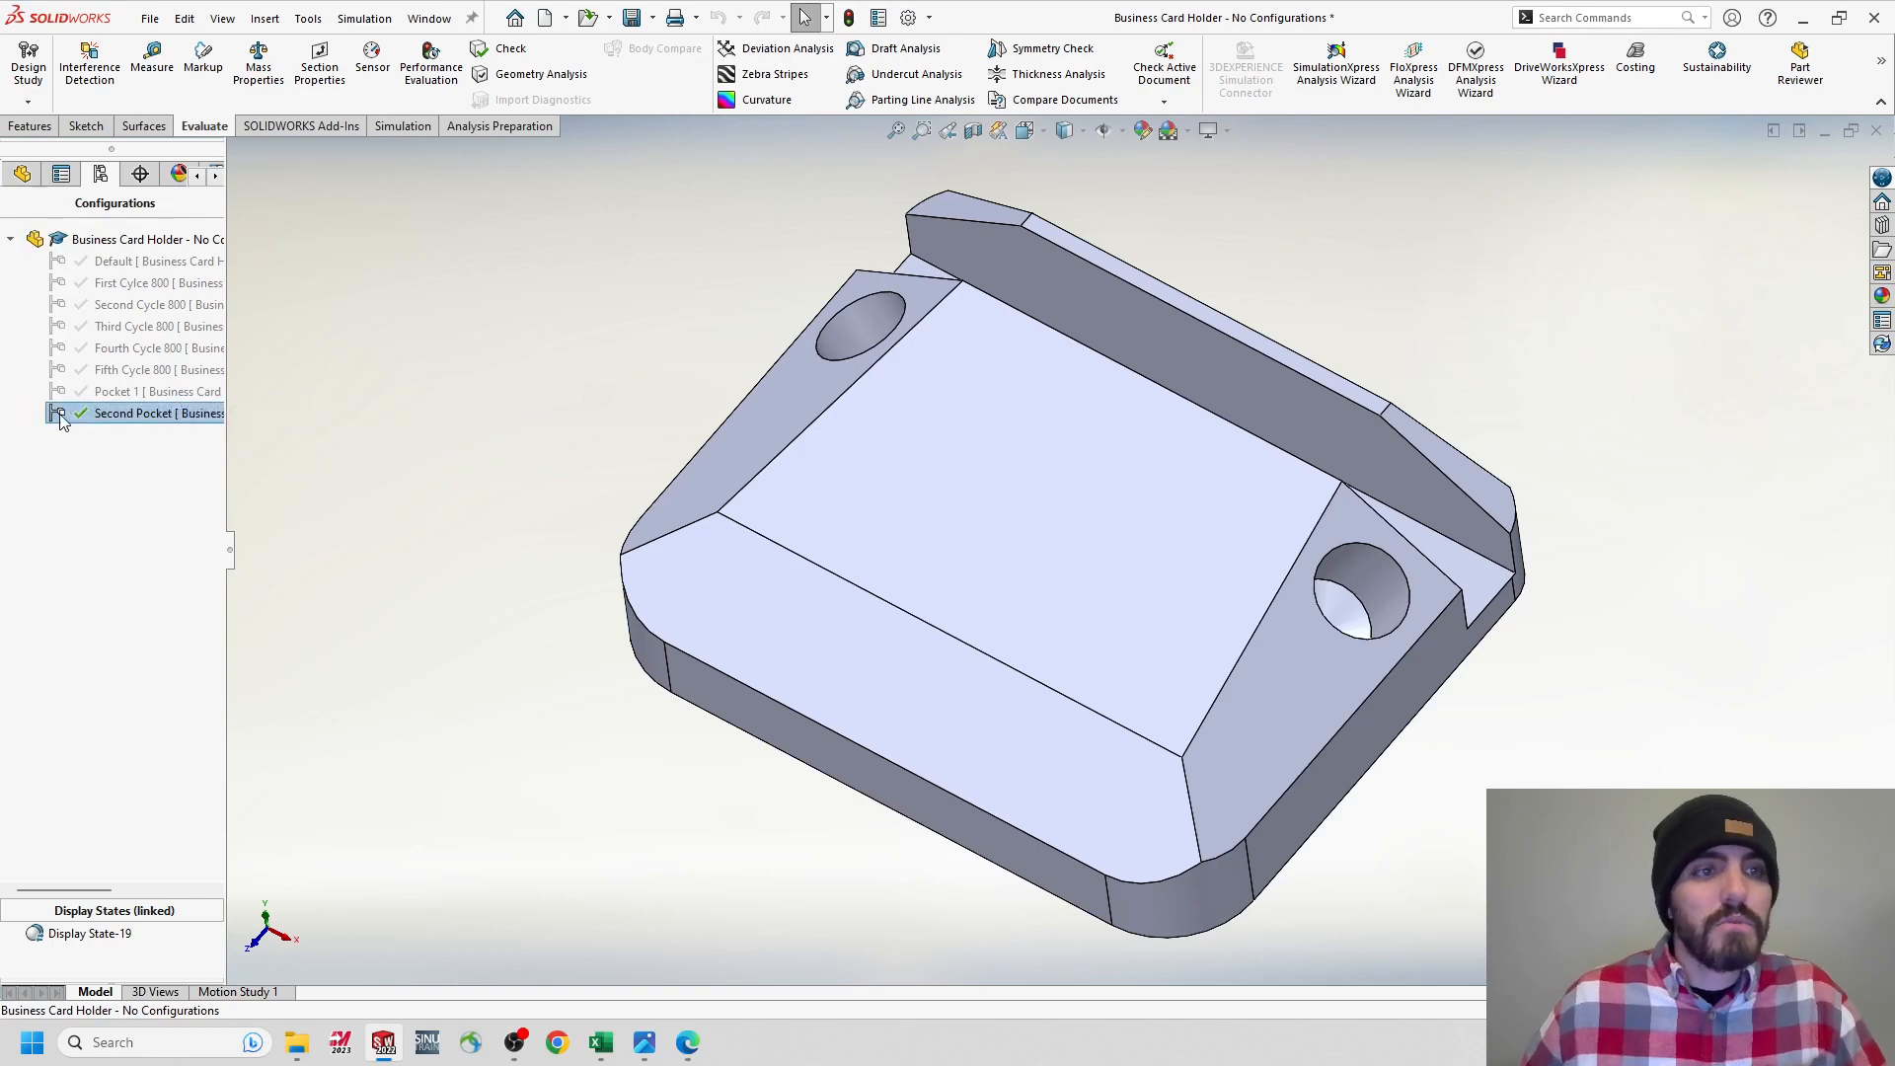
Rename the Second Pocket configuration as "Pocket 2".
left_click(135, 394)
left_click(111, 415)
left_click(110, 415)
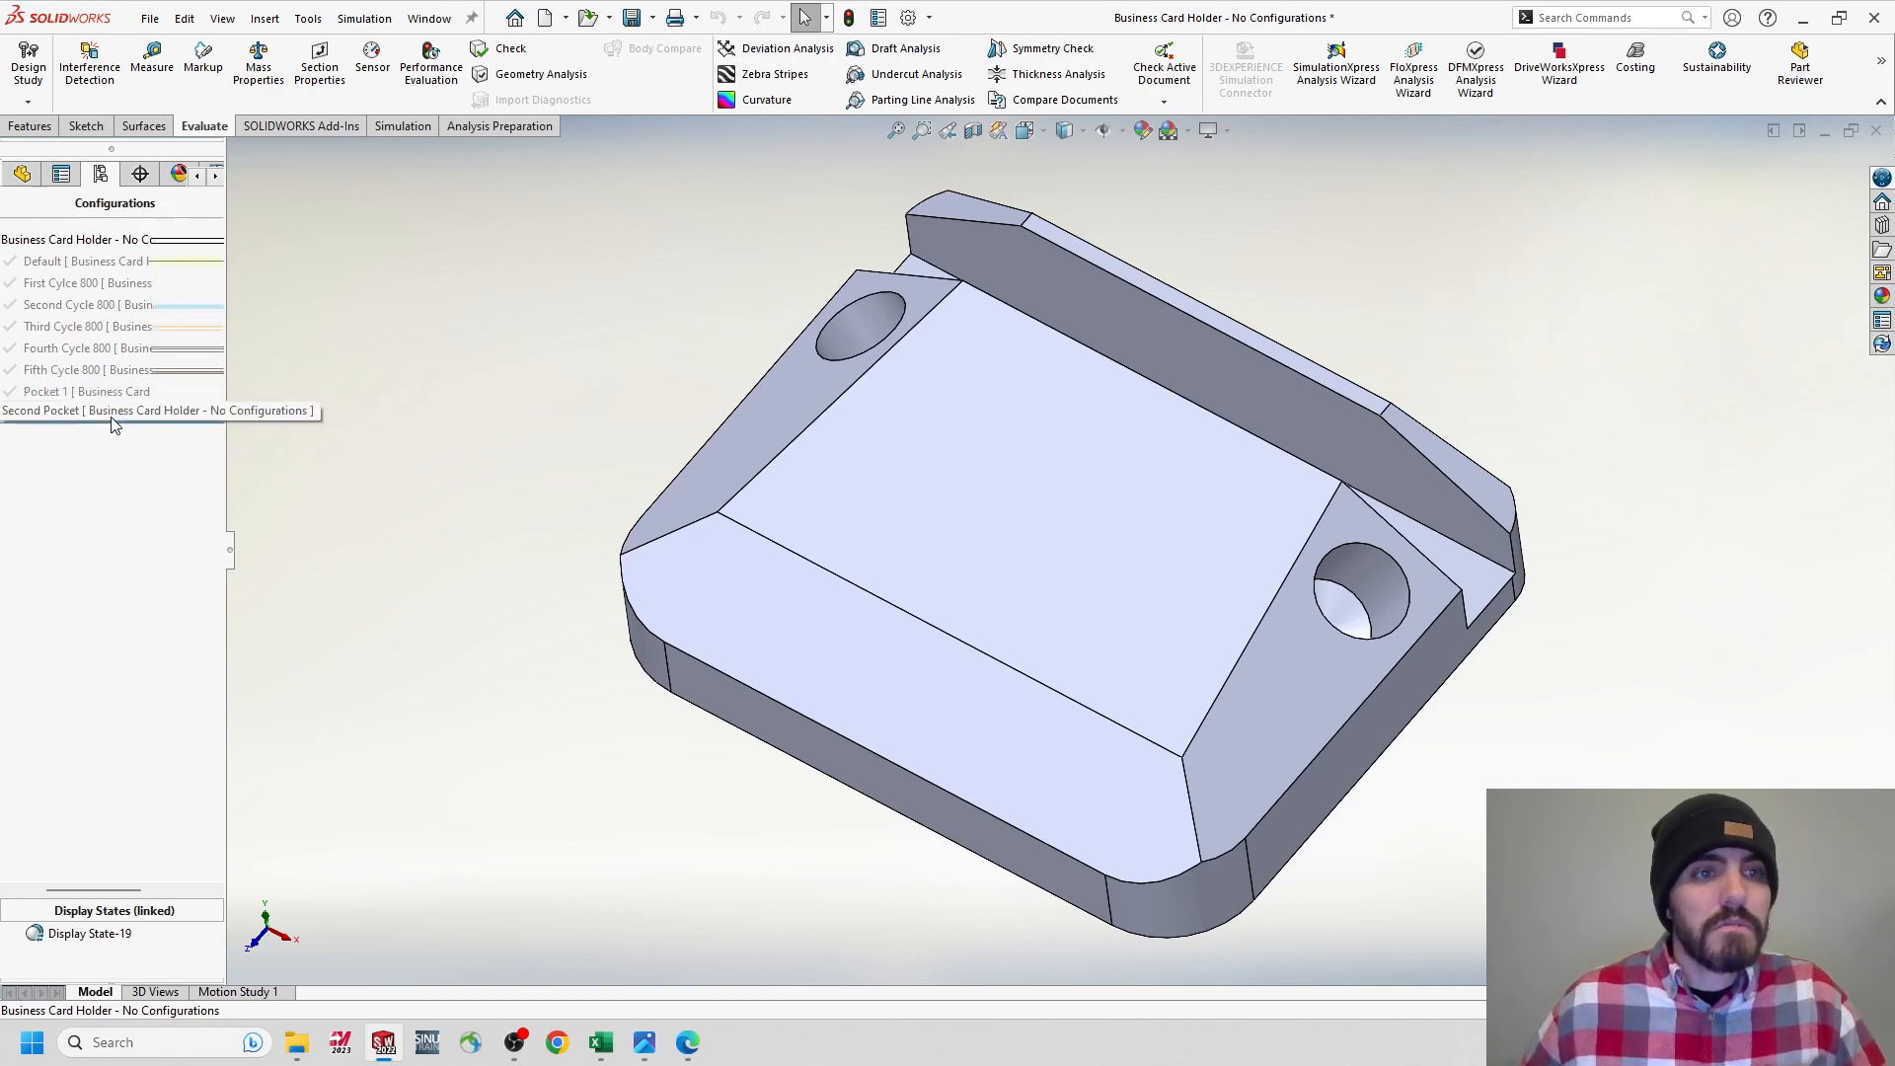
type("Pocket 2")
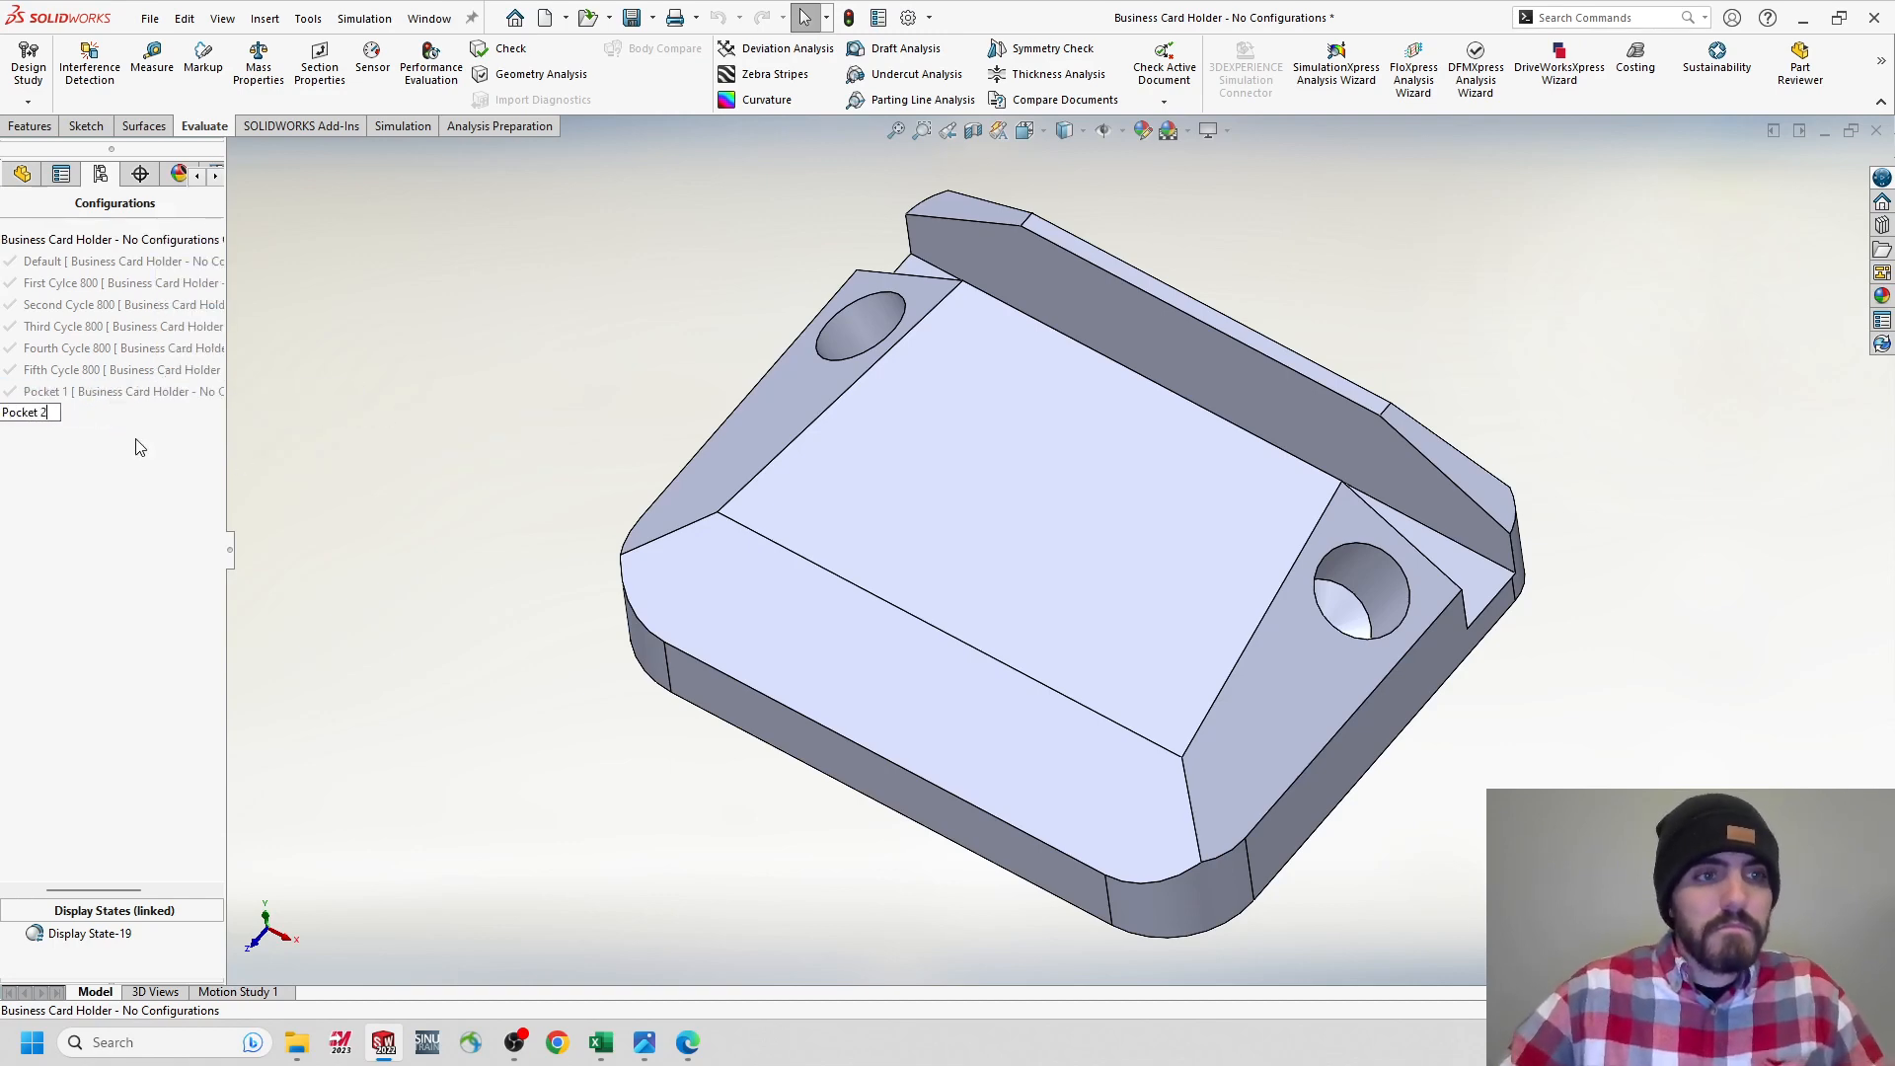
key("Return")
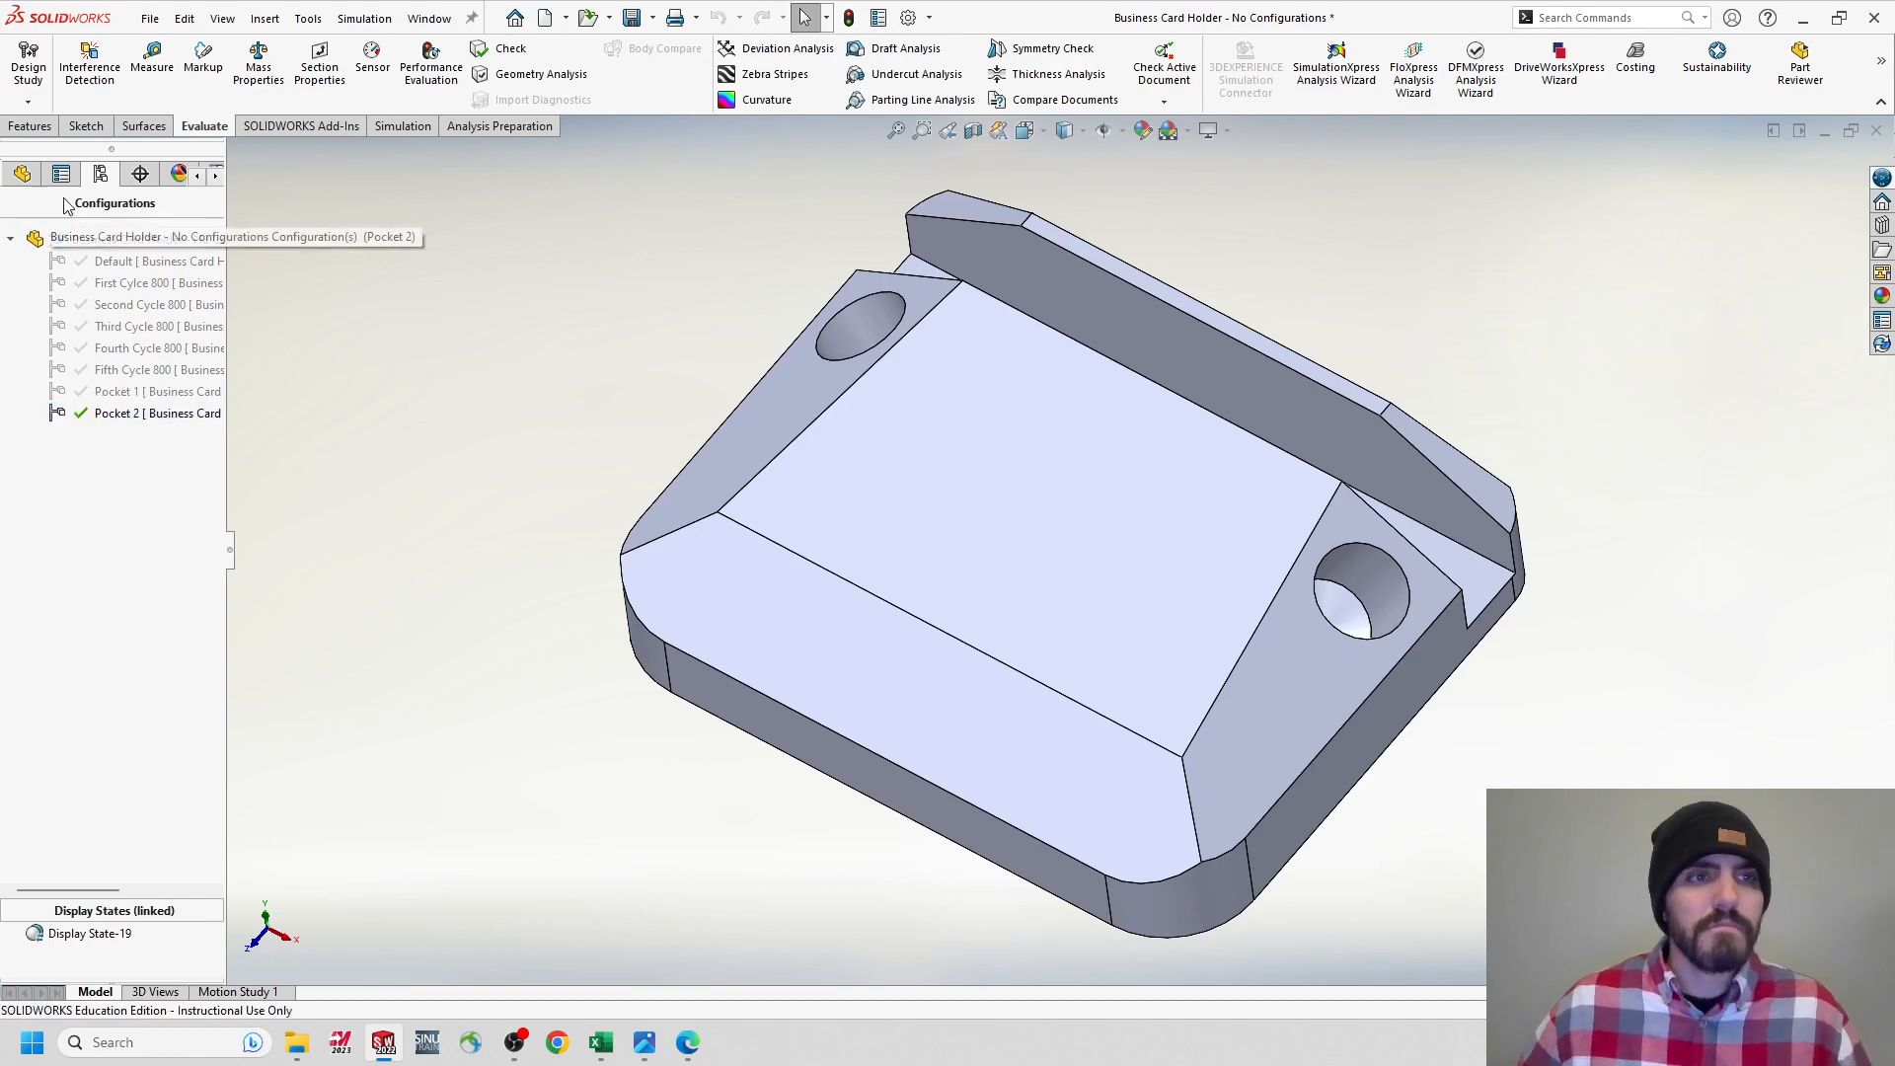
Unsuppress Cut-Extrude6 in the Pocket 2 configuration and dismiss the message about component configurations.
left_click(21, 174)
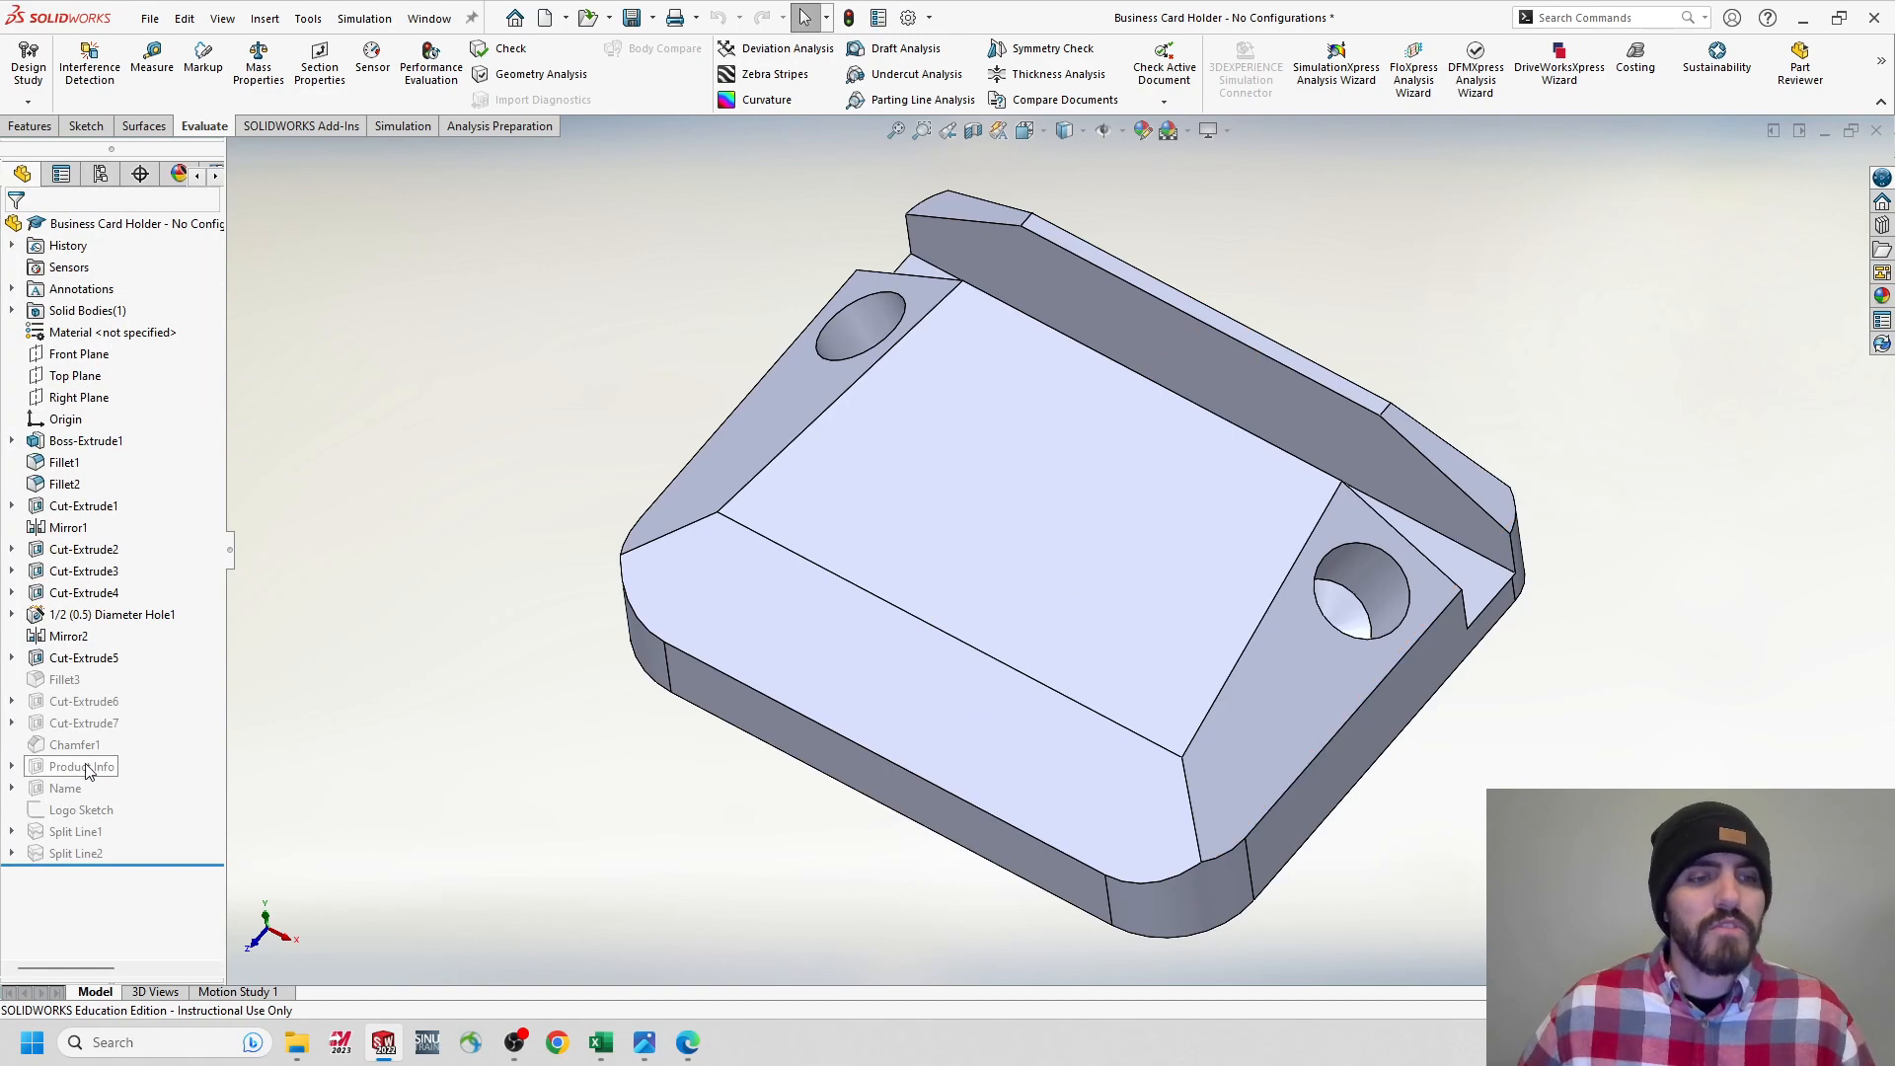
left_click(75, 703)
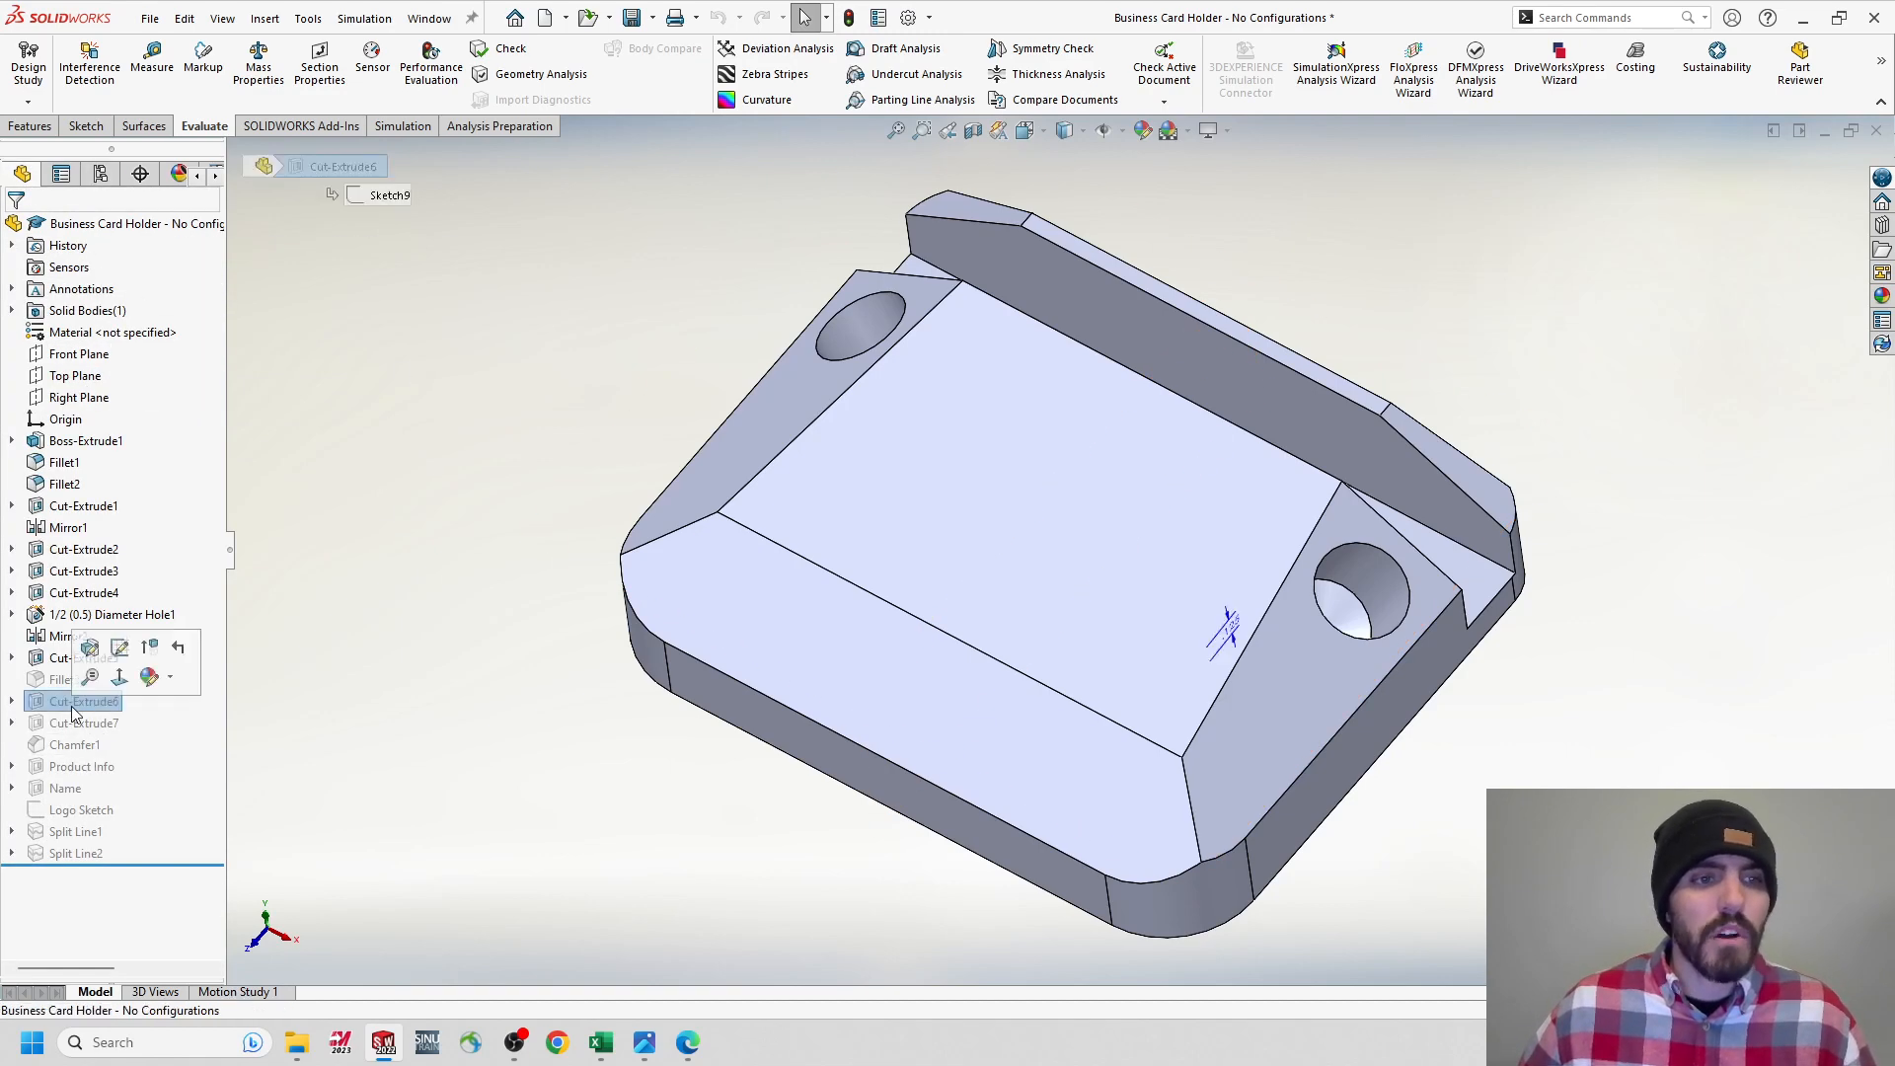
left_click(119, 677)
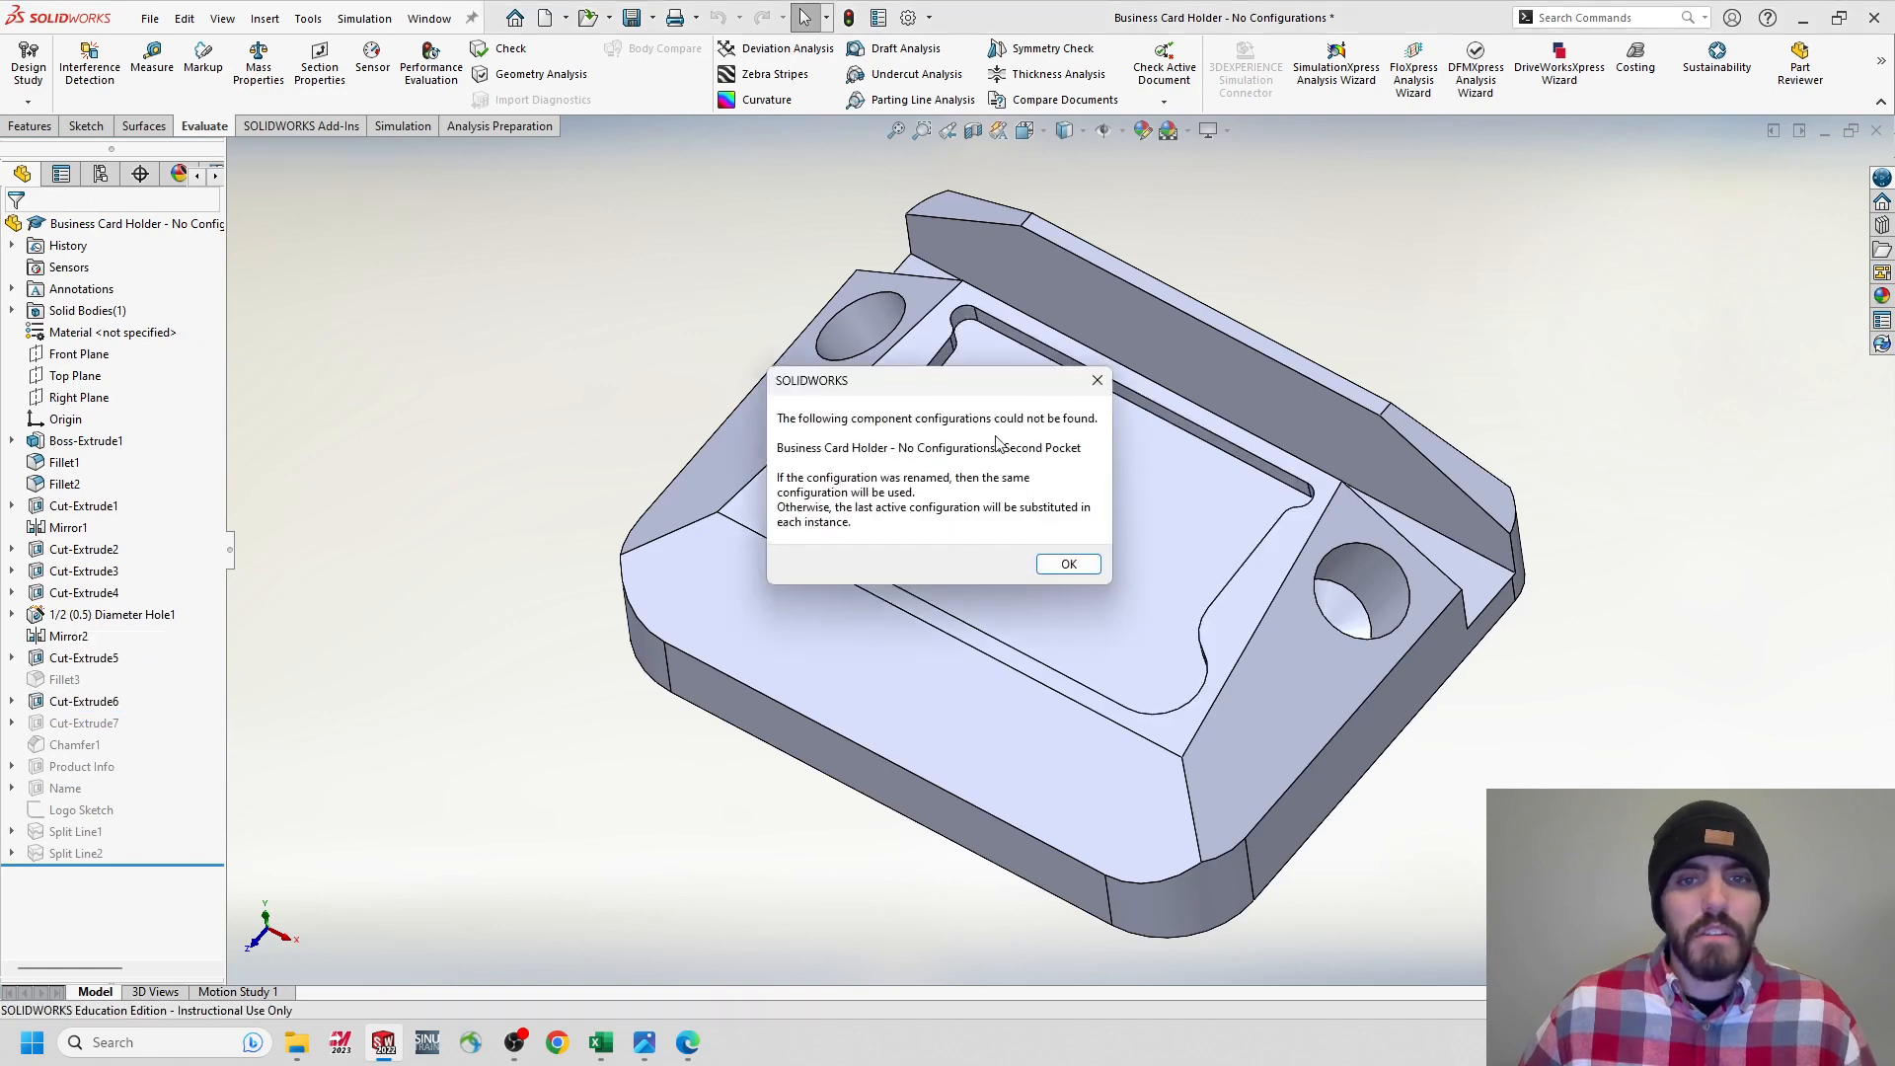
left_click(1069, 563)
middle_click_drag(995, 509, 948, 474)
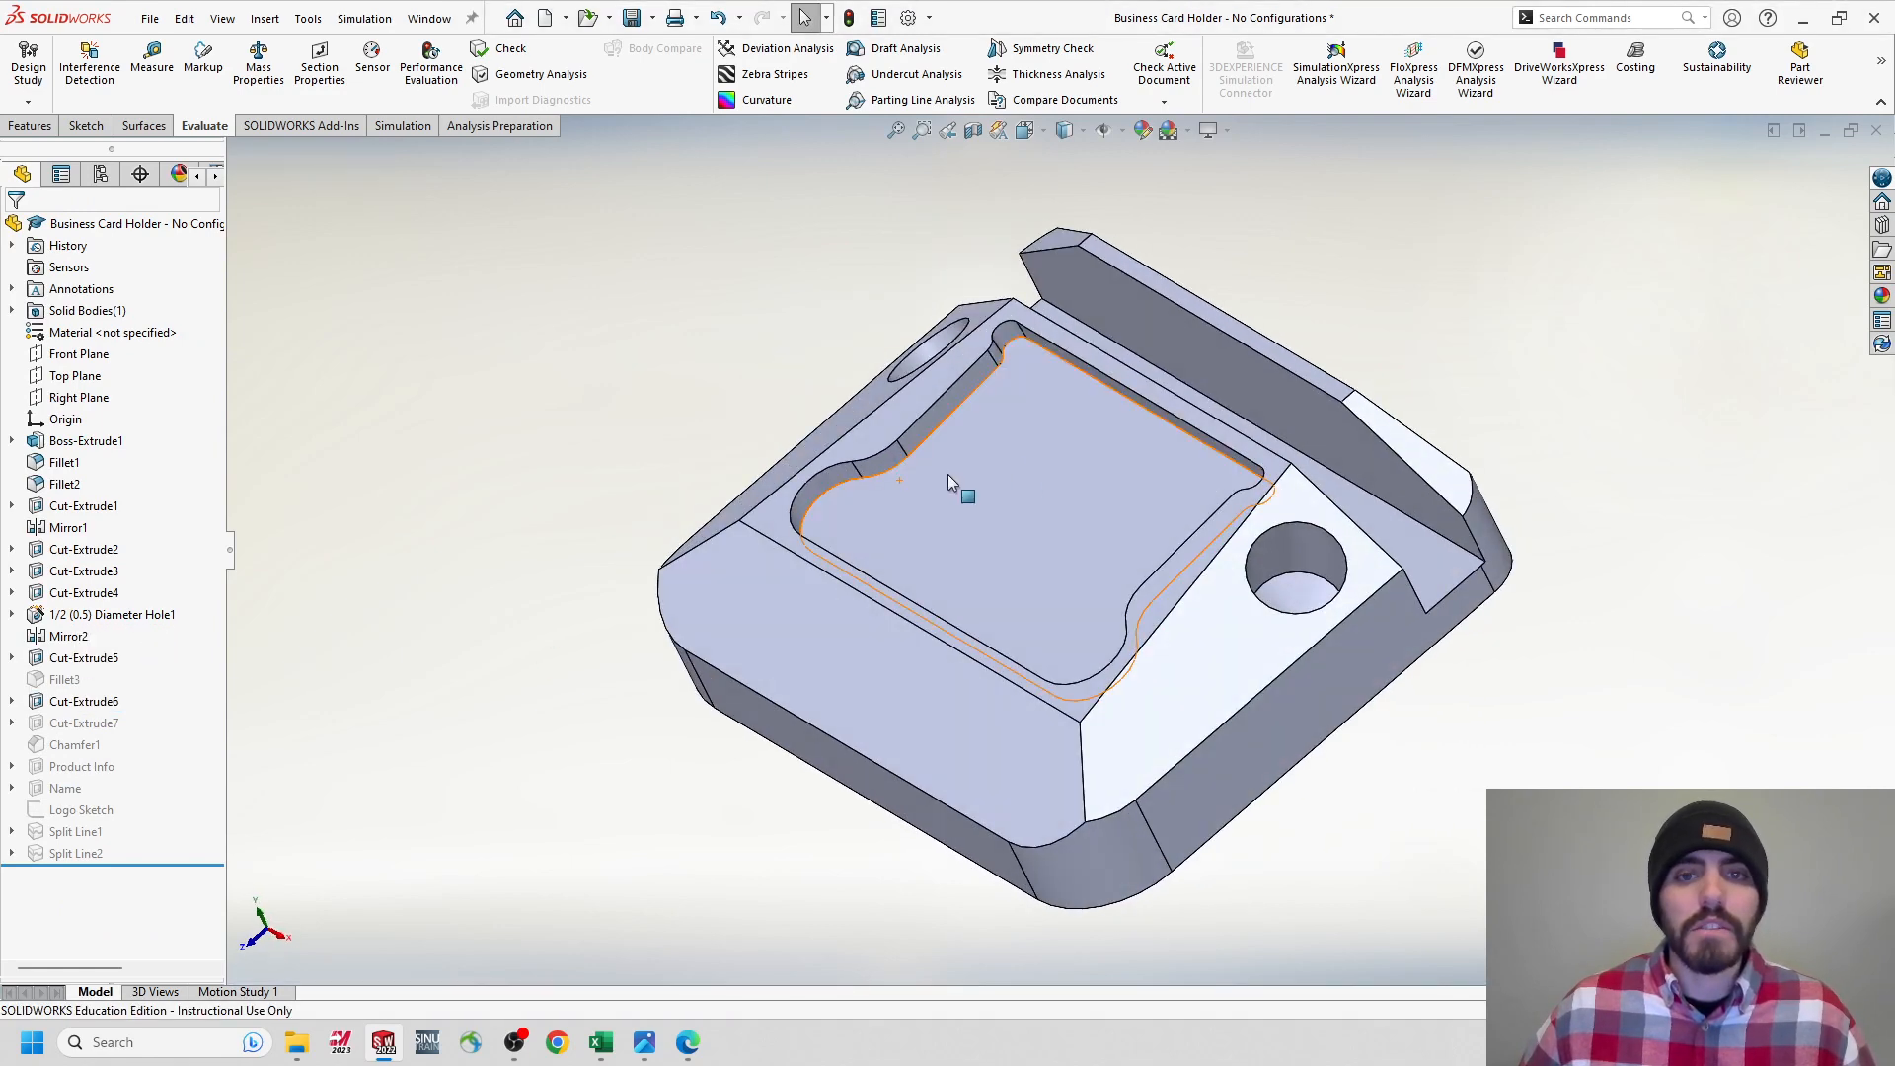
Add a configuration named "Pocket 3" to the part, based on Pocket 2.
left_click(100, 173)
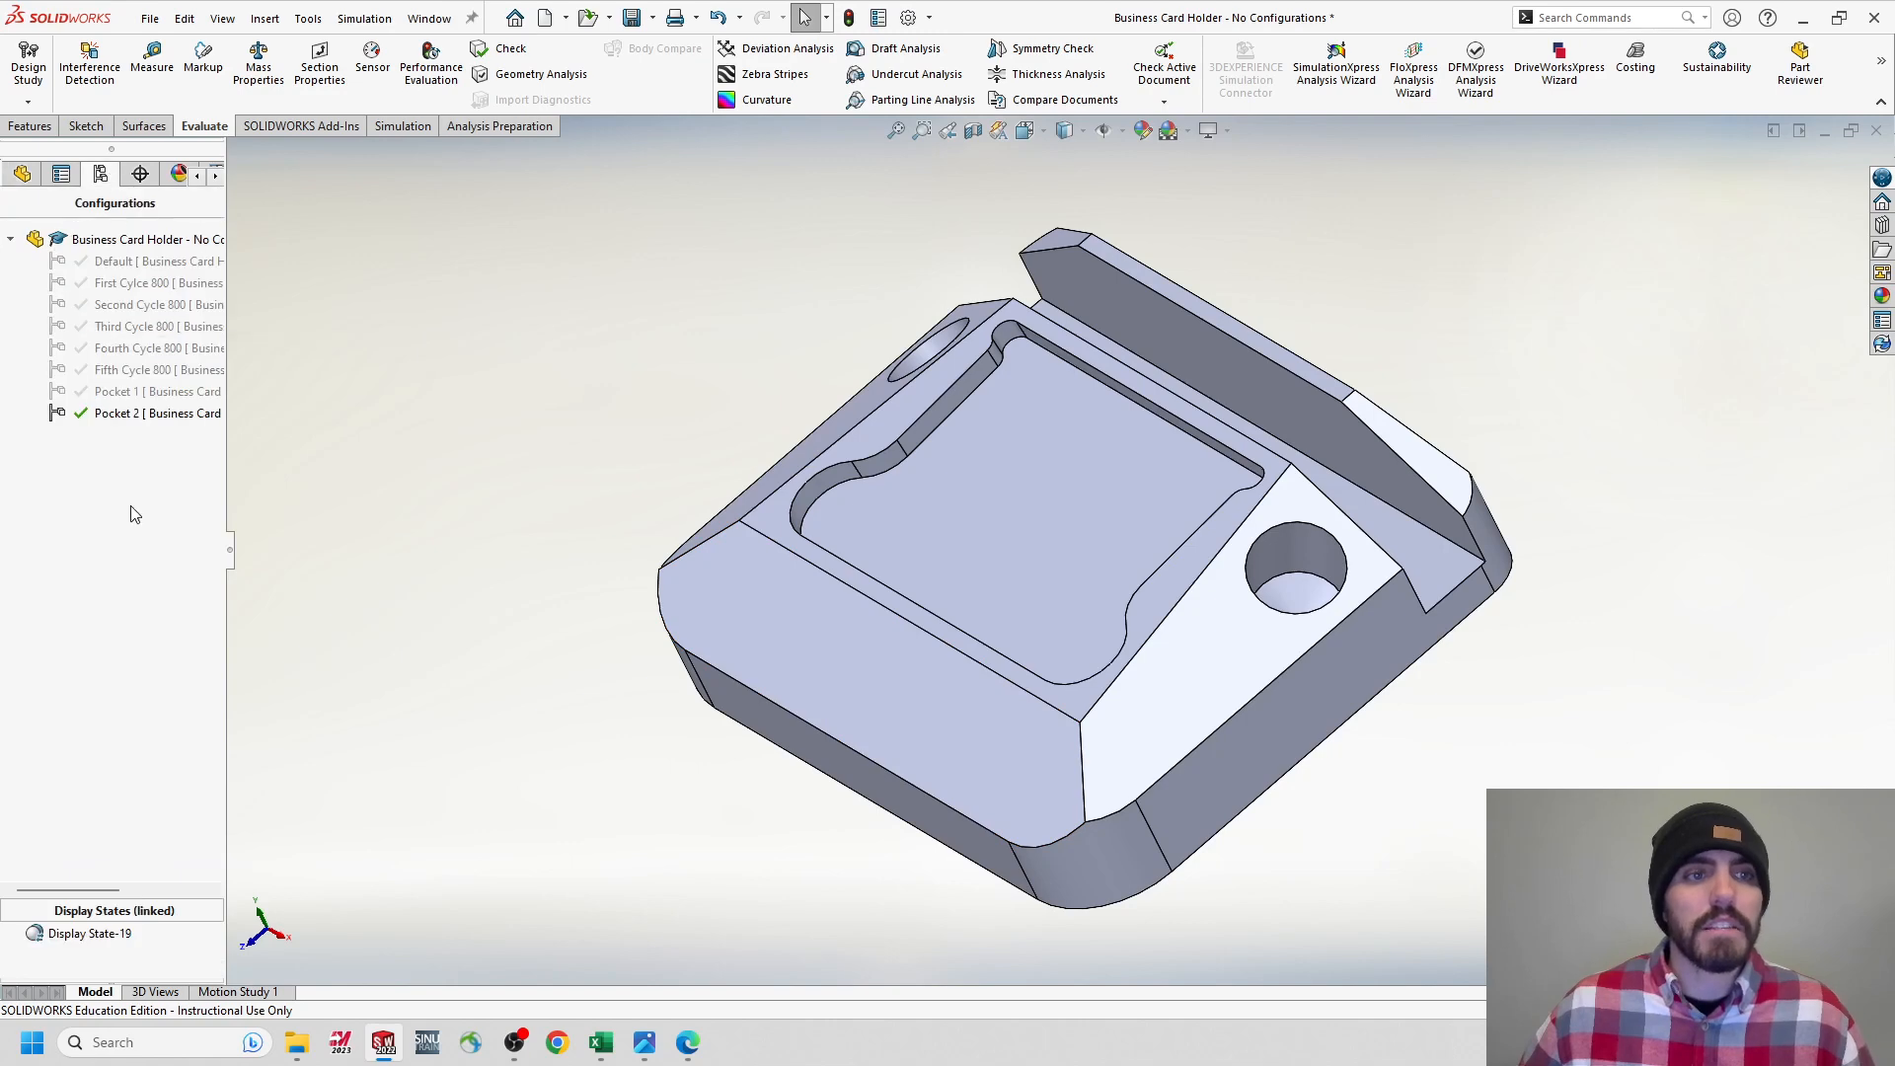
right_click(135, 447)
left_click(183, 453)
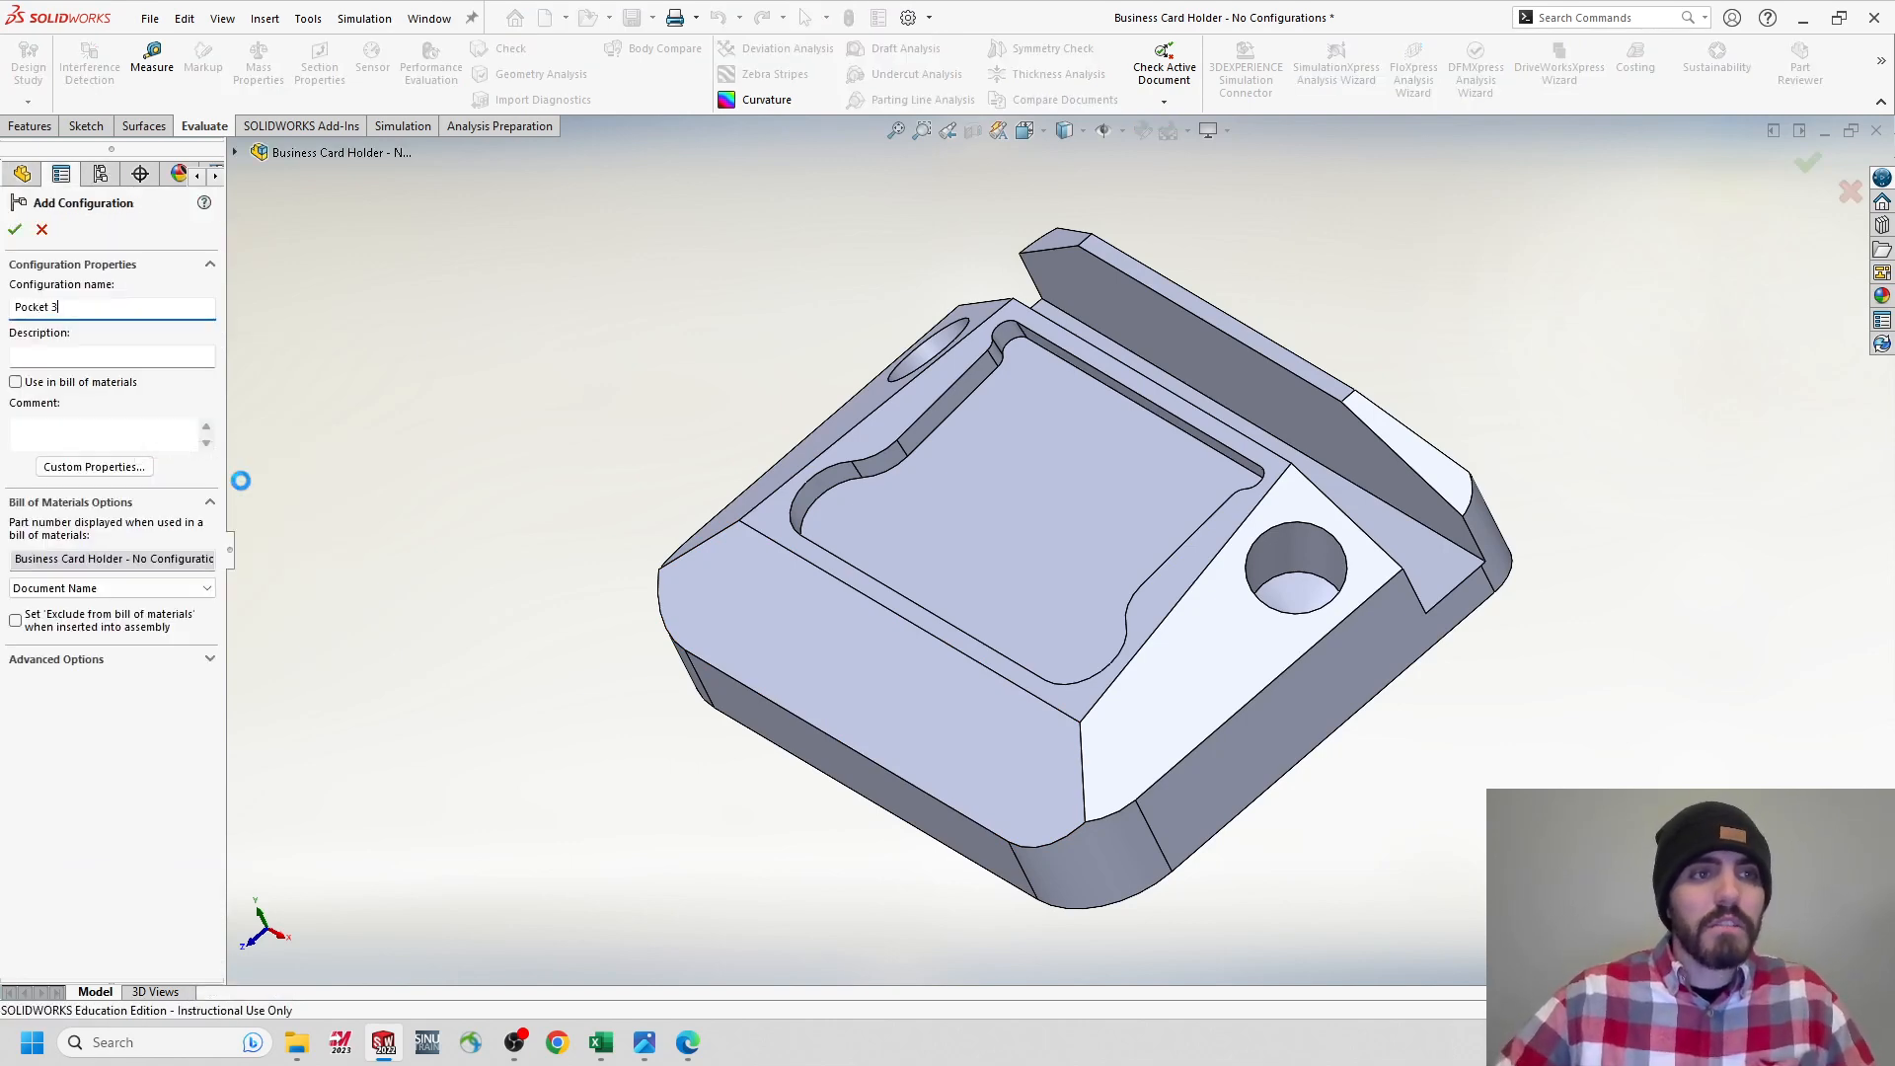
key("Return")
Unsuppress Cut-Extrude7, the front slot cut, in the Pocket 3 configuration.
left_click(22, 174)
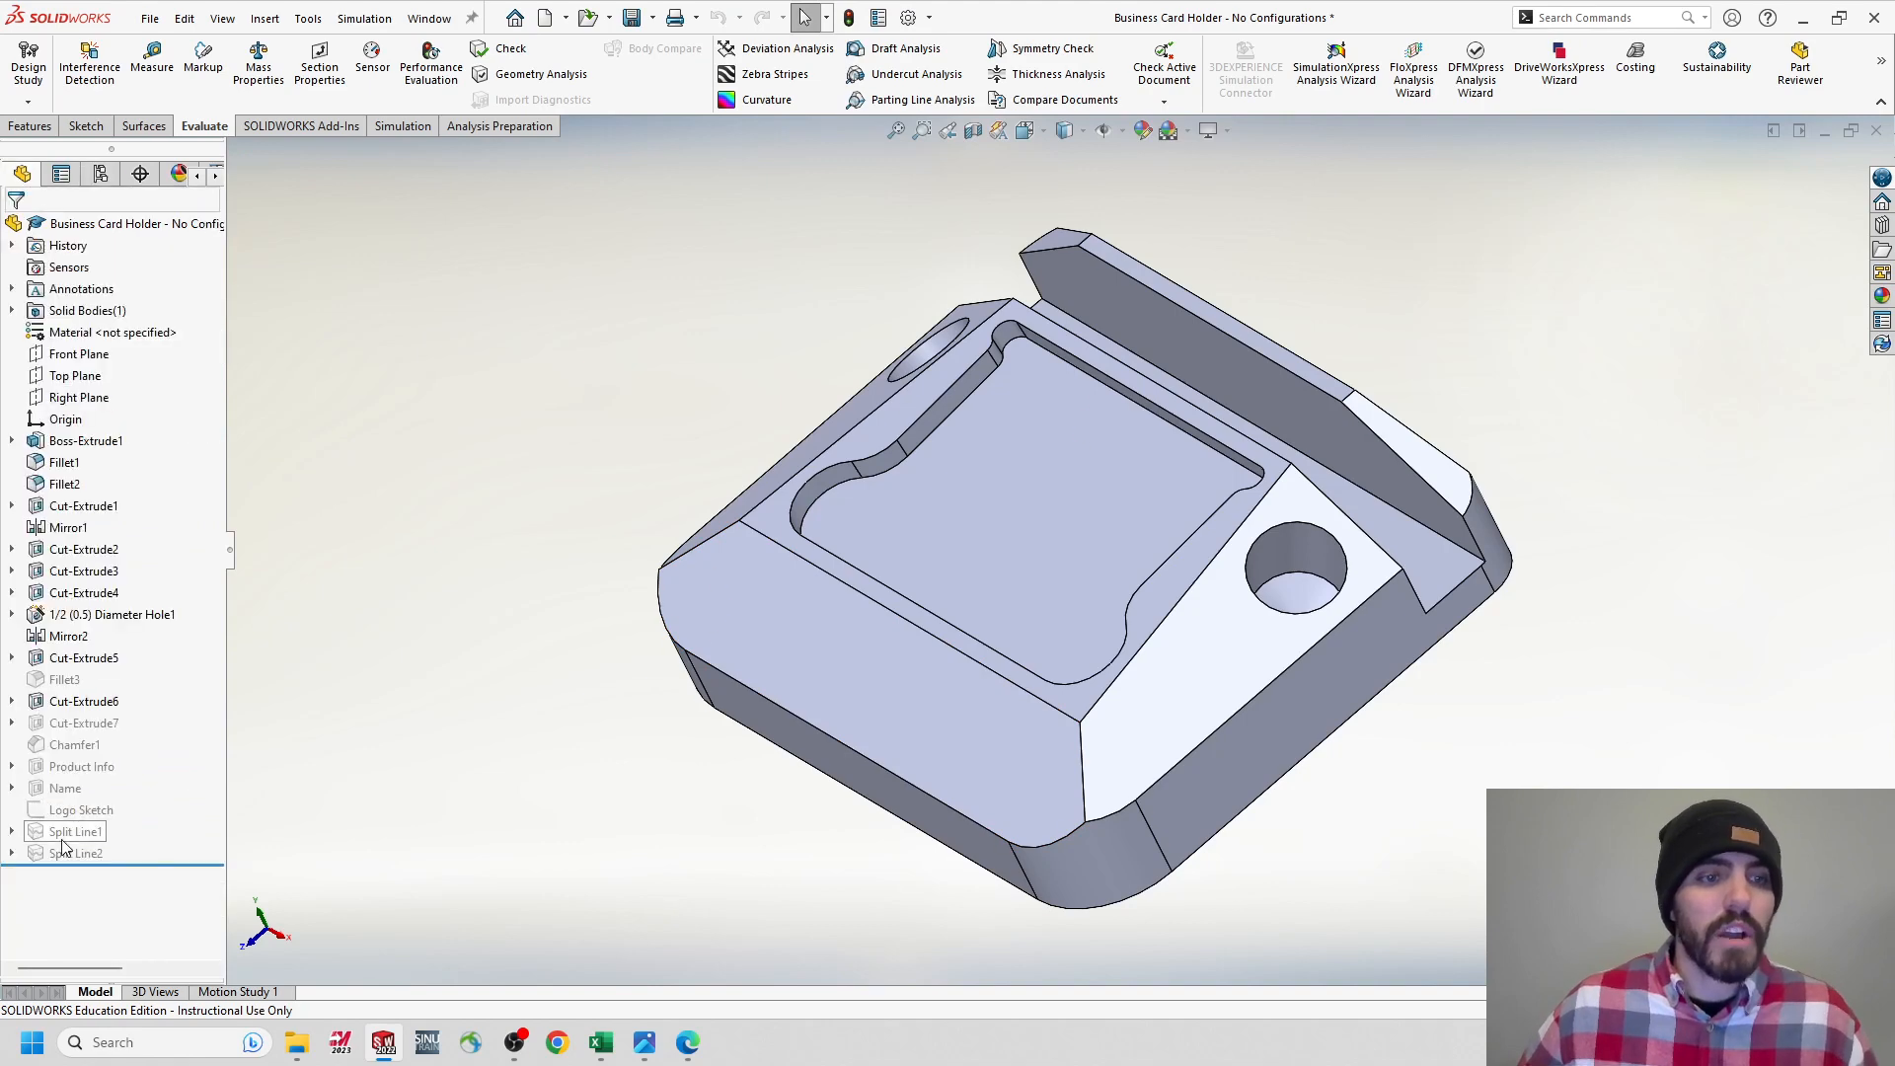
left_click(98, 725)
right_click(98, 725)
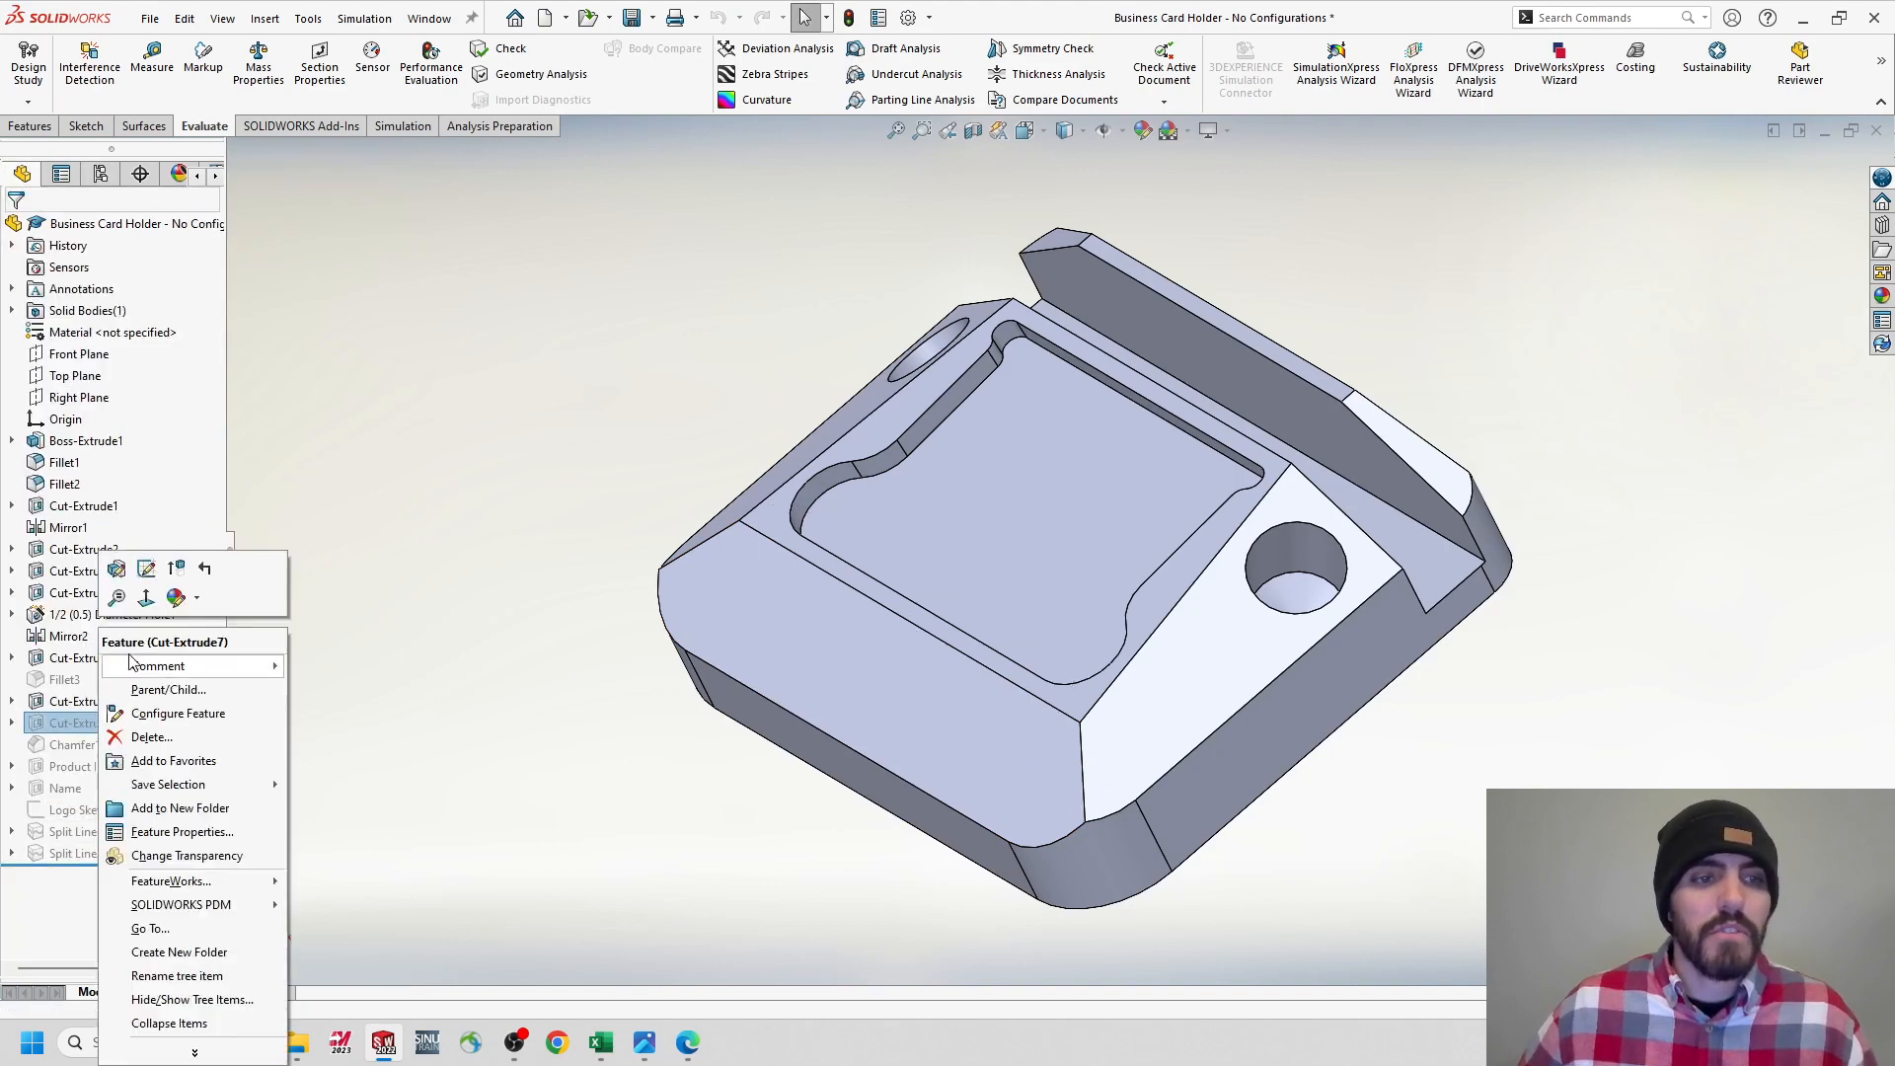
left_click(175, 583)
Examine the upper recess and the front slot of the Pocket 3 configuration from several angles.
middle_click_drag(948, 628, 1015, 622)
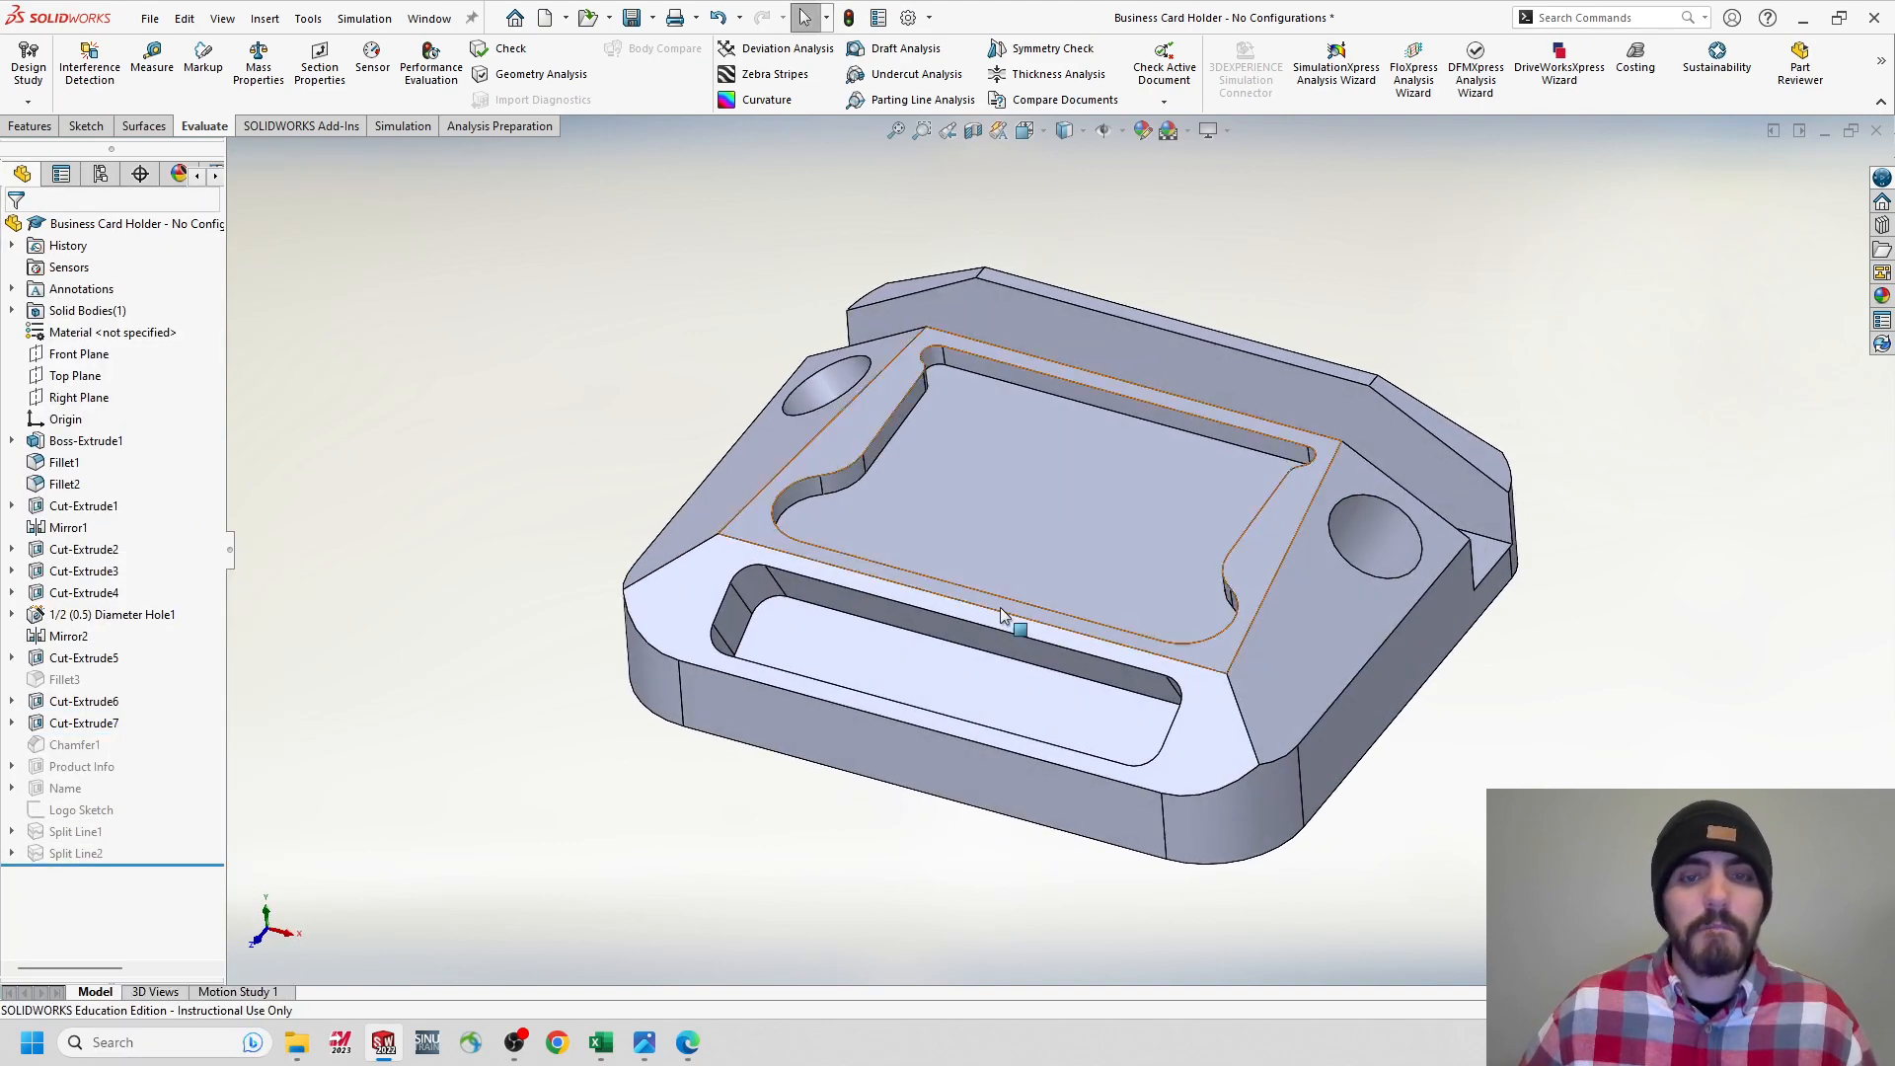
mouse_move(1019, 393)
middle_mouse_down()
mouse_move(868, 341)
mouse_move(1035, 361)
middle_mouse_up()
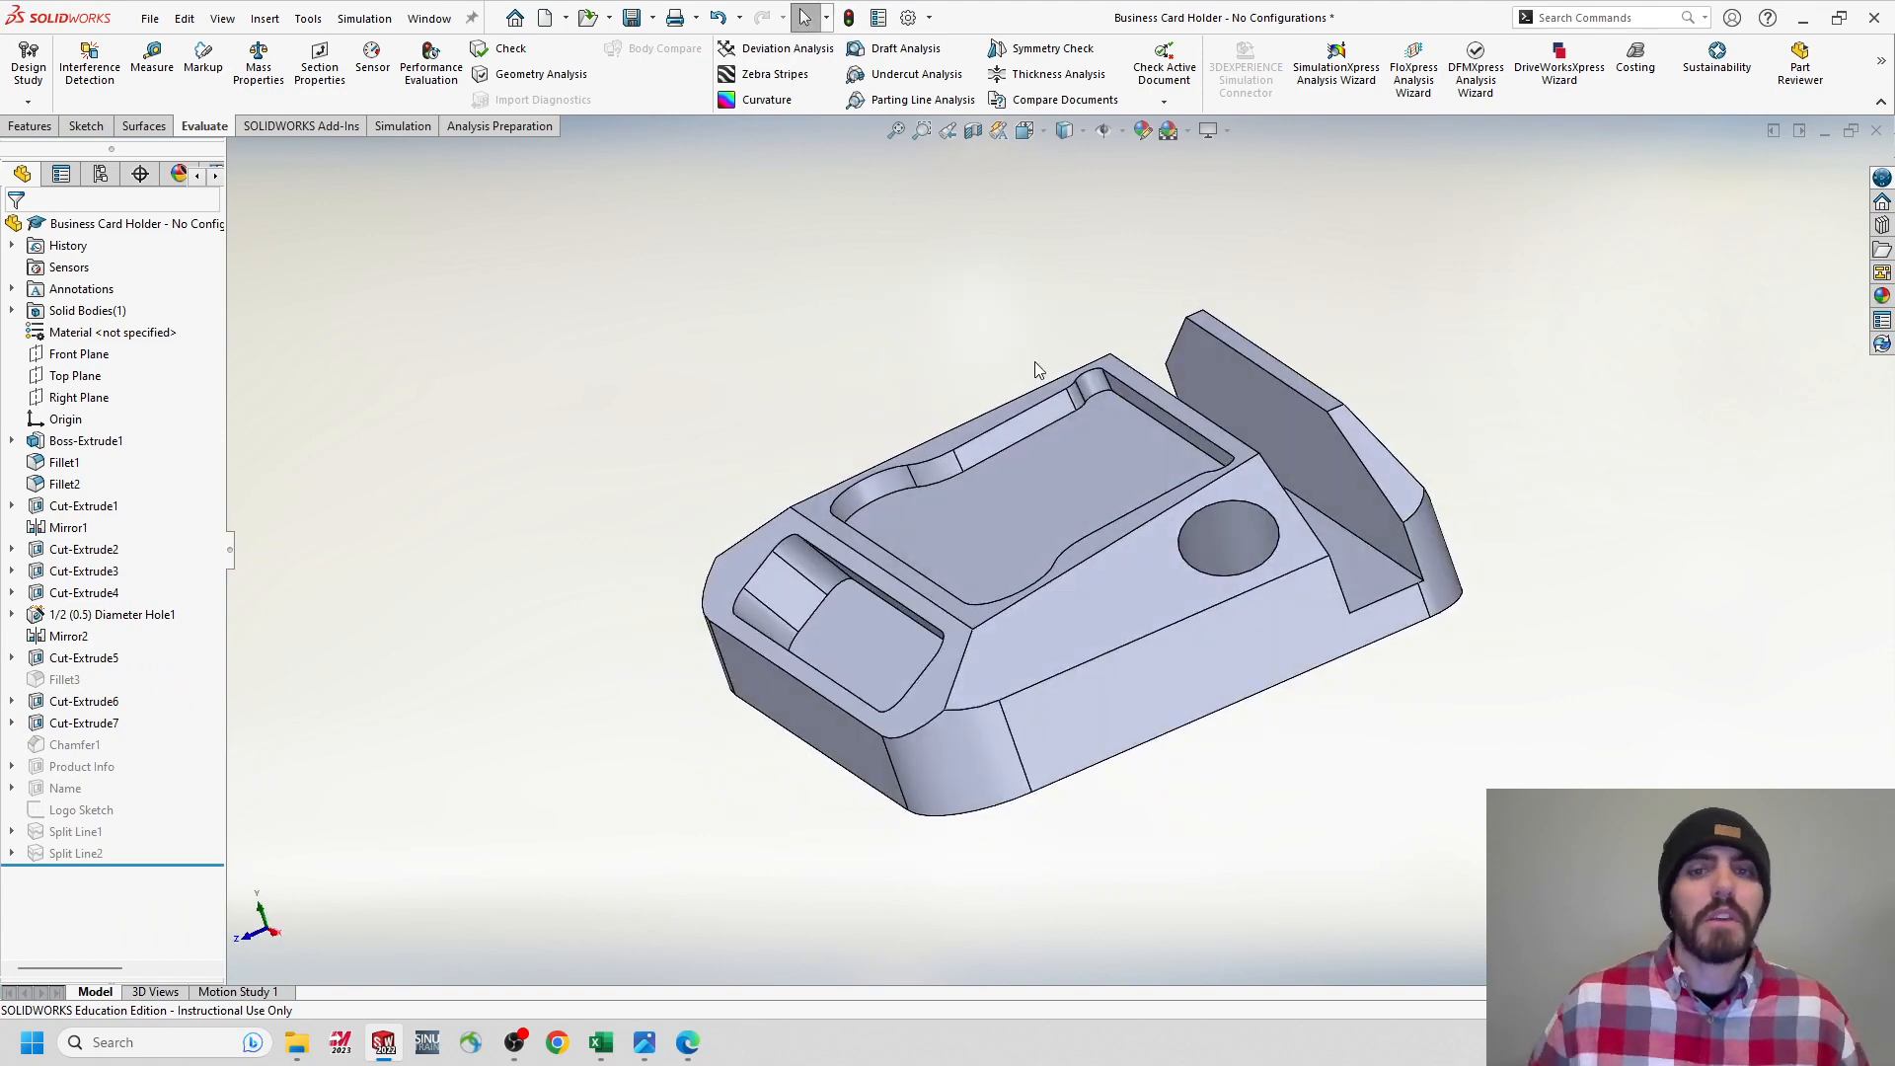
middle_click_drag(995, 512, 878, 456)
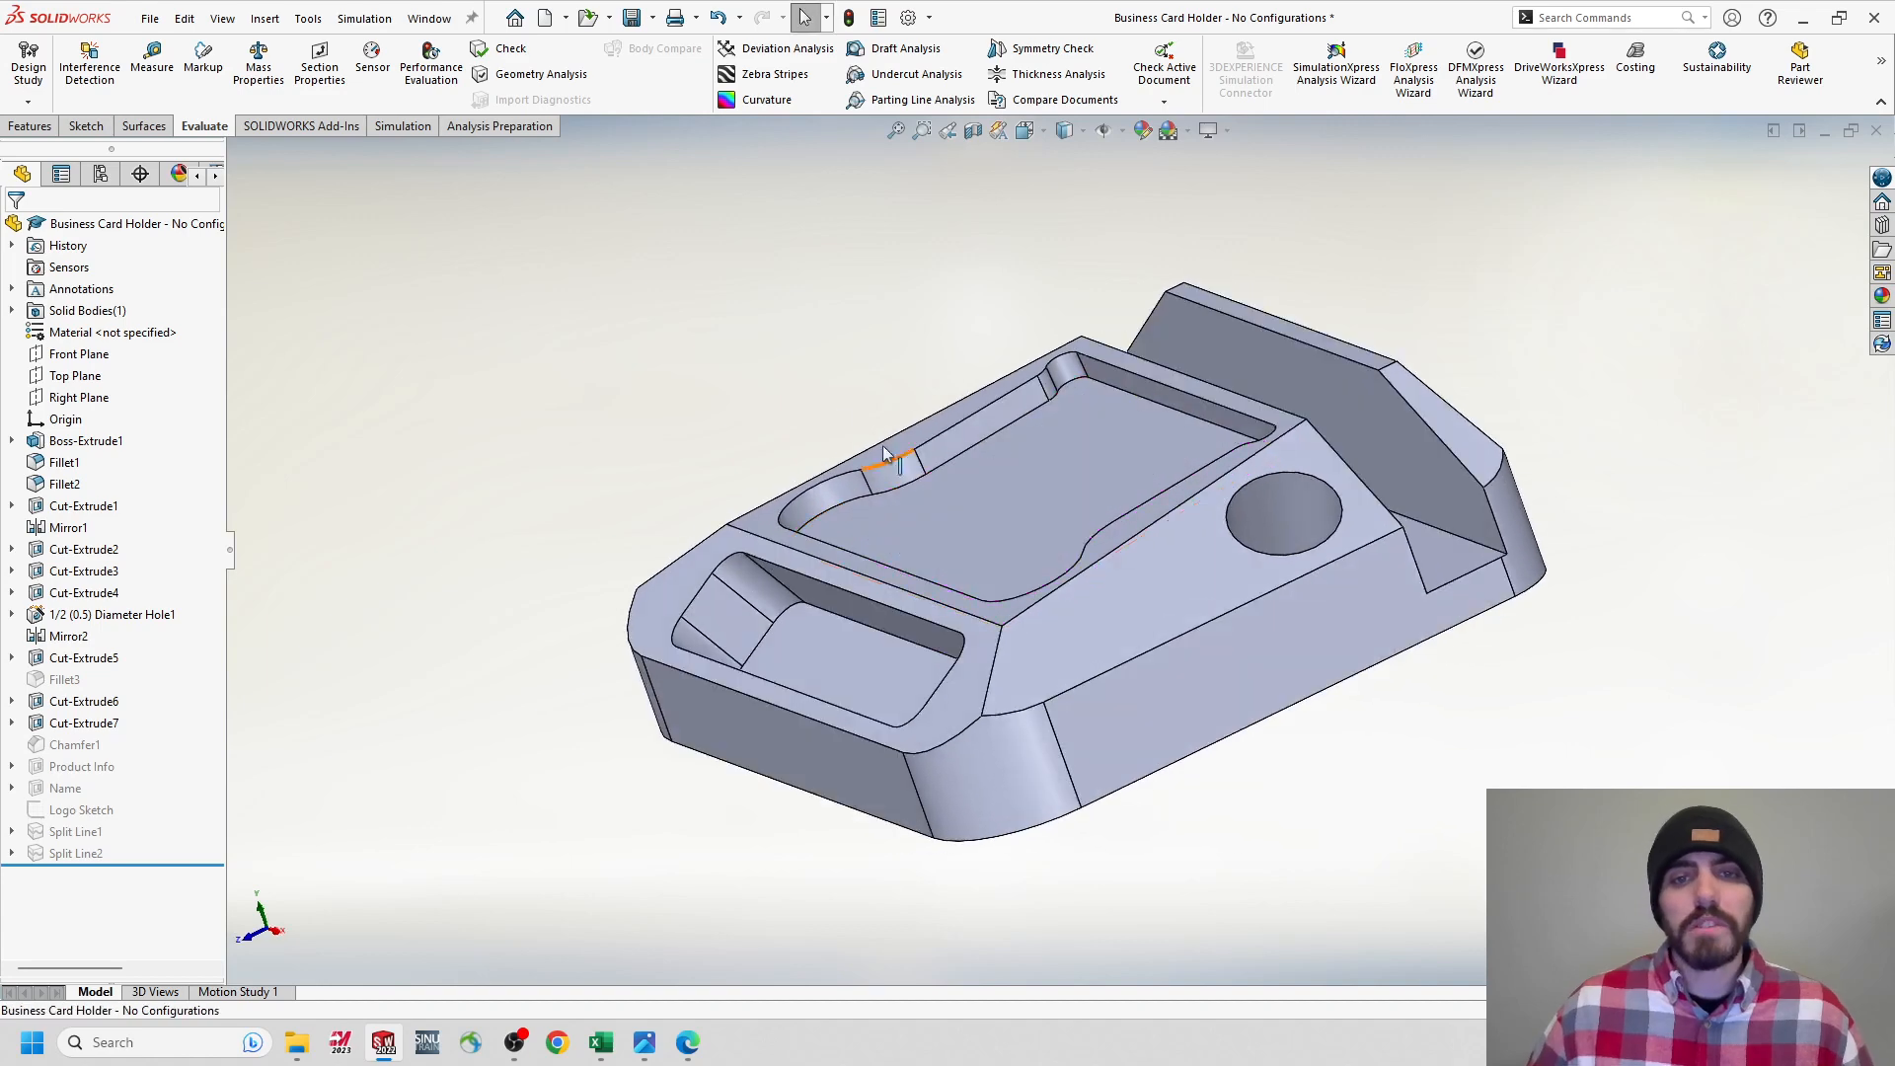
middle_click_drag(818, 393, 826, 433)
scroll(1054, 543, "up", 4)
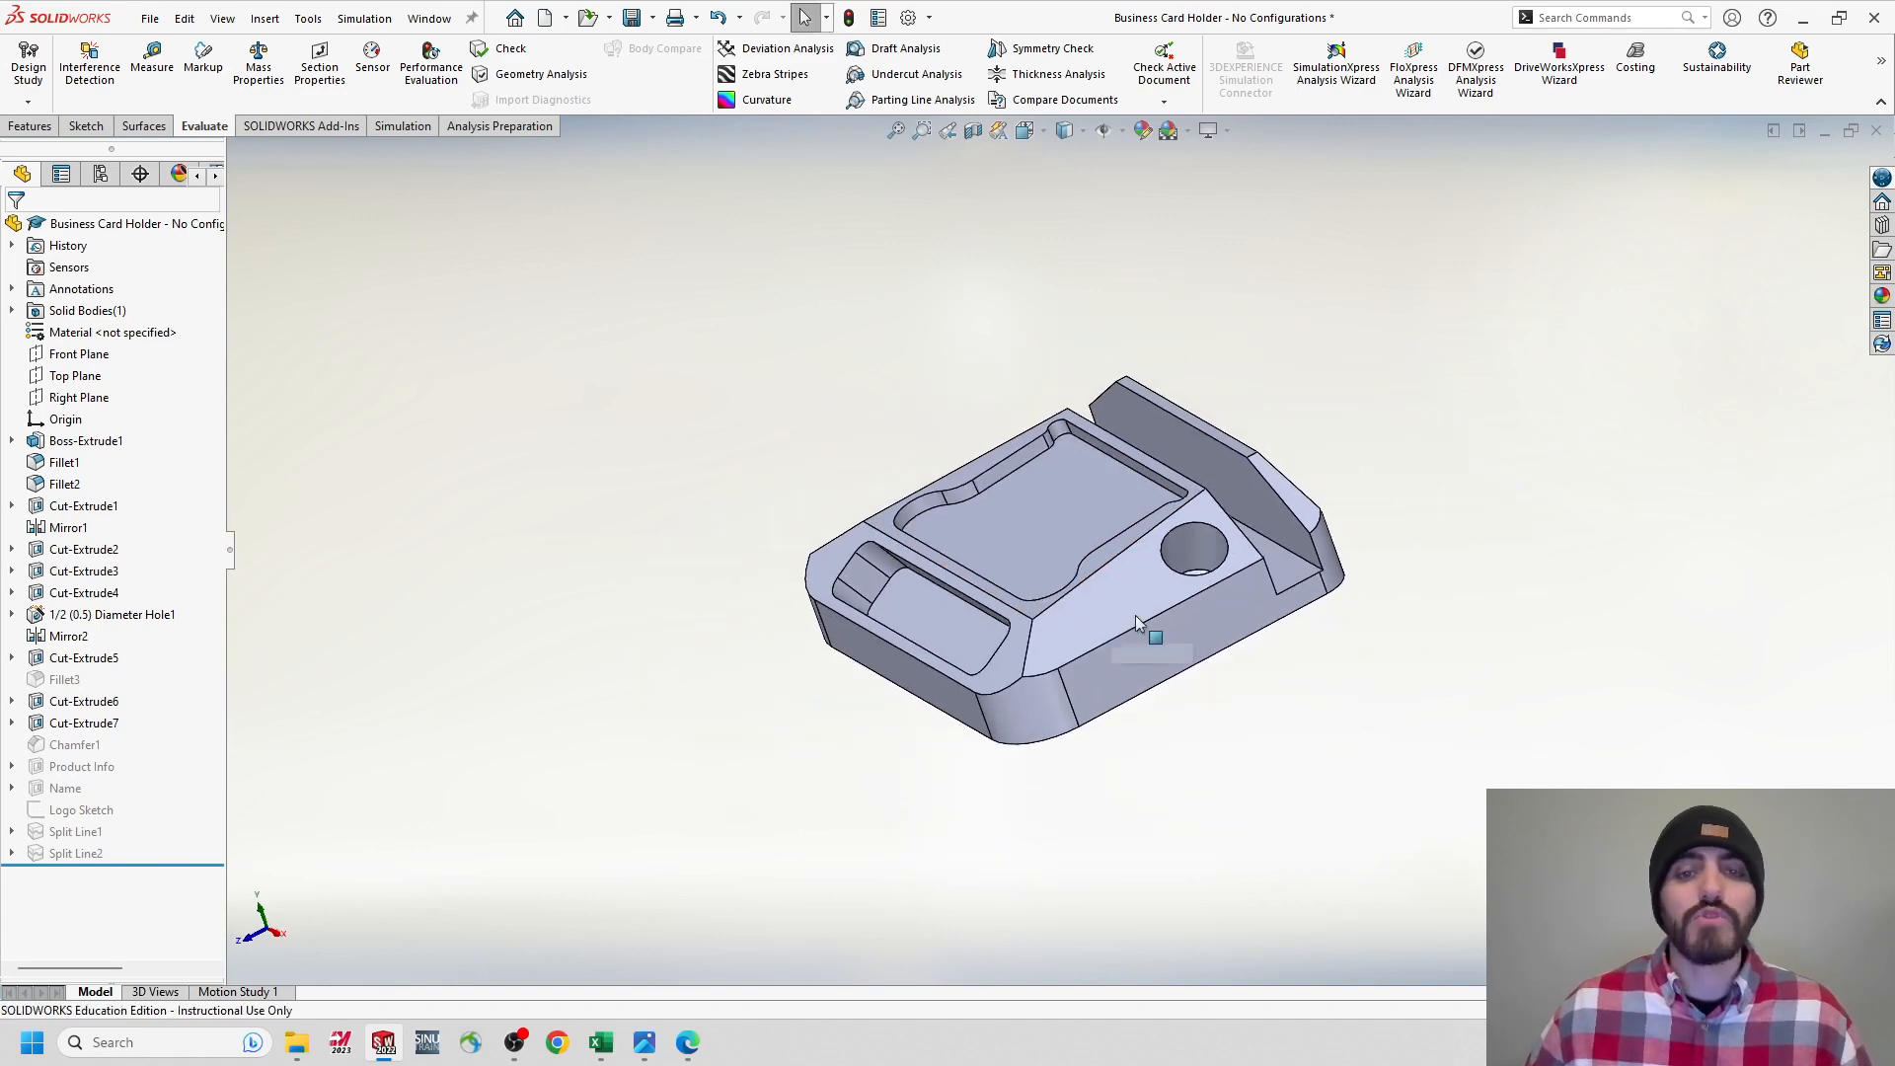
middle_click_drag(1015, 486, 1015, 523)
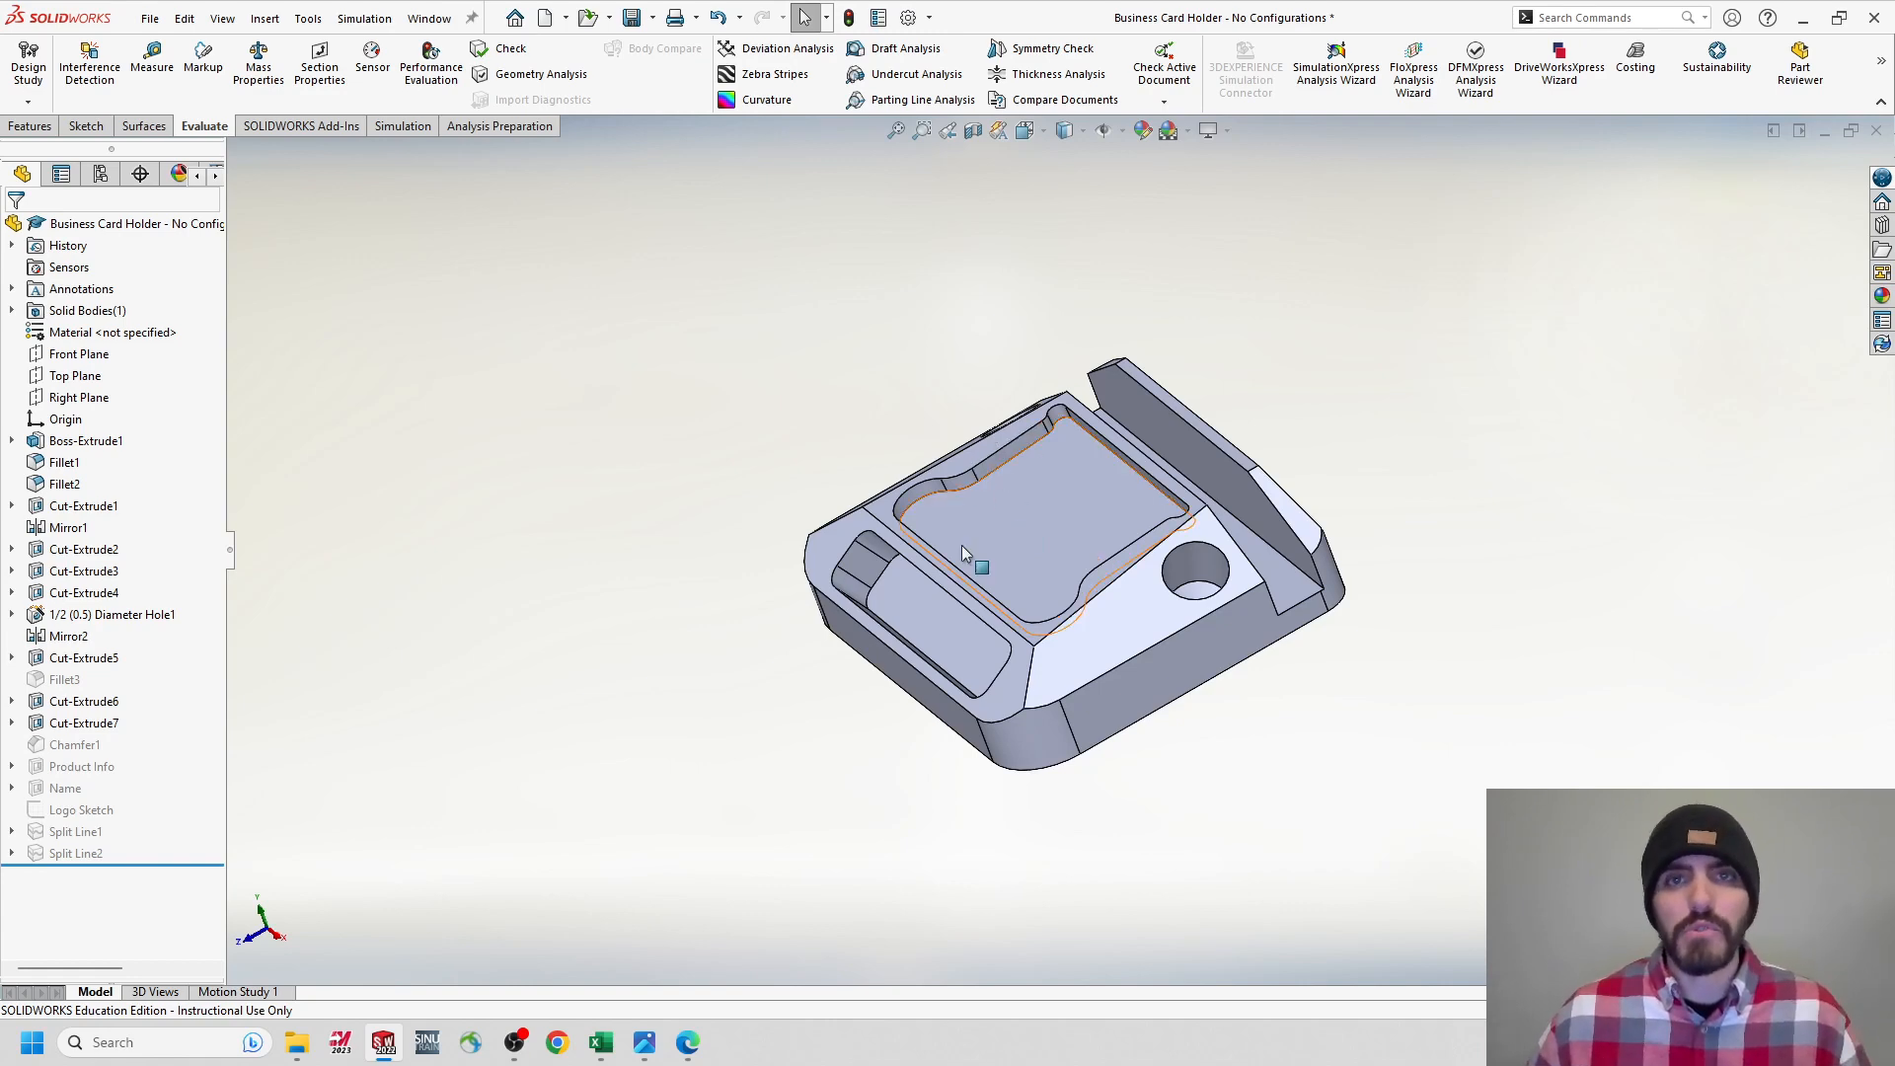
mouse_move(881, 385)
middle_mouse_down()
mouse_move(986, 330)
mouse_move(948, 373)
mouse_move(892, 366)
middle_mouse_up()
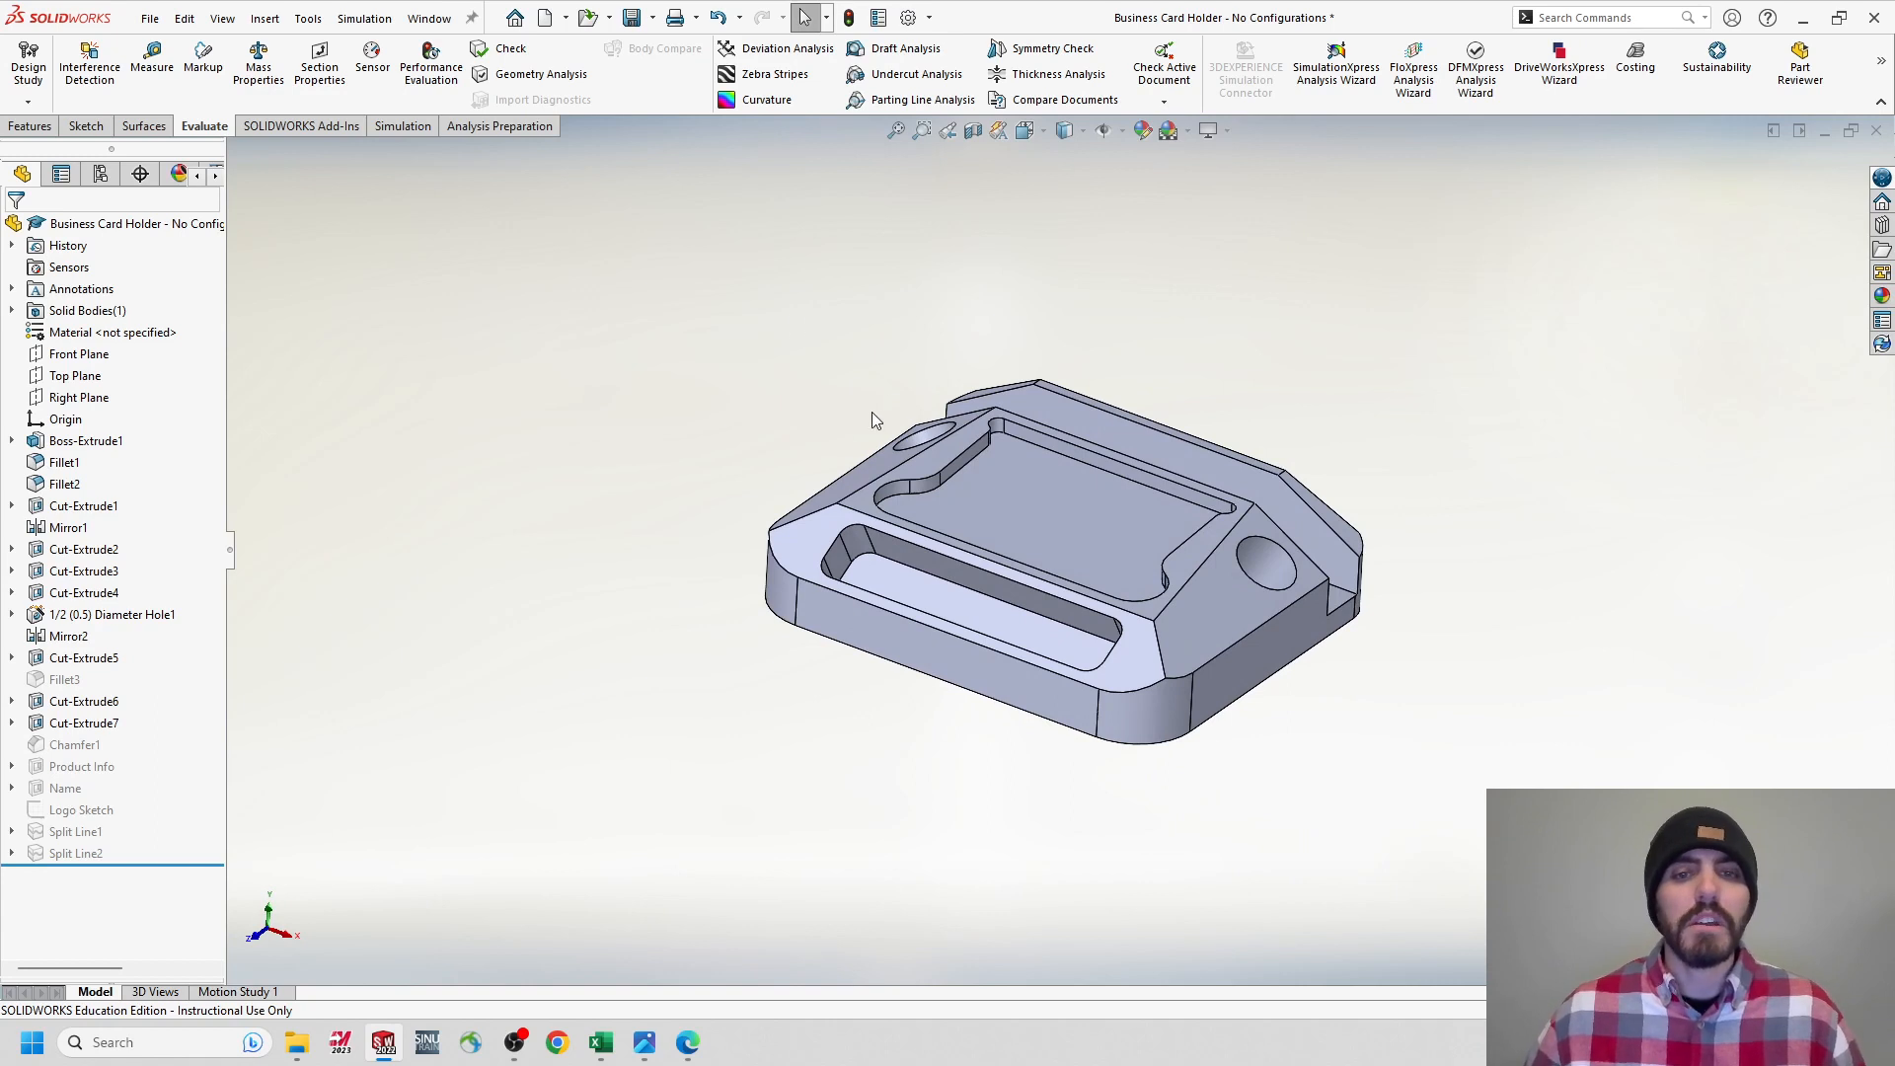
Activate each configuration in order from First Cylce 800 through Pocket 3 to review the machining progression.
left_click(101, 178)
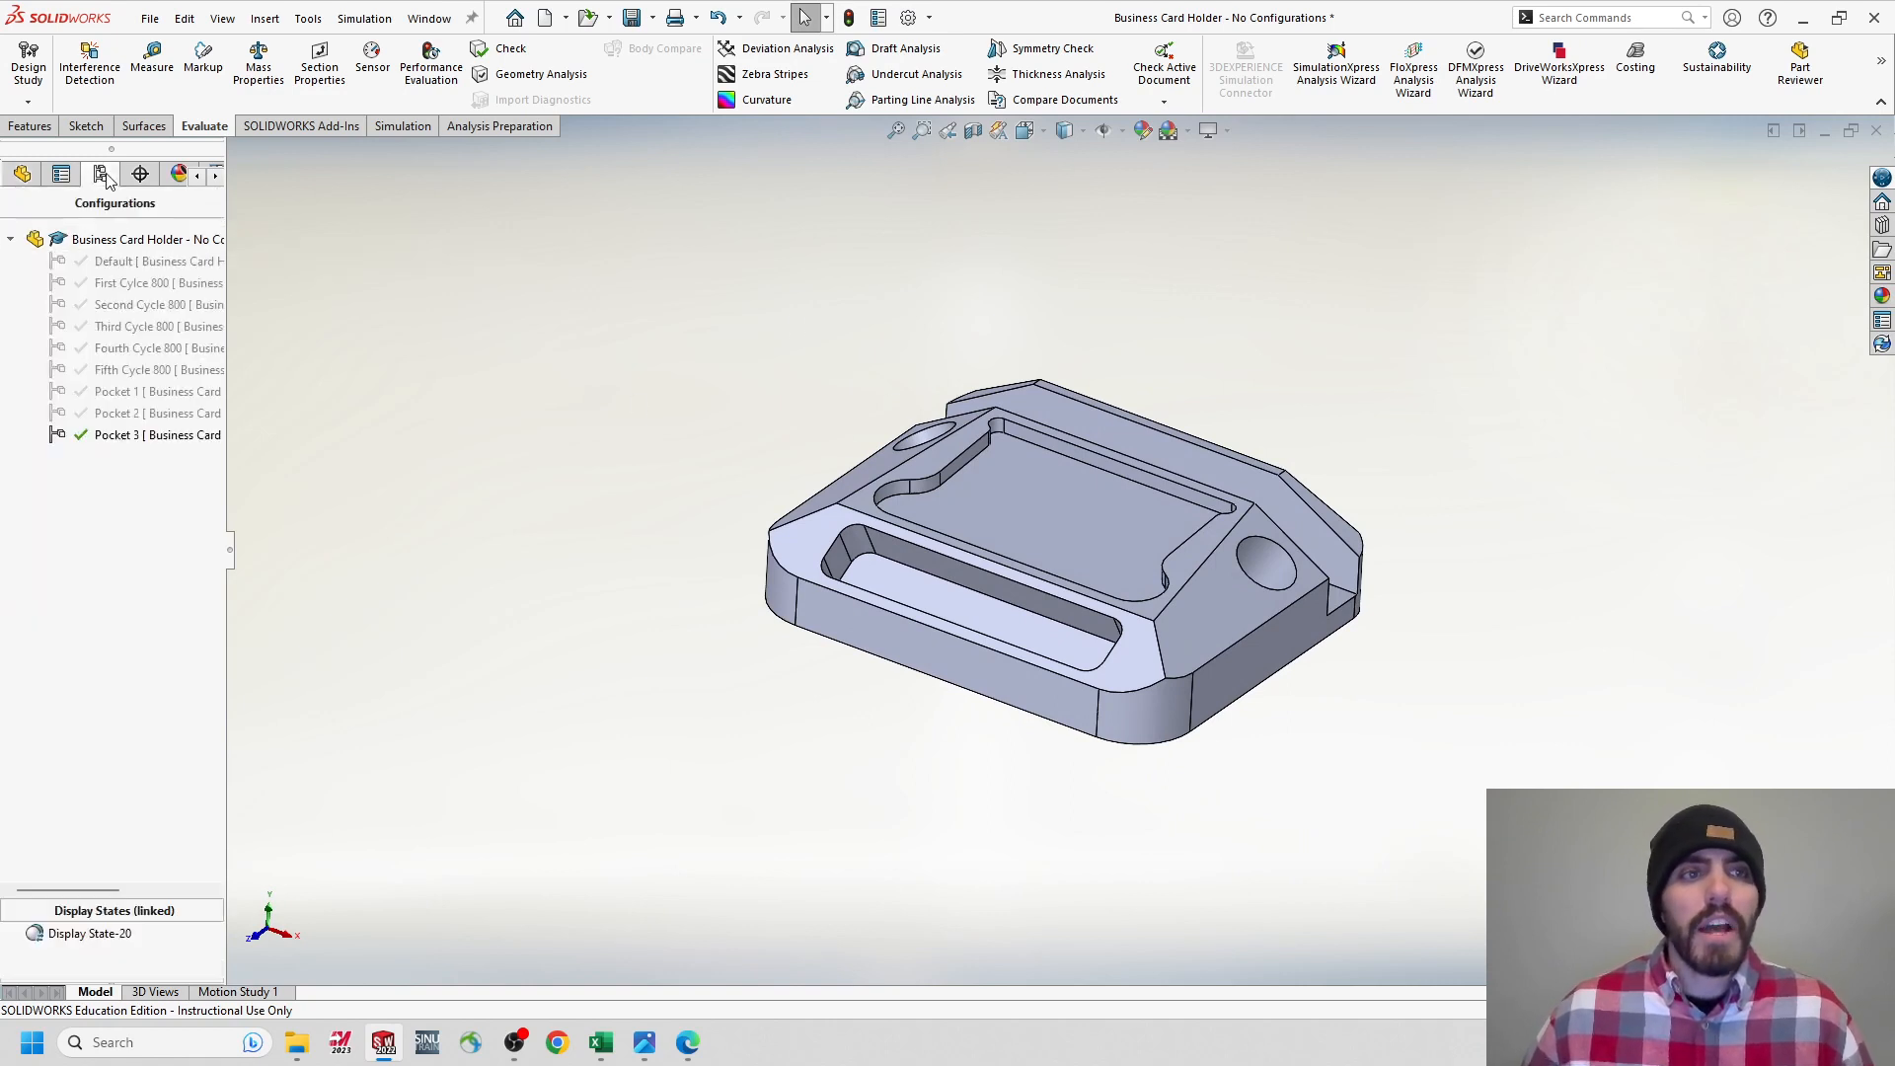
double_click(139, 285)
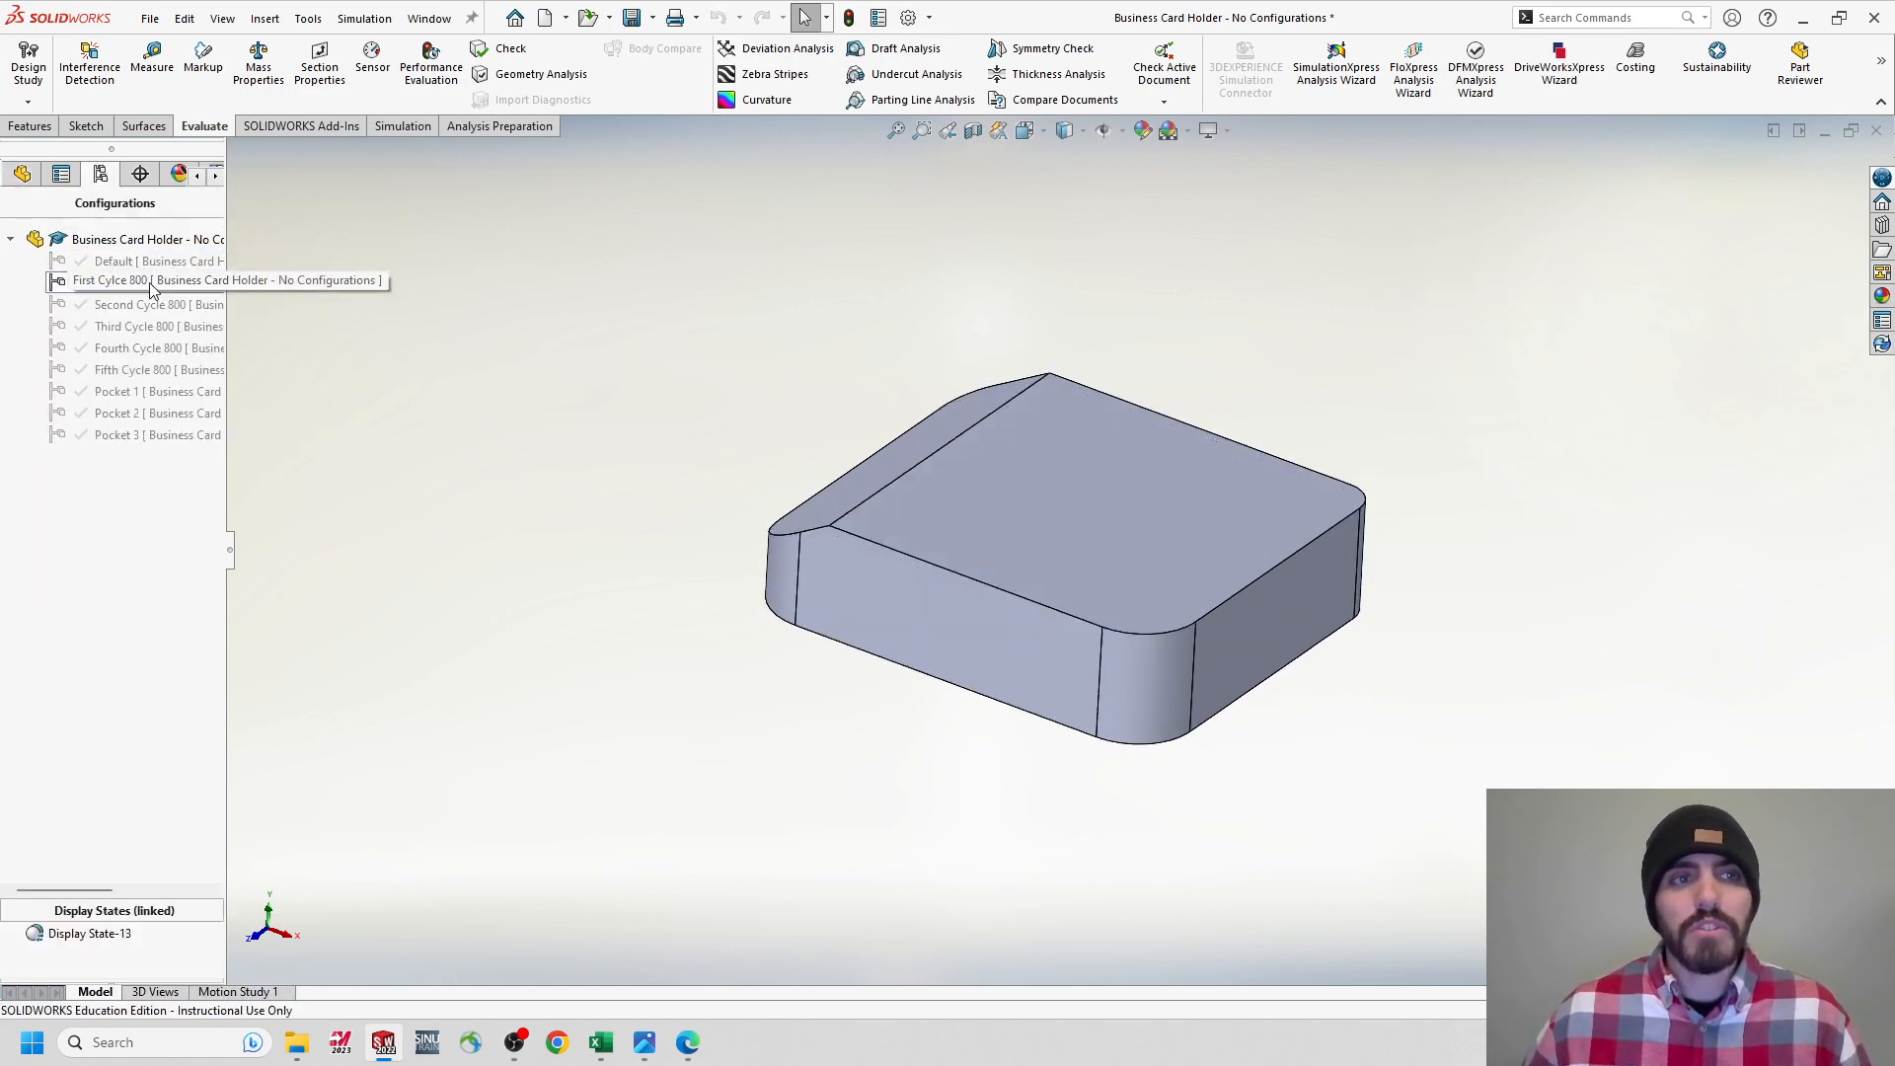
double_click(148, 305)
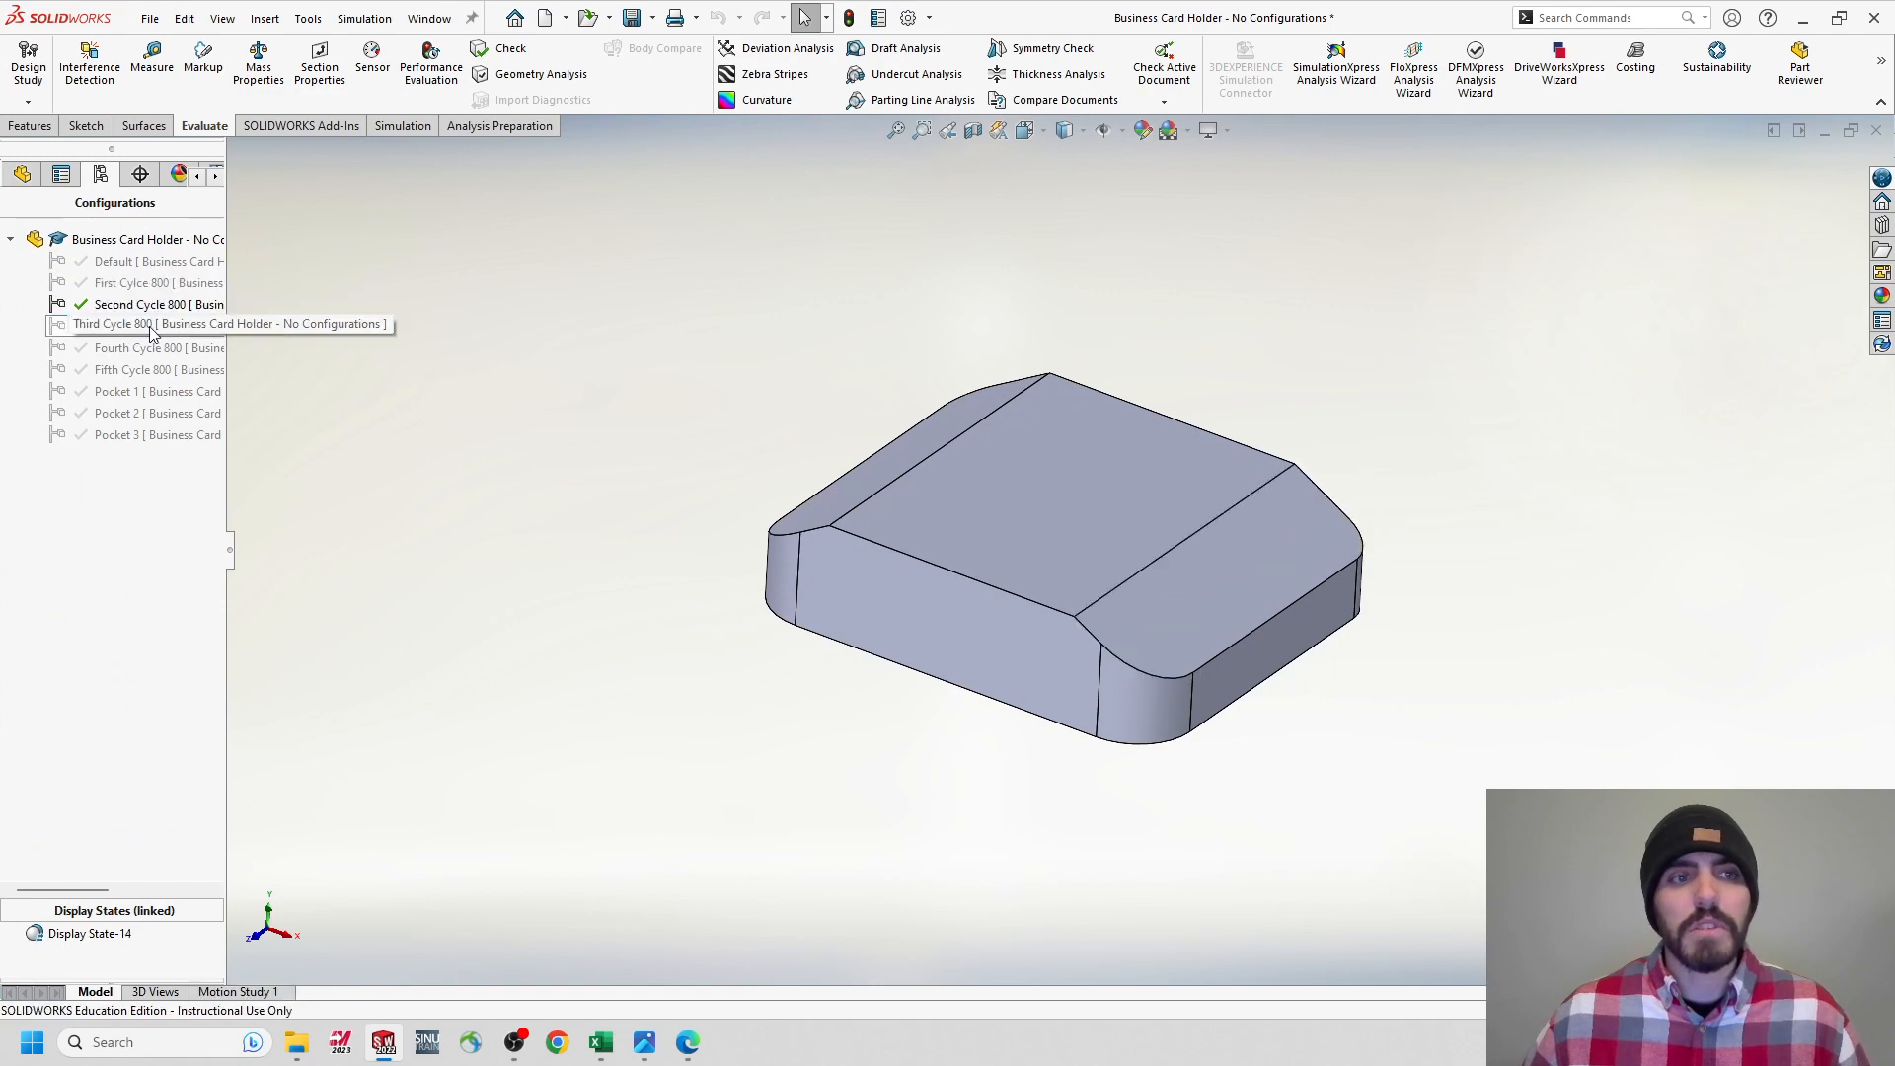
double_click(148, 327)
double_click(150, 348)
double_click(153, 370)
double_click(148, 392)
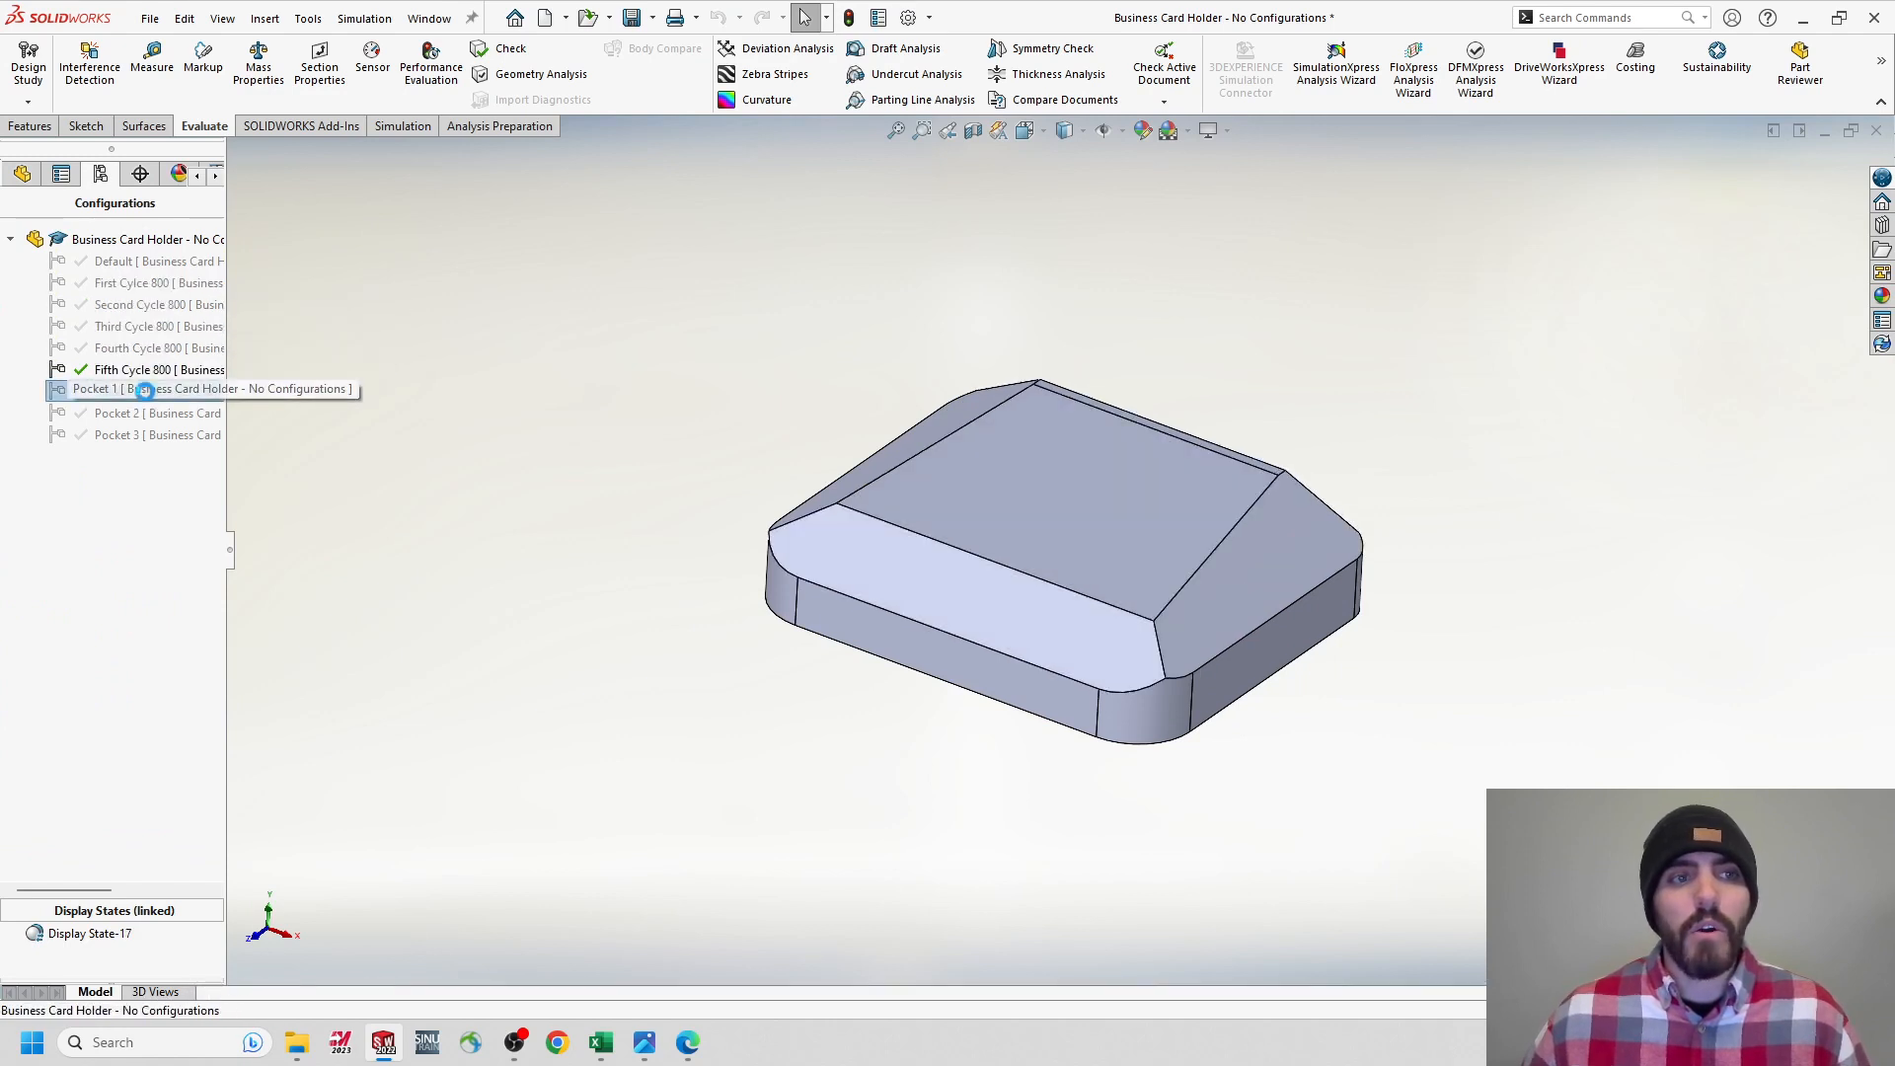
double_click(146, 414)
double_click(143, 435)
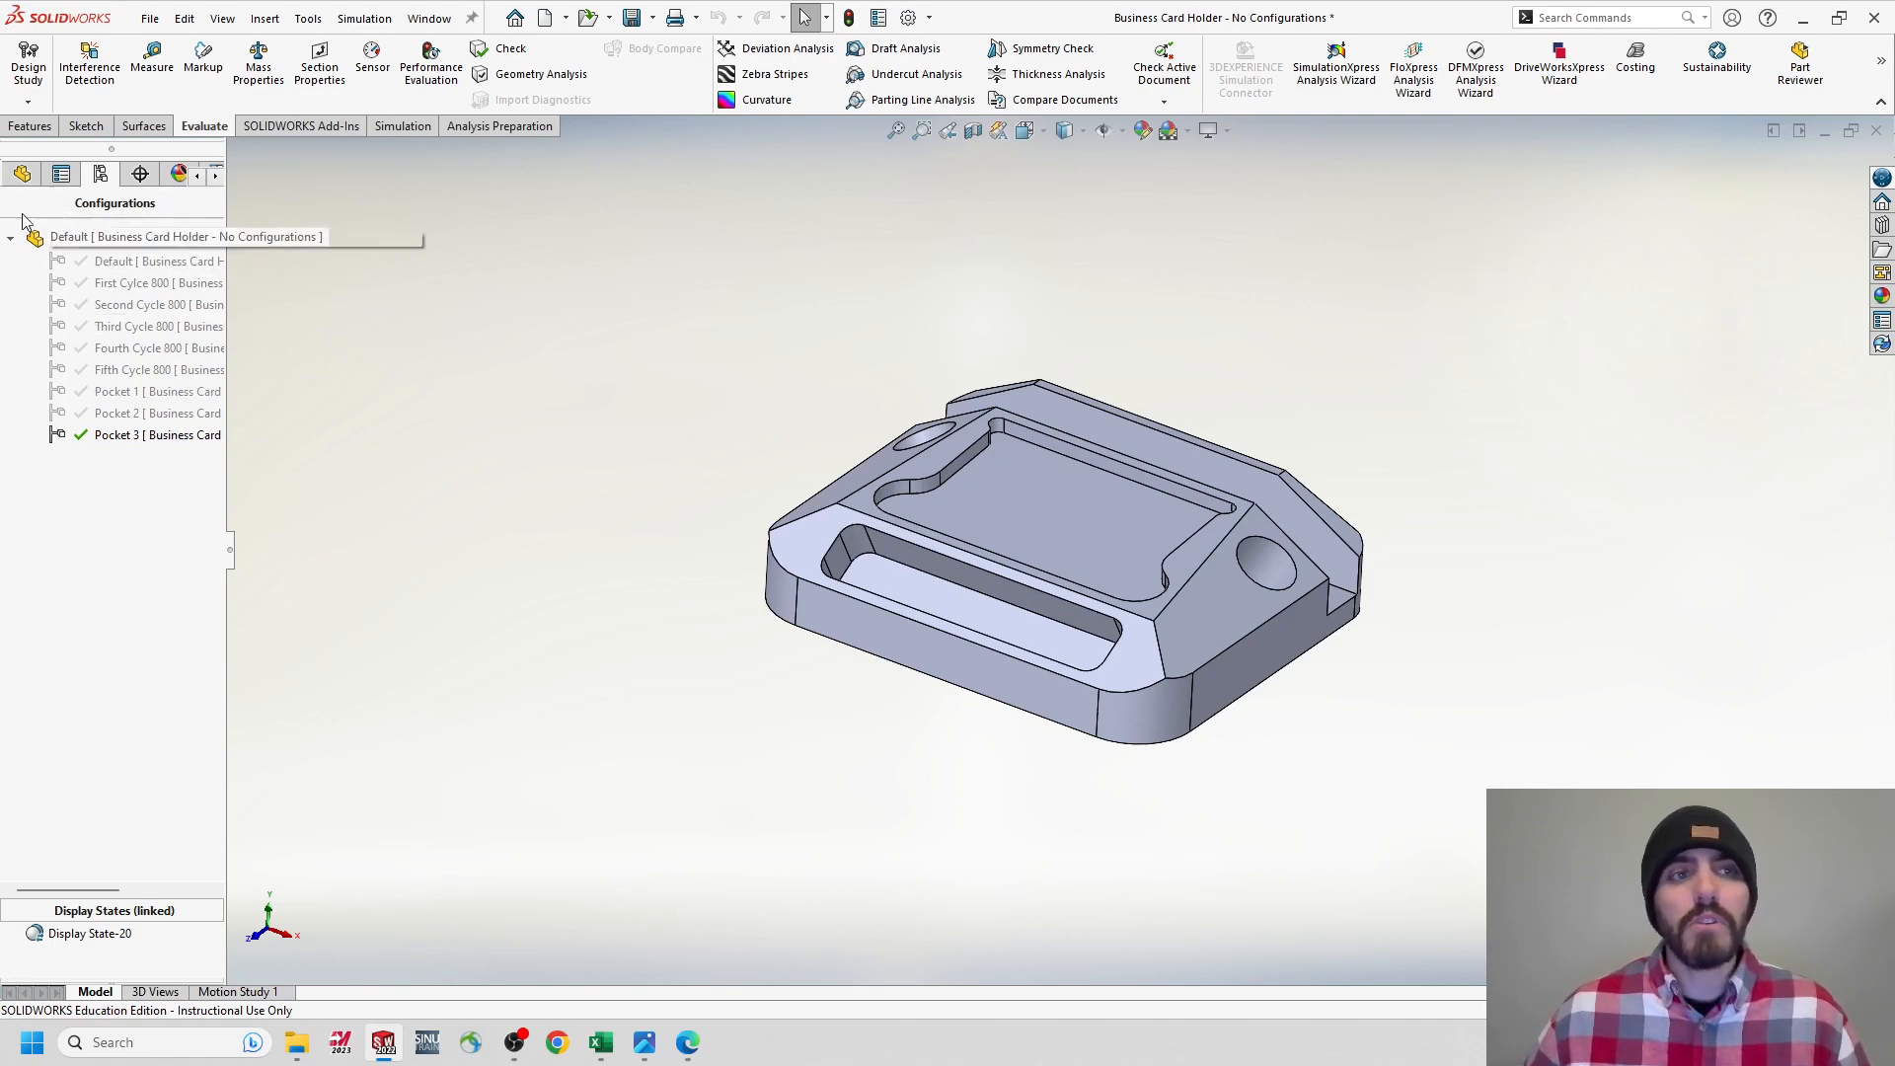
Review the 1/2 (0.5) Diameter Hole1 suppression in every configuration with Configure Feature and rebuild all configurations.
left_click(22, 174)
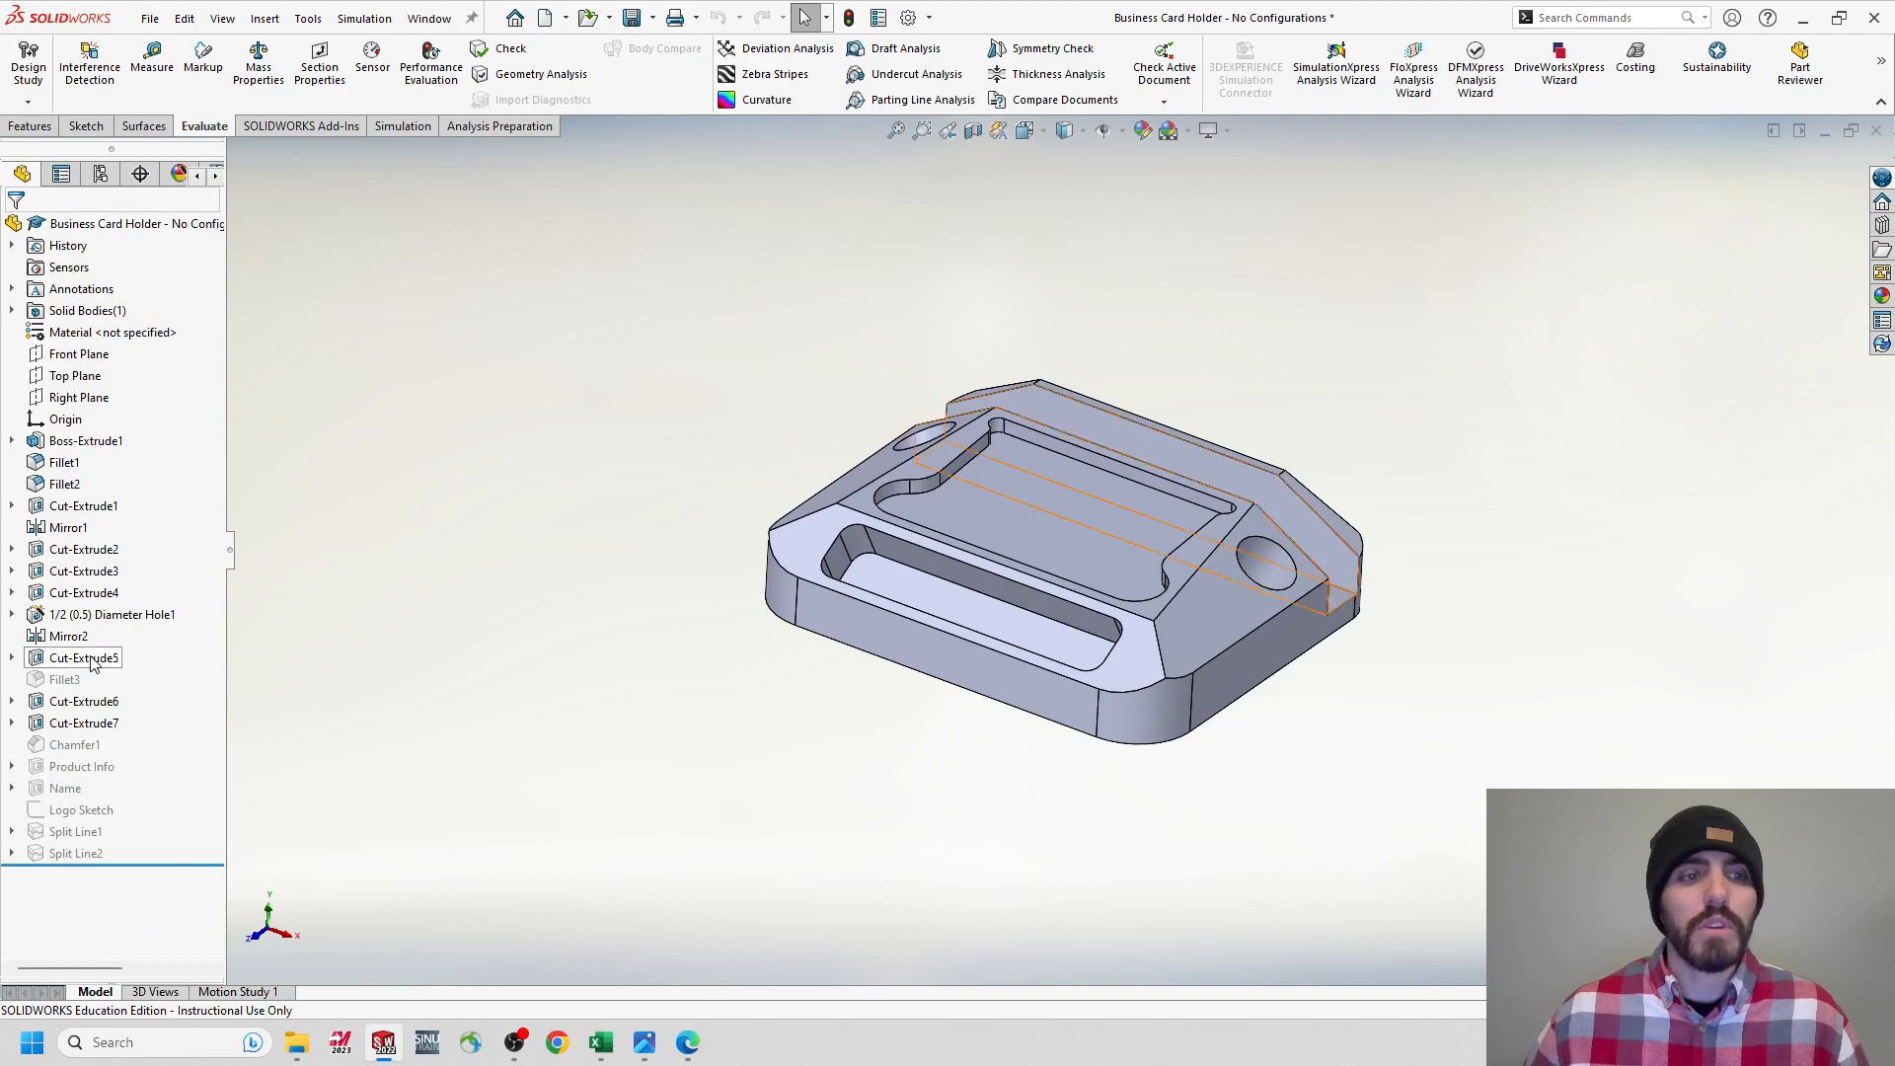
right_click(77, 622)
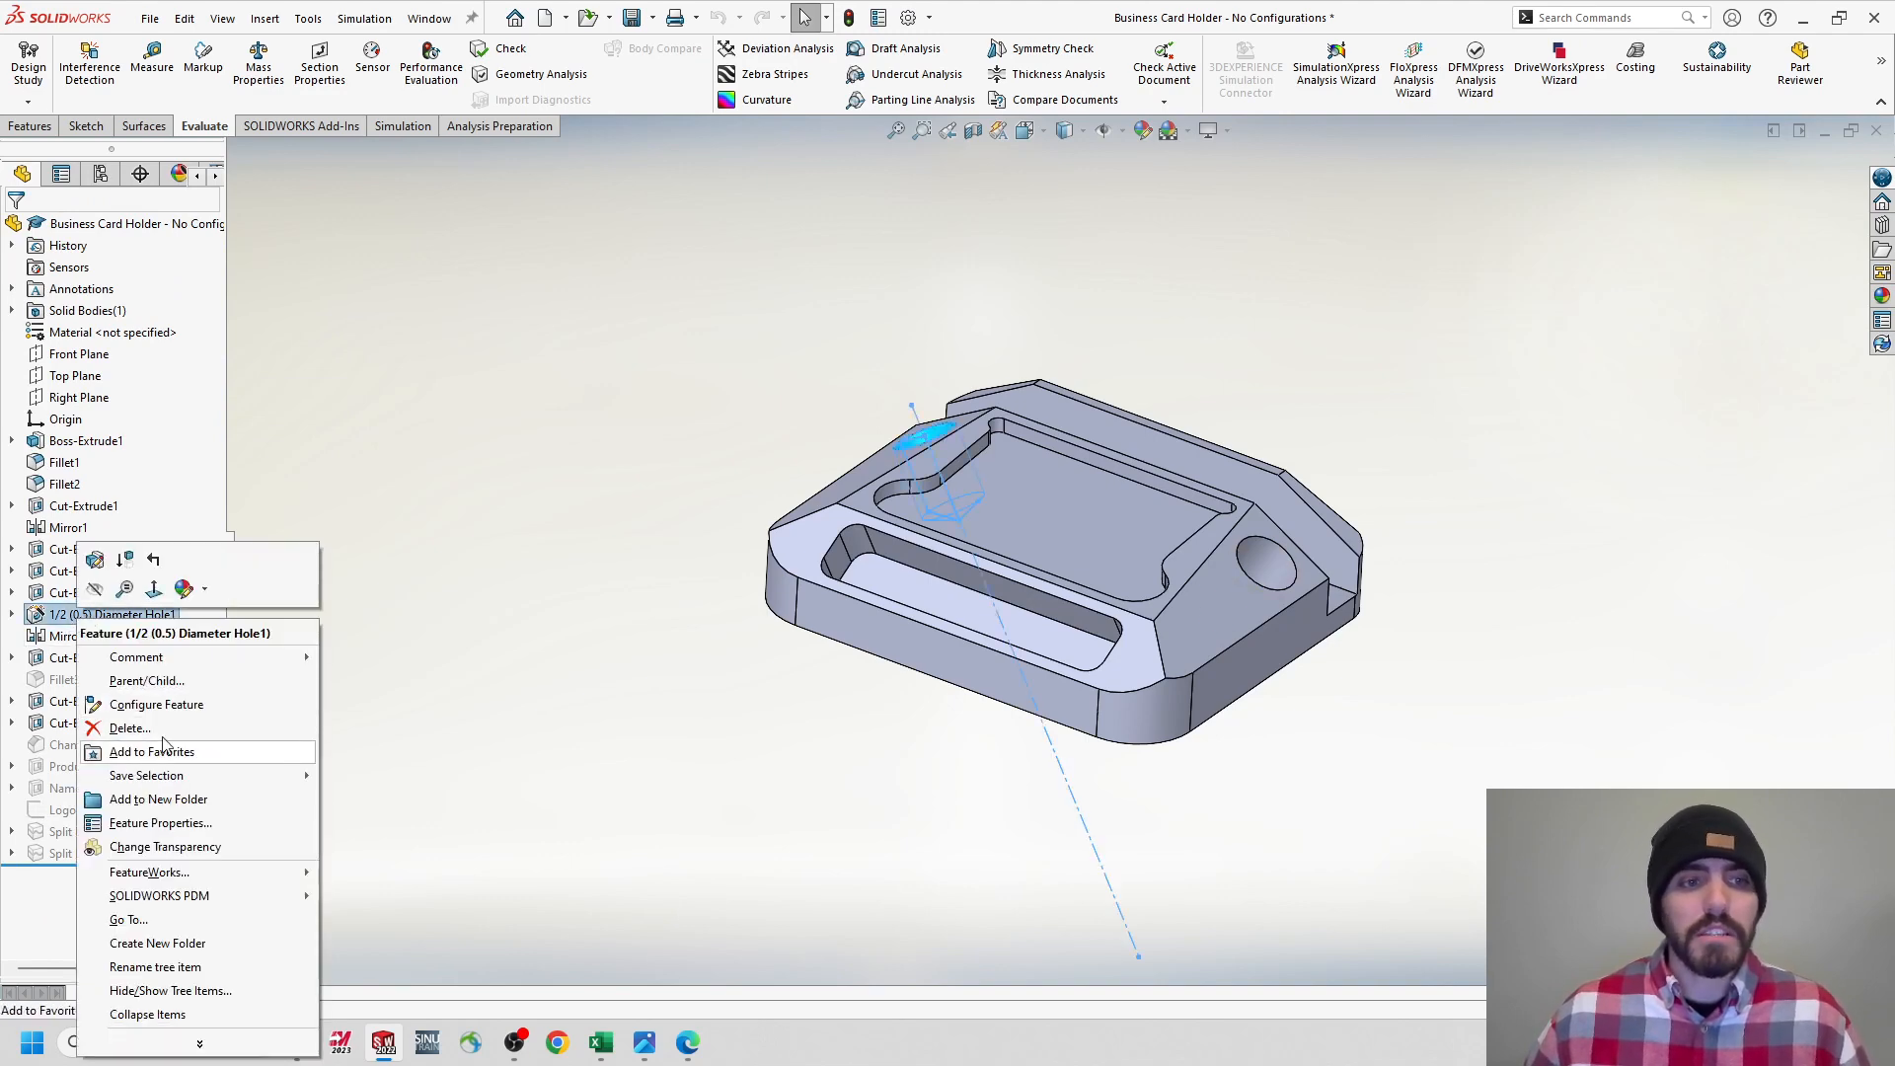
left_click(156, 705)
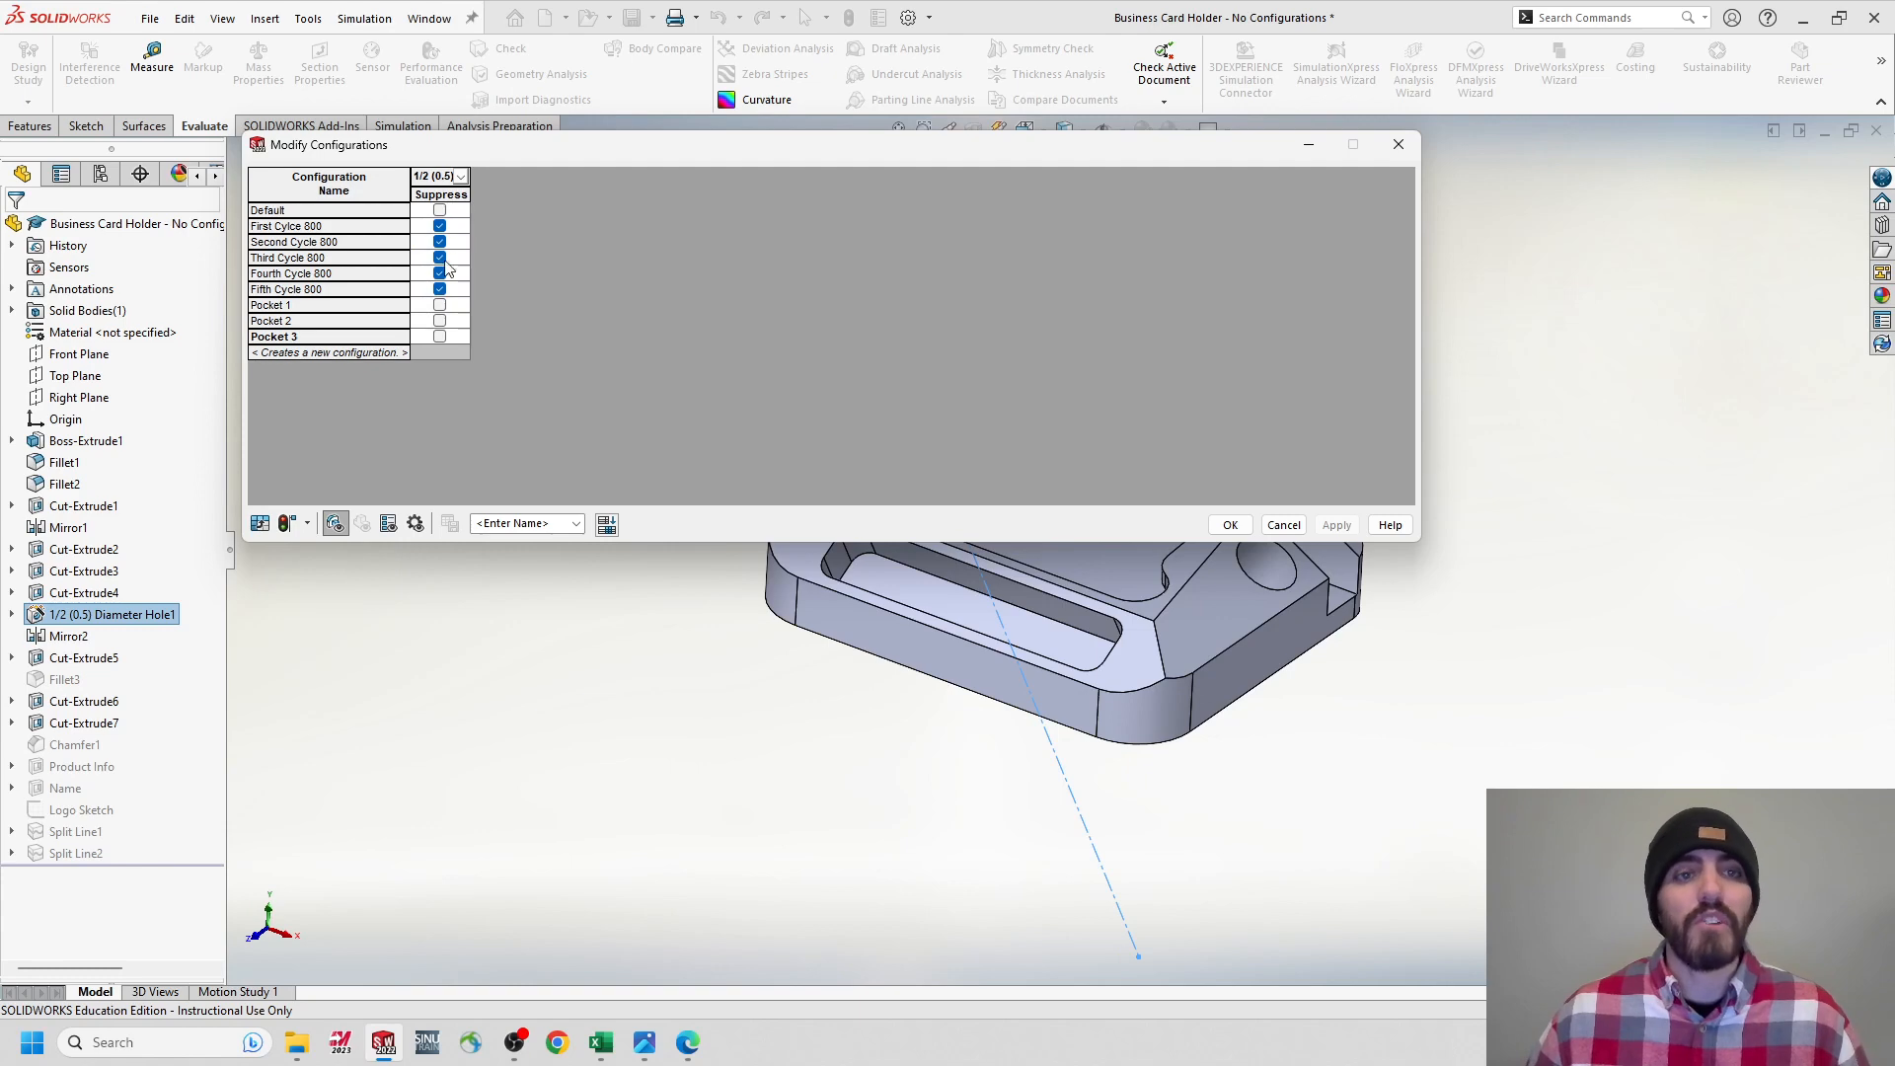
left_click(308, 524)
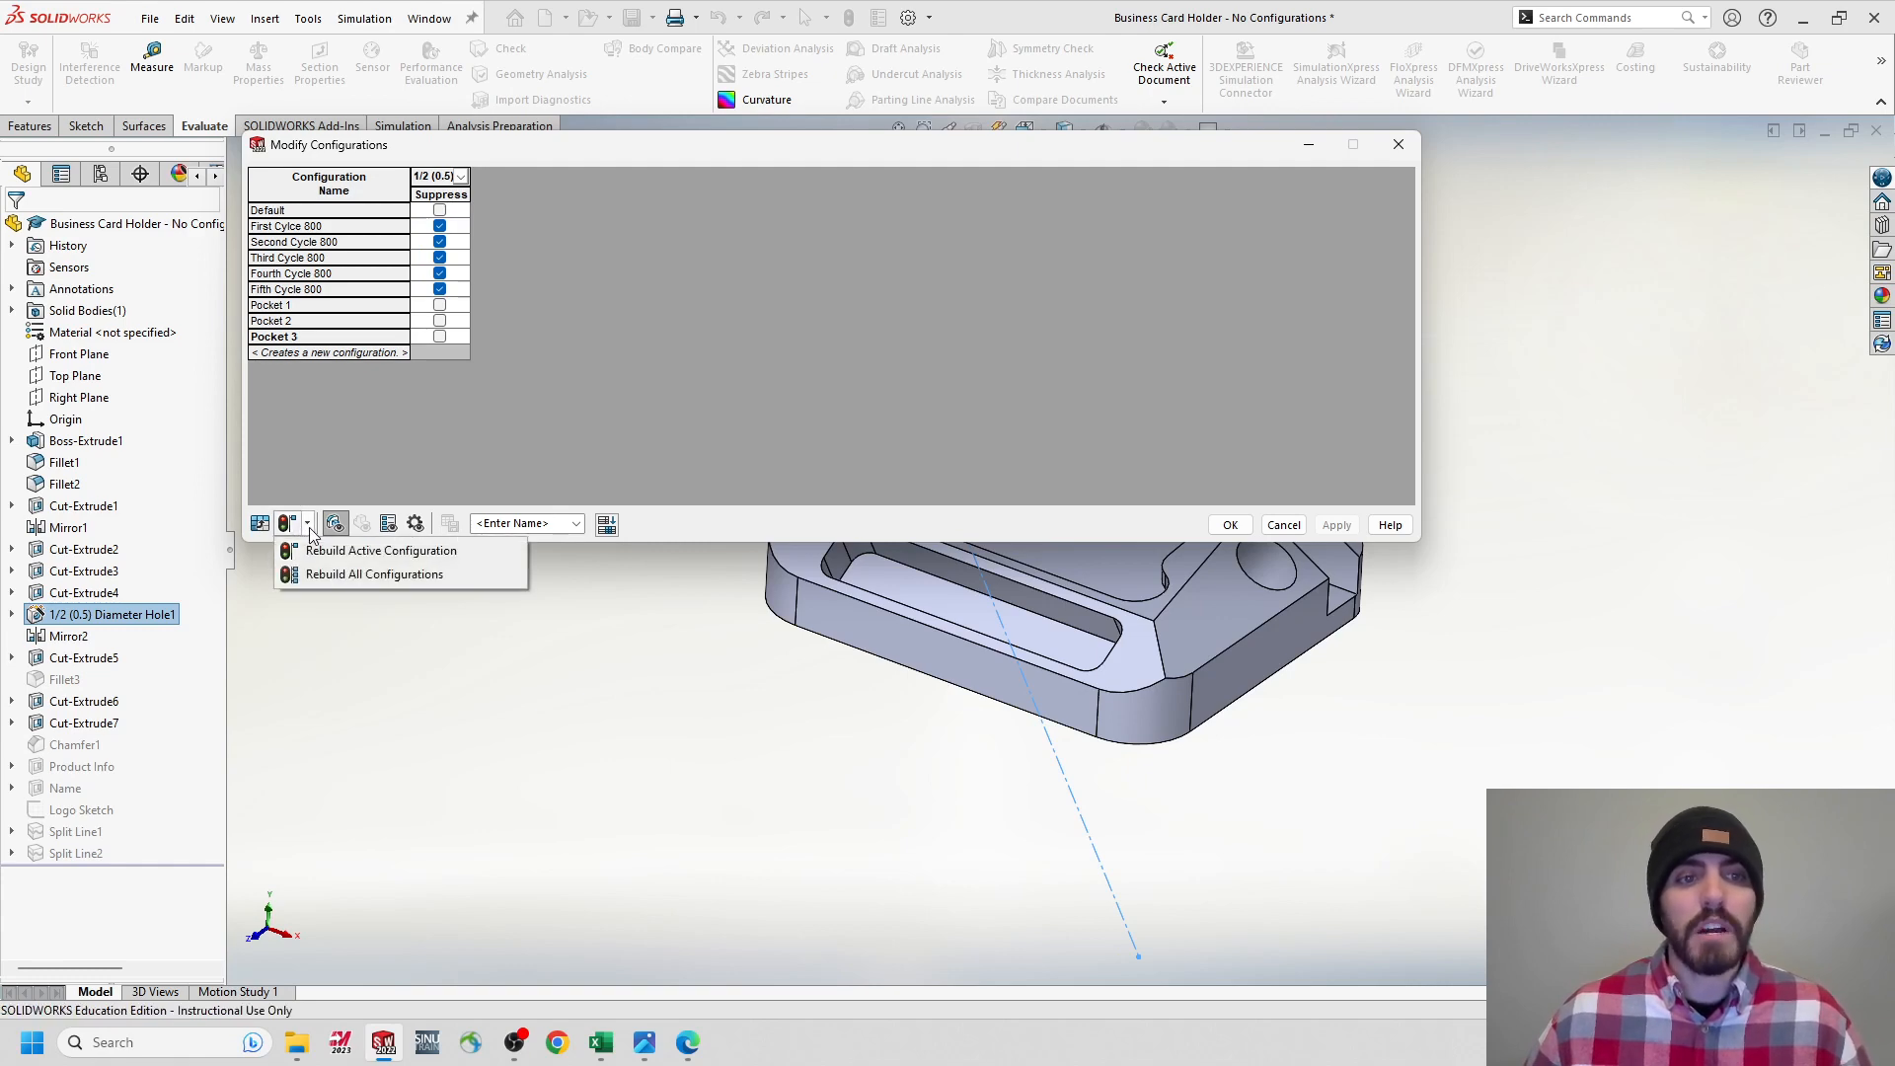
left_click(348, 574)
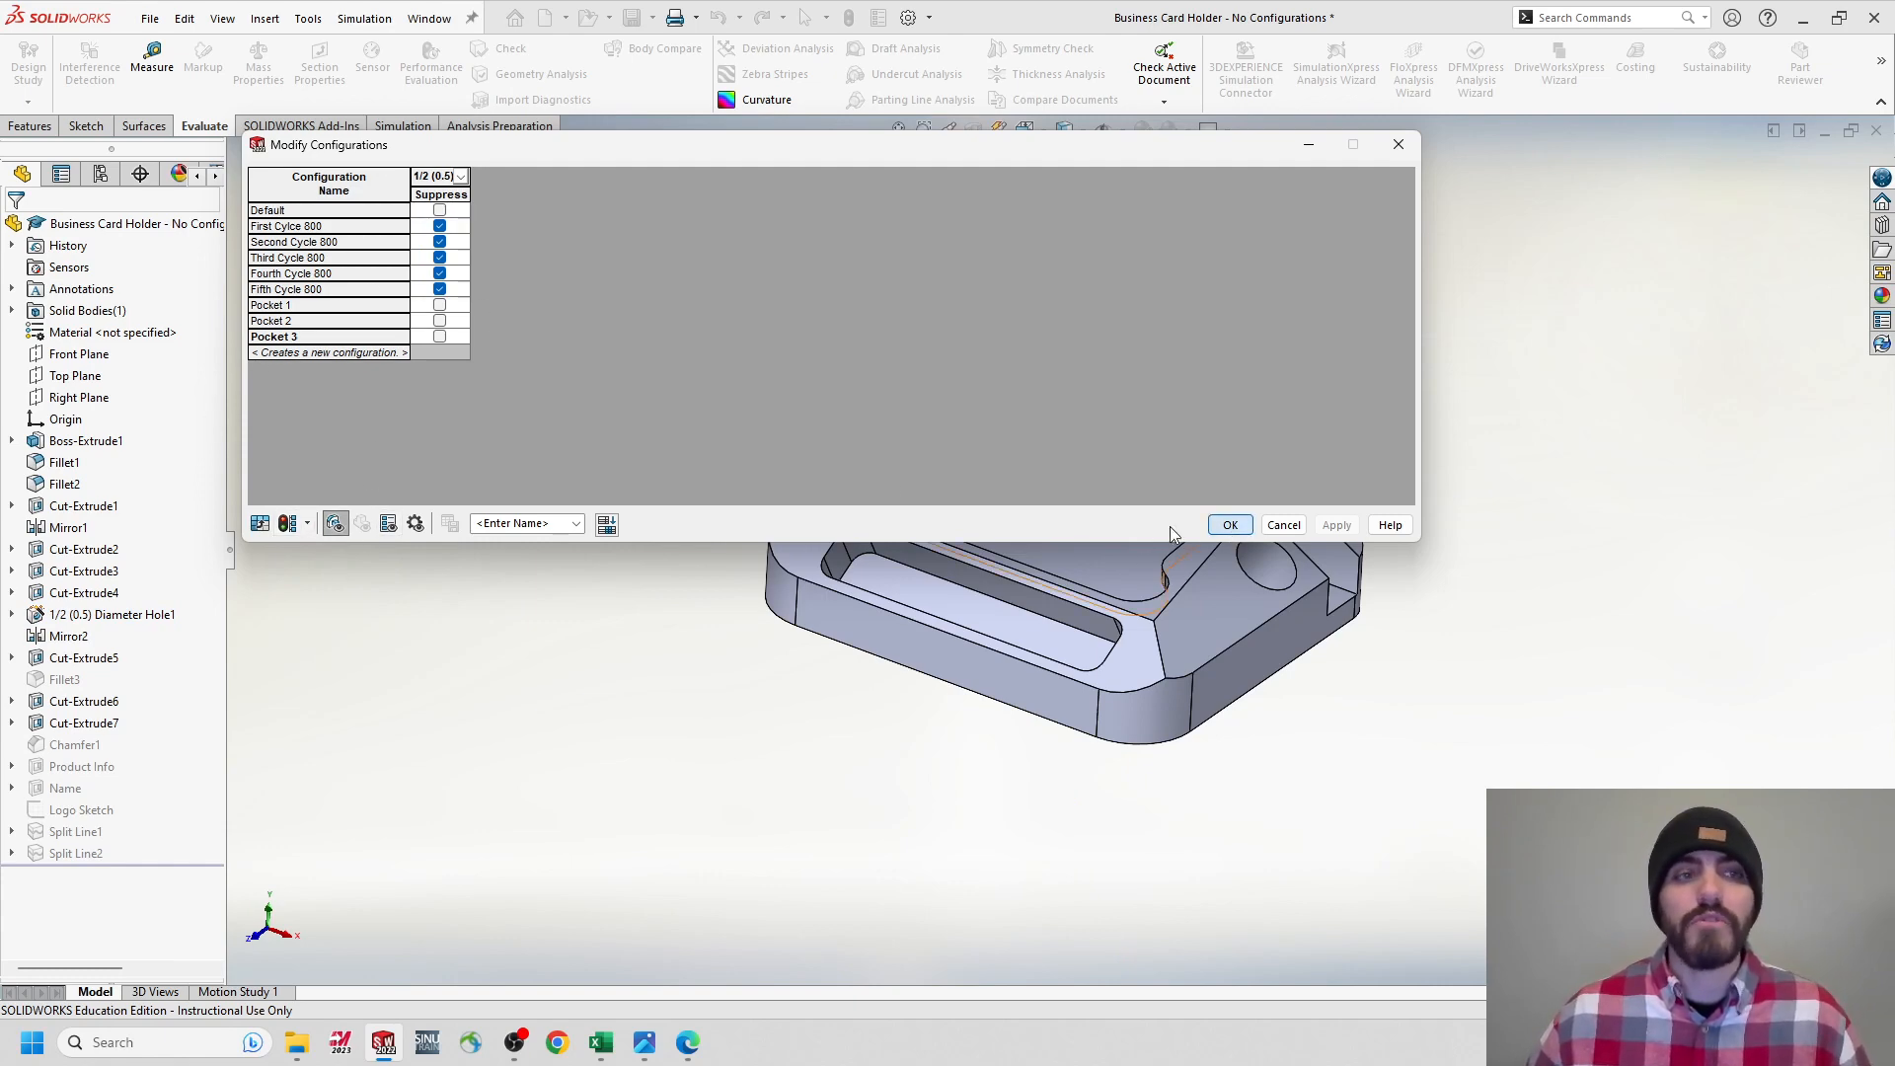
left_click(1230, 524)
Activate the Default configuration of the business card holder and return to its feature list.
left_click(100, 173)
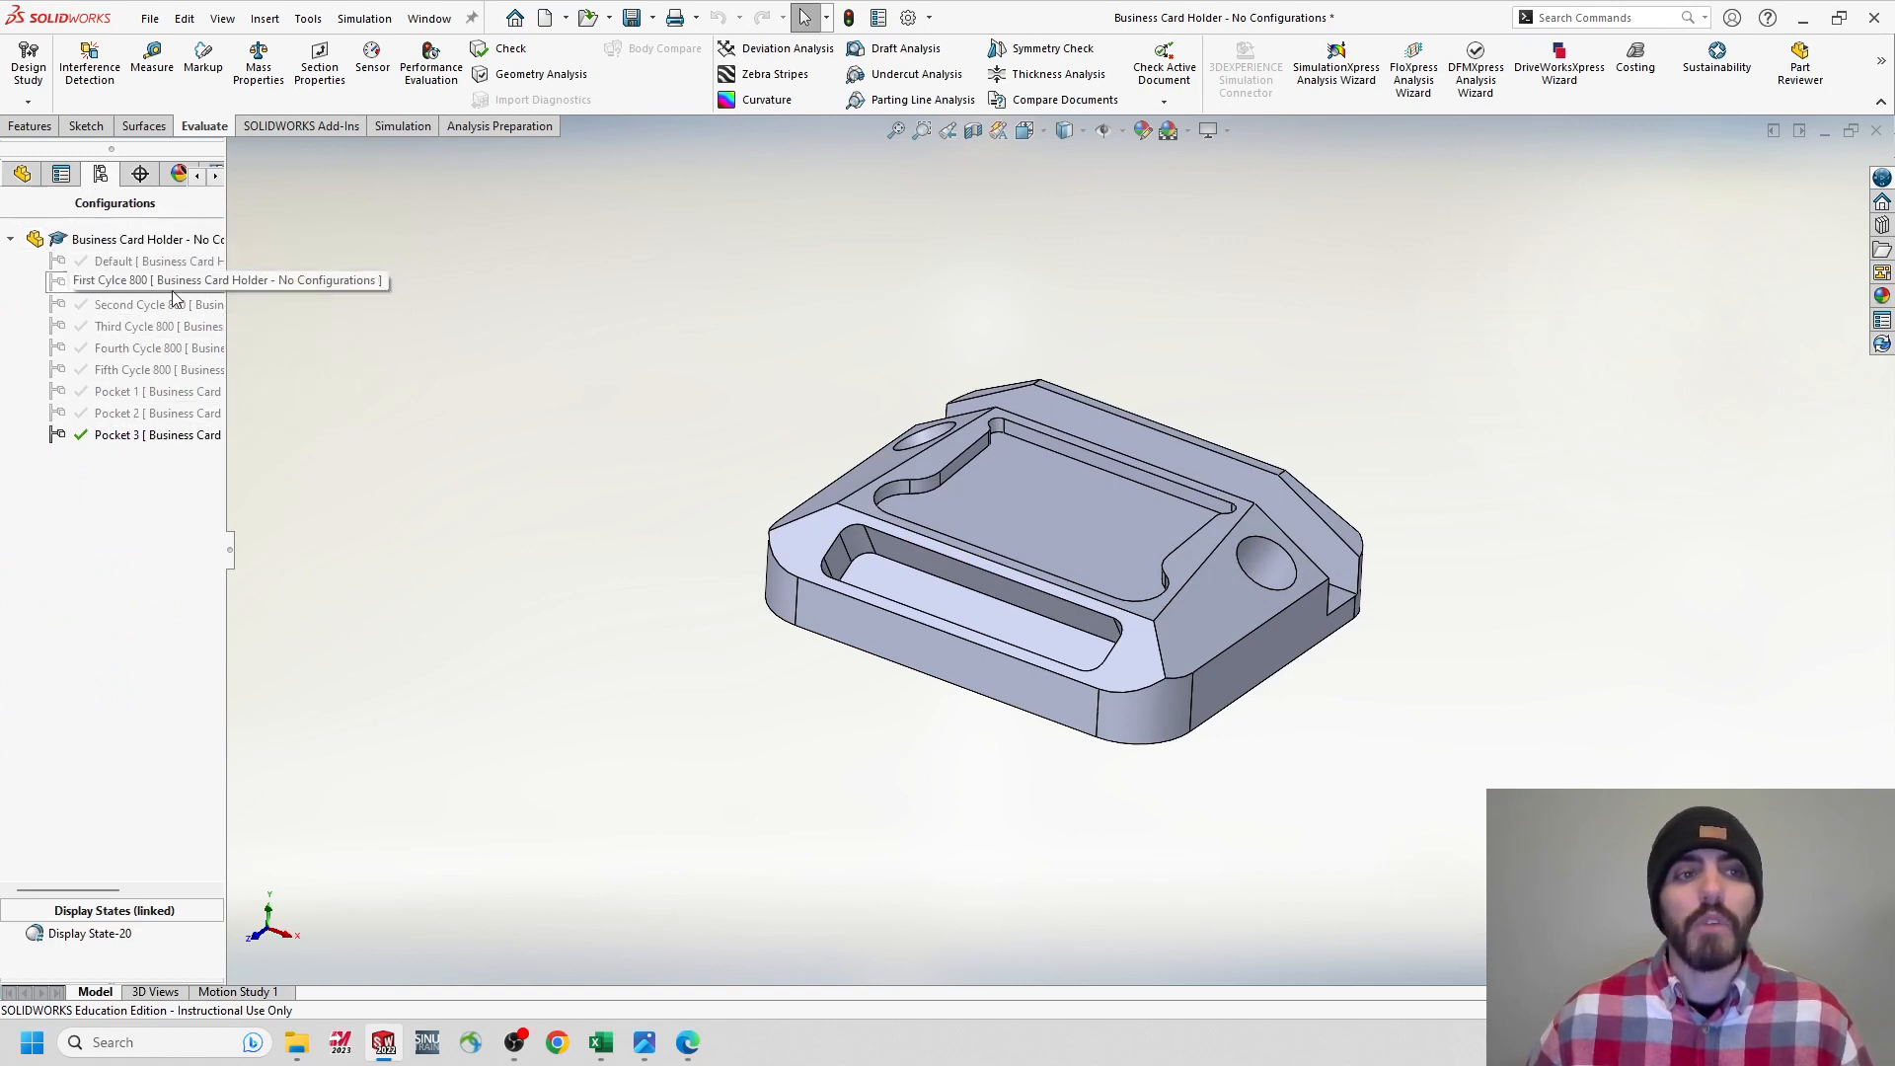
double_click(161, 261)
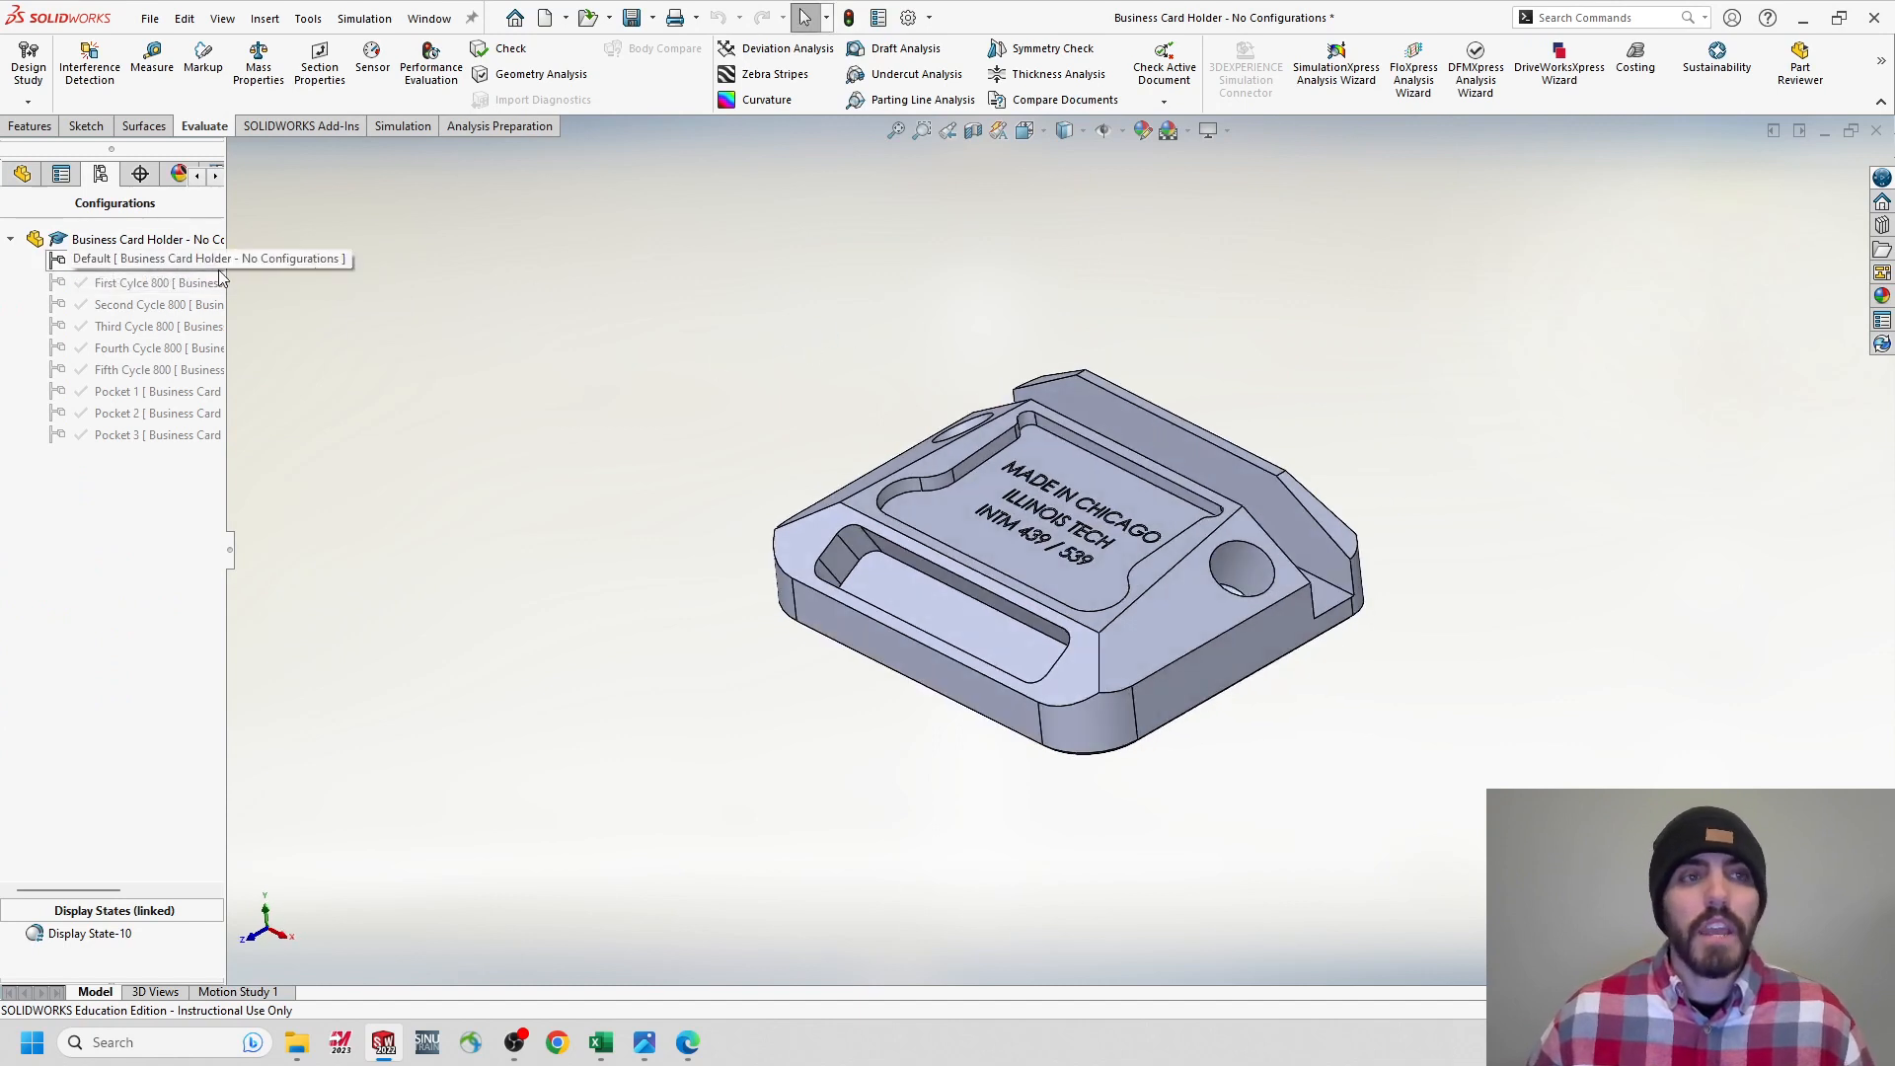
left_click(21, 174)
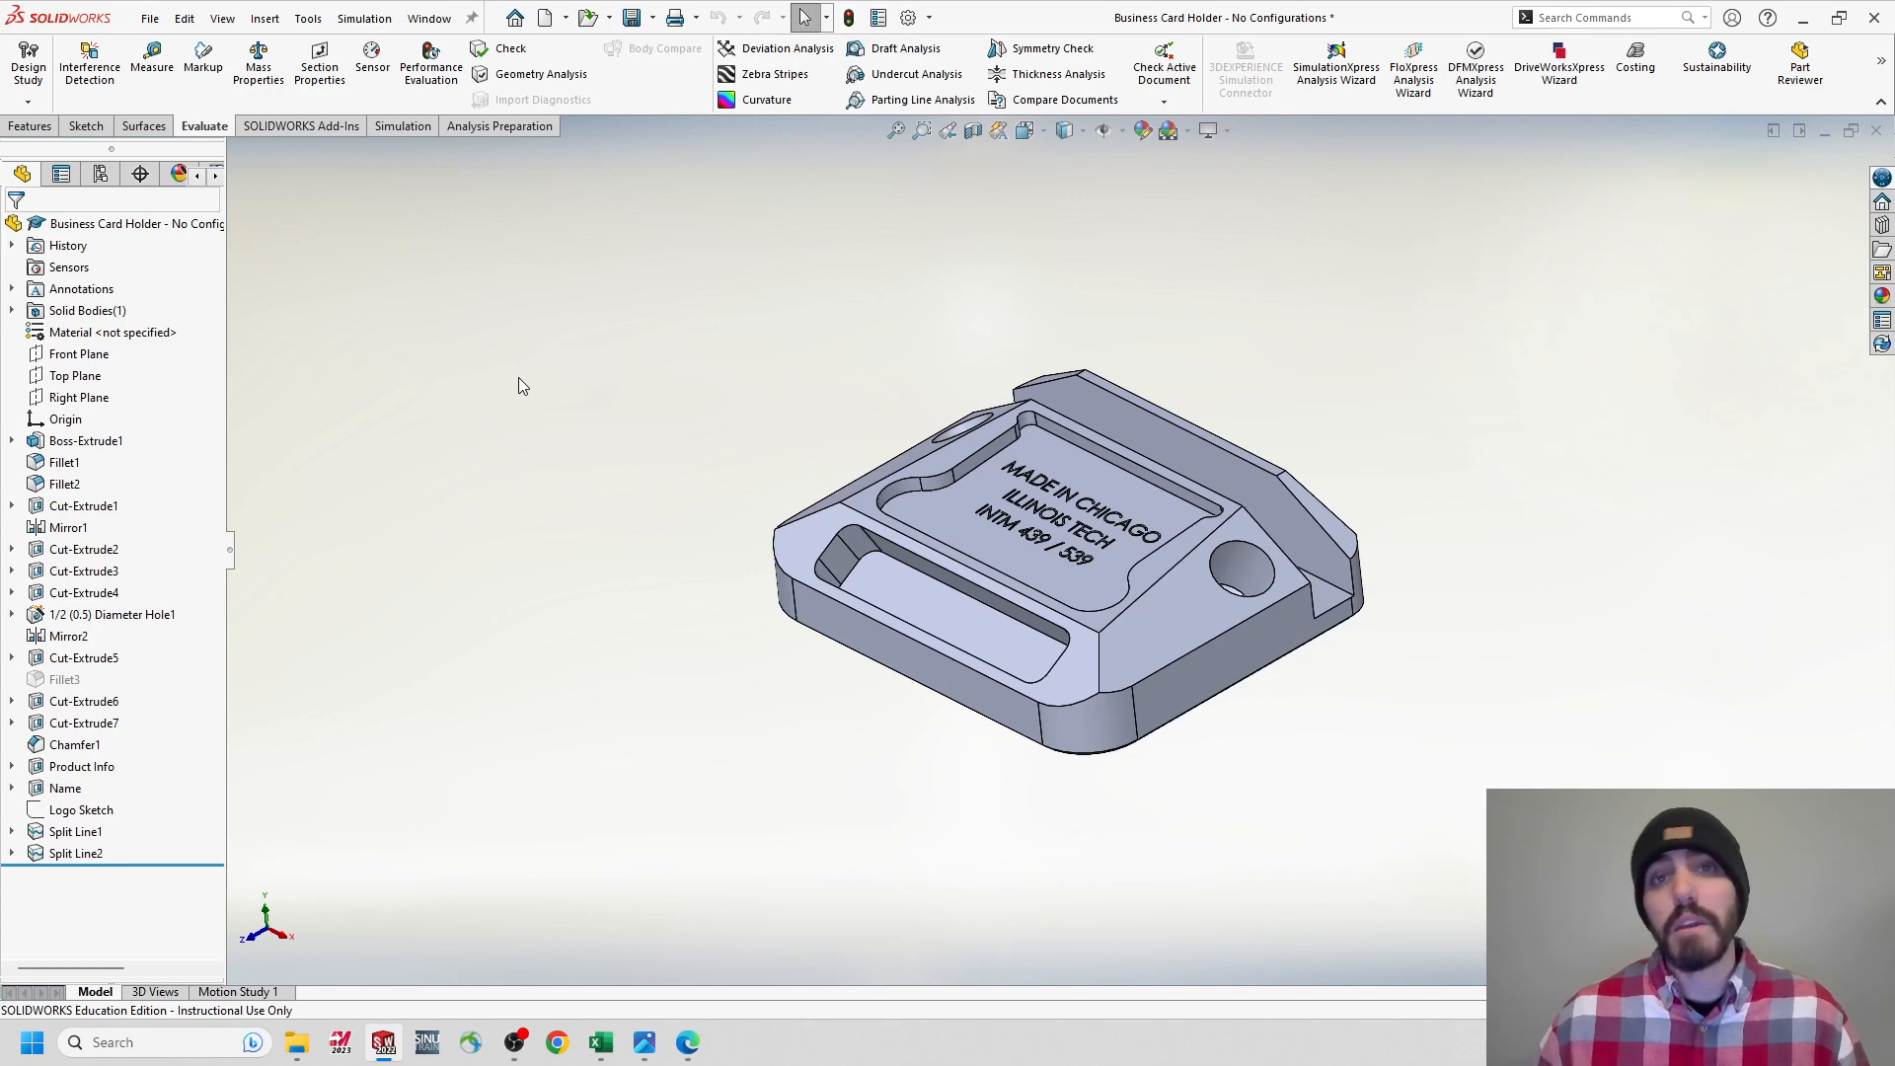
Save the part under the new file name "Business Card Holder - Revised 2" in the Business Card Holder folder.
left_click(150, 18)
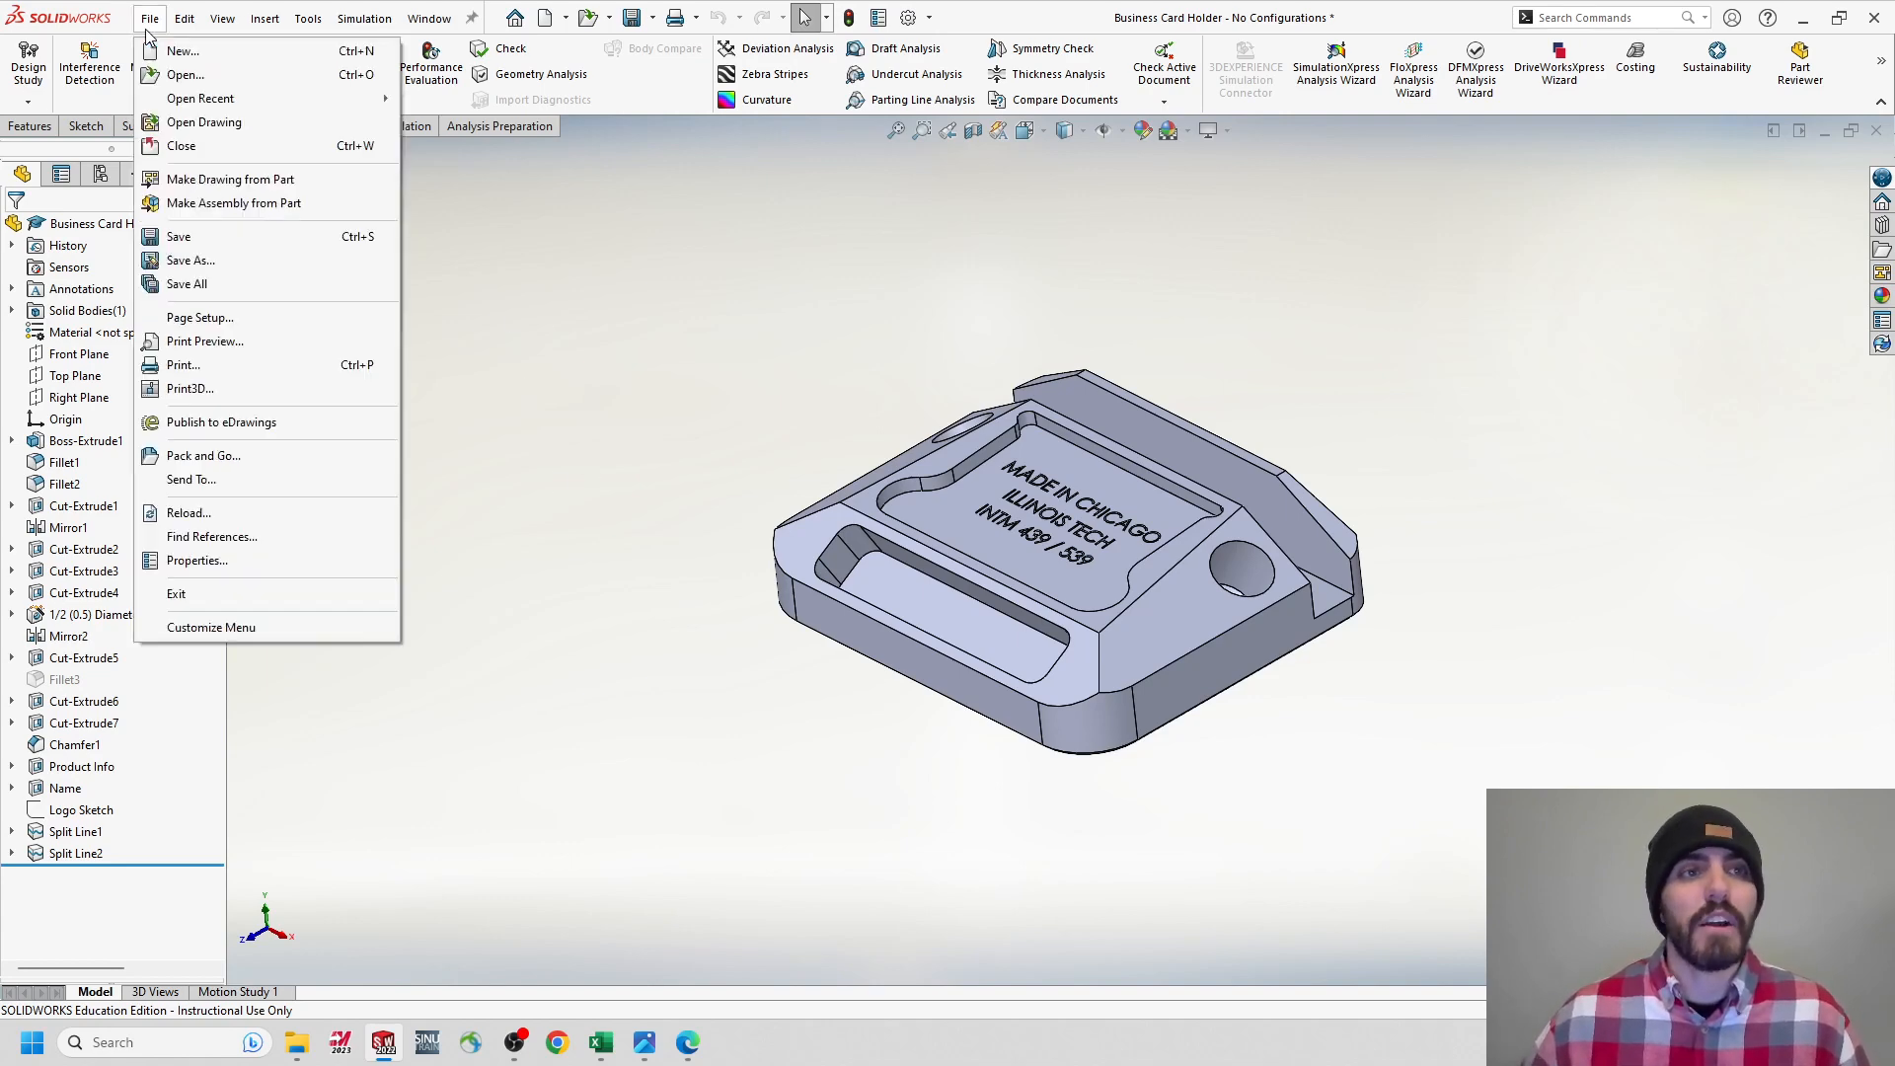
left_click(198, 287)
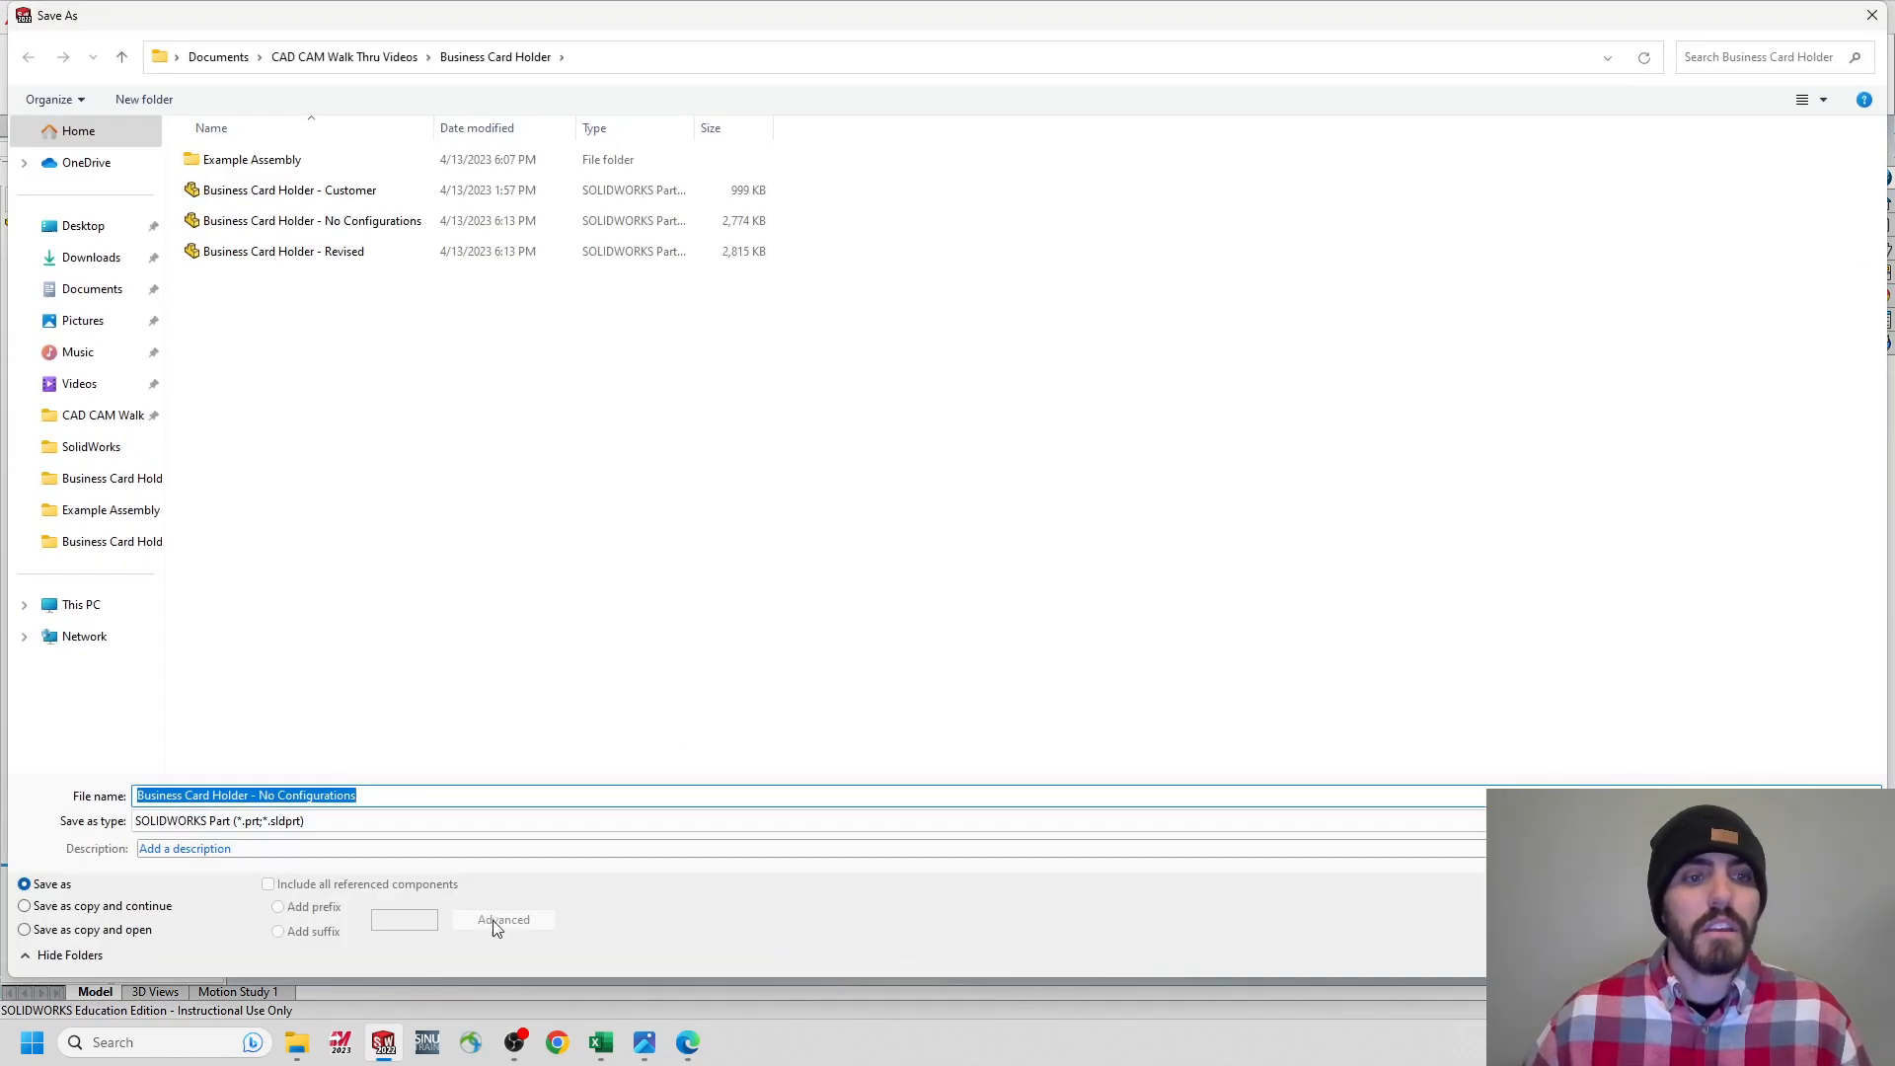
left_click(392, 796)
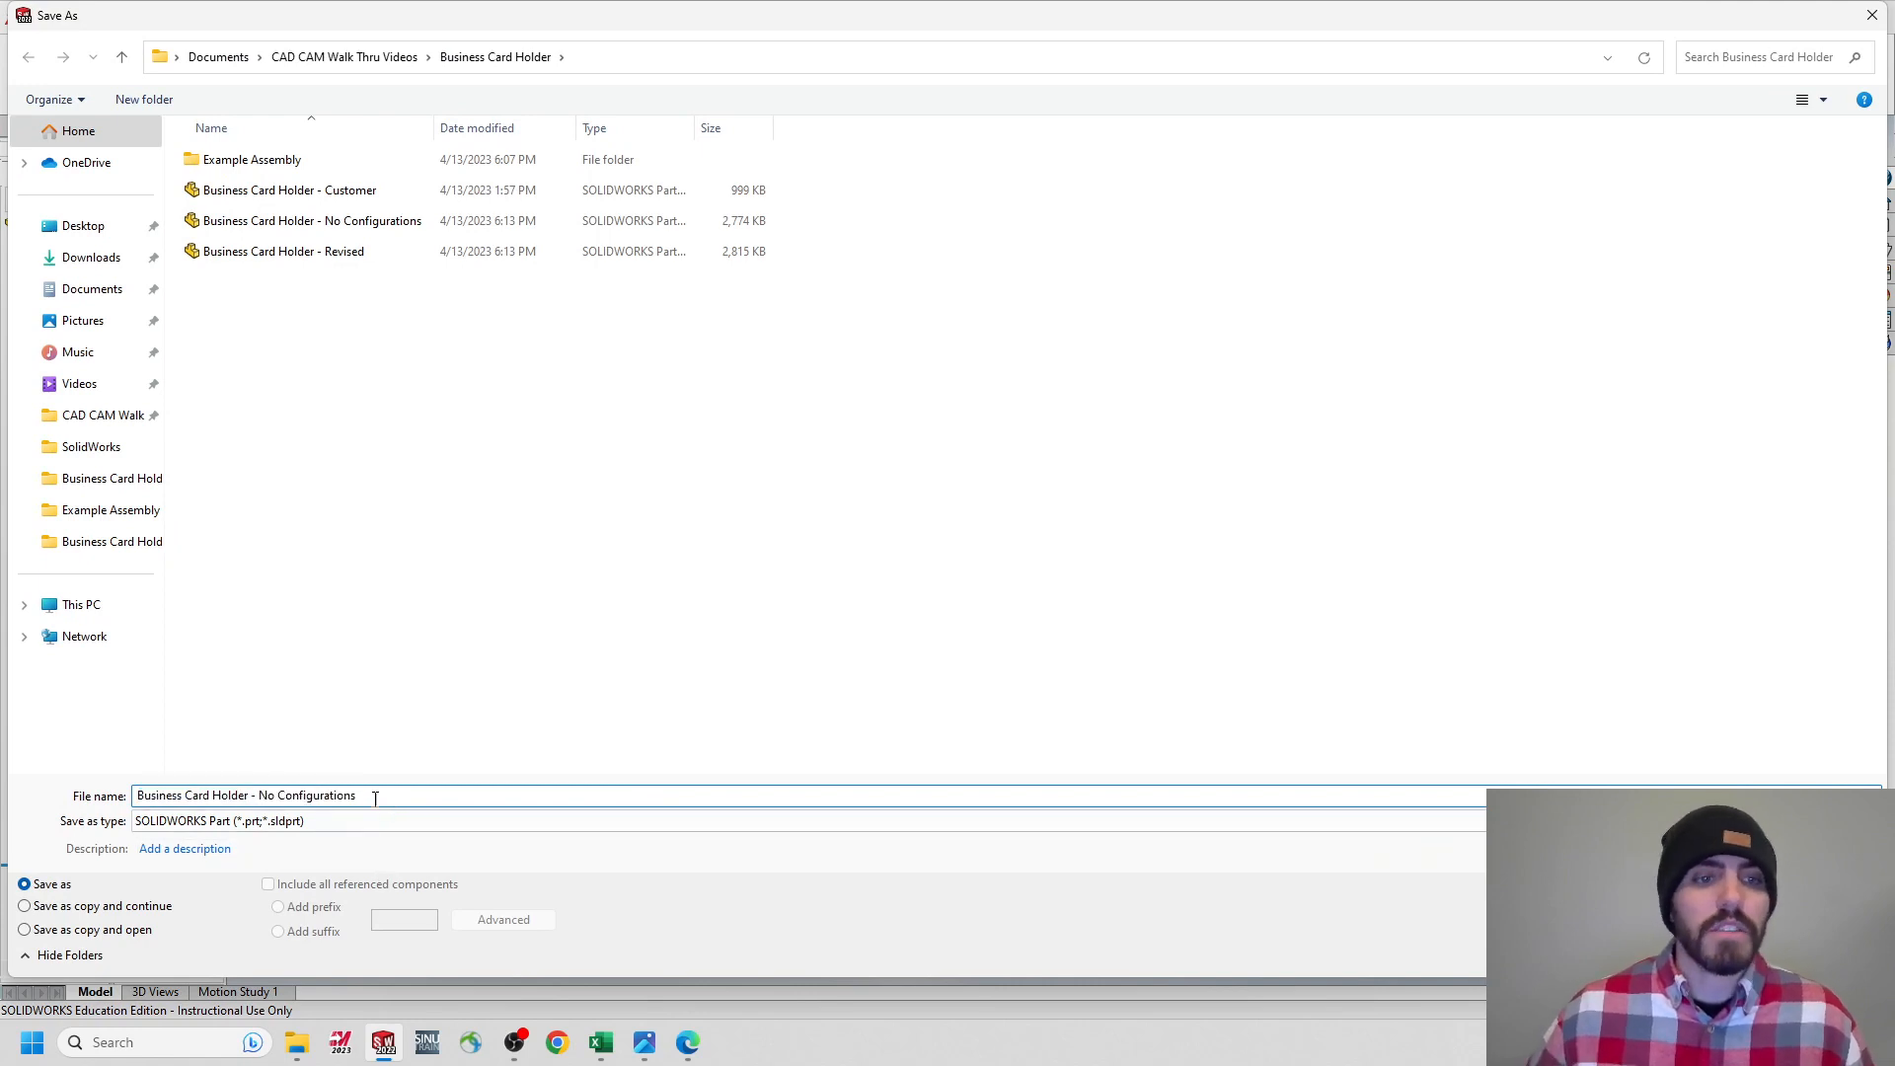
left_click_drag(375, 797, 262, 806)
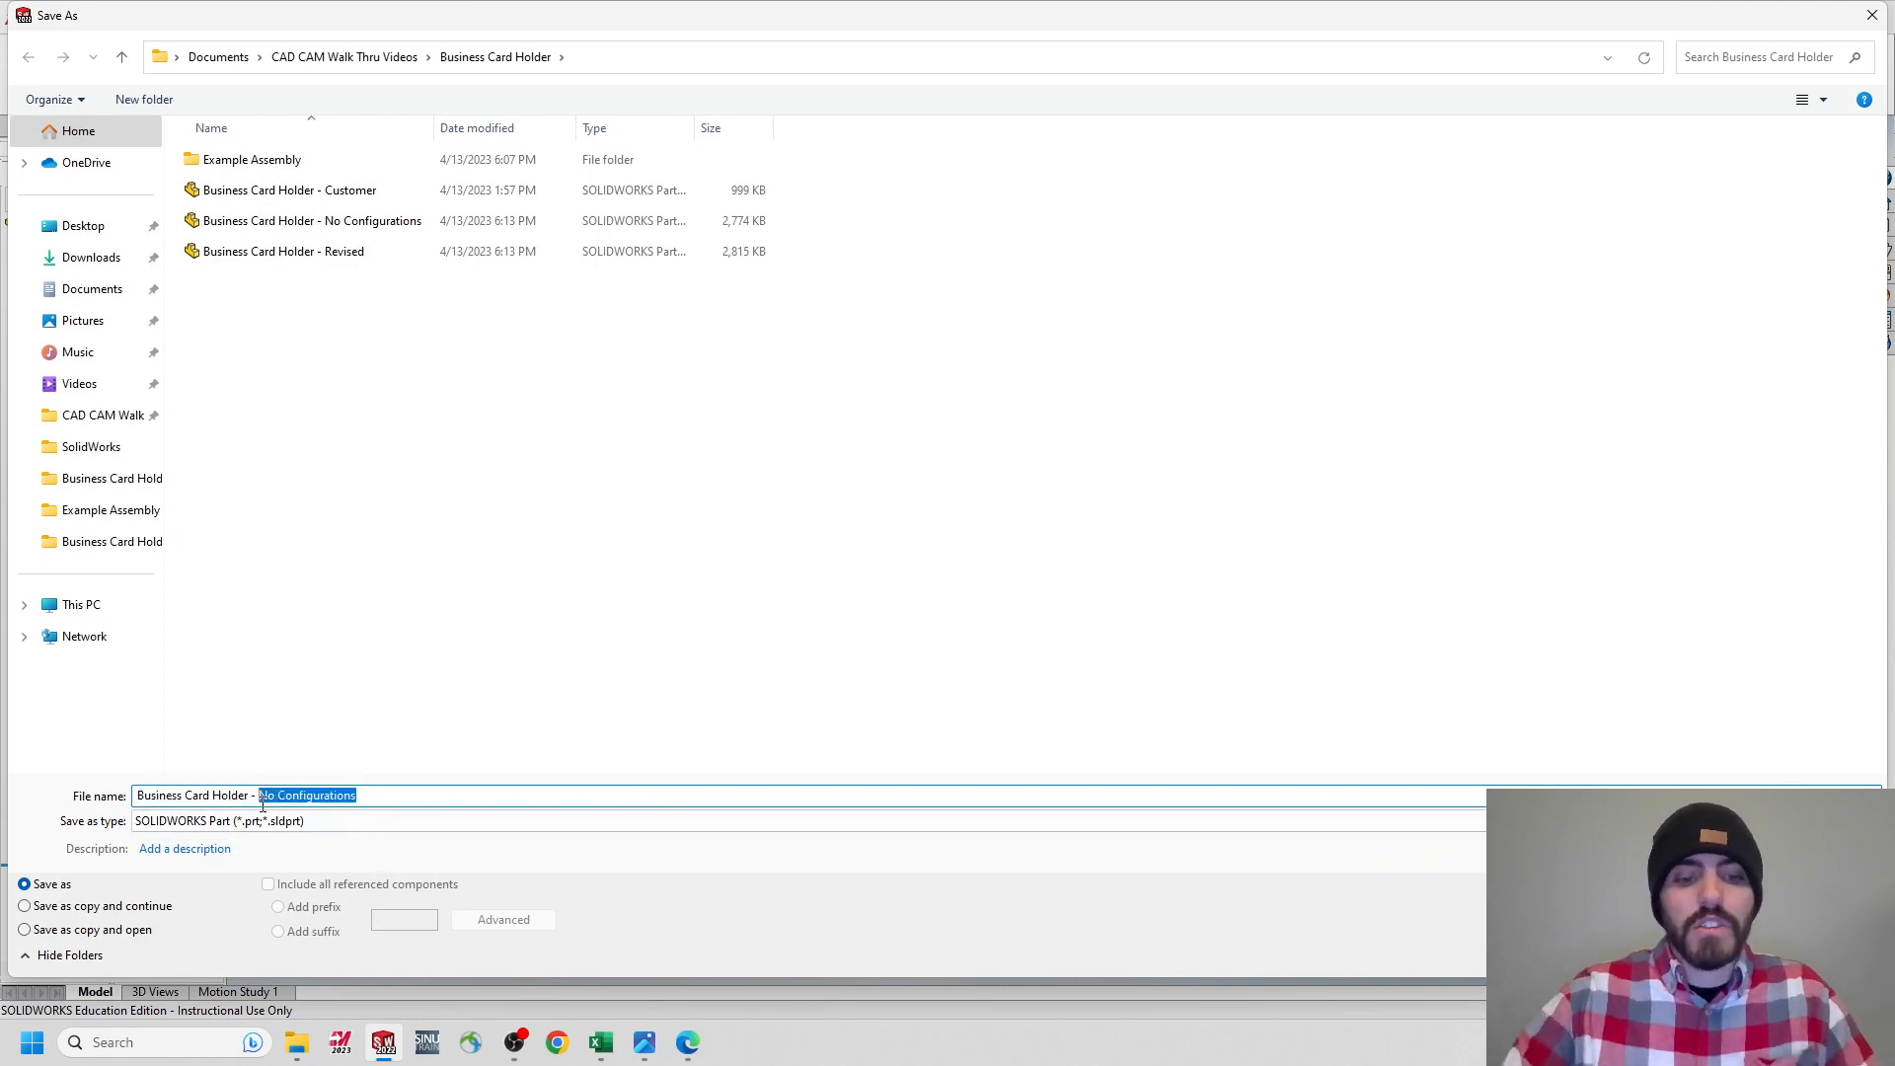
type("Rev")
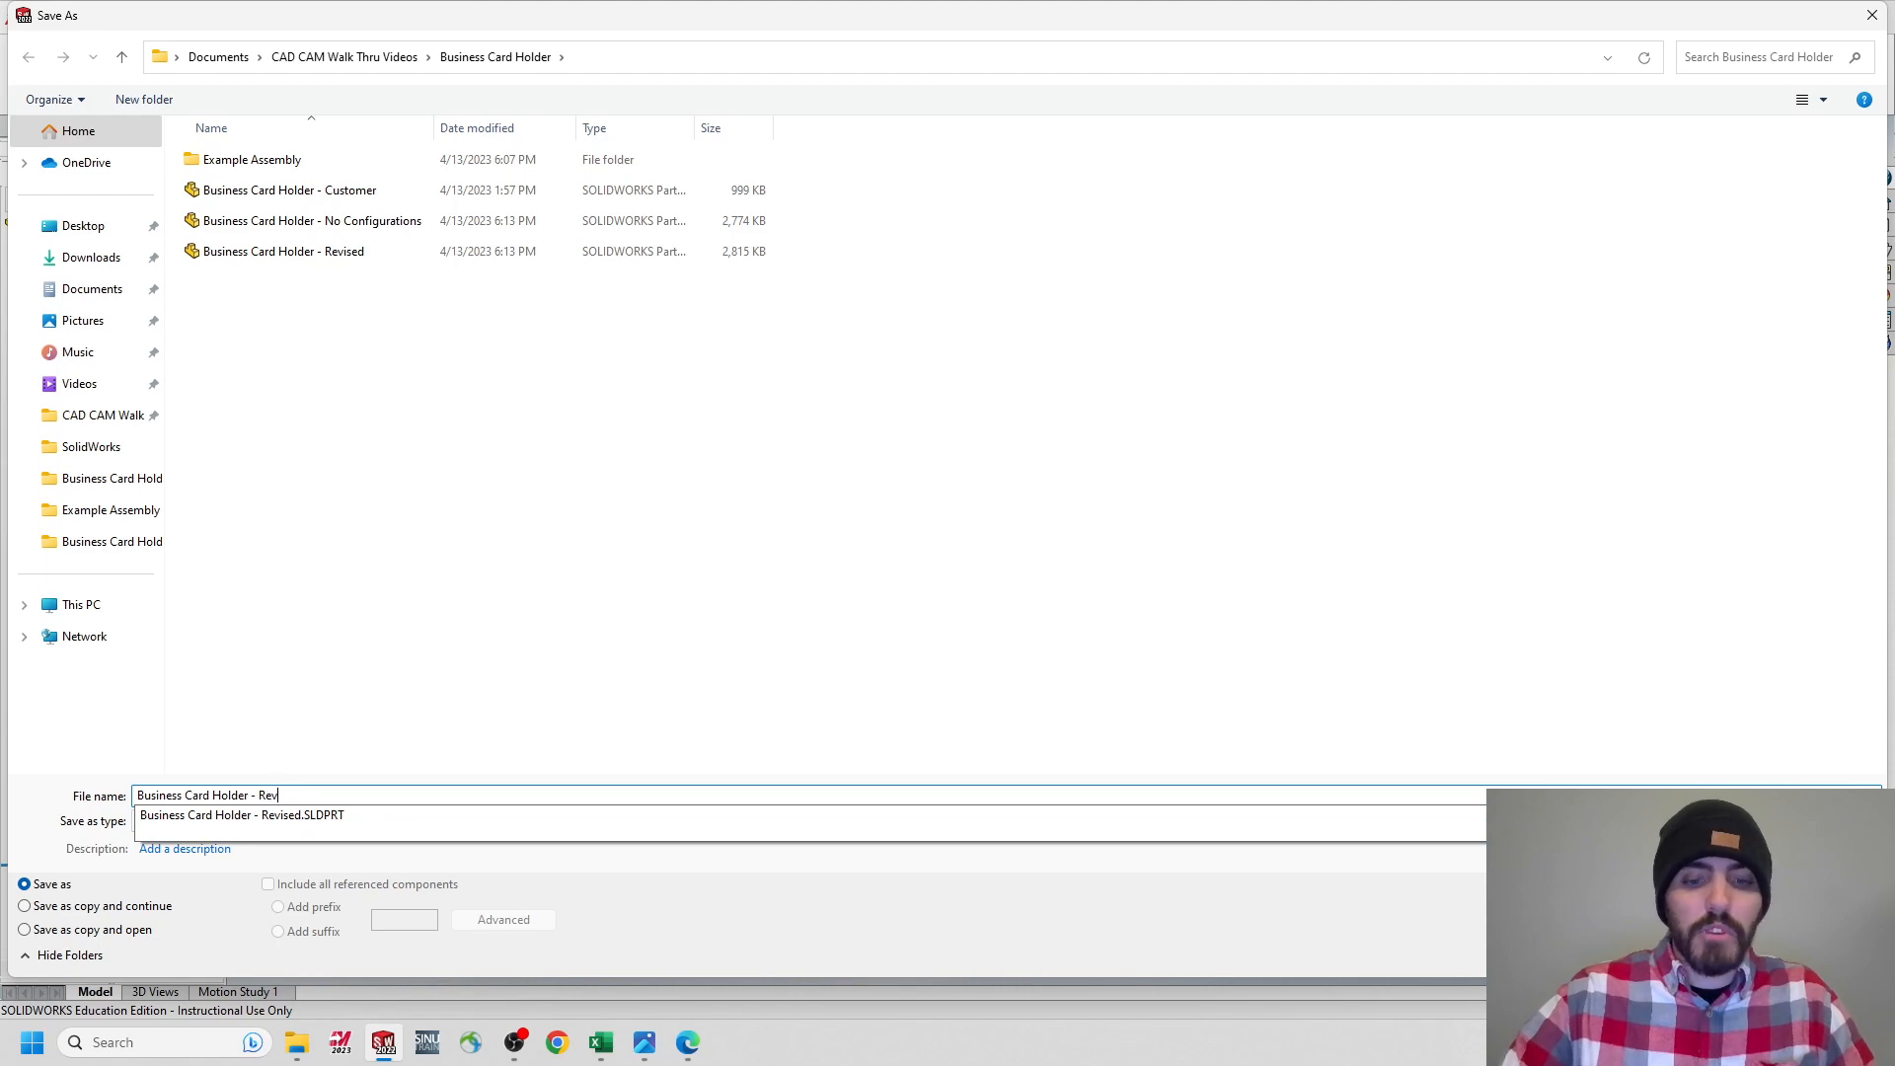
type("ised 2")
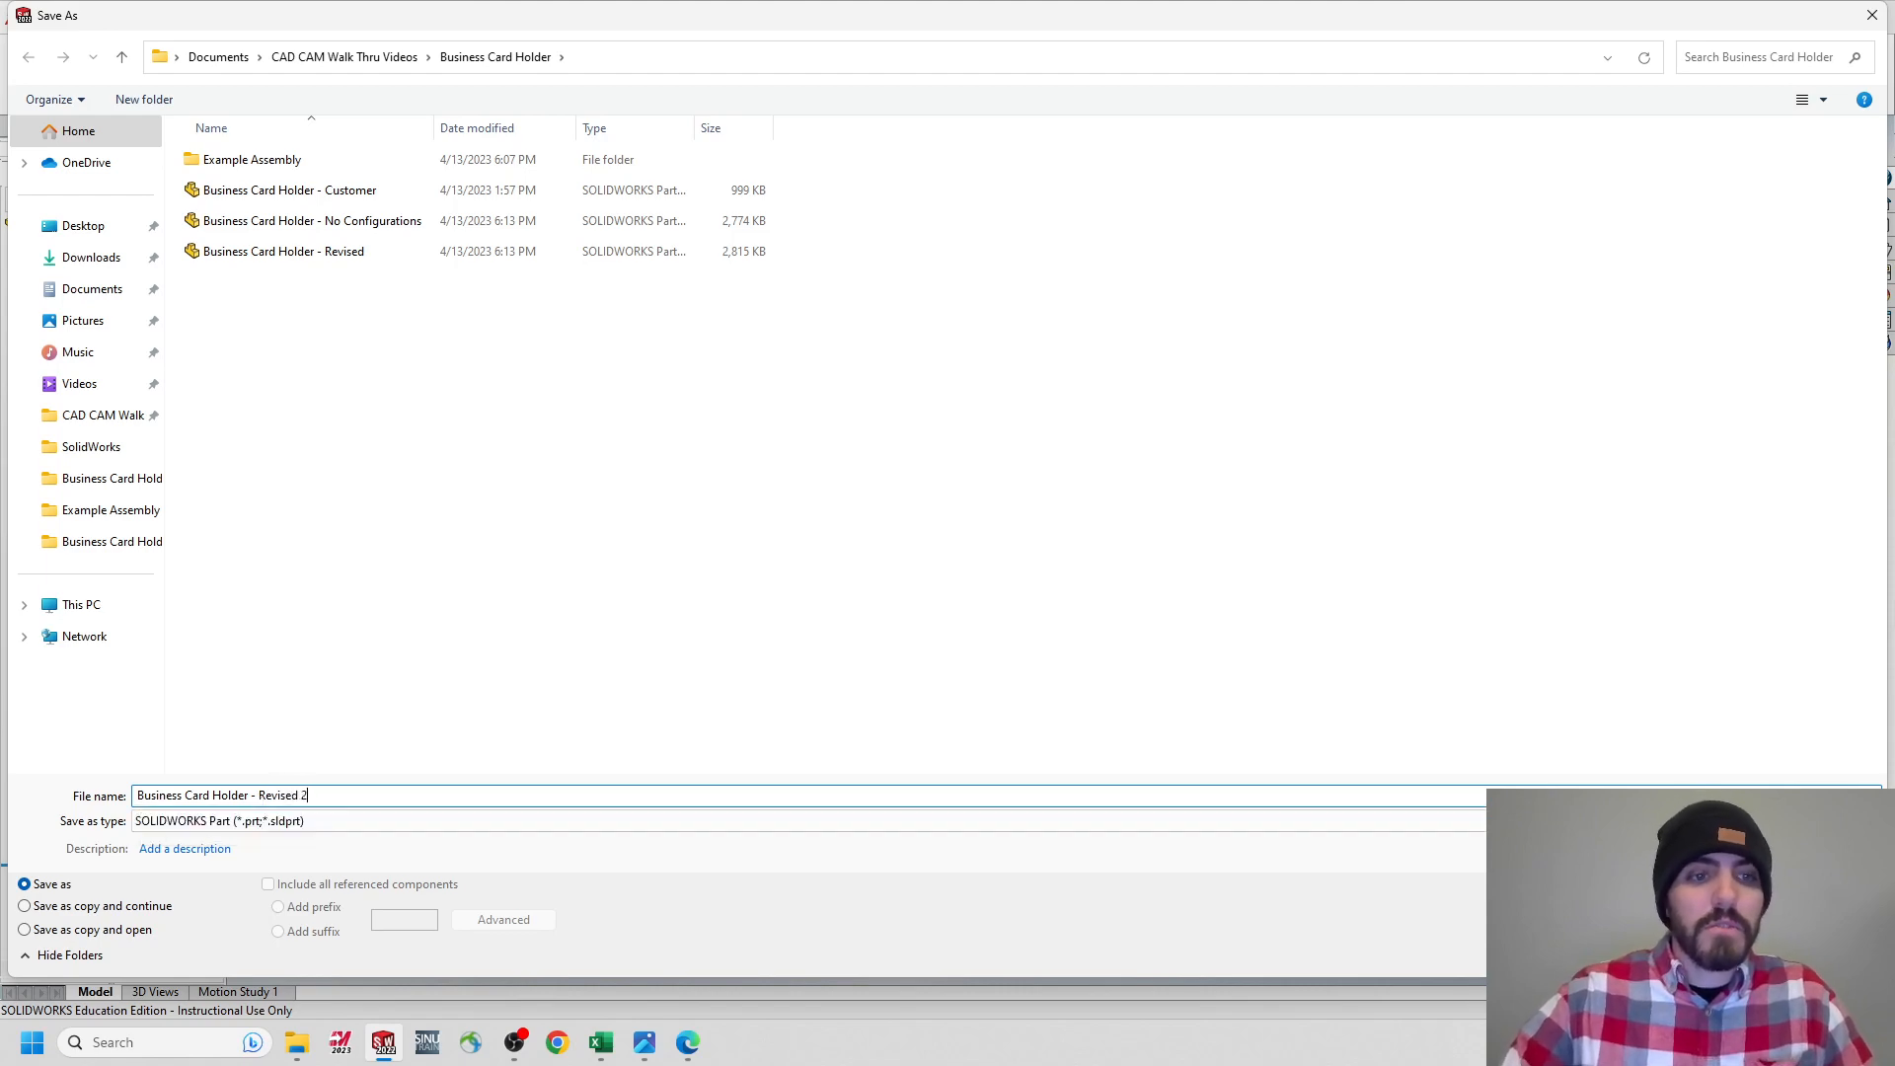
key("BackSpace")
key("BackSpace")
key("BackSpace")
type("d 2")
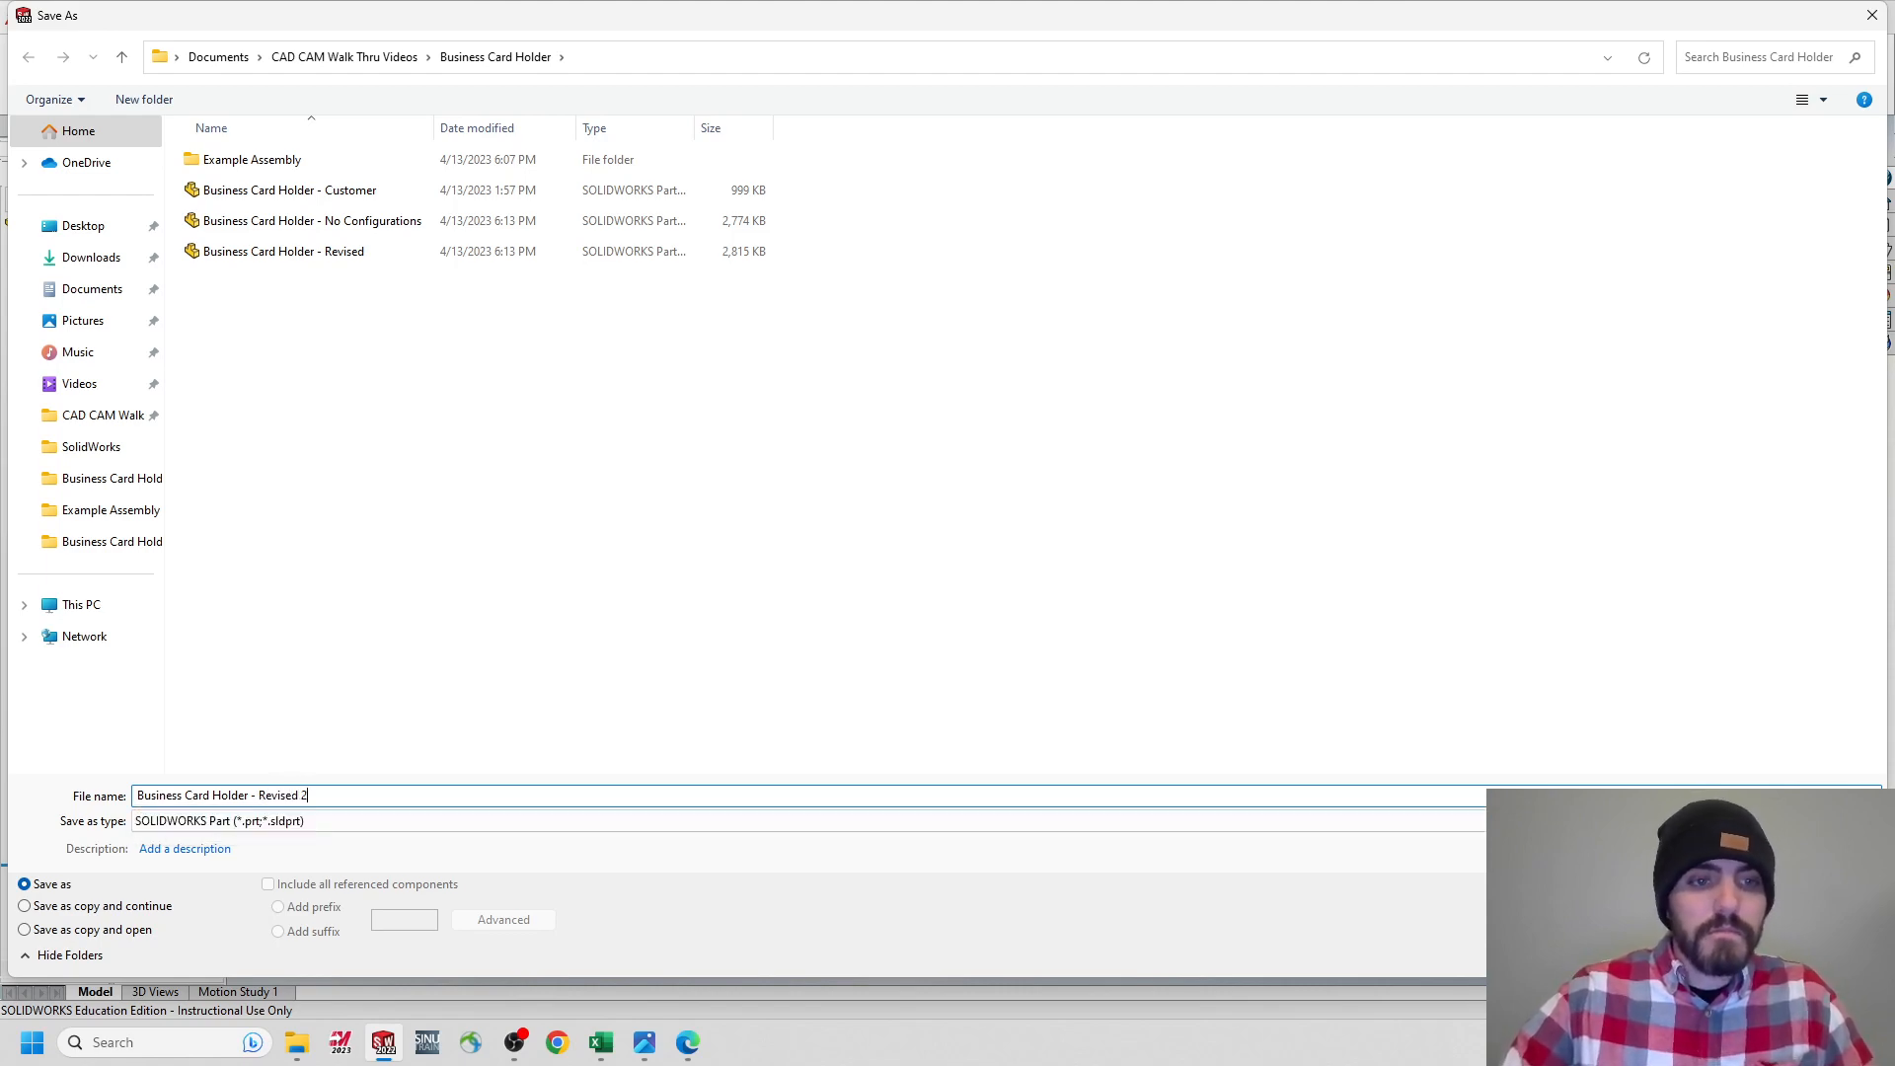
key("Return")
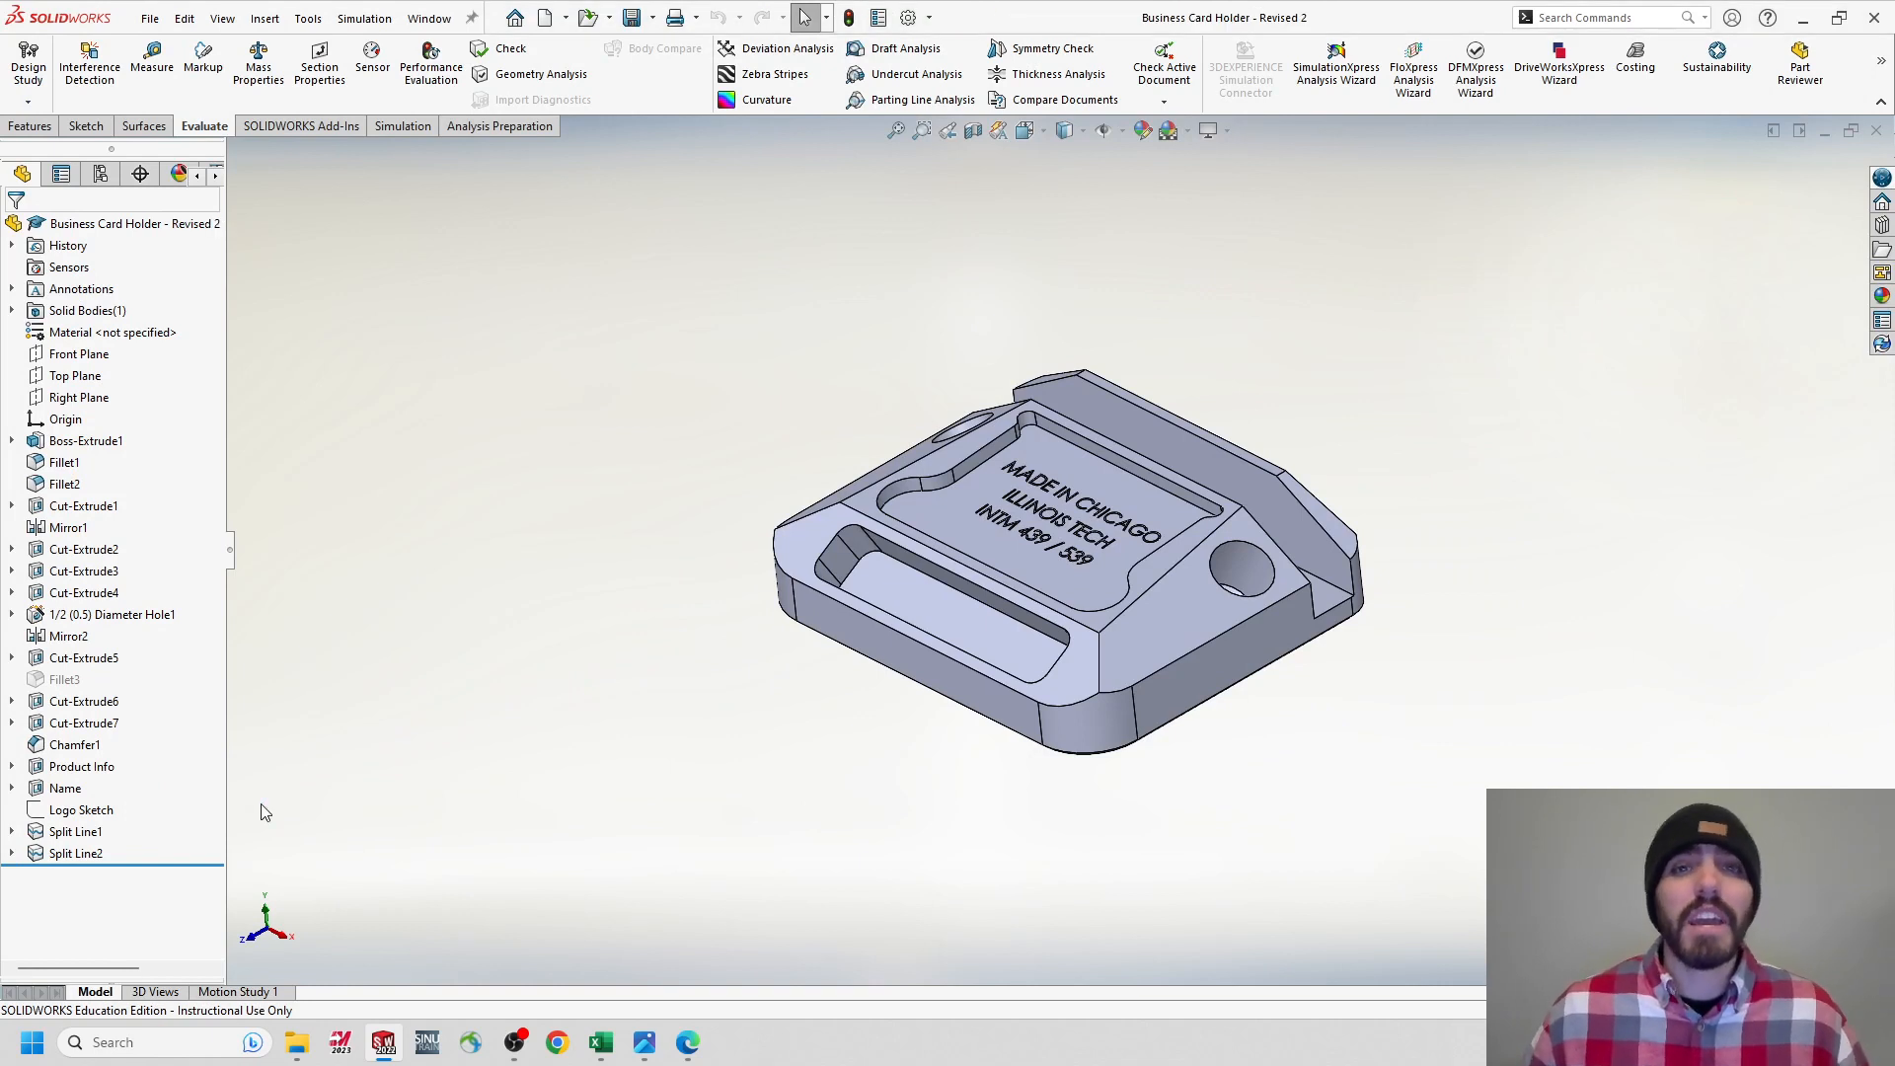